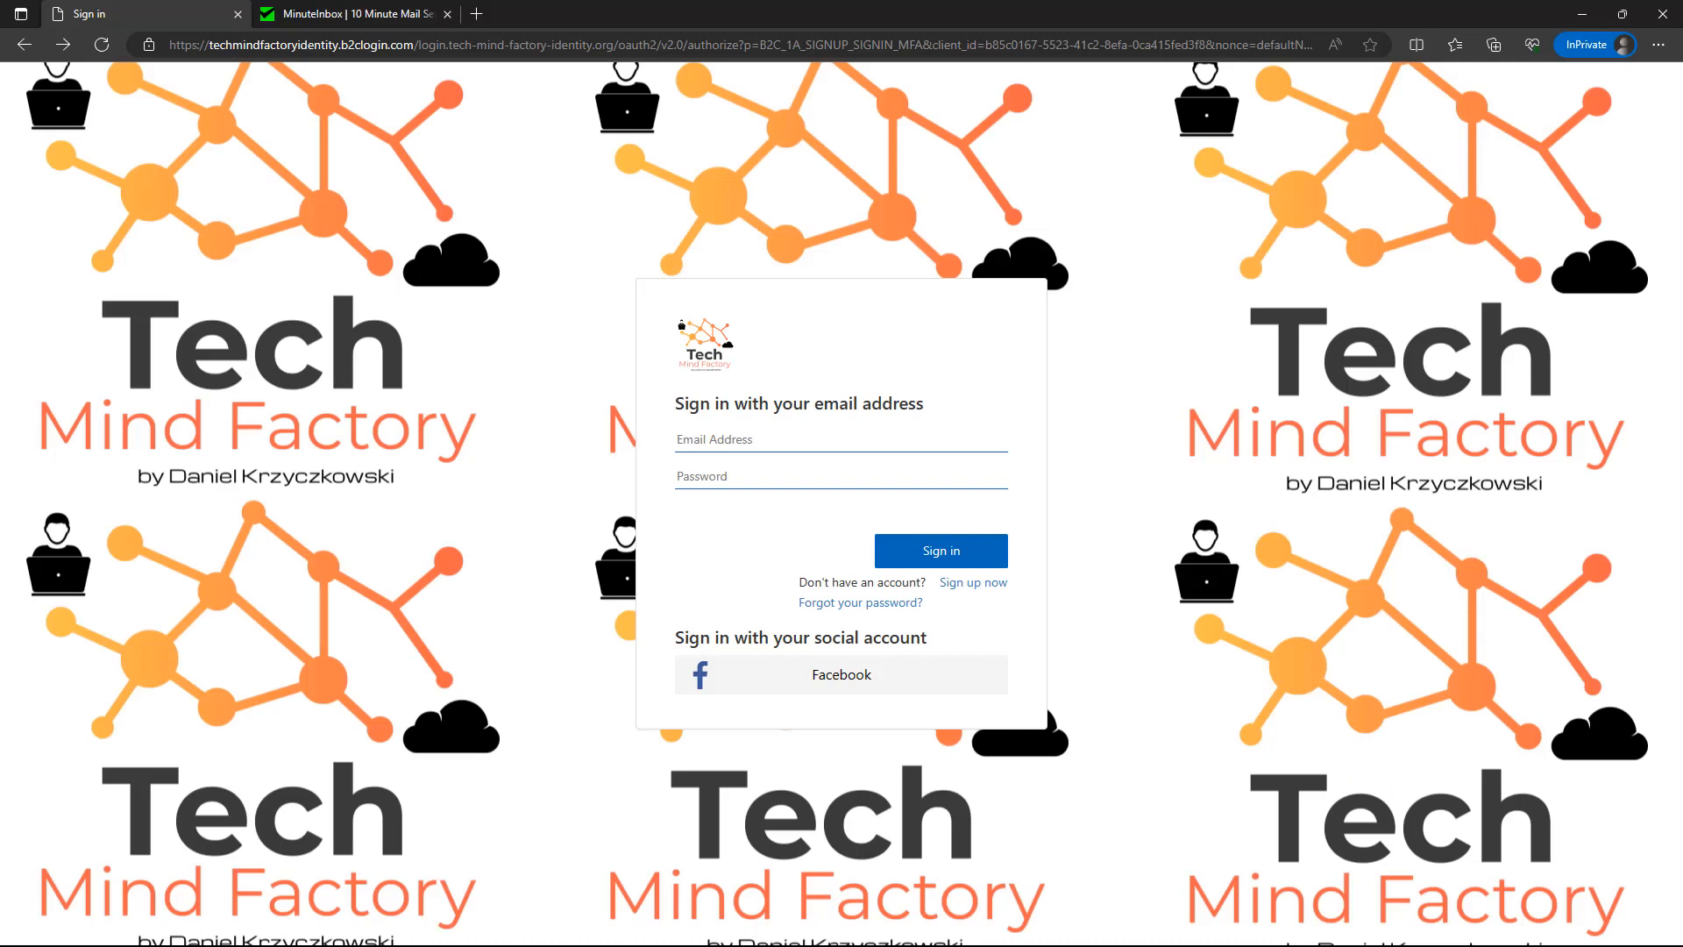
# Start a new sign-up with the temporary email address and request its verification code
pyautogui.click(973, 583)
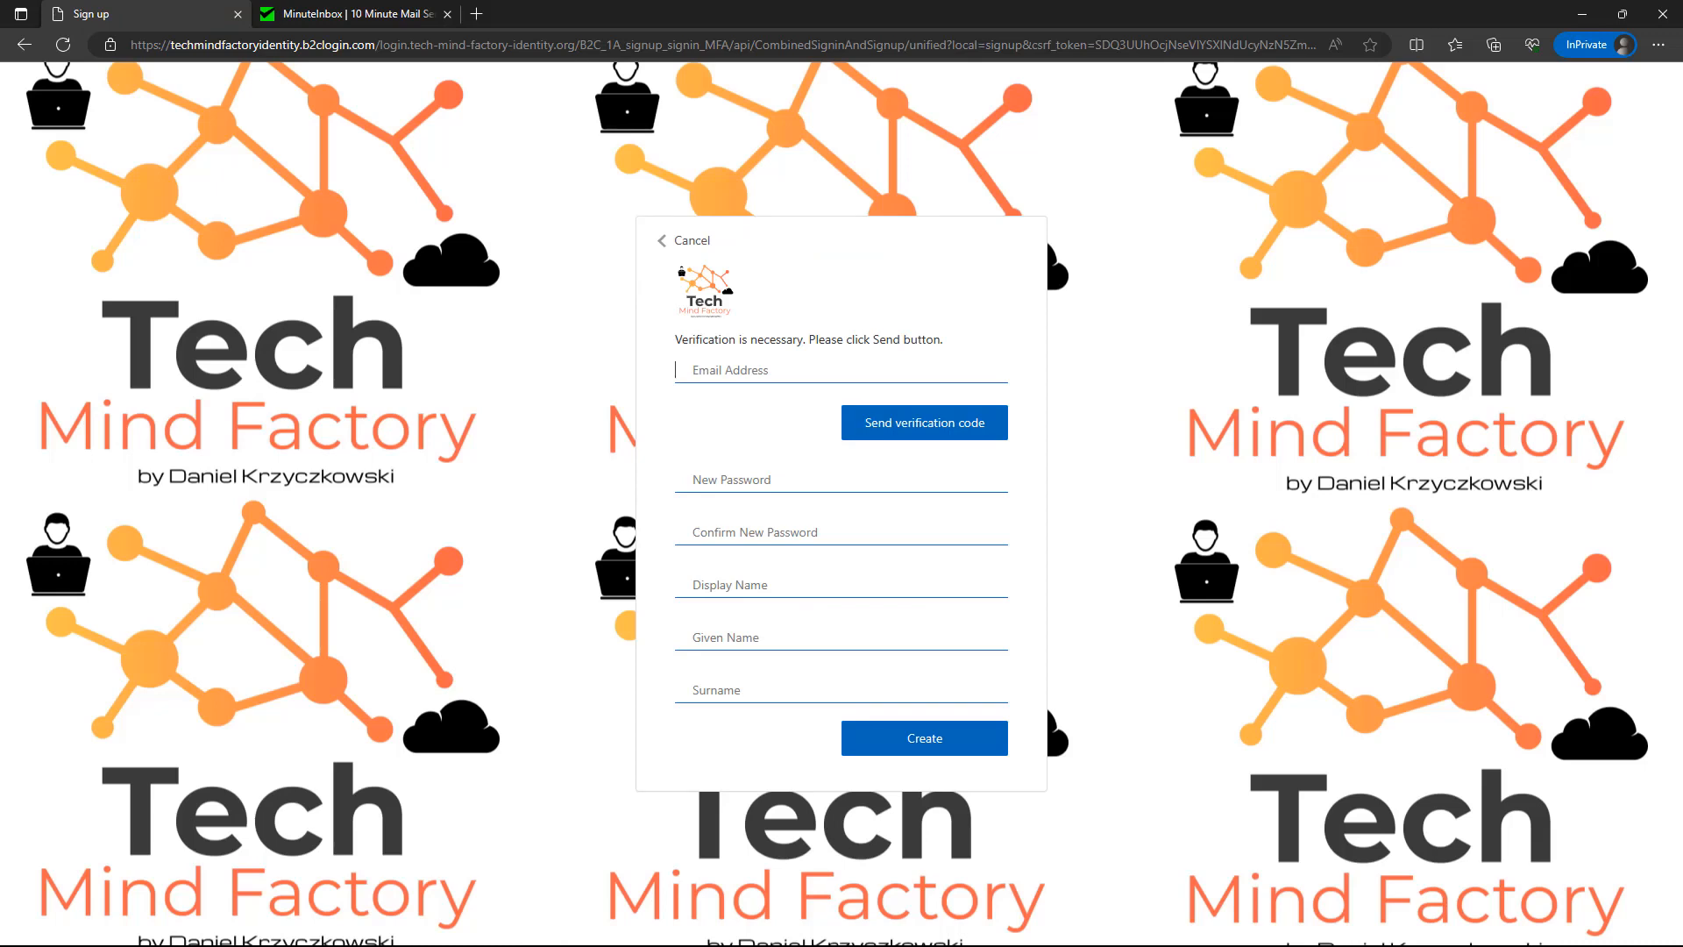
pyautogui.hotkey('ctrl', 'v')
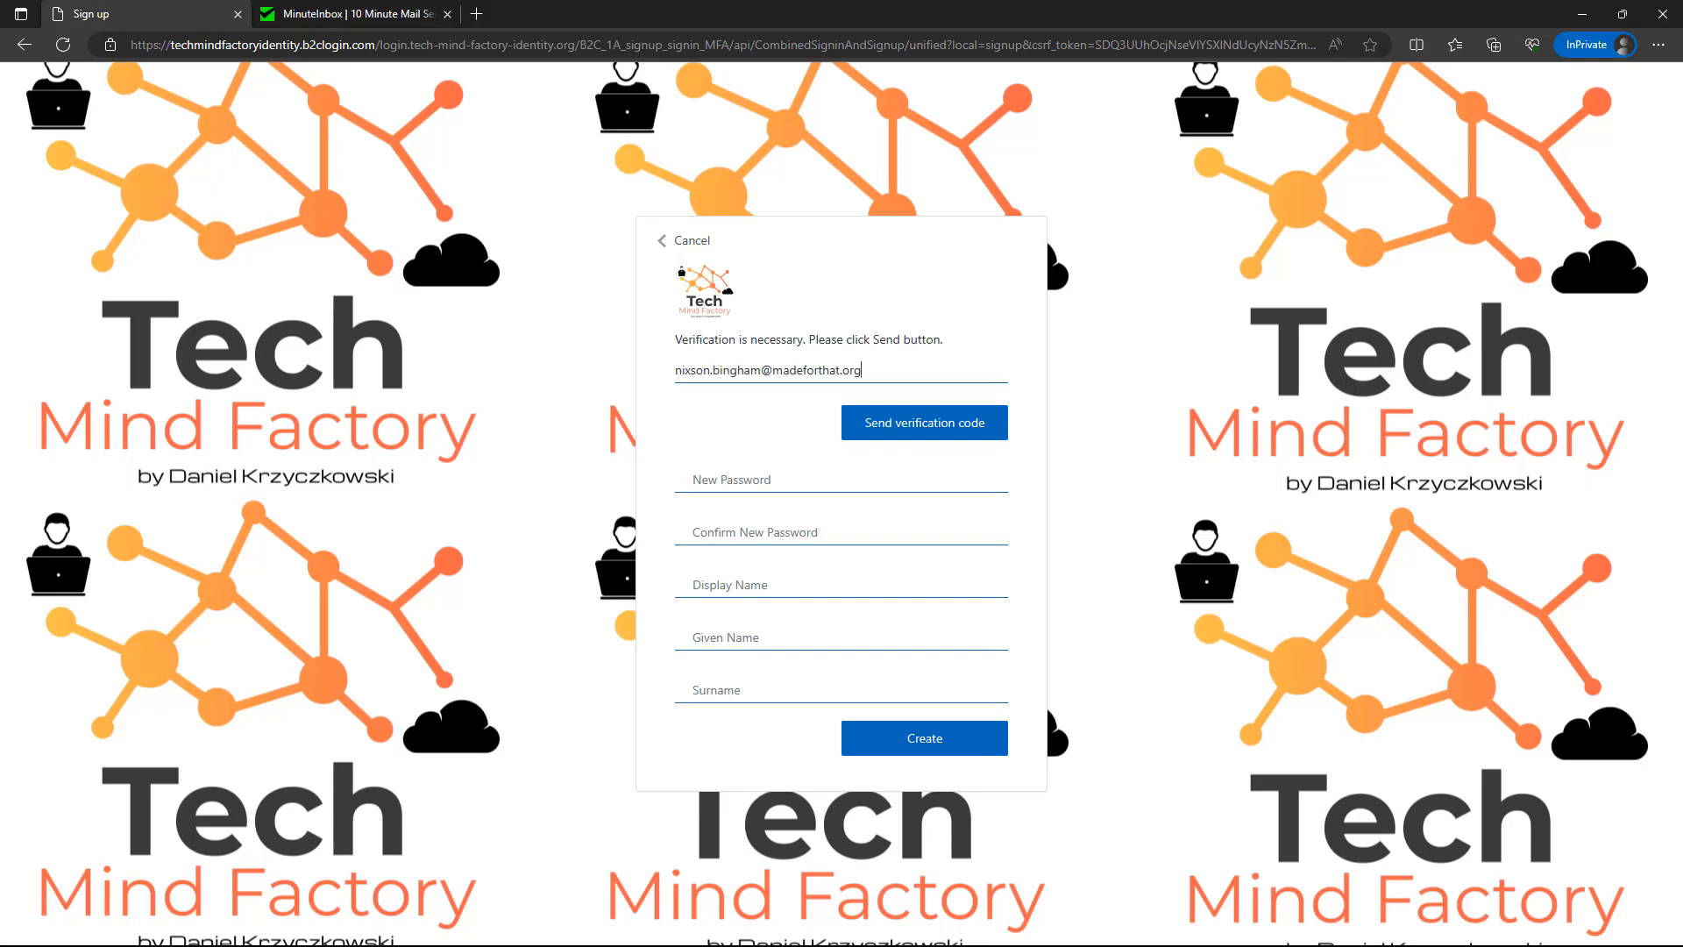
pyautogui.click(924, 423)
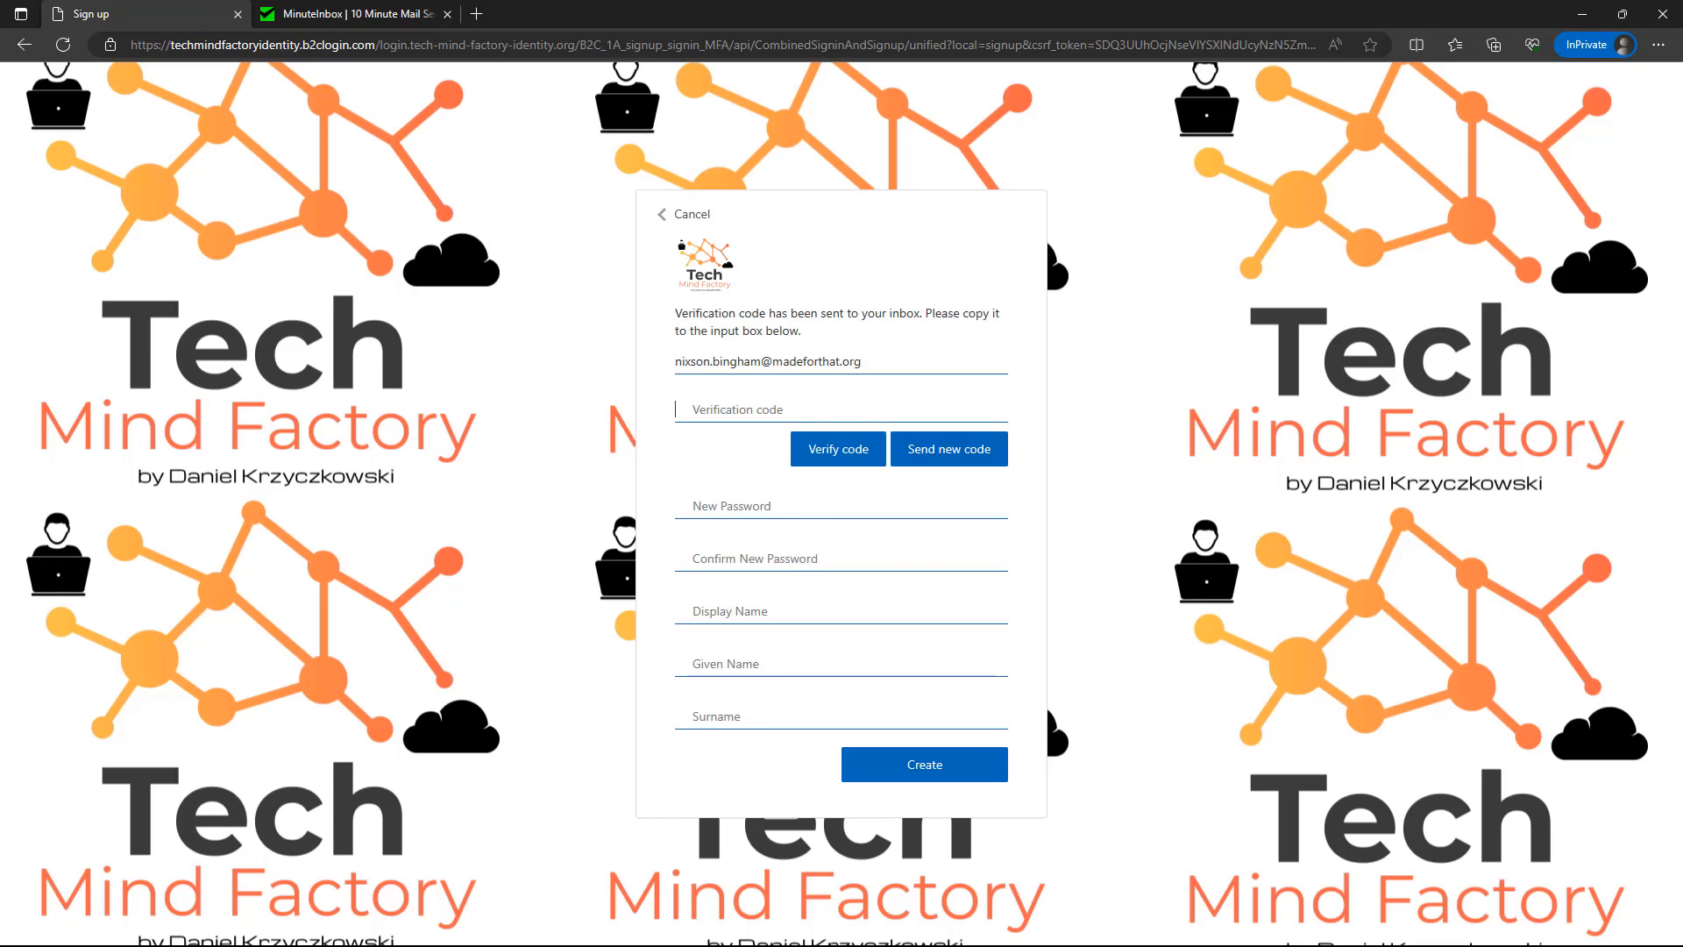
pyautogui.hotkey('ctrl', 'Tab')
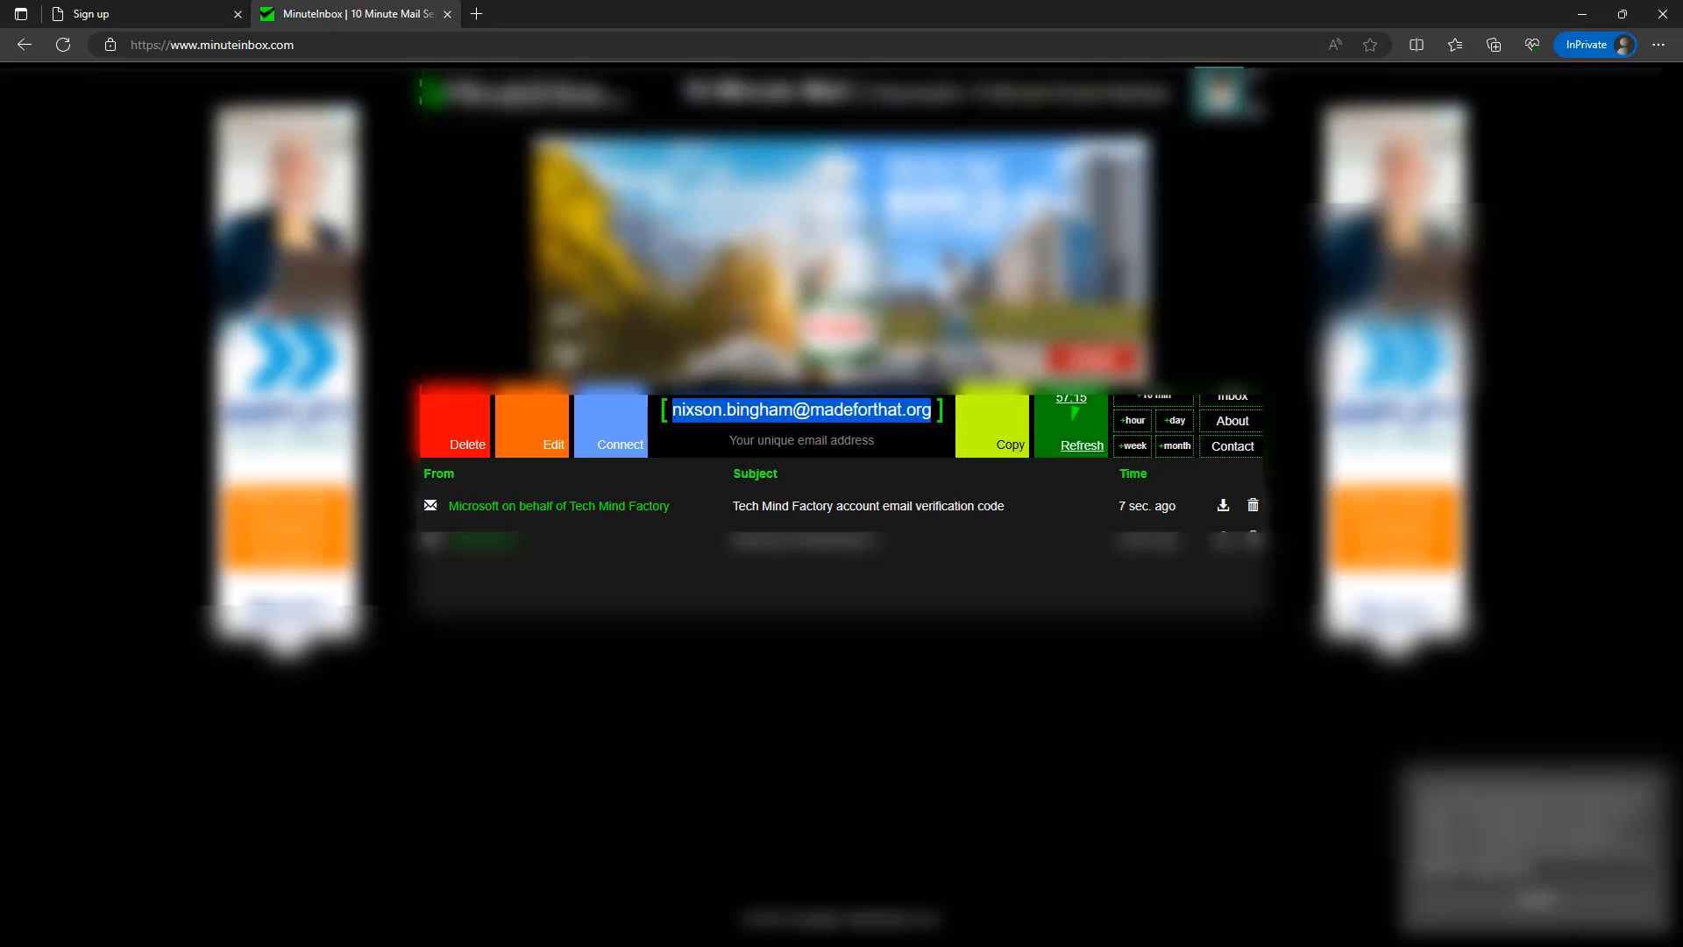
# Open the Tech Mind Factory verification email and copy its code
pyautogui.click(868, 506)
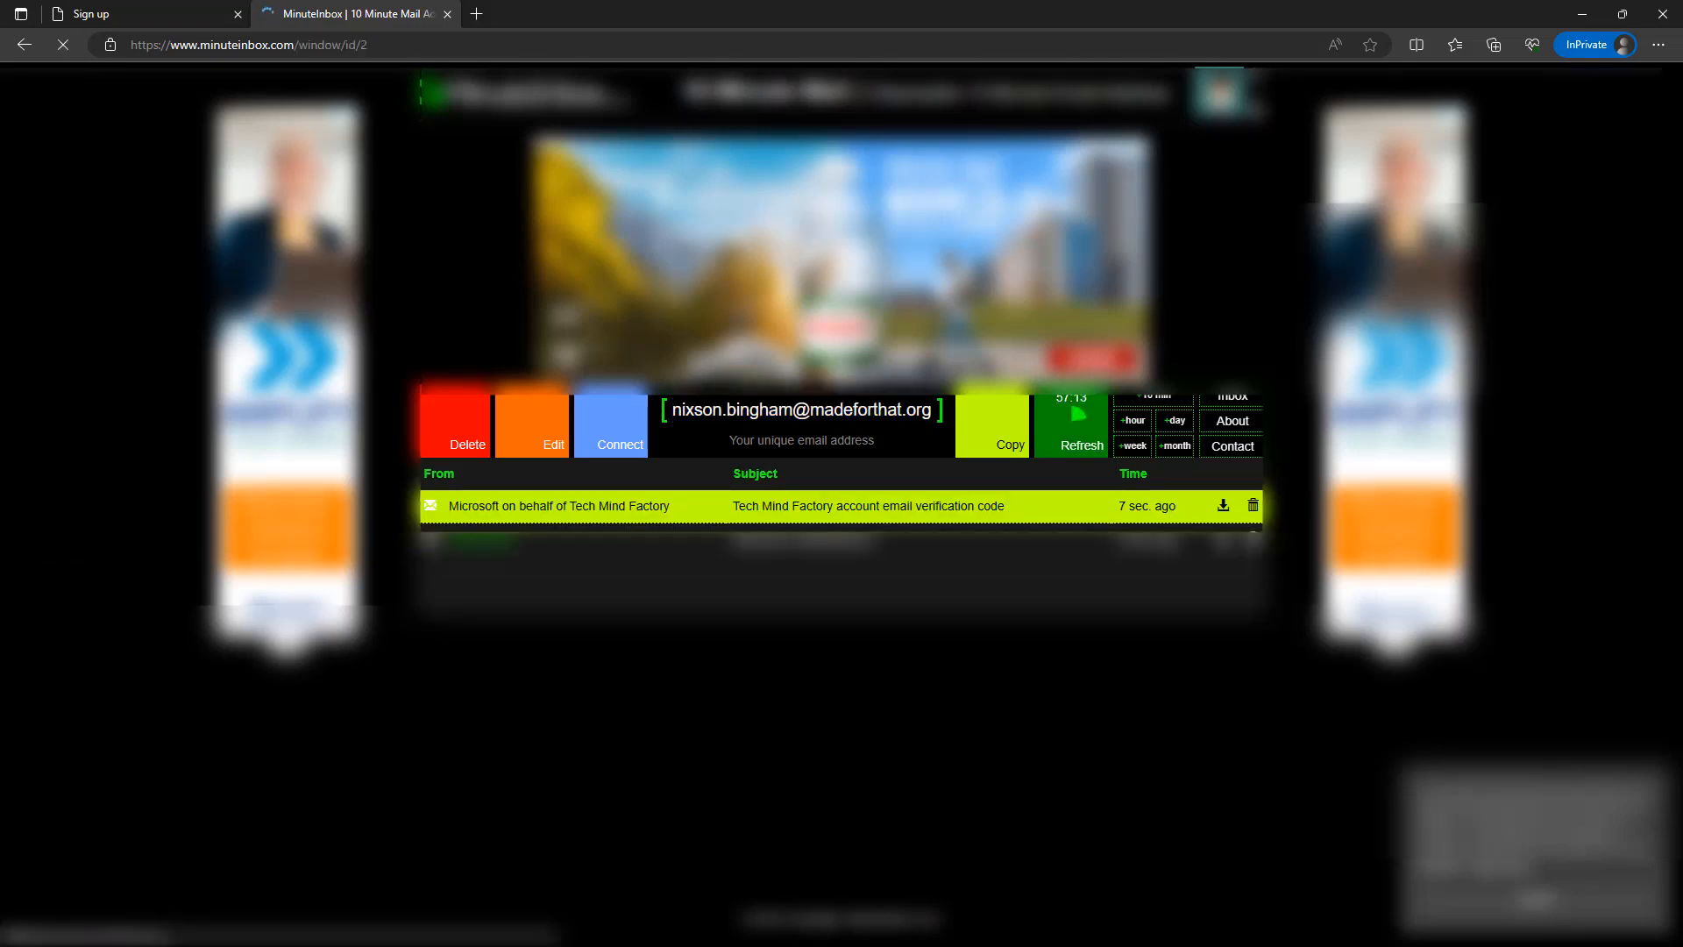
pyautogui.doubleClick(680, 485)
pyautogui.hotkey('ctrl', 'c')
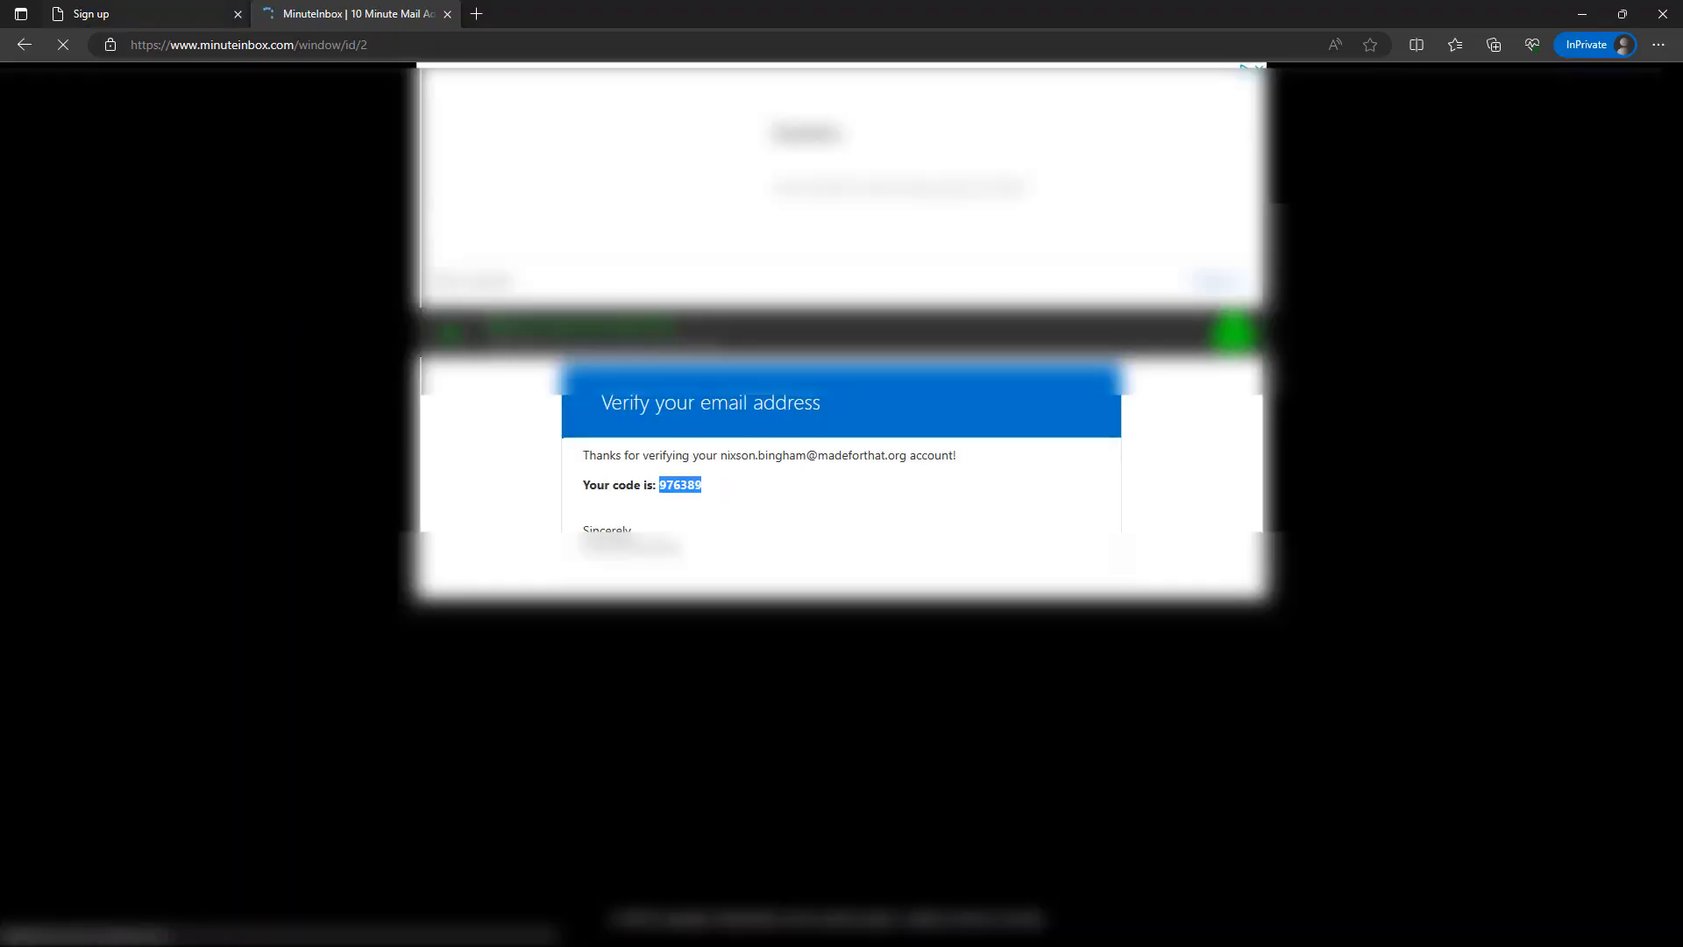
pyautogui.hotkey('ctrl', 'Tab')
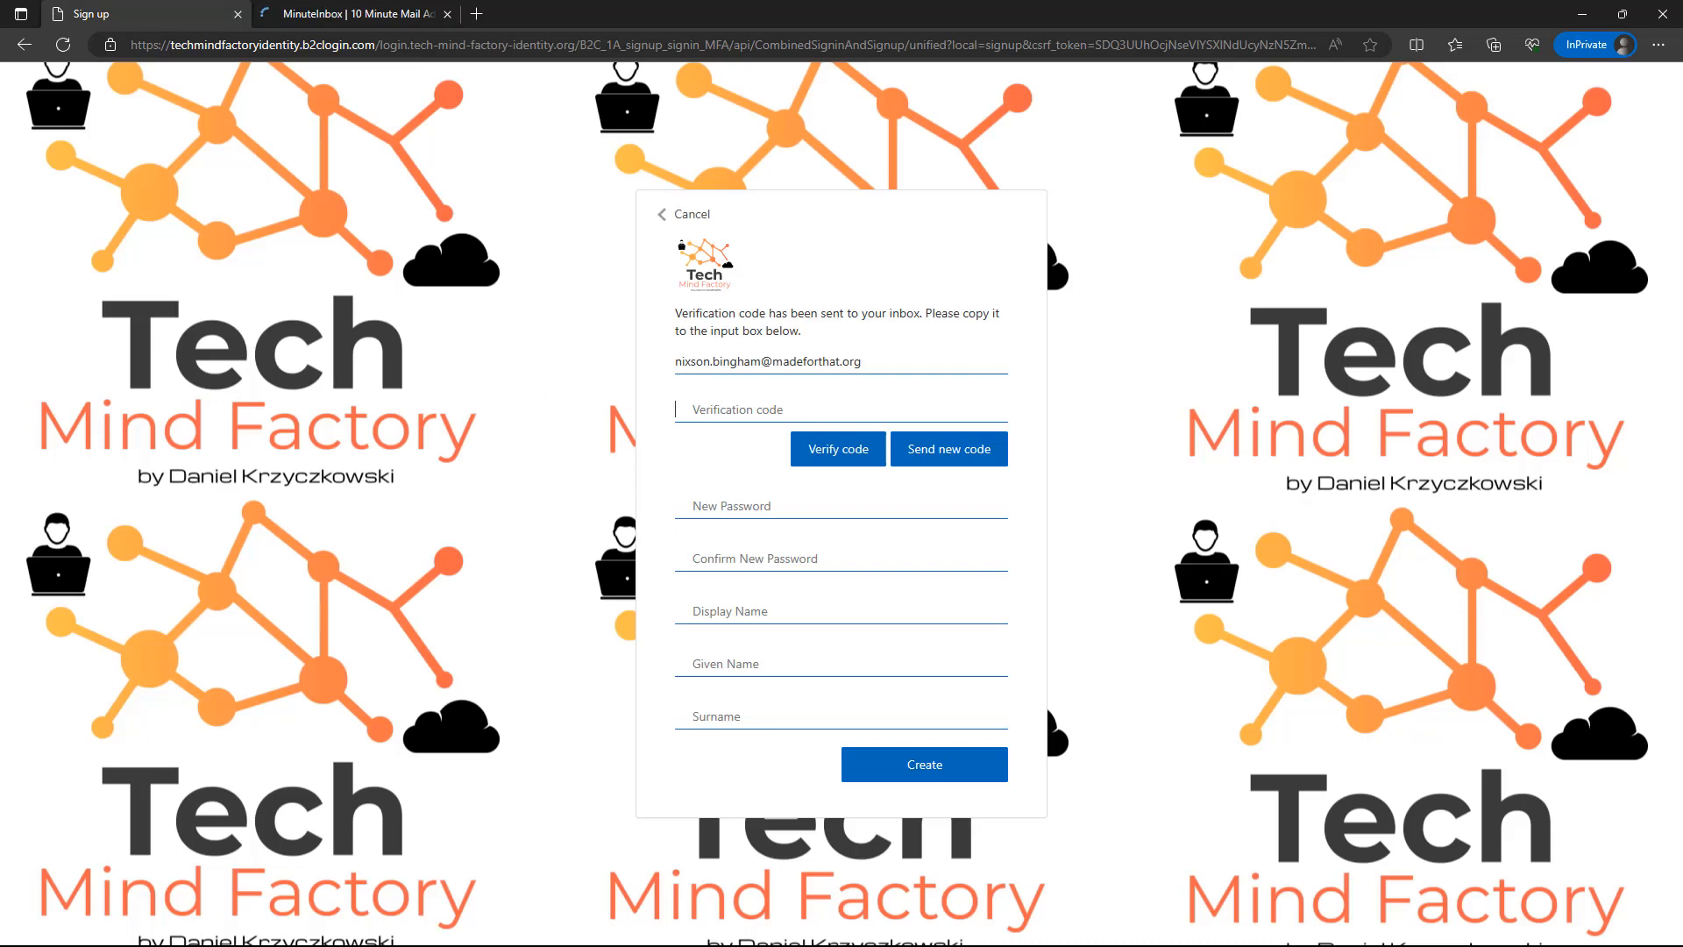
# Verify the email with the pasted code and enter the new password twice
pyautogui.hotkey('ctrl', 'v')
pyautogui.press('Return')
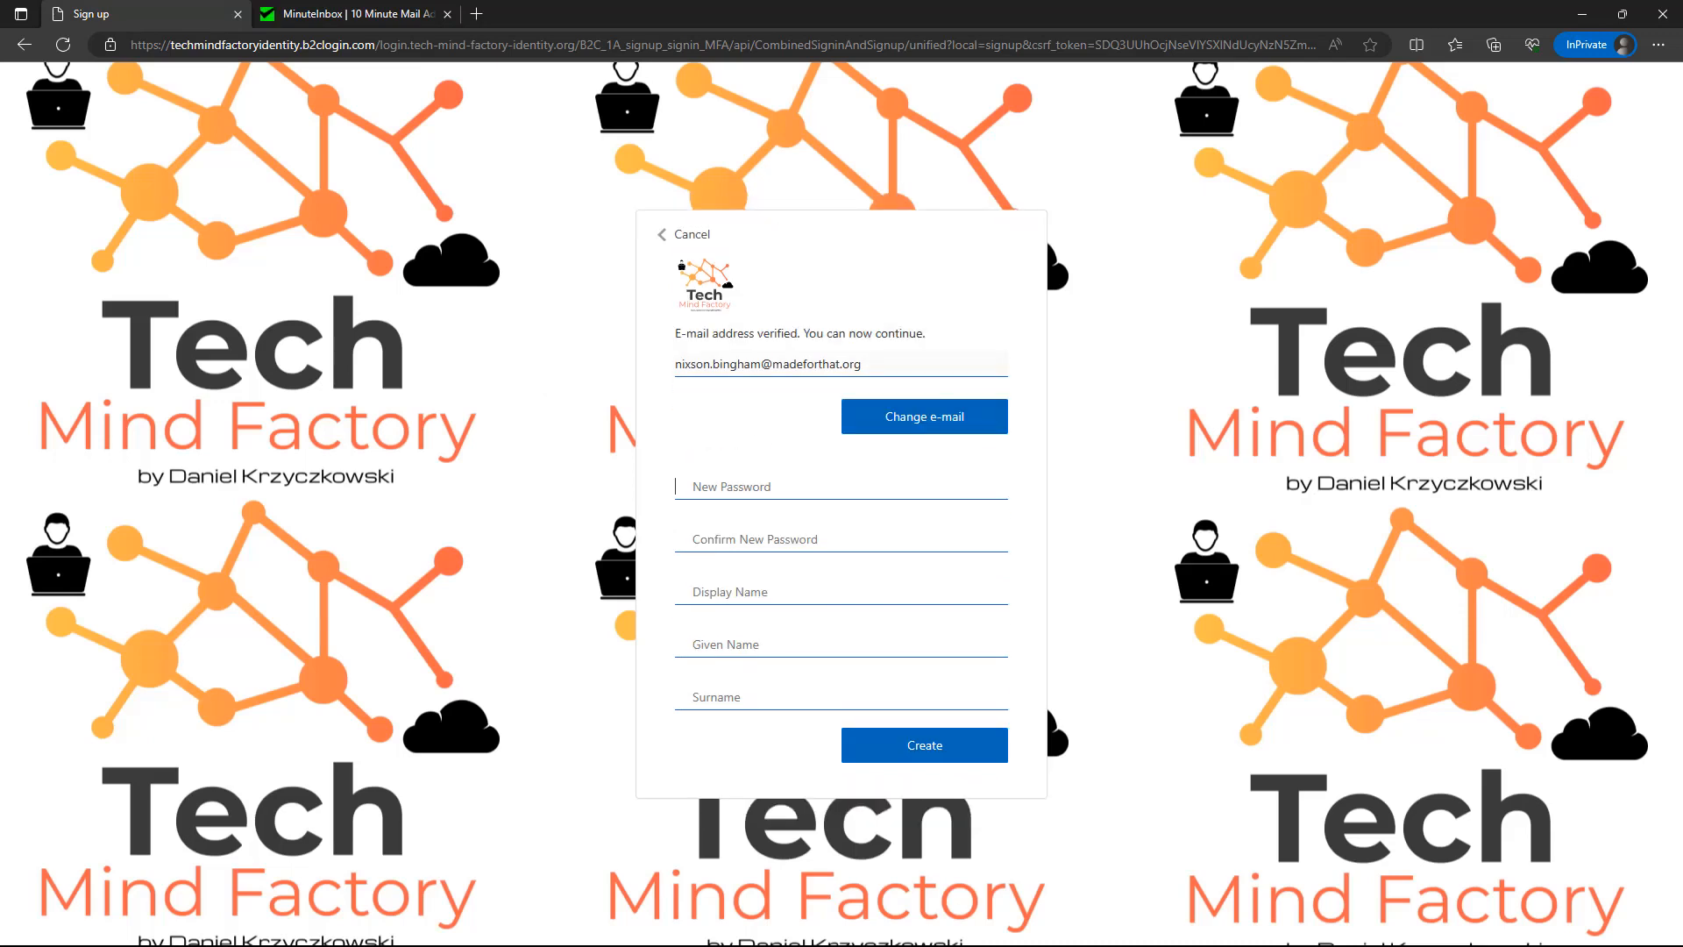
pyautogui.write('•••••••••')
pyautogui.press('Tab')
pyautogui.write('•••••••••')
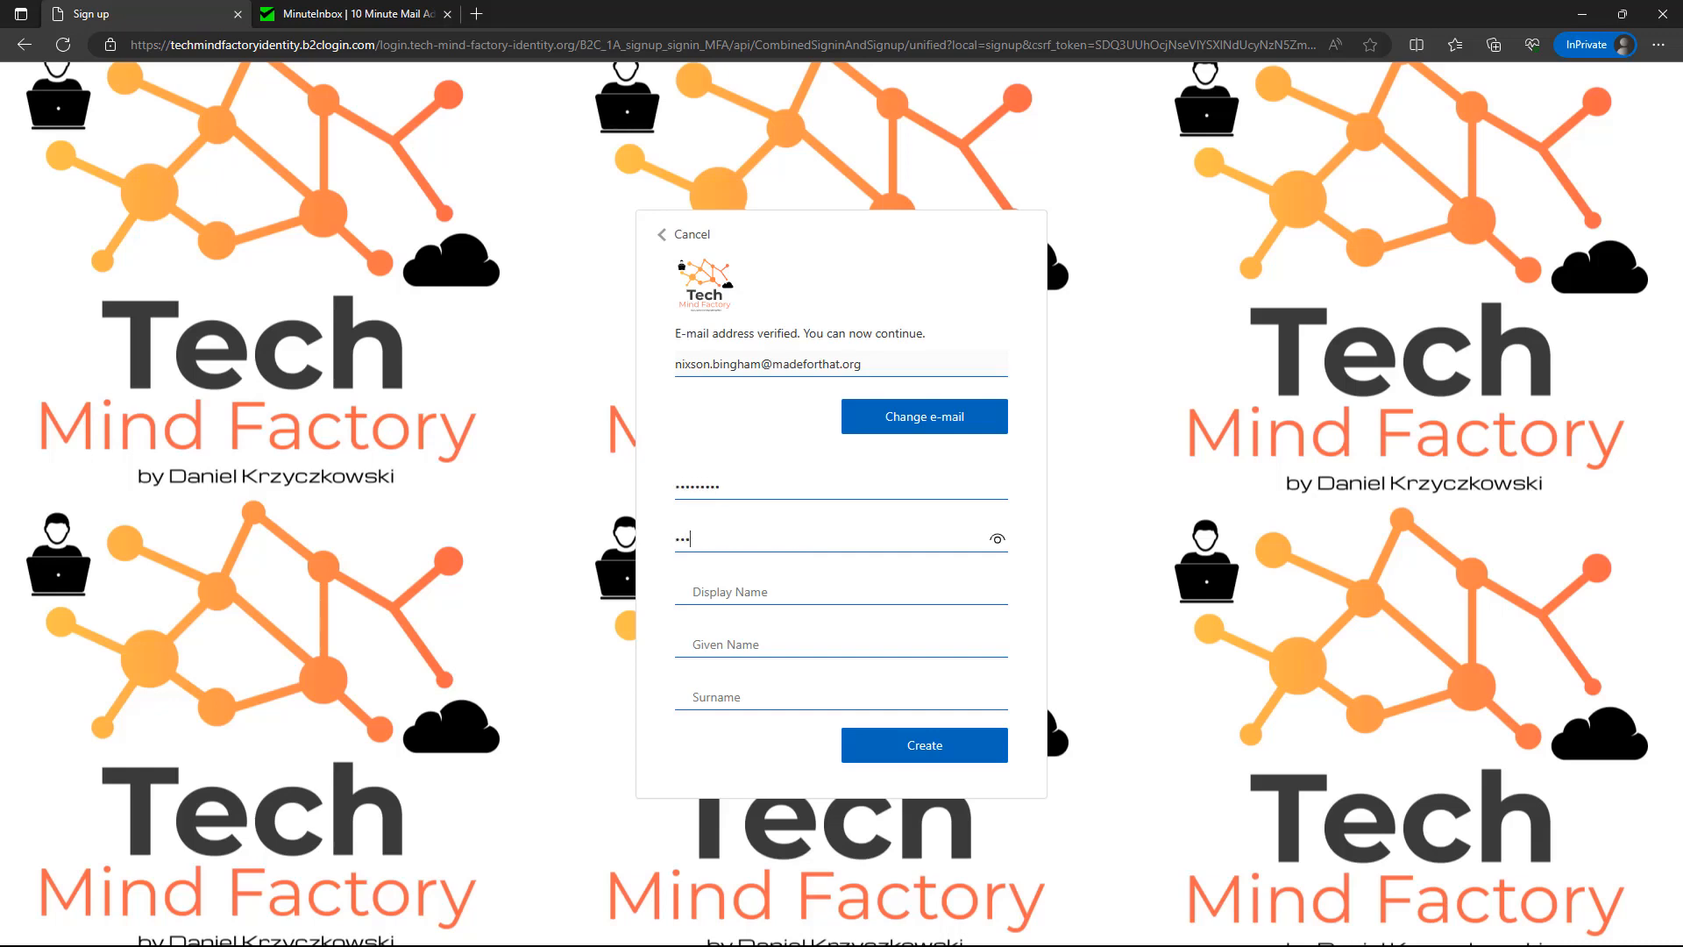
pyautogui.press('Tab')
# Fill in the display name, given name and surname, then create the account
pyautogui.write('Daniel Tester')
pyautogui.press('Tab')
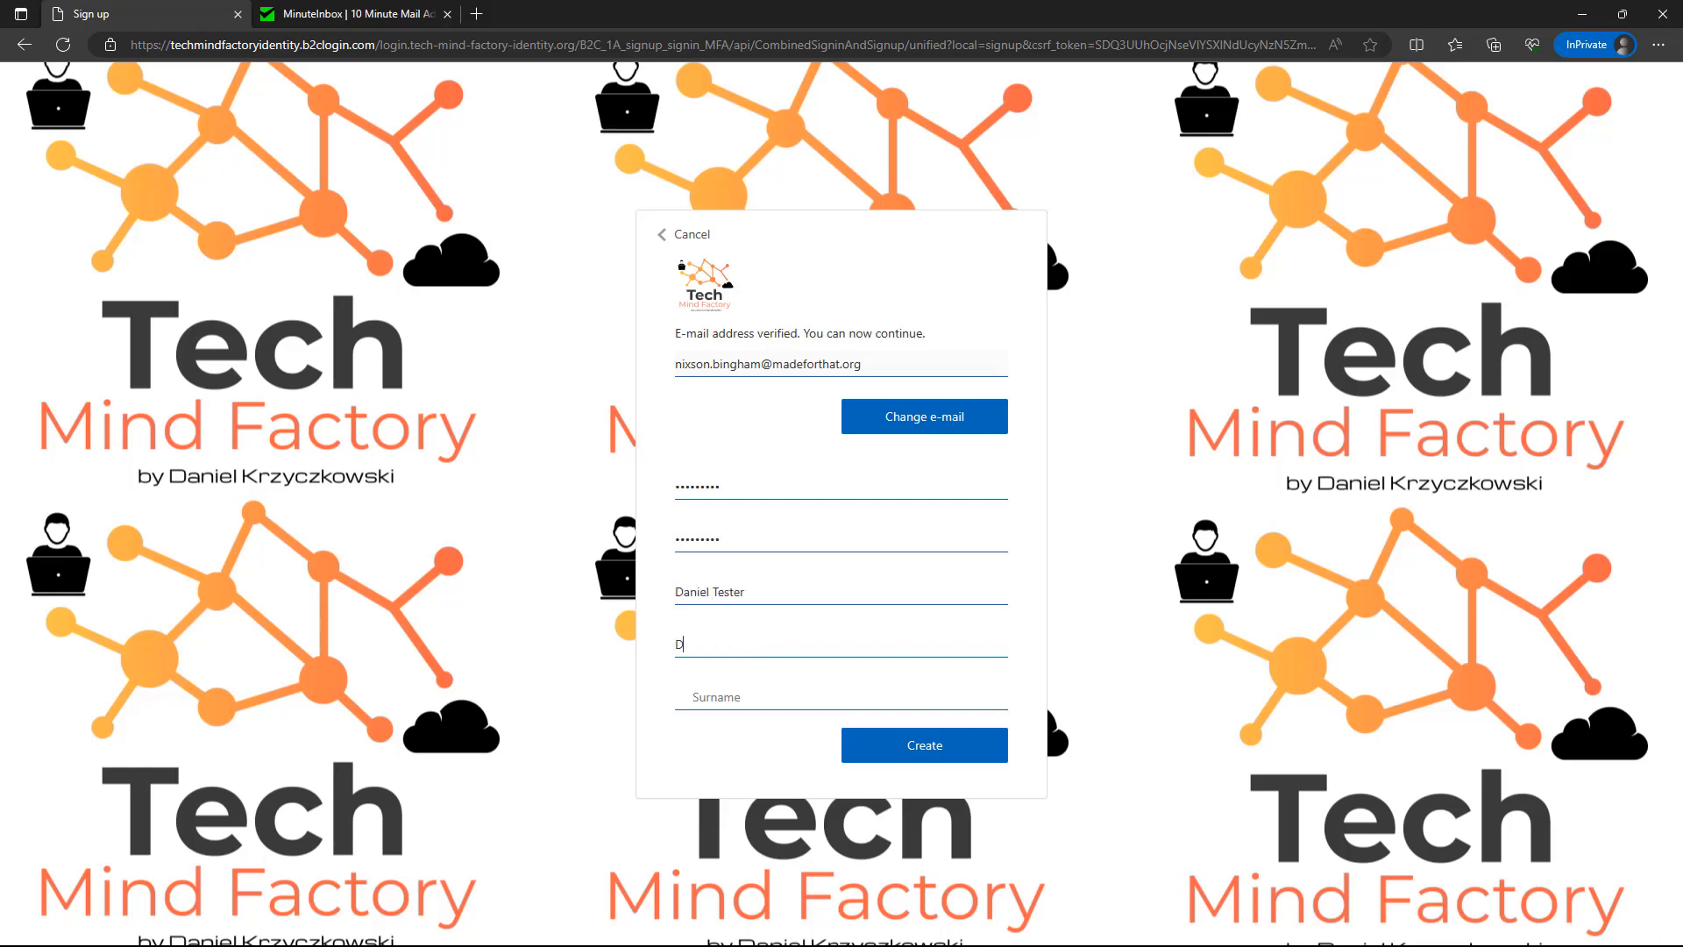
pyautogui.write('Daniel')
pyautogui.press('Tab')
pyautogui.write('Tester')
pyautogui.press('Return')
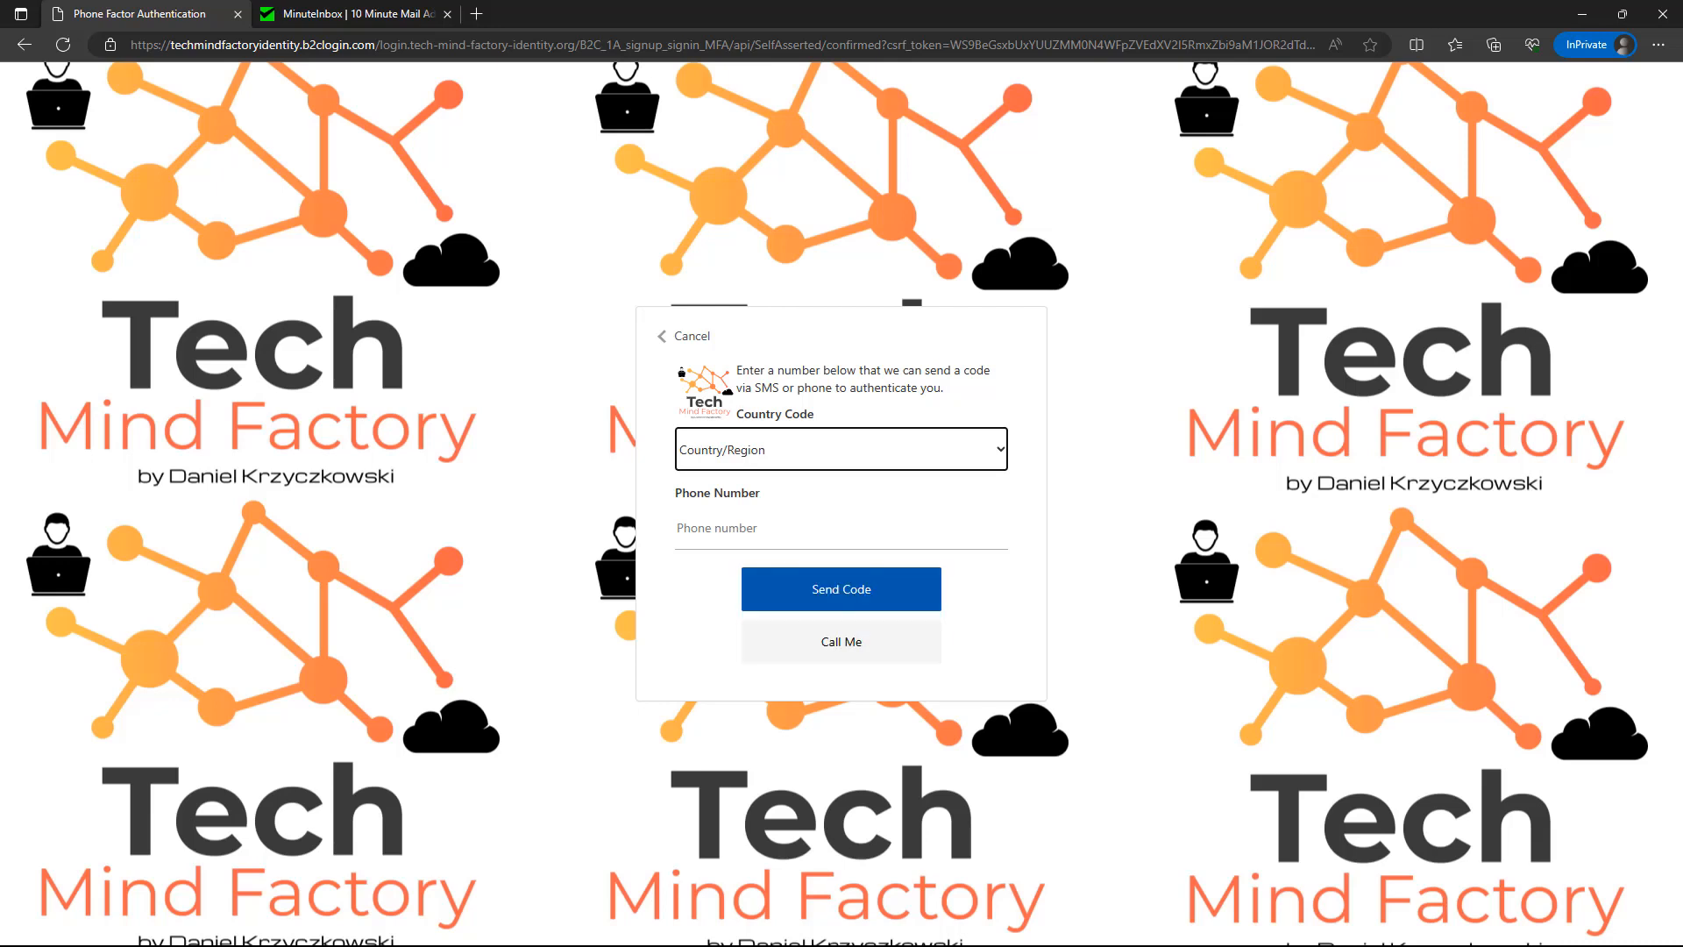
# Choose Poland (+48) as country code, enter the phone number and request an SMS code
pyautogui.click(842, 449)
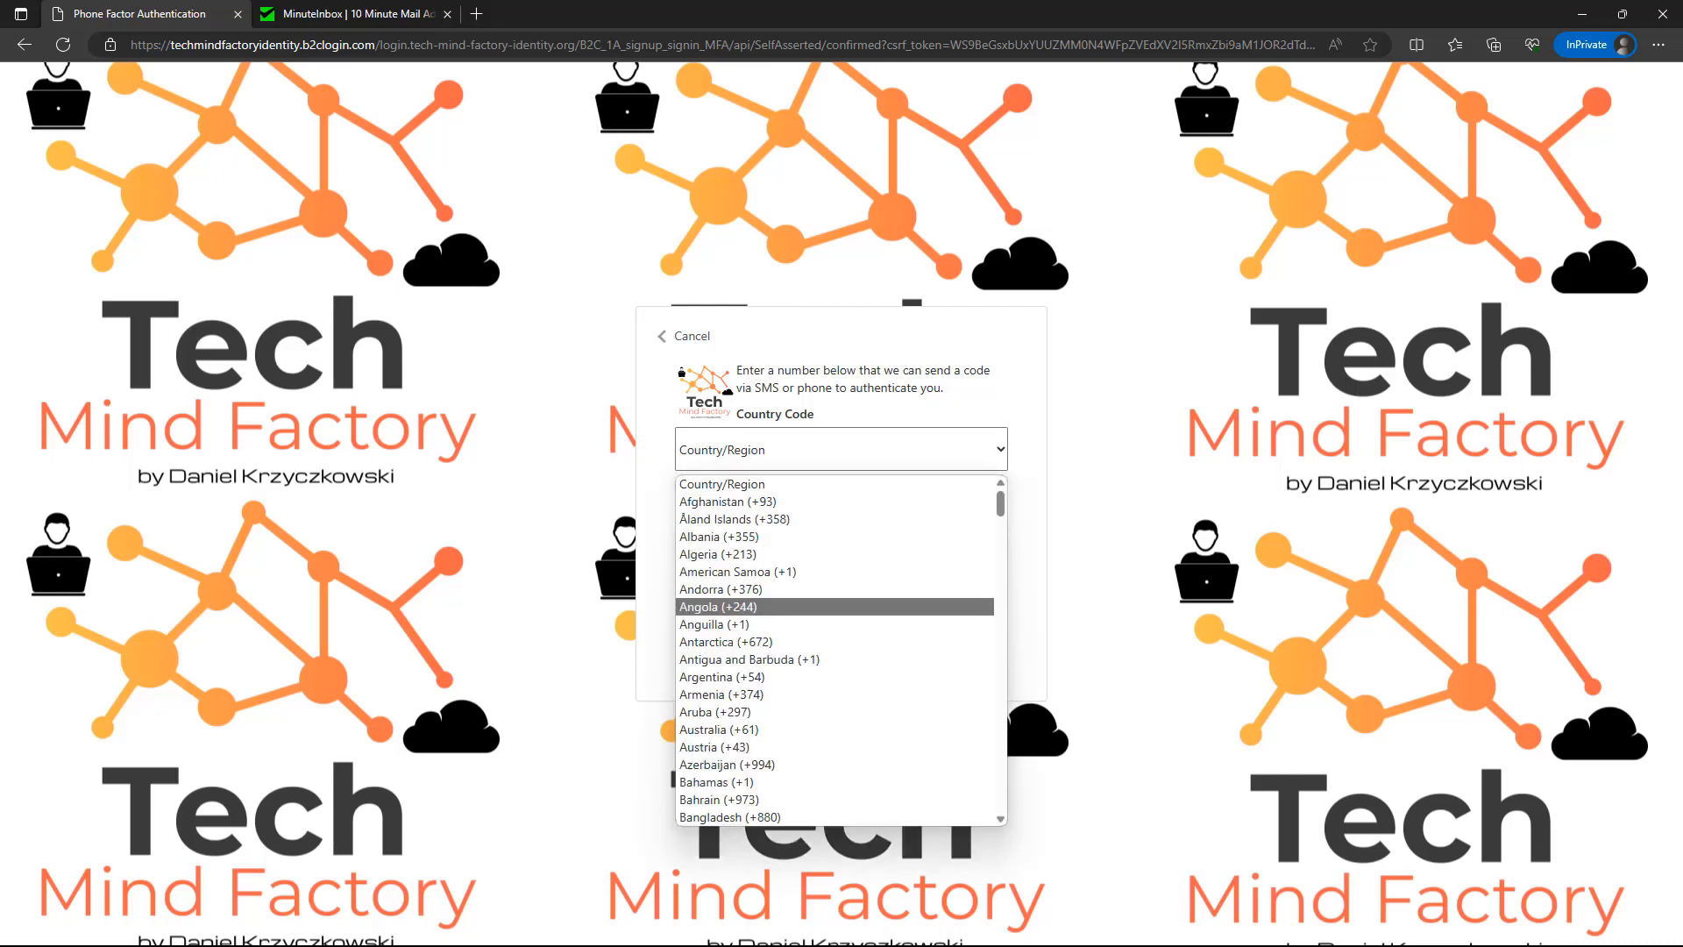
pyautogui.write('pol')
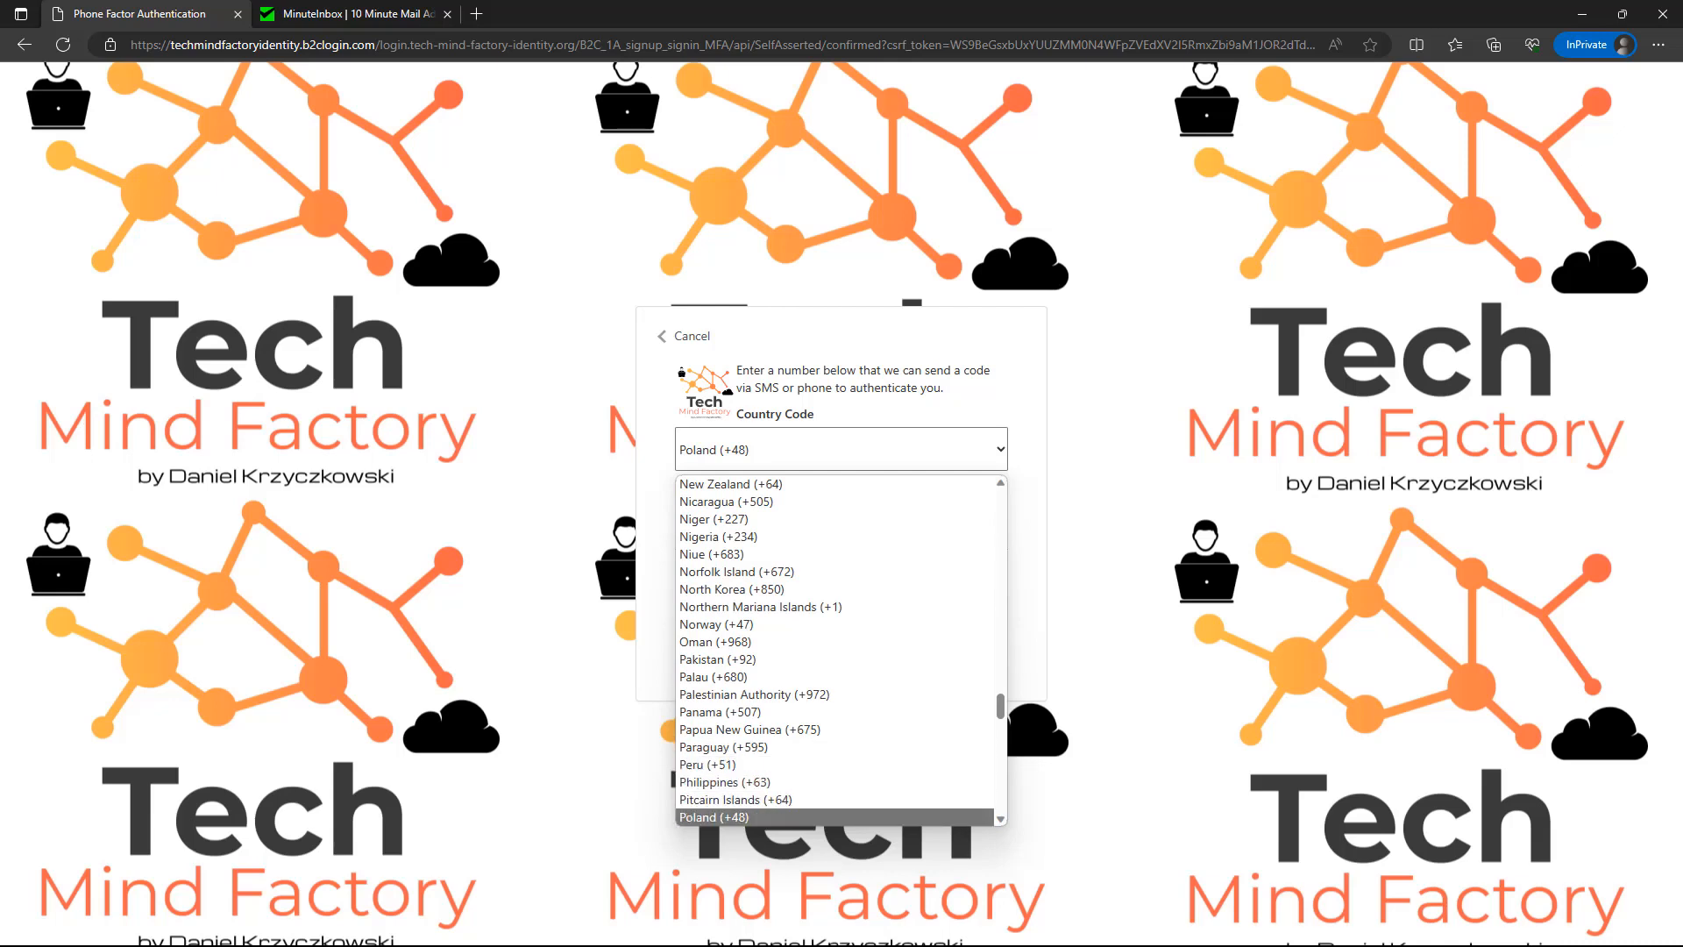
pyautogui.click(763, 817)
pyautogui.click(789, 528)
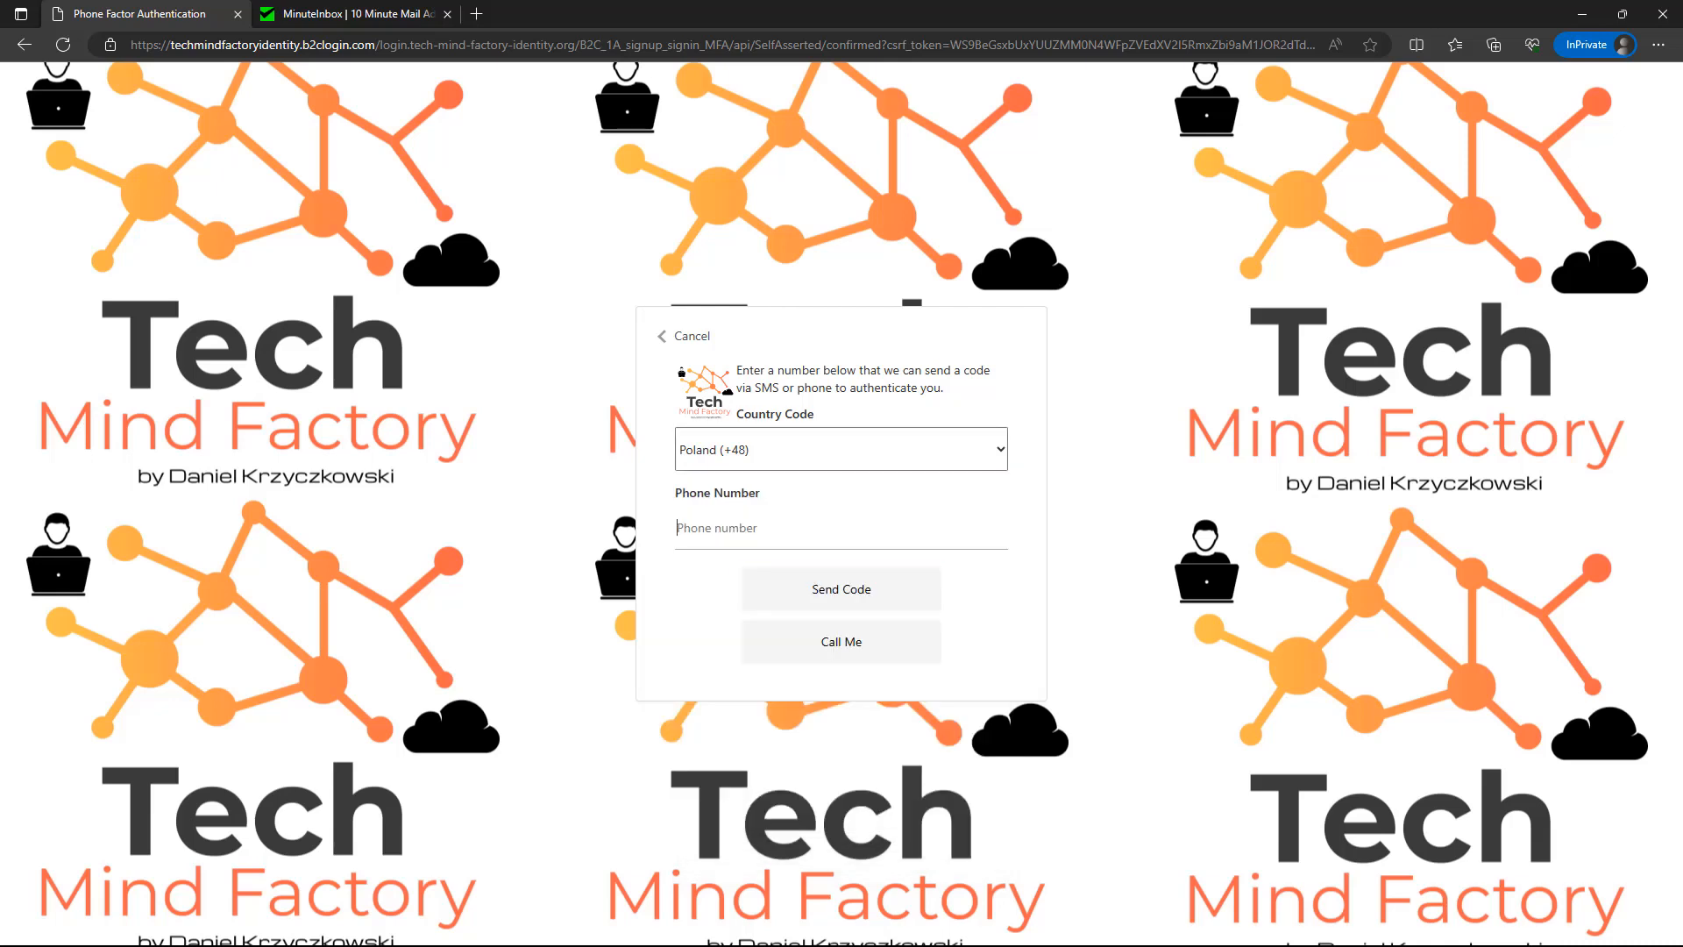
pyautogui.write('***')
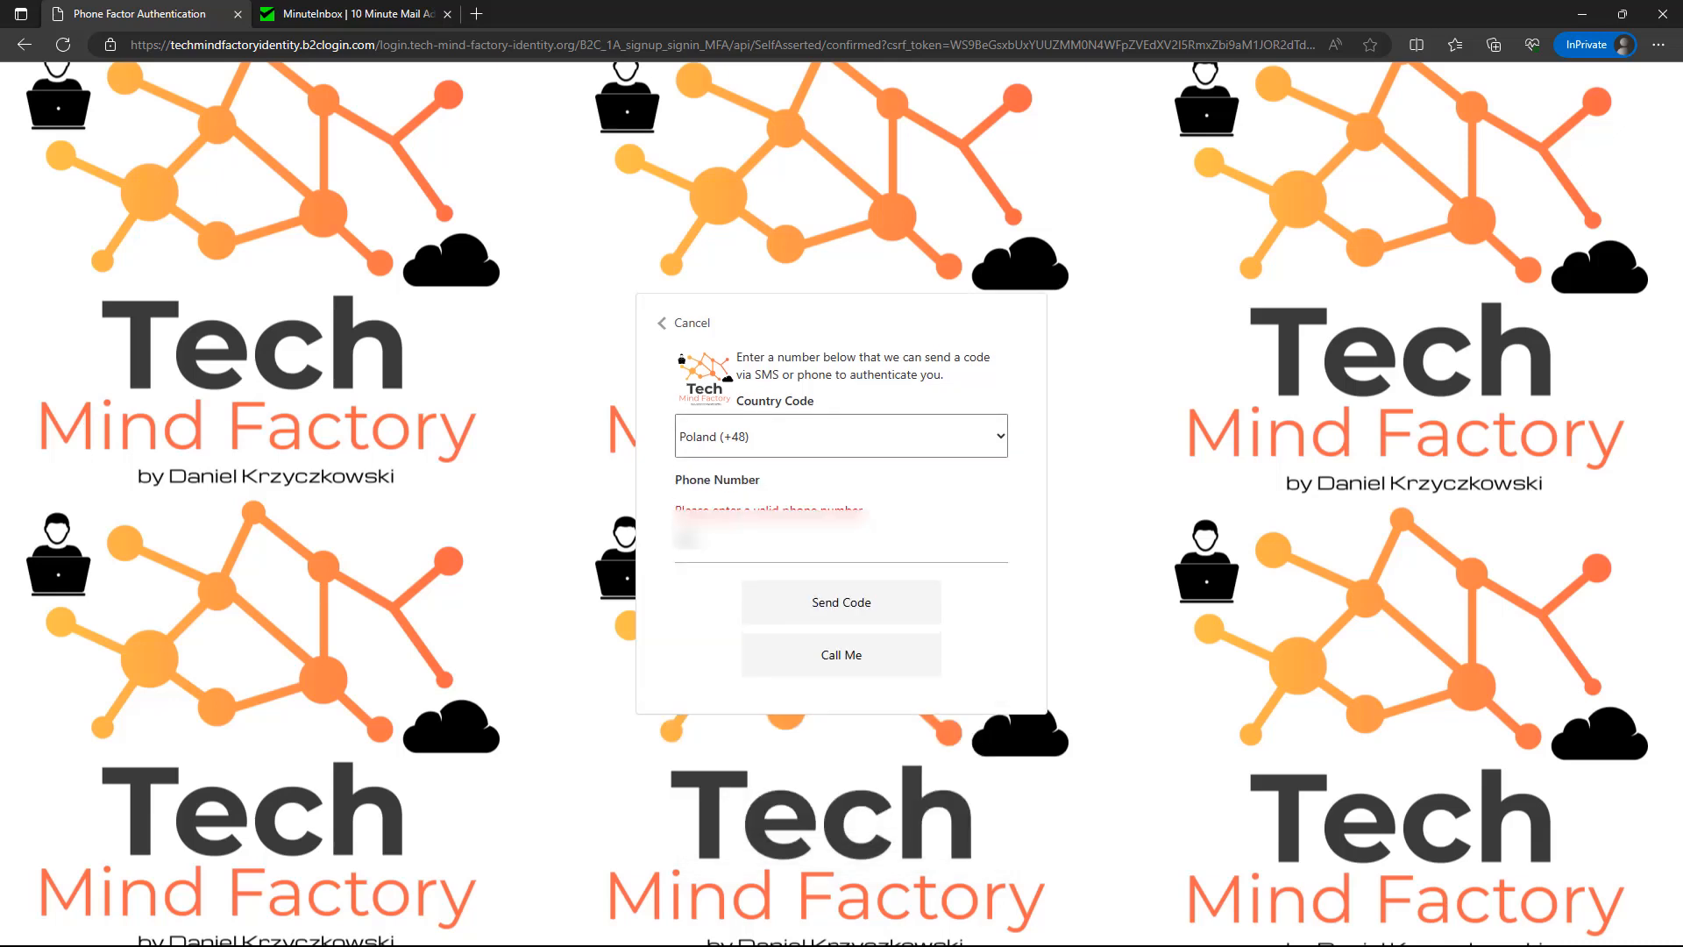
pyautogui.write('****')
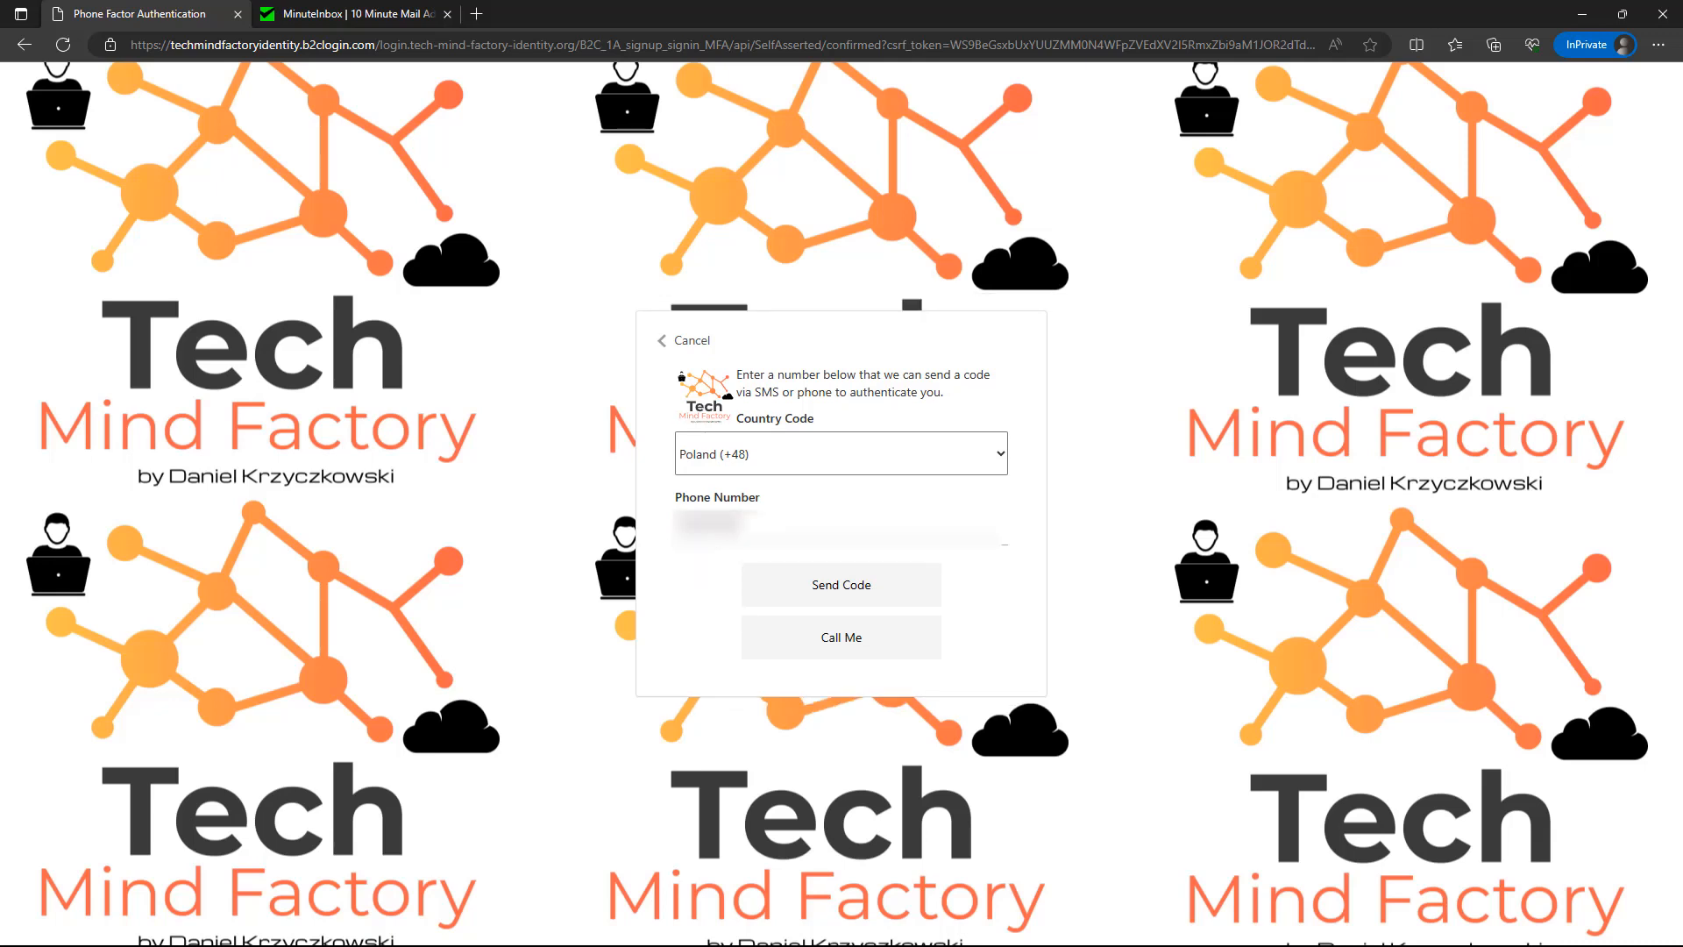
pyautogui.press('Tab')
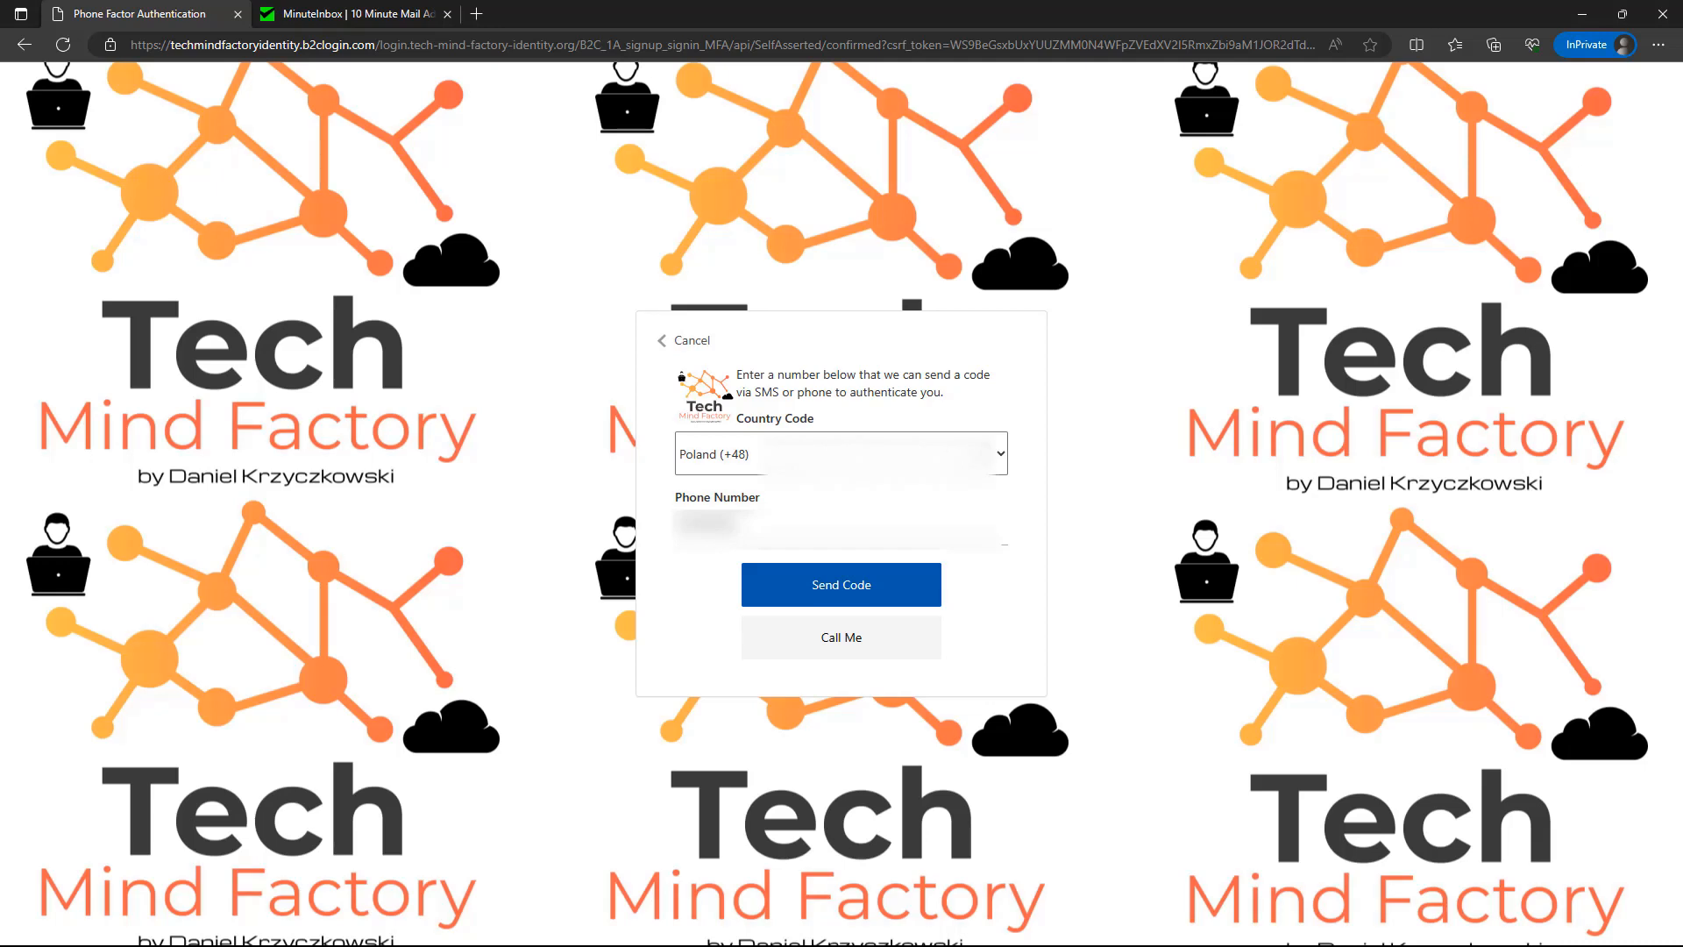
pyautogui.press('Return')
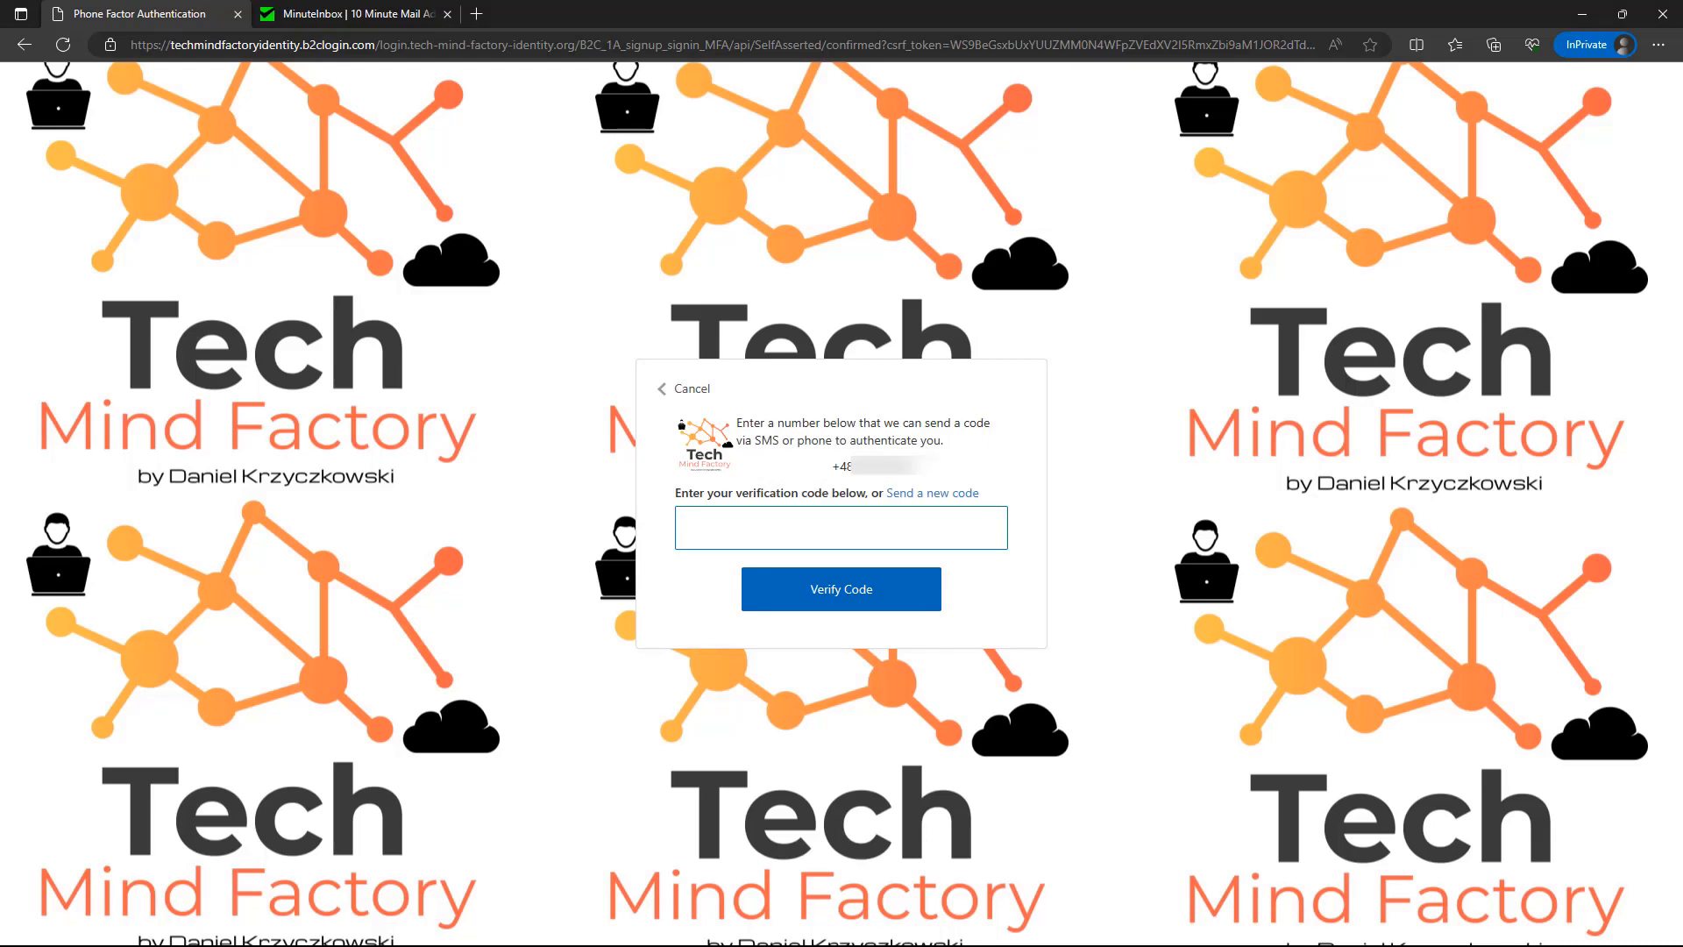
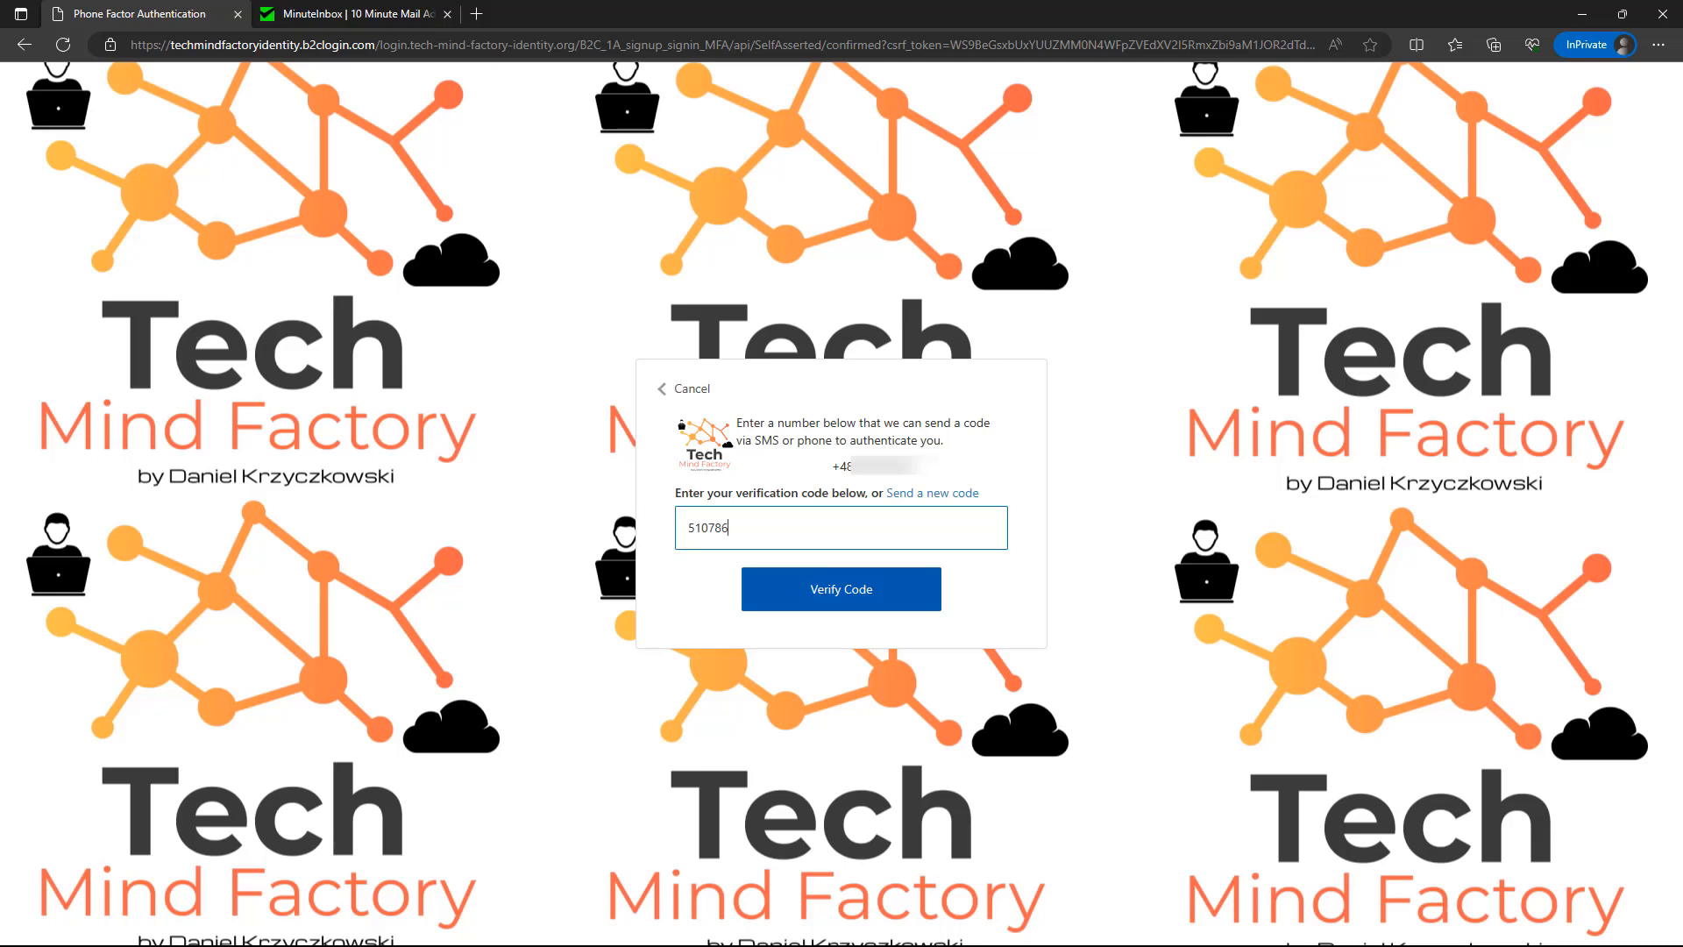
# Enter the six-digit SMS code to verify the phone and complete sign-up
pyautogui.press('Return')
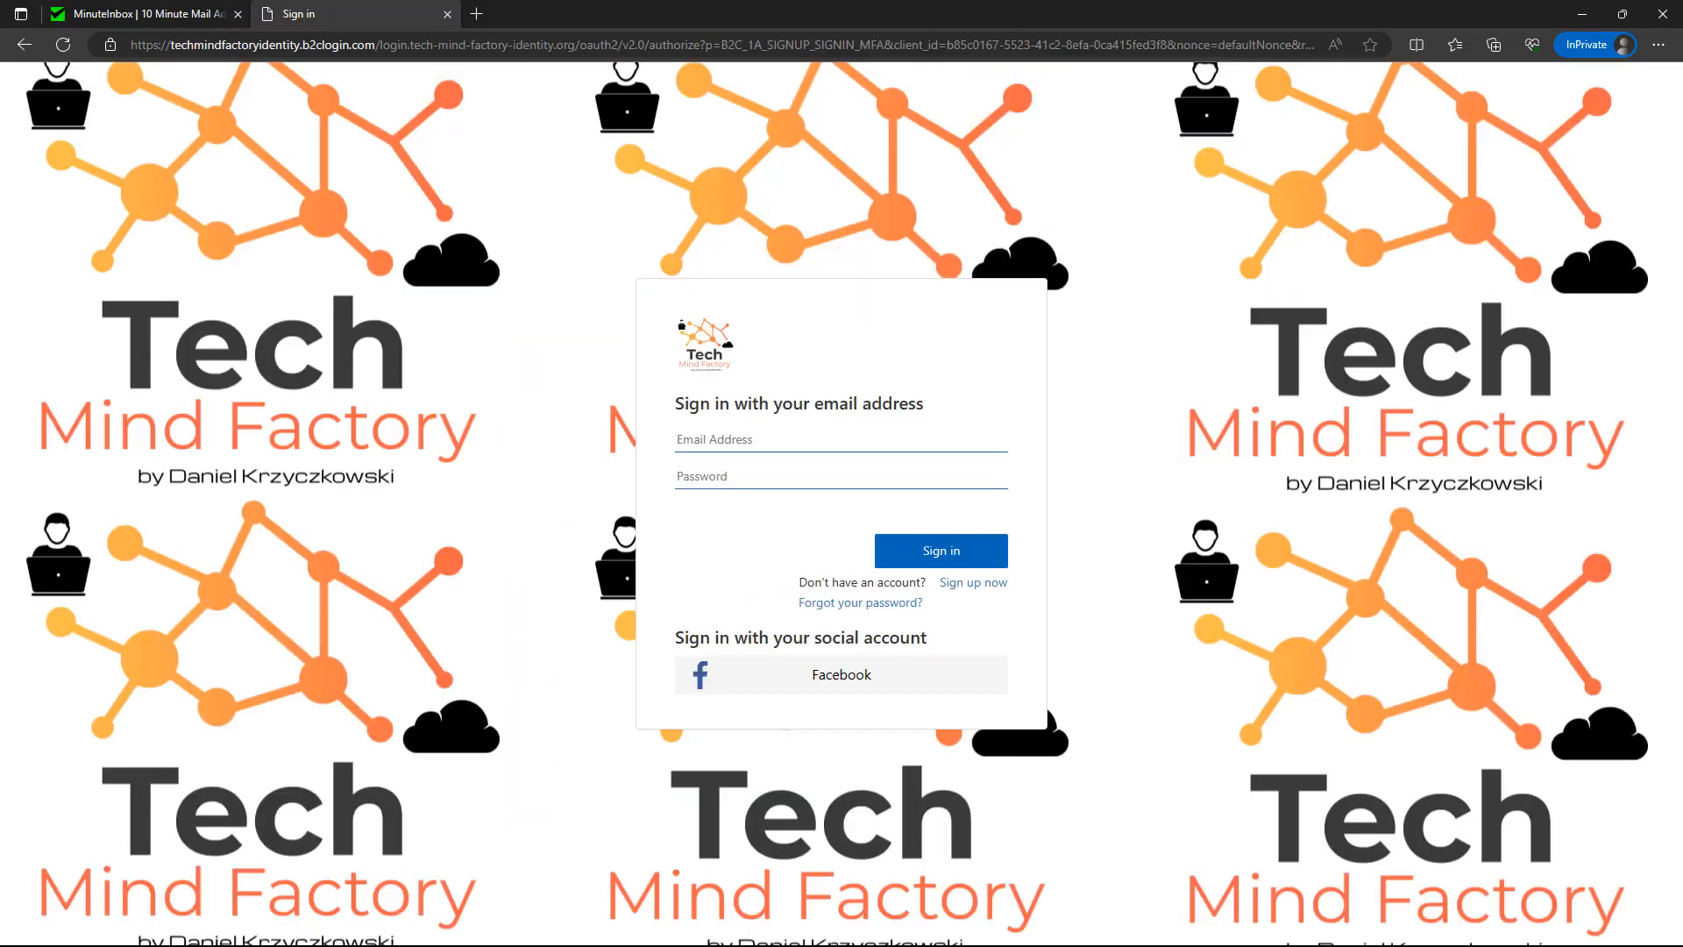
# Sign in with the new account's email address and password
pyautogui.press('Tab')
pyautogui.write('••••••••')
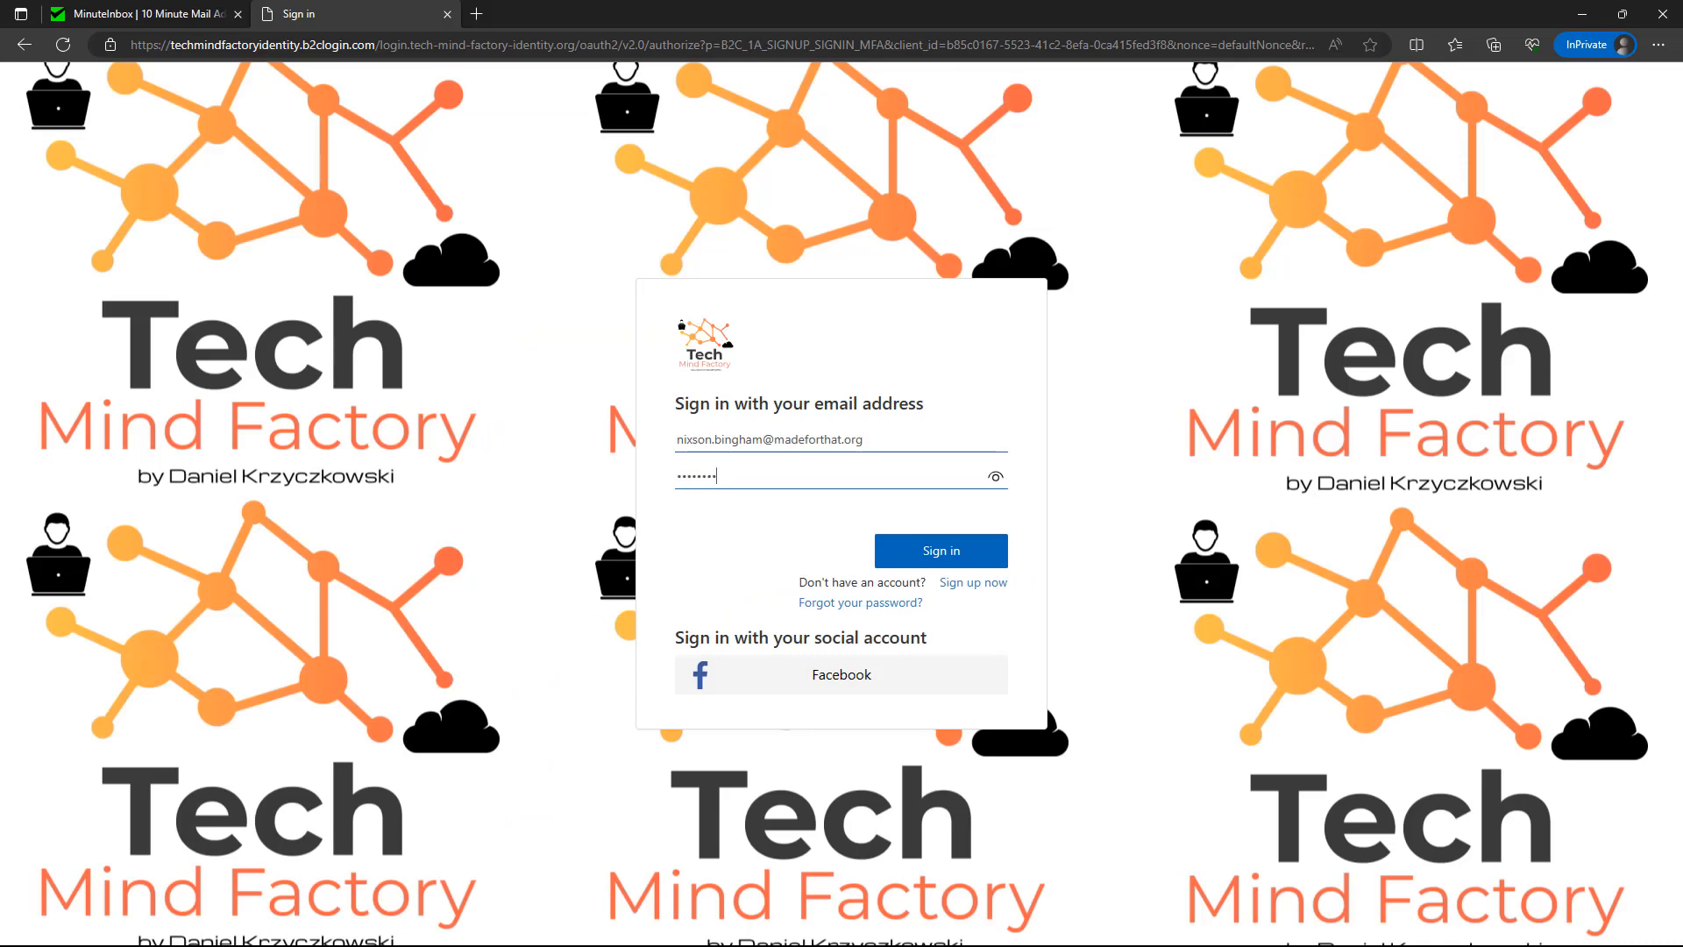
pyautogui.press('Return')
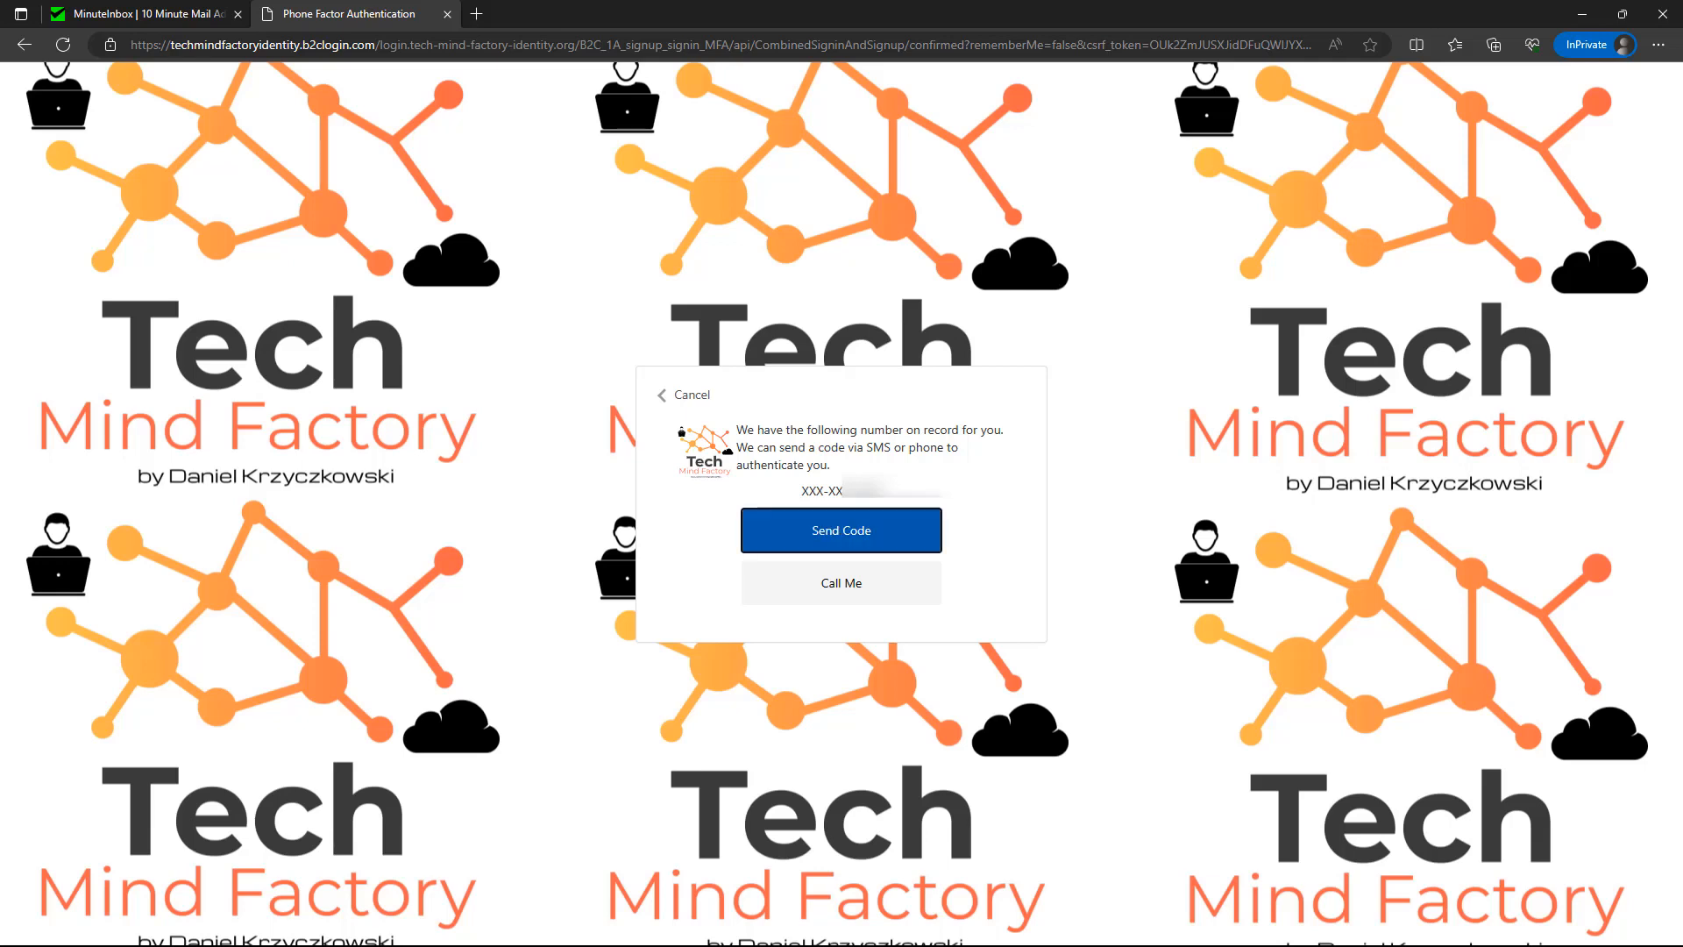
# Request an SMS code to the number on record and enter it to finish signing in
pyautogui.click(912, 536)
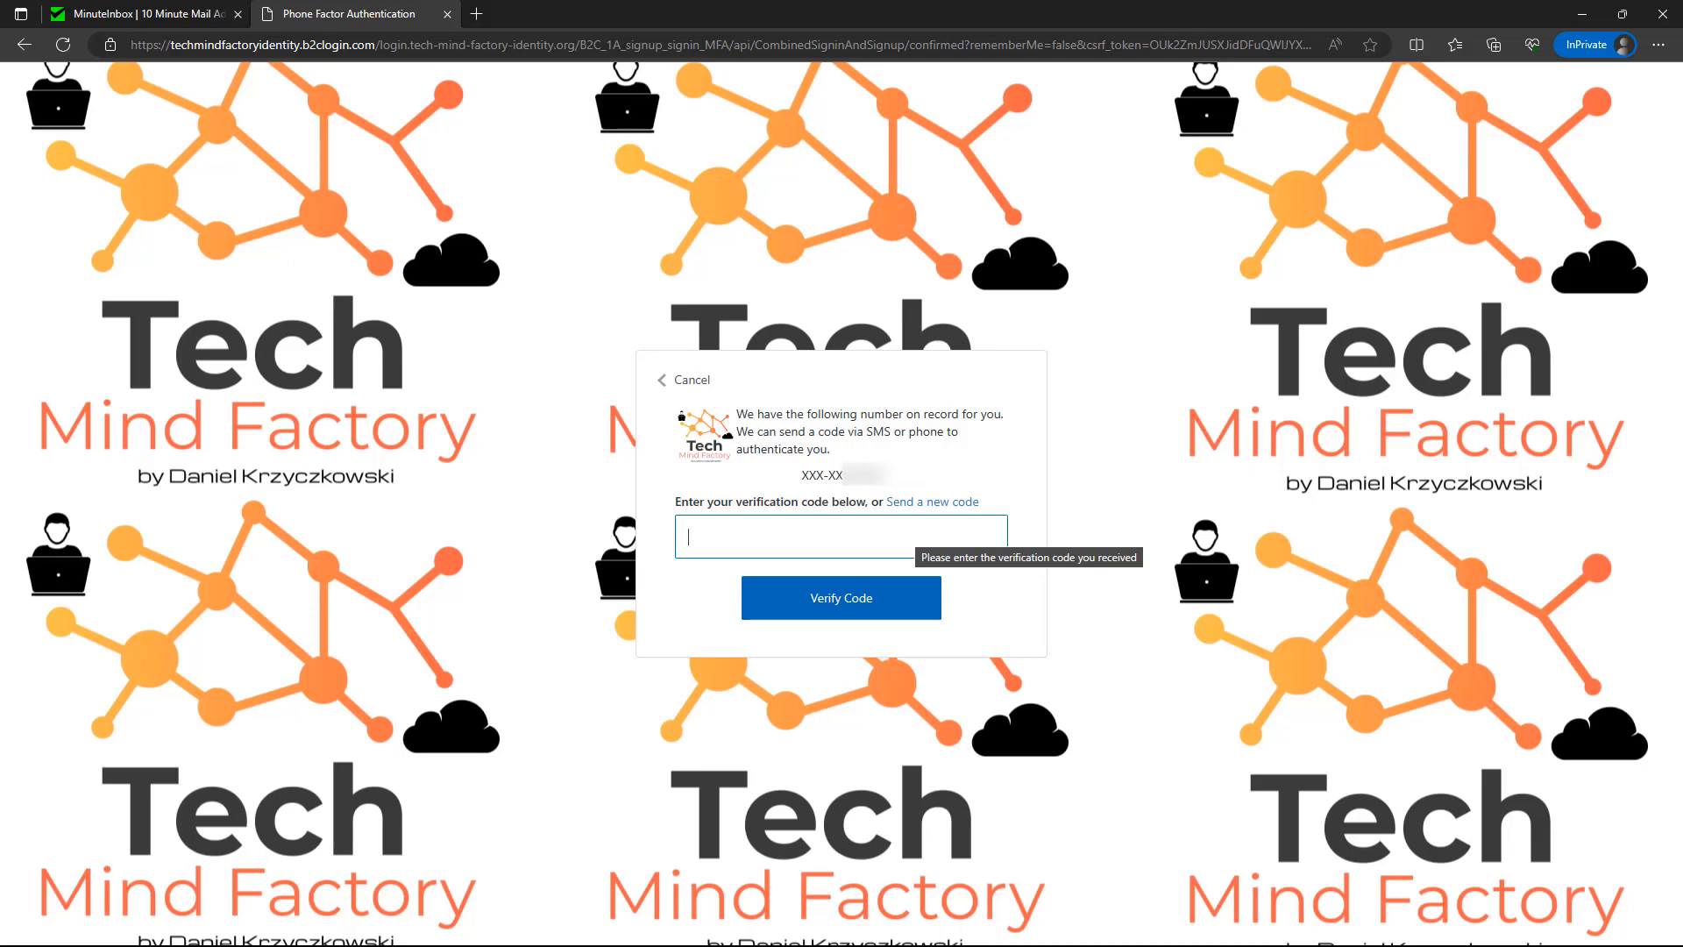
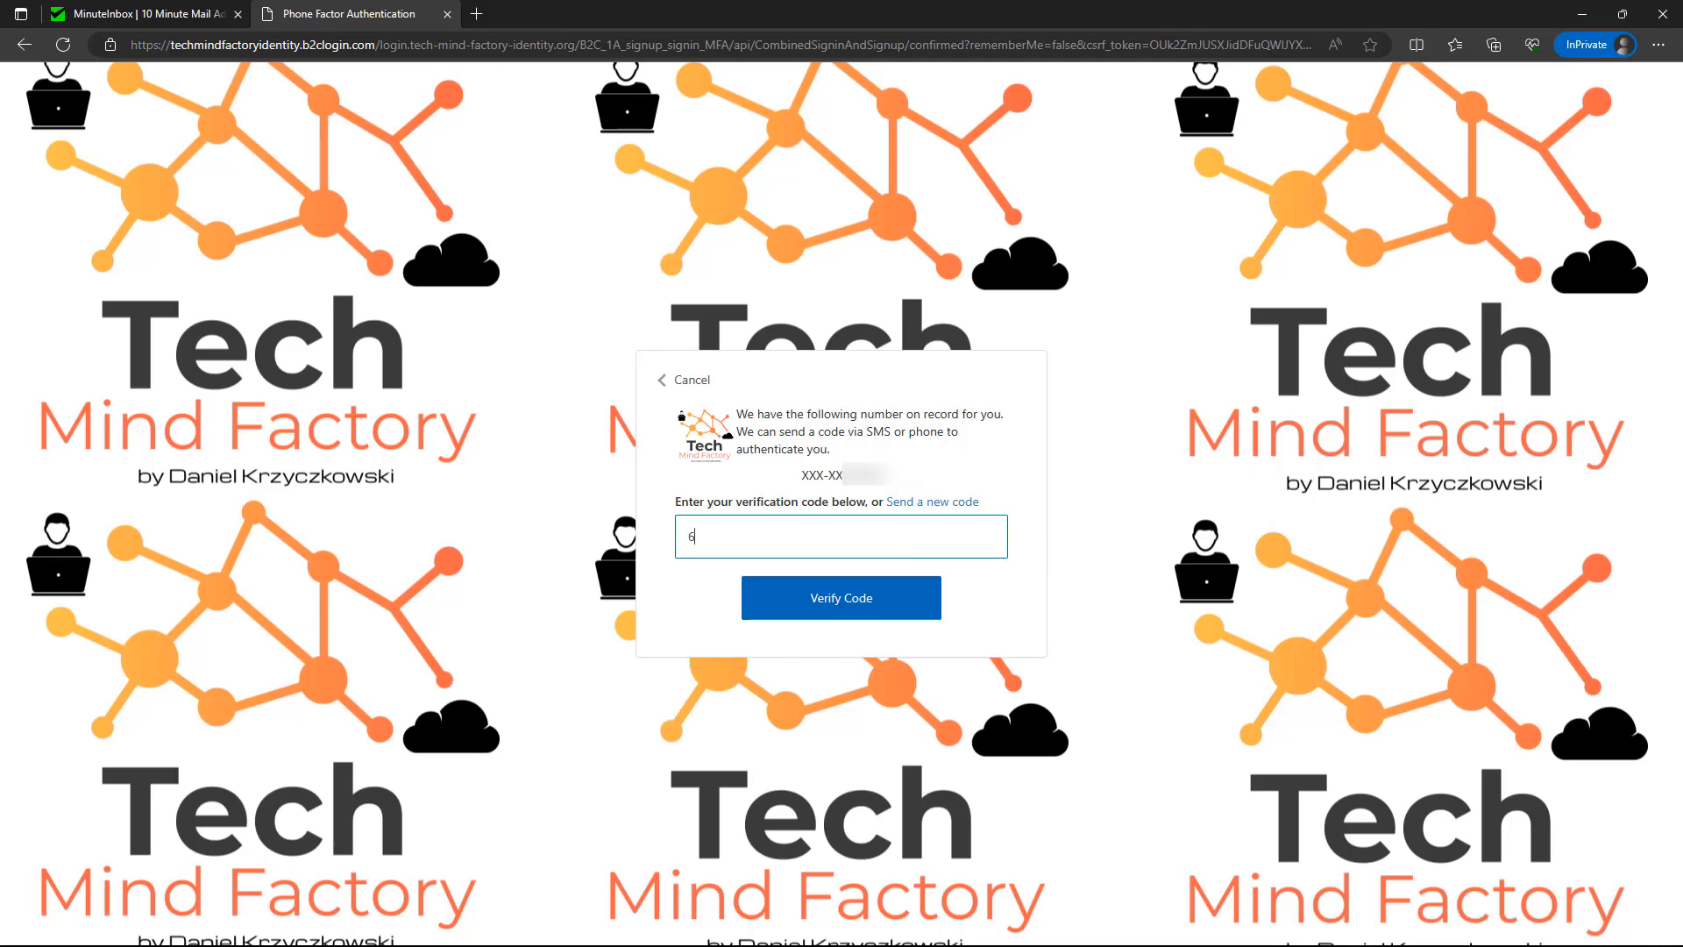
pyautogui.press('Return')
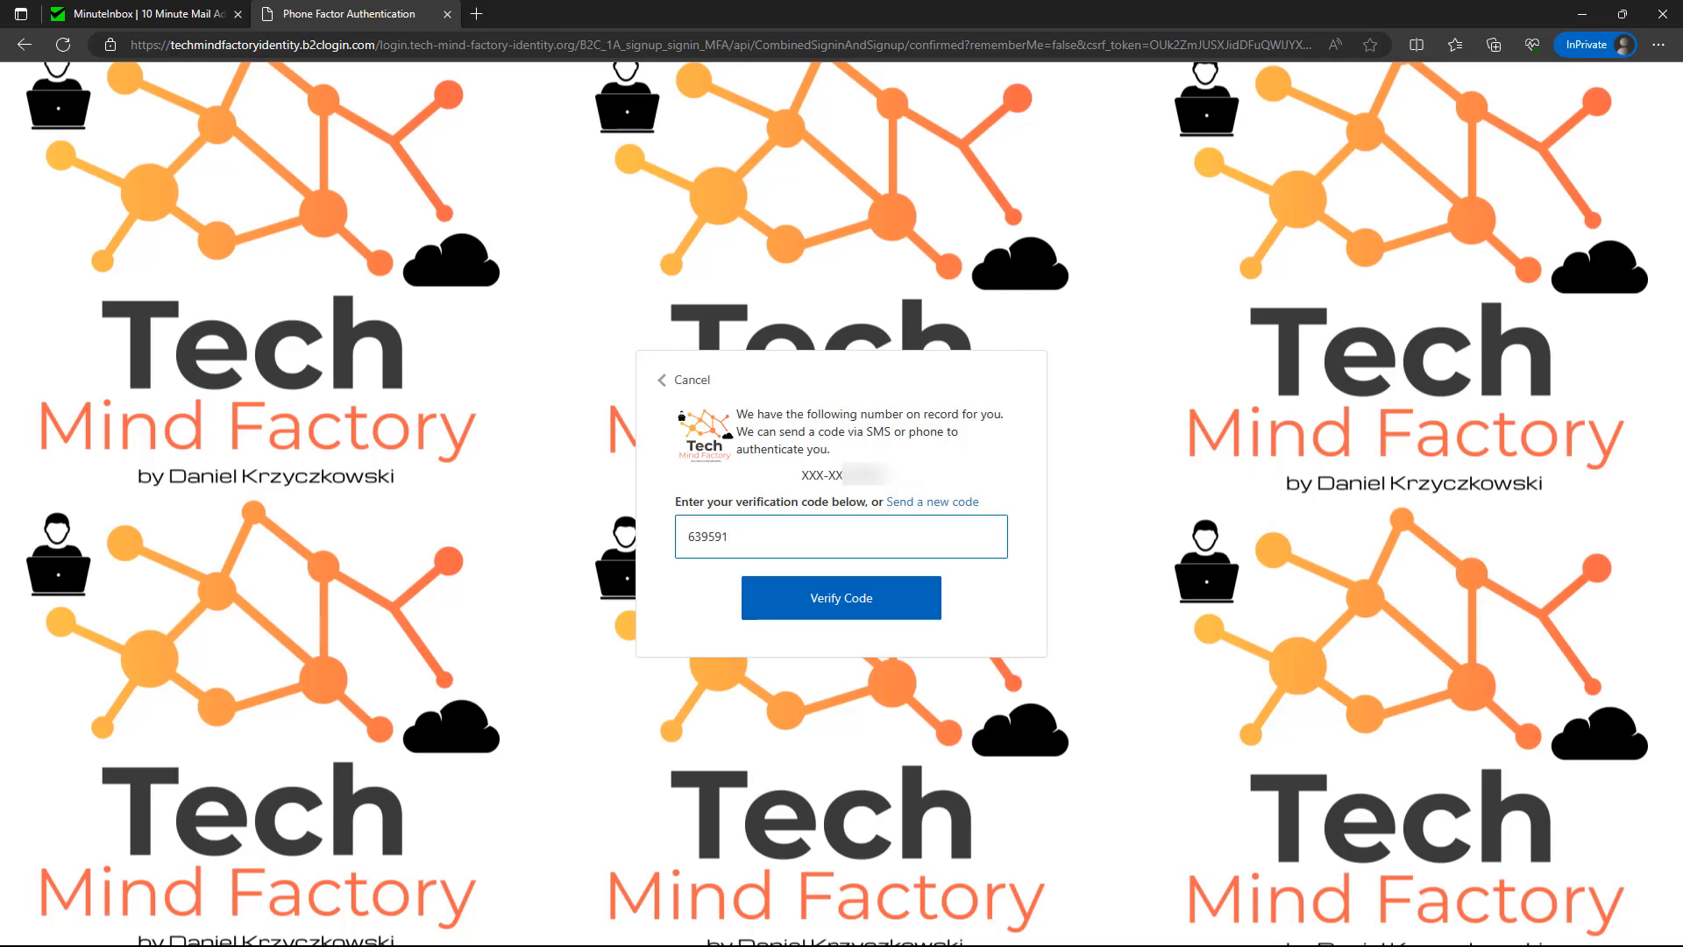
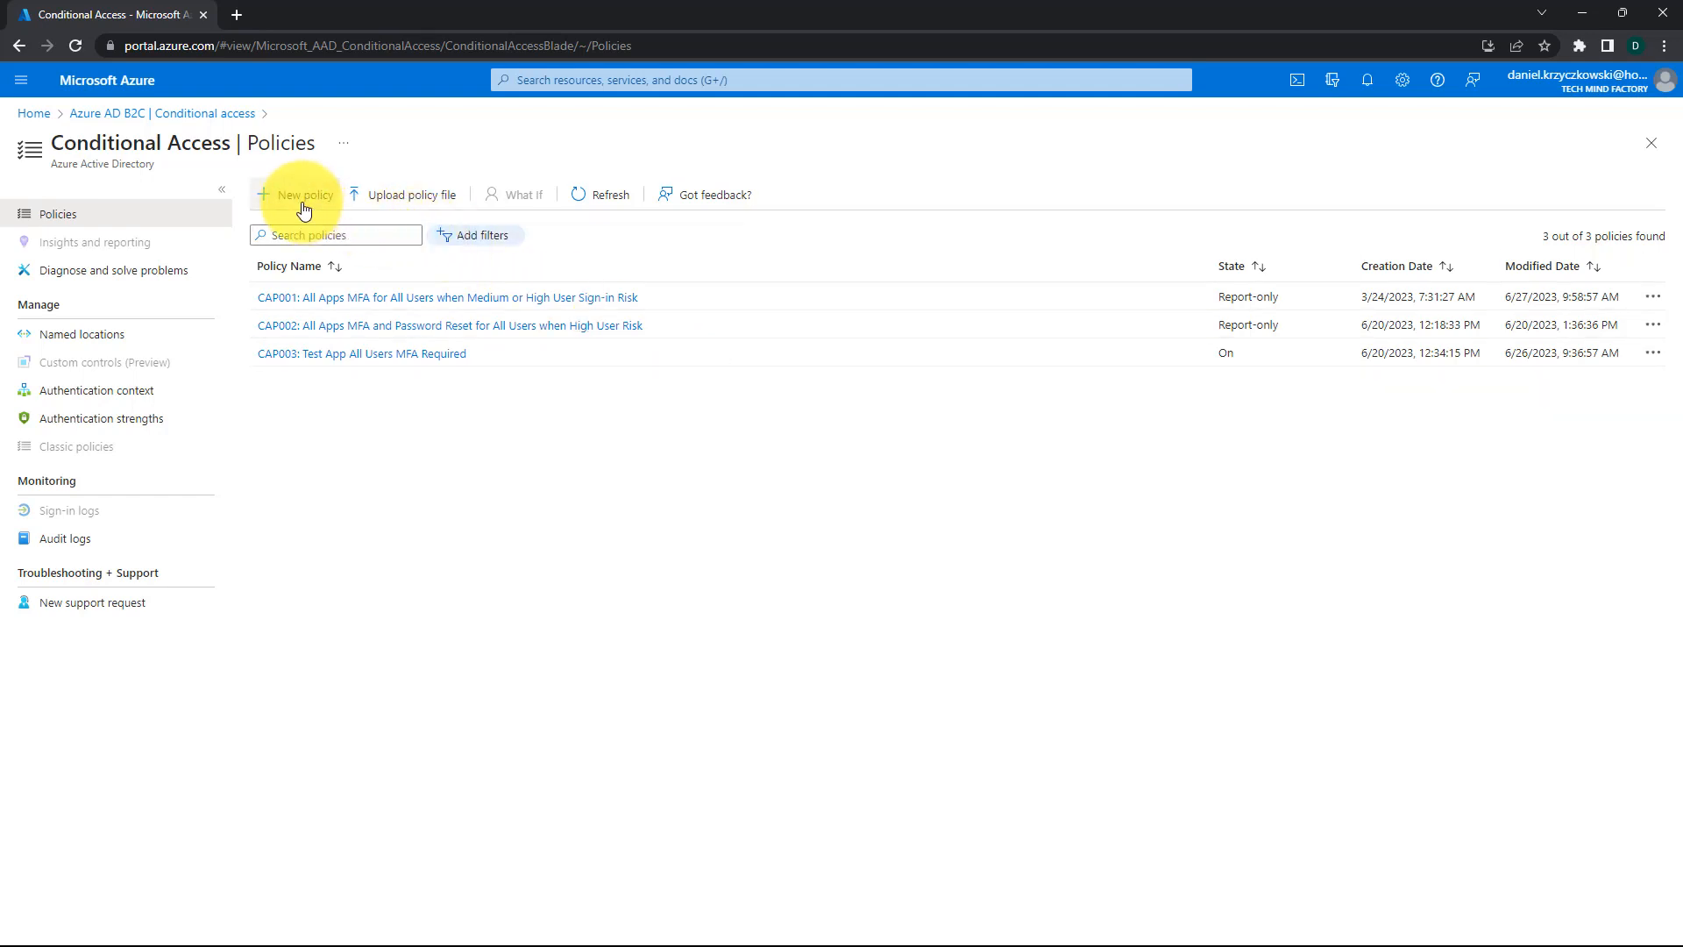
# Start a new Conditional Access policy and bring up its Users and groups assignment options
pyautogui.click(304, 210)
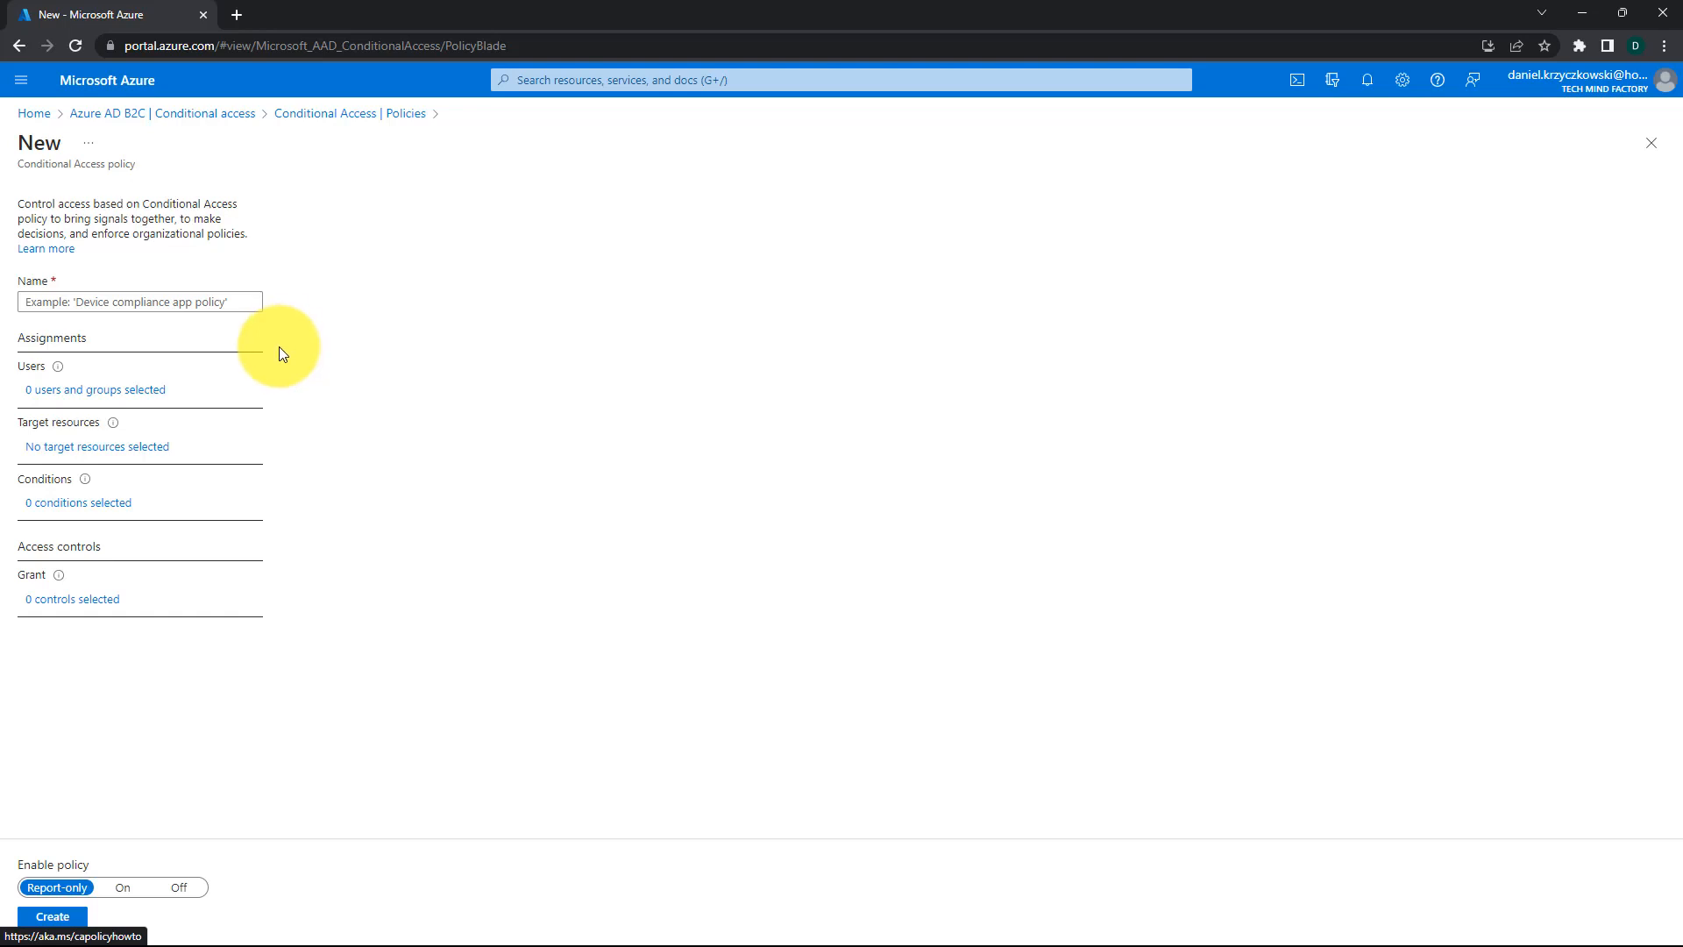
pyautogui.click(146, 392)
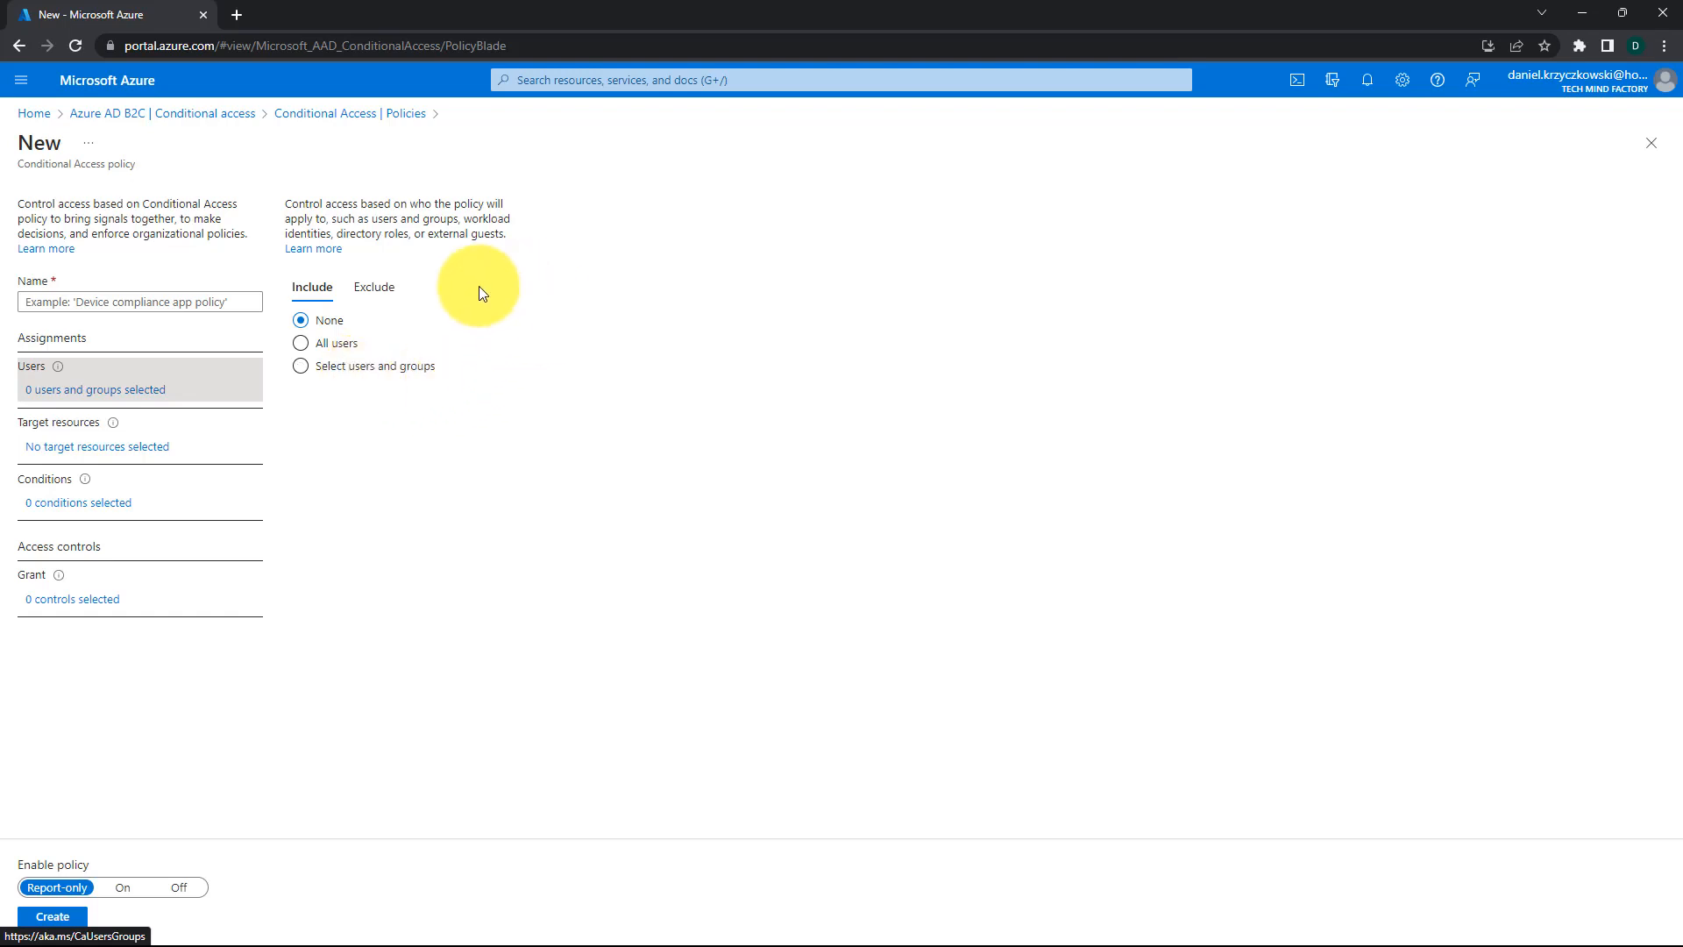
# Check the user Exclude options, then bring up the policy's target cloud apps
pyautogui.click(385, 291)
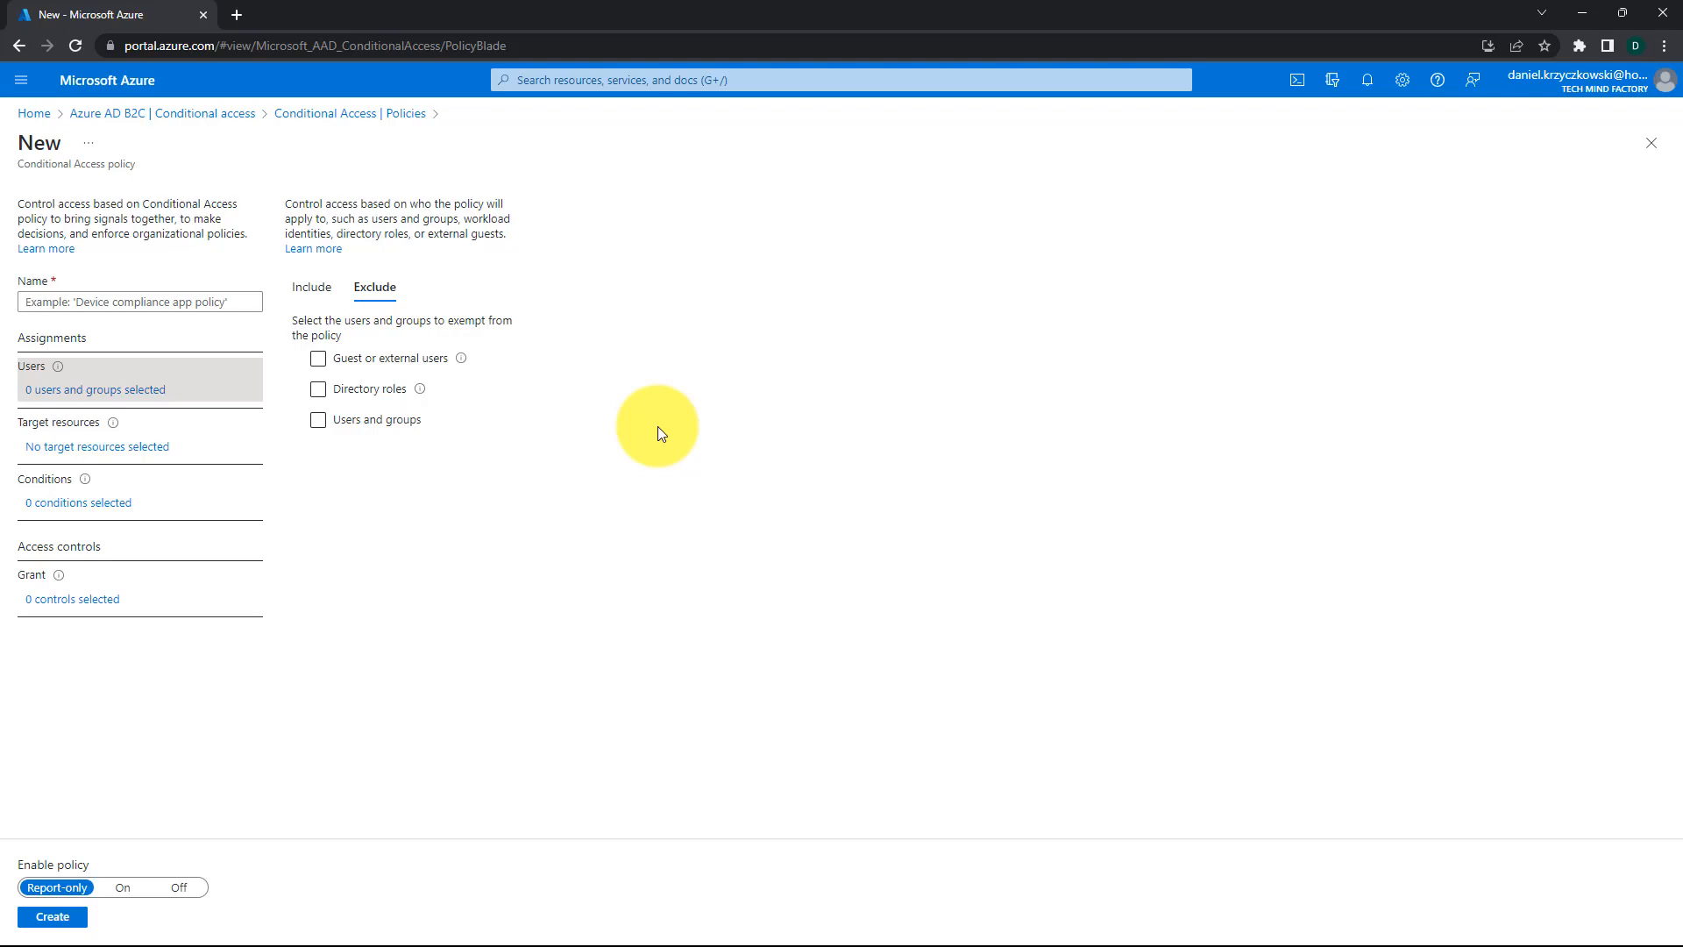
pyautogui.click(140, 449)
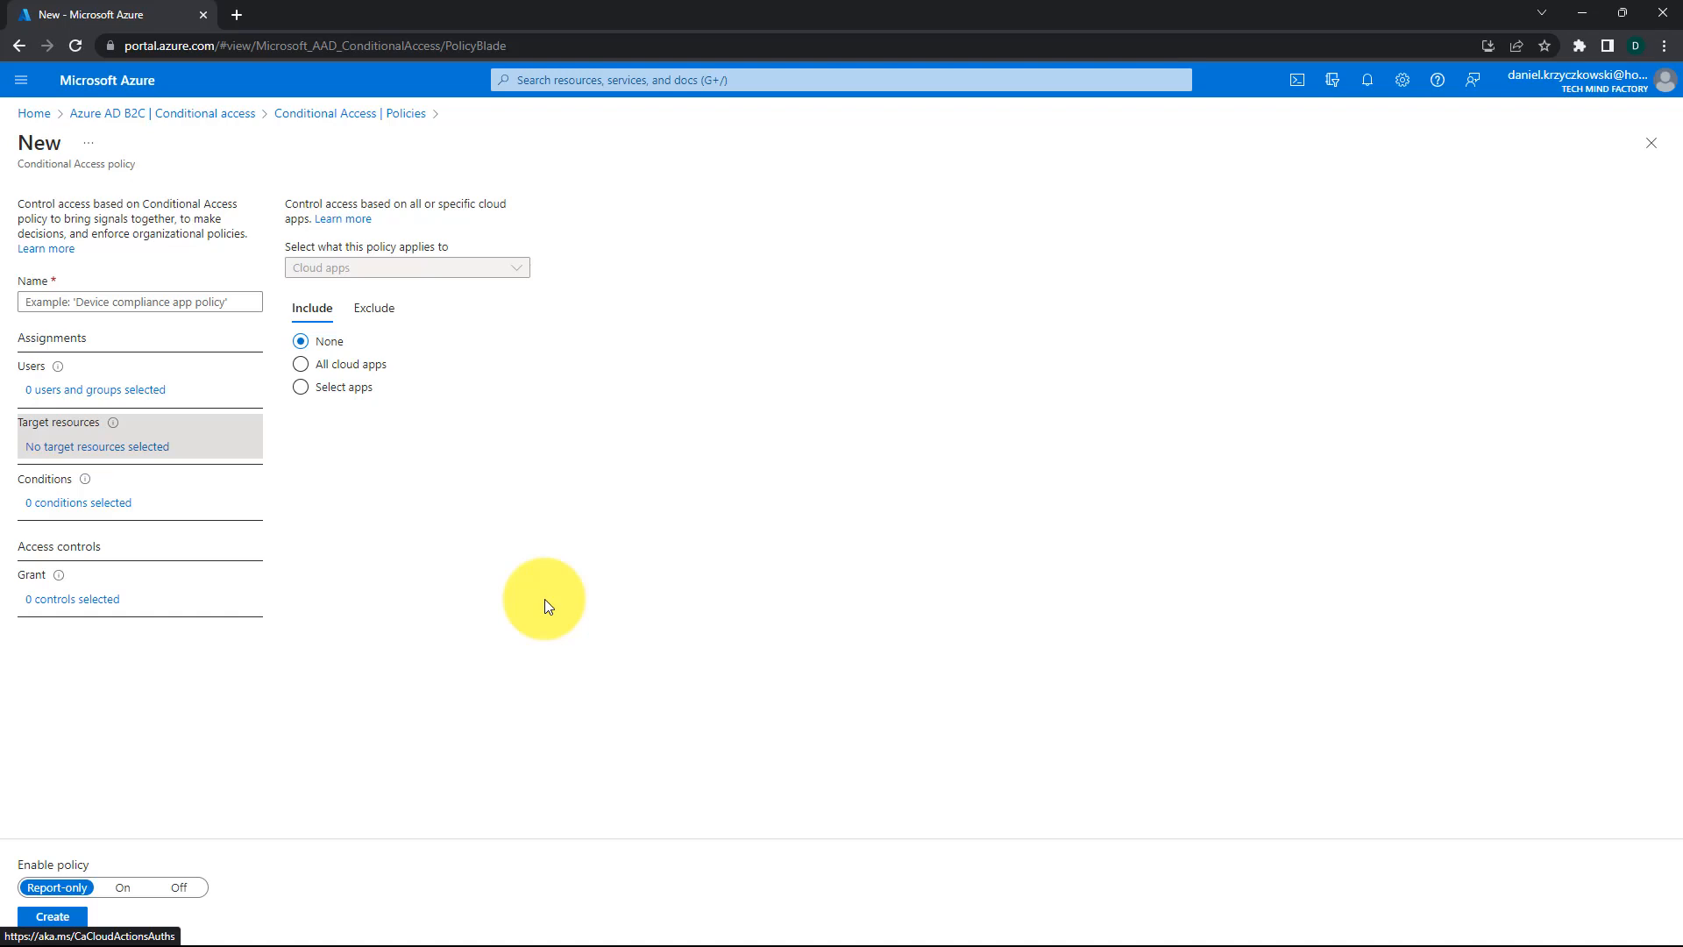
# Compare the cloud app Exclude and Include options, then bring up the policy's conditions
pyautogui.click(385, 318)
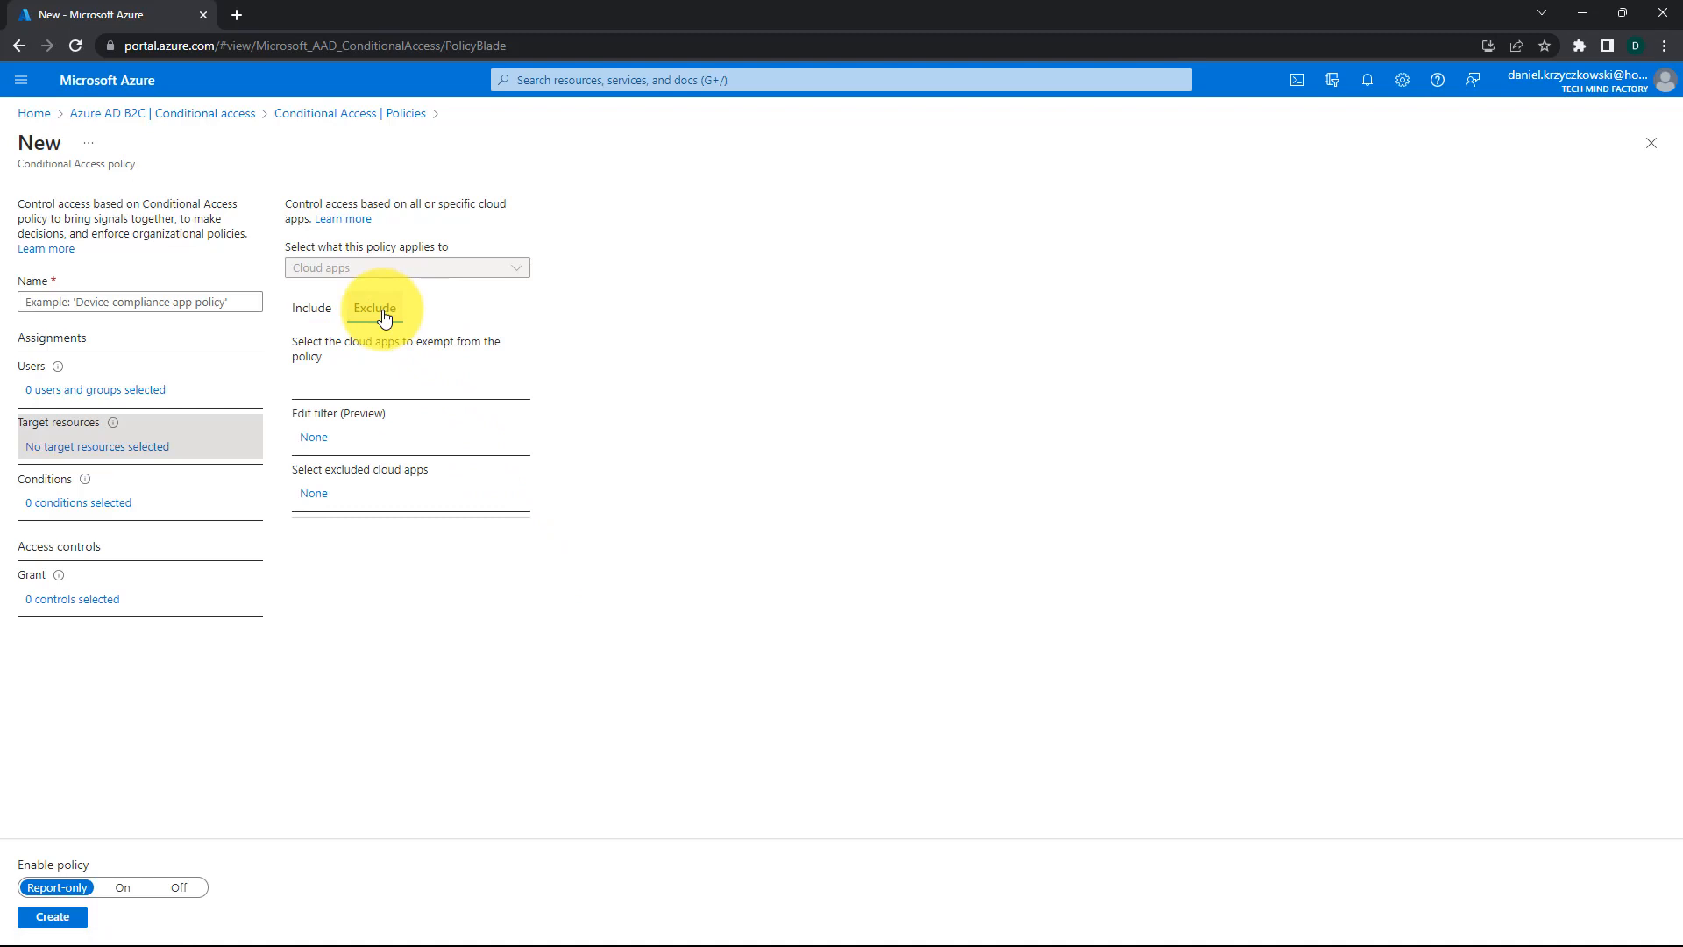
pyautogui.click(326, 321)
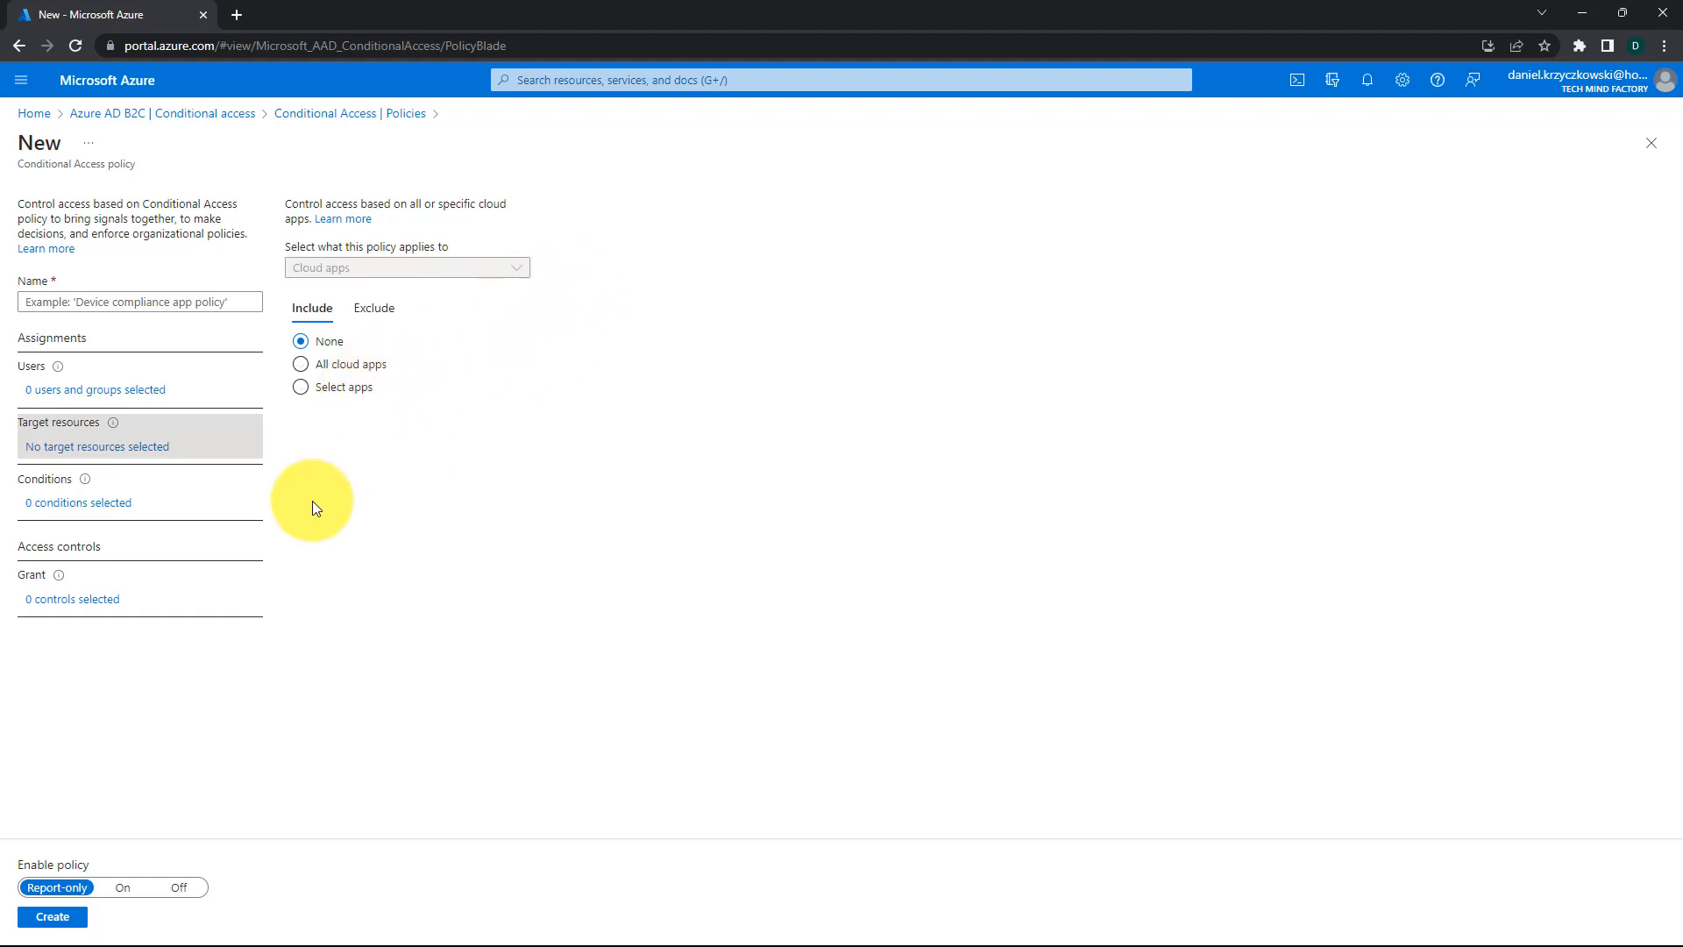
pyautogui.click(99, 508)
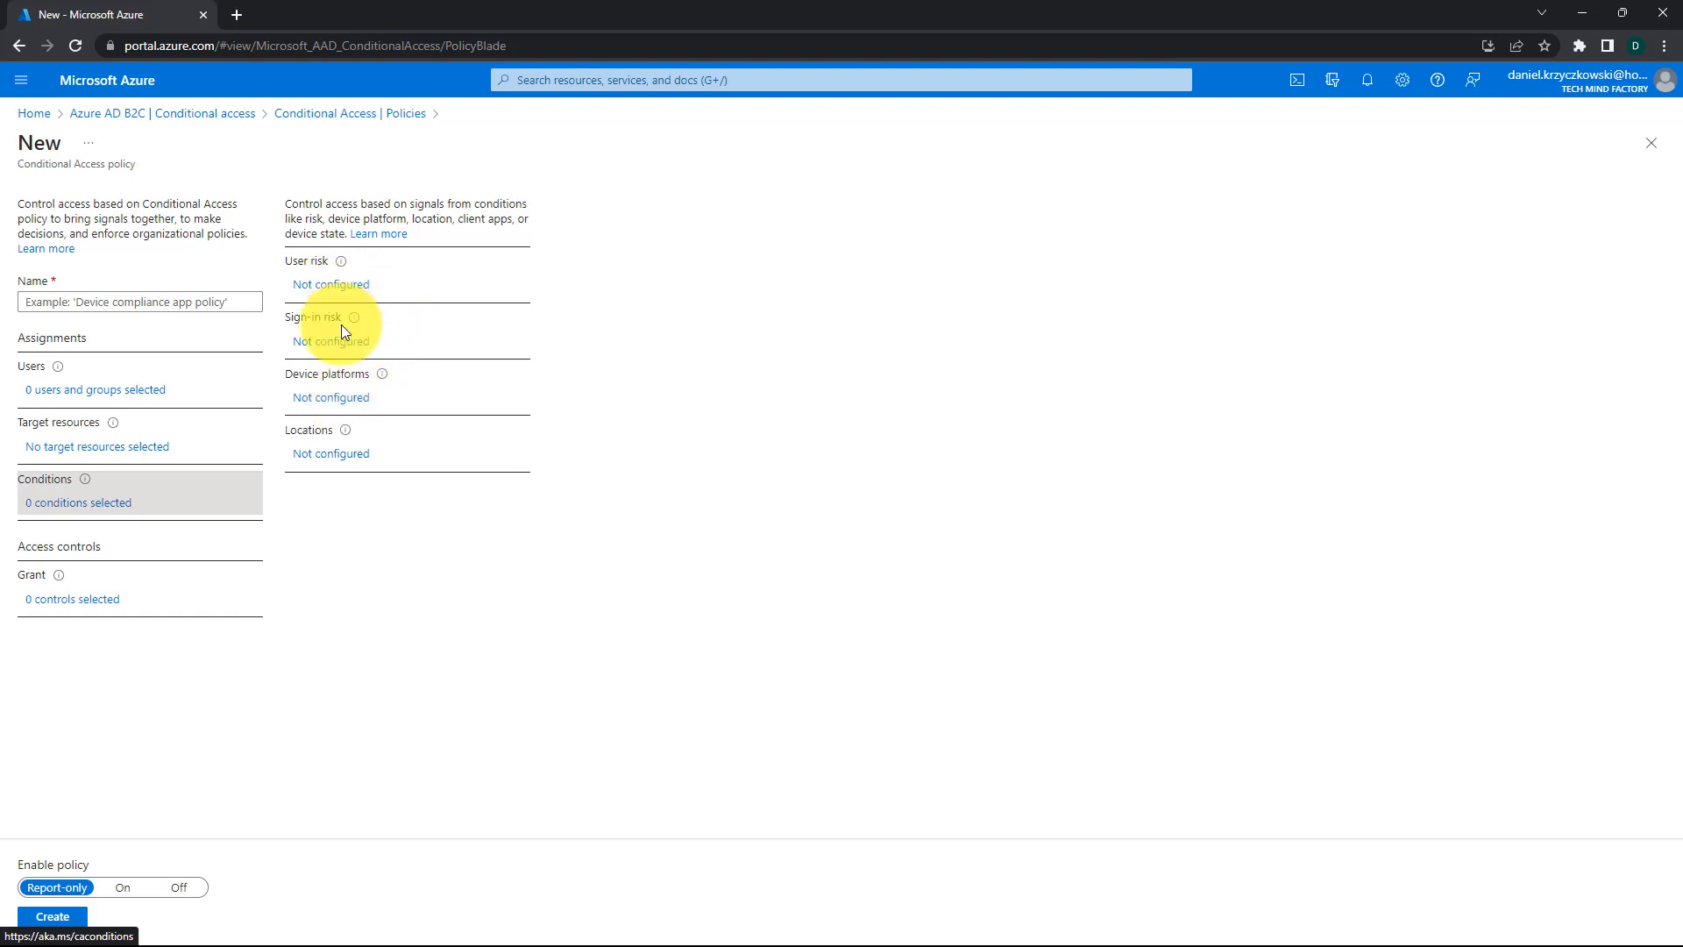
# Drop the user risk edit and set Locations to Yes with Selected locations, none picked
pyautogui.click(334, 292)
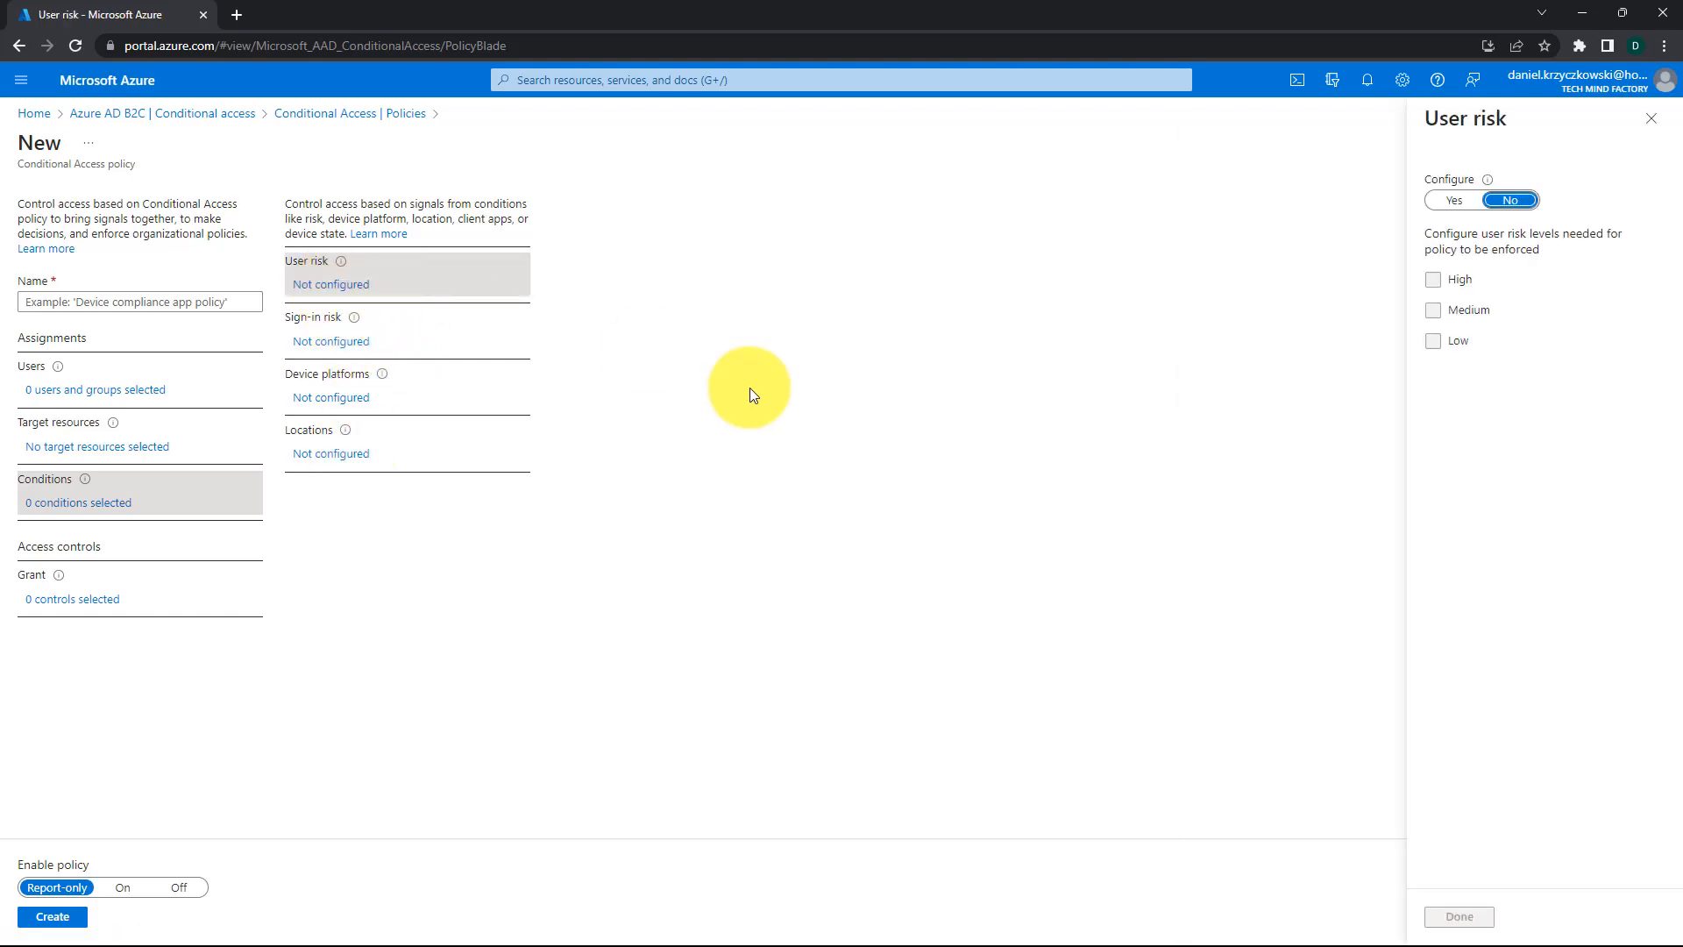
pyautogui.click(1457, 208)
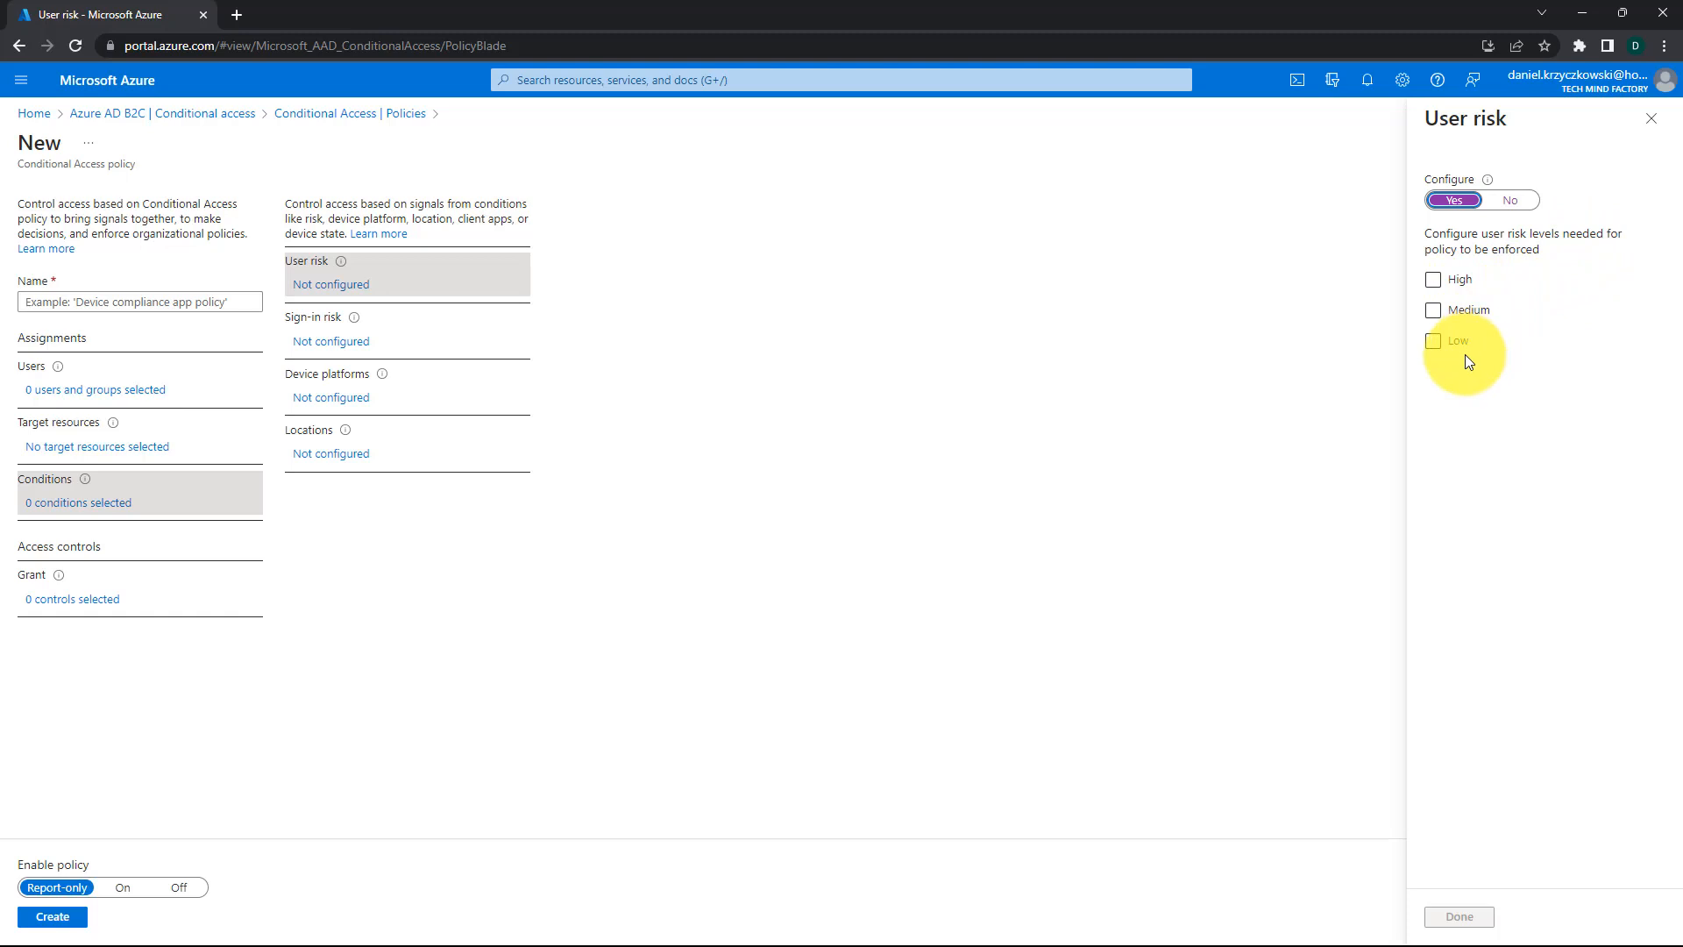
pyautogui.click(331, 453)
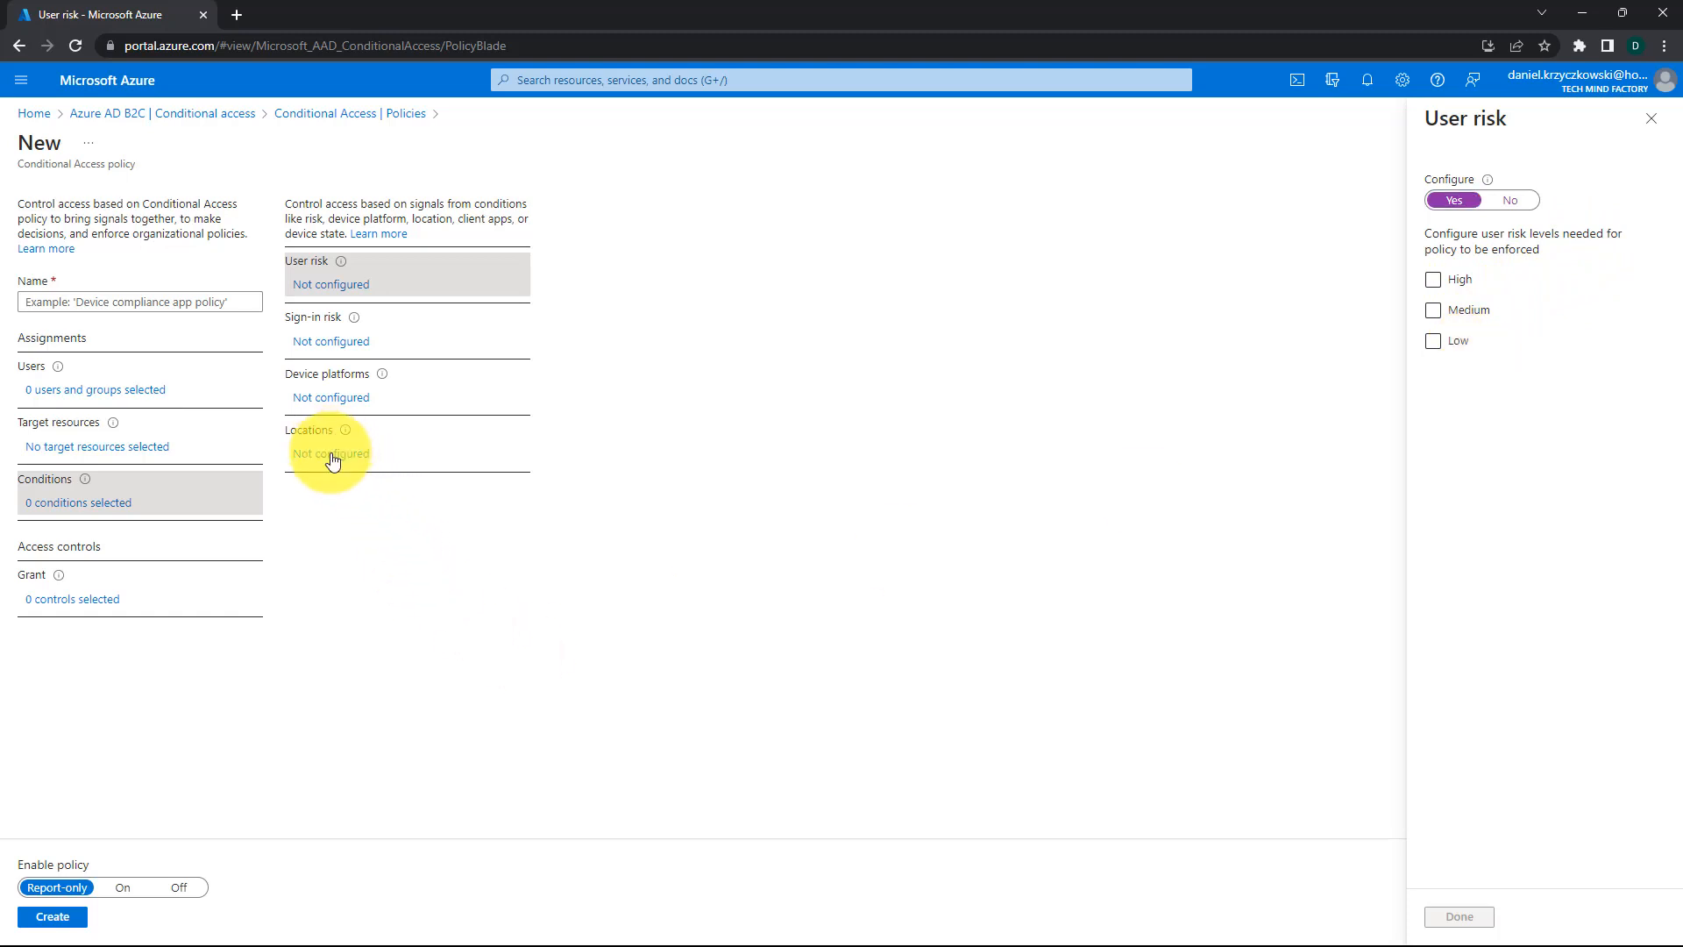
pyautogui.click(927, 144)
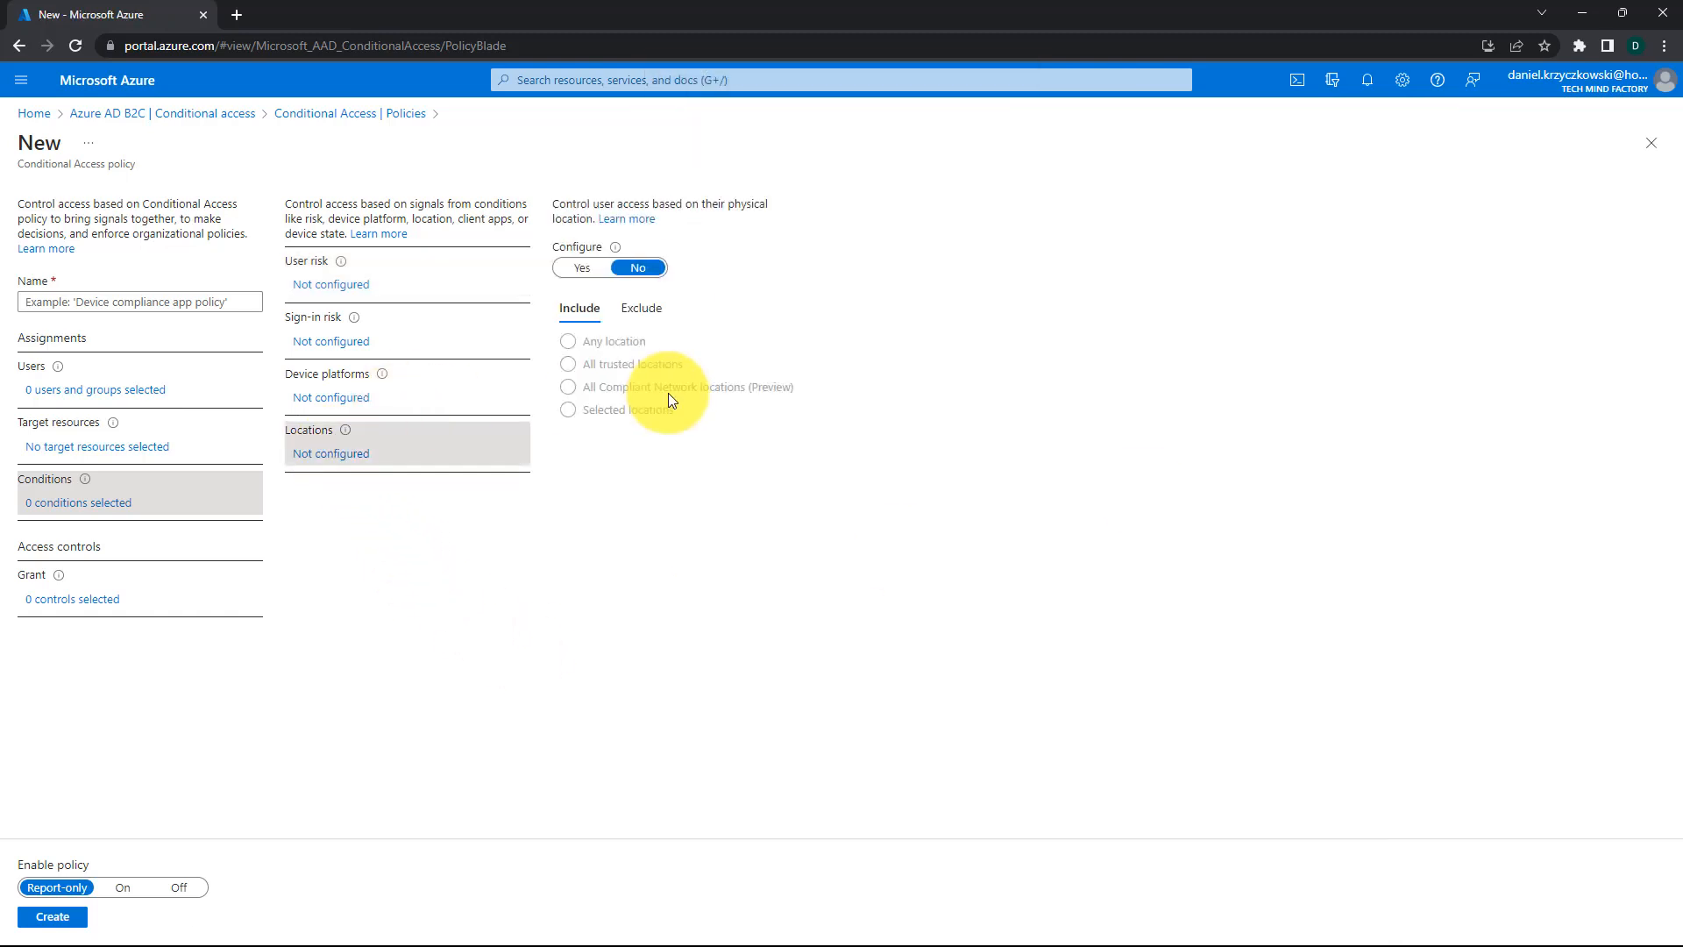
pyautogui.click(583, 267)
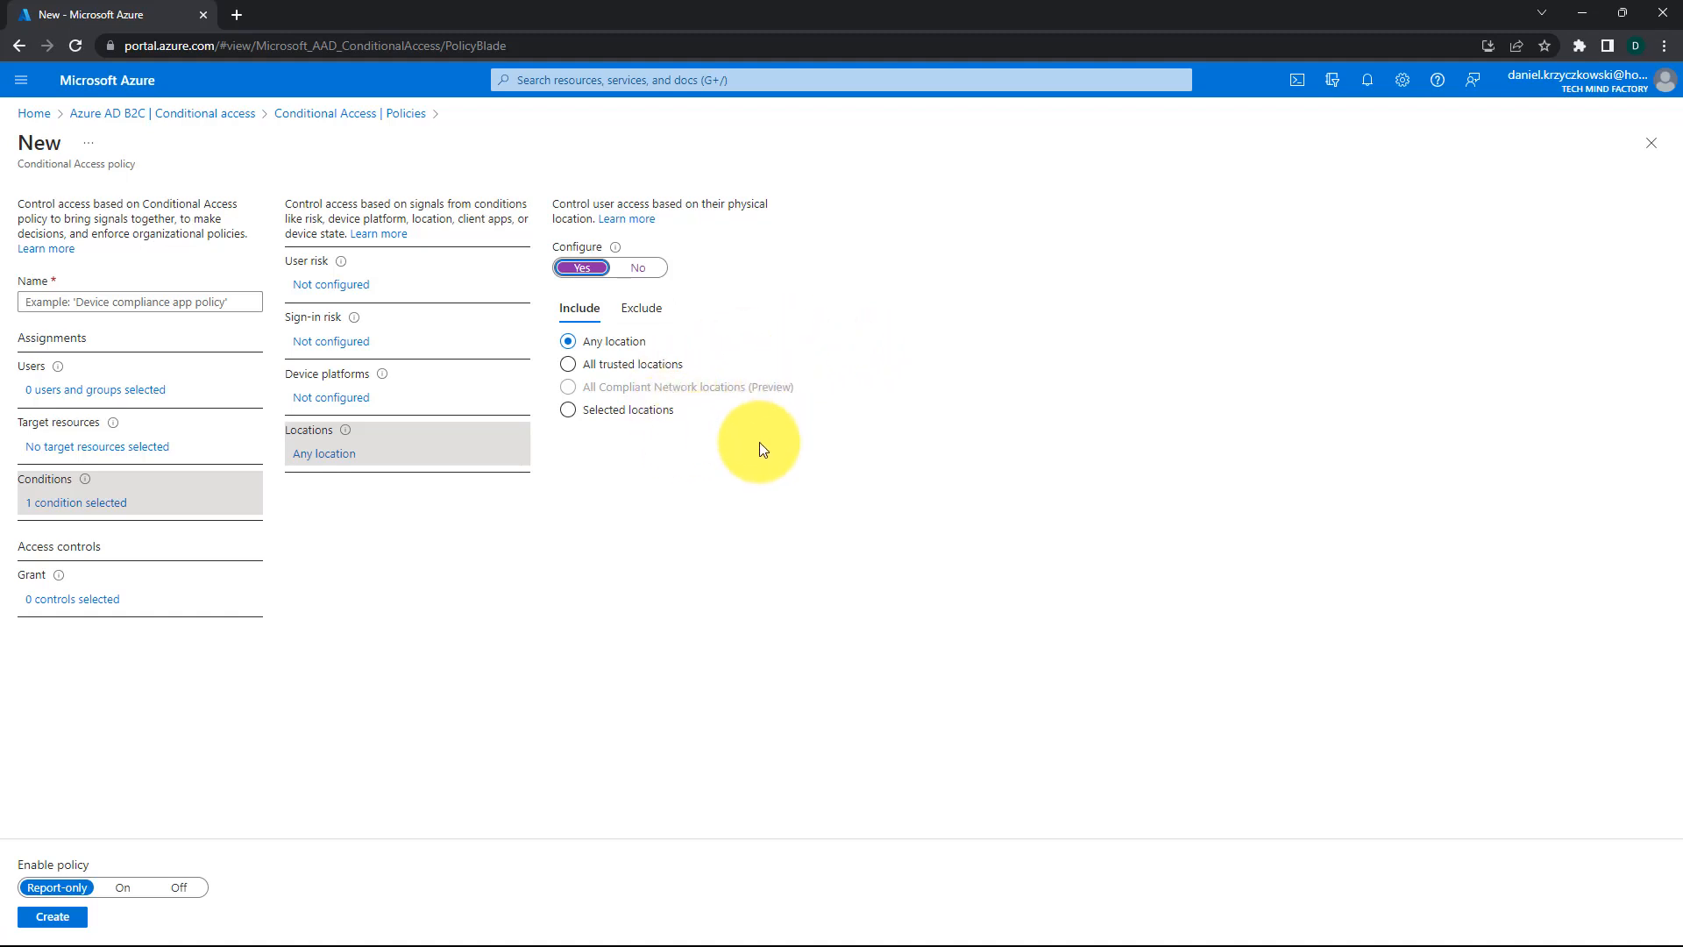
pyautogui.click(646, 420)
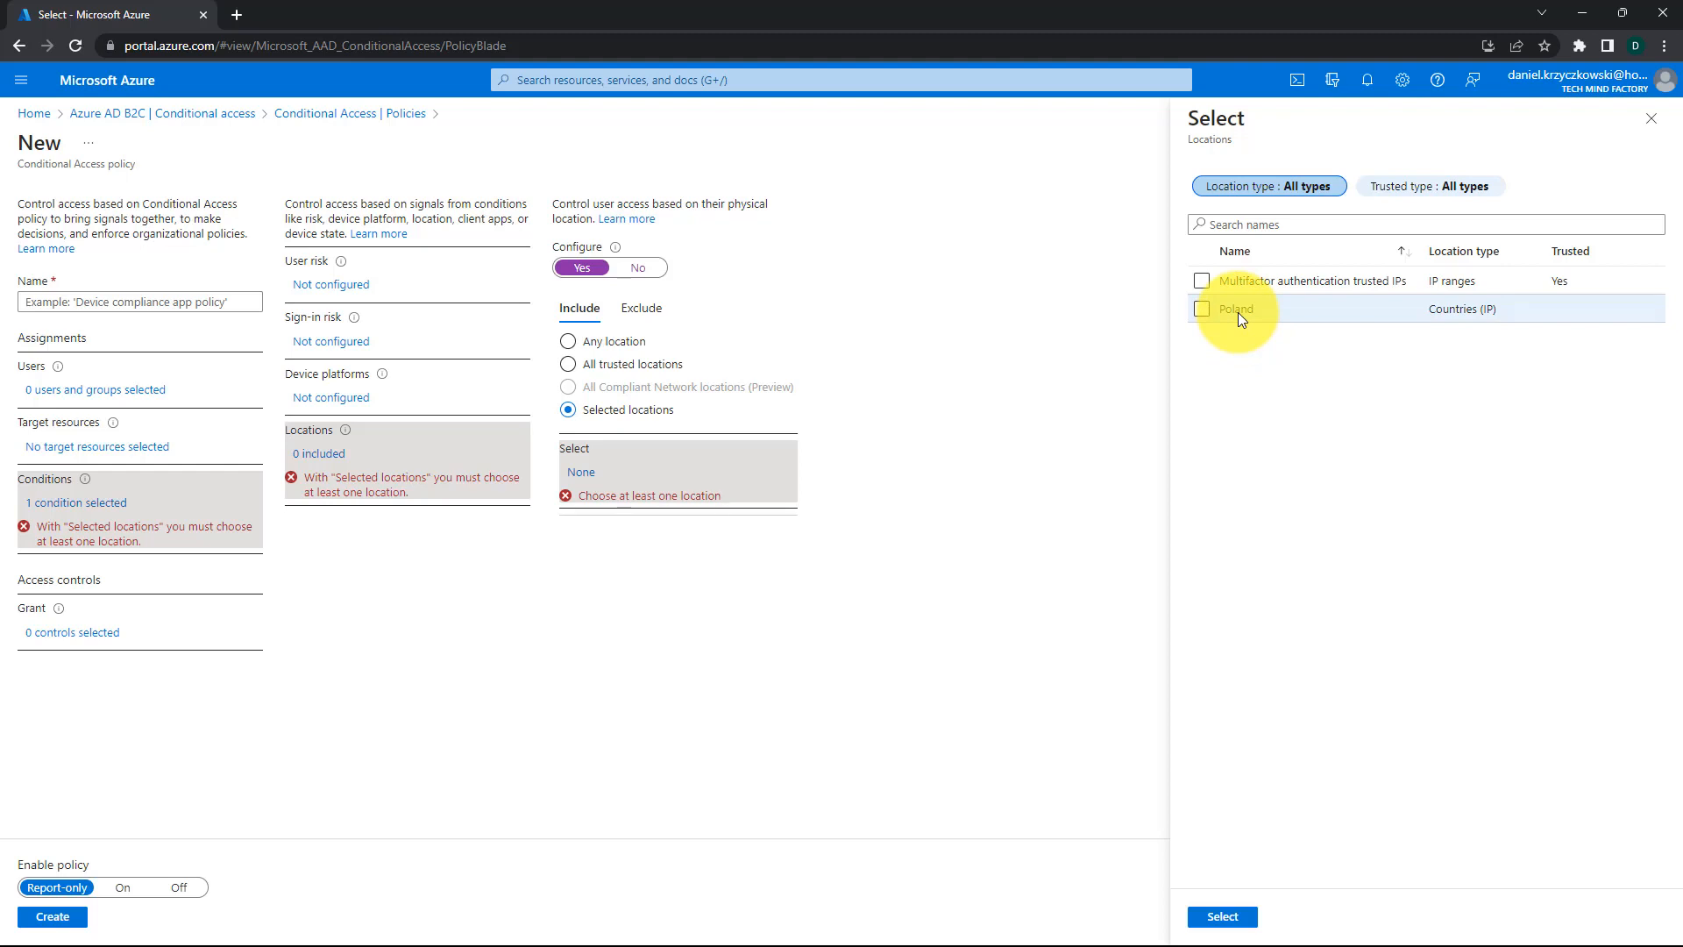
pyautogui.click(1653, 121)
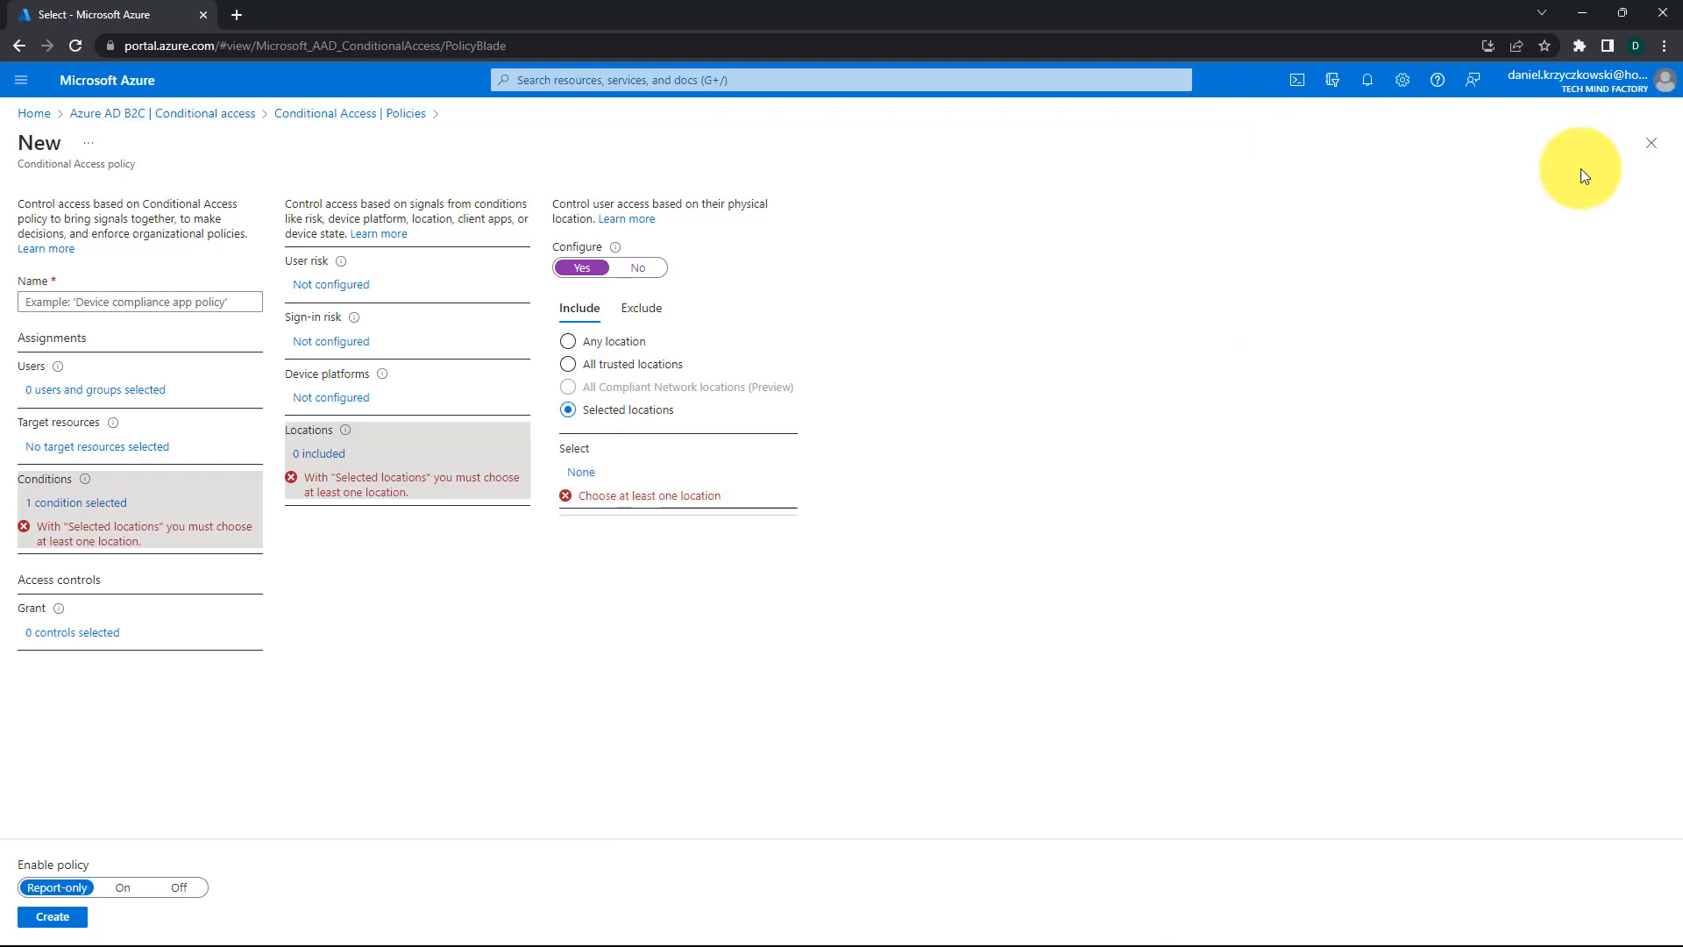
# View the Grant controls (block access, or grant with MFA or password change), then leave for the B2C overview
pyautogui.click(88, 633)
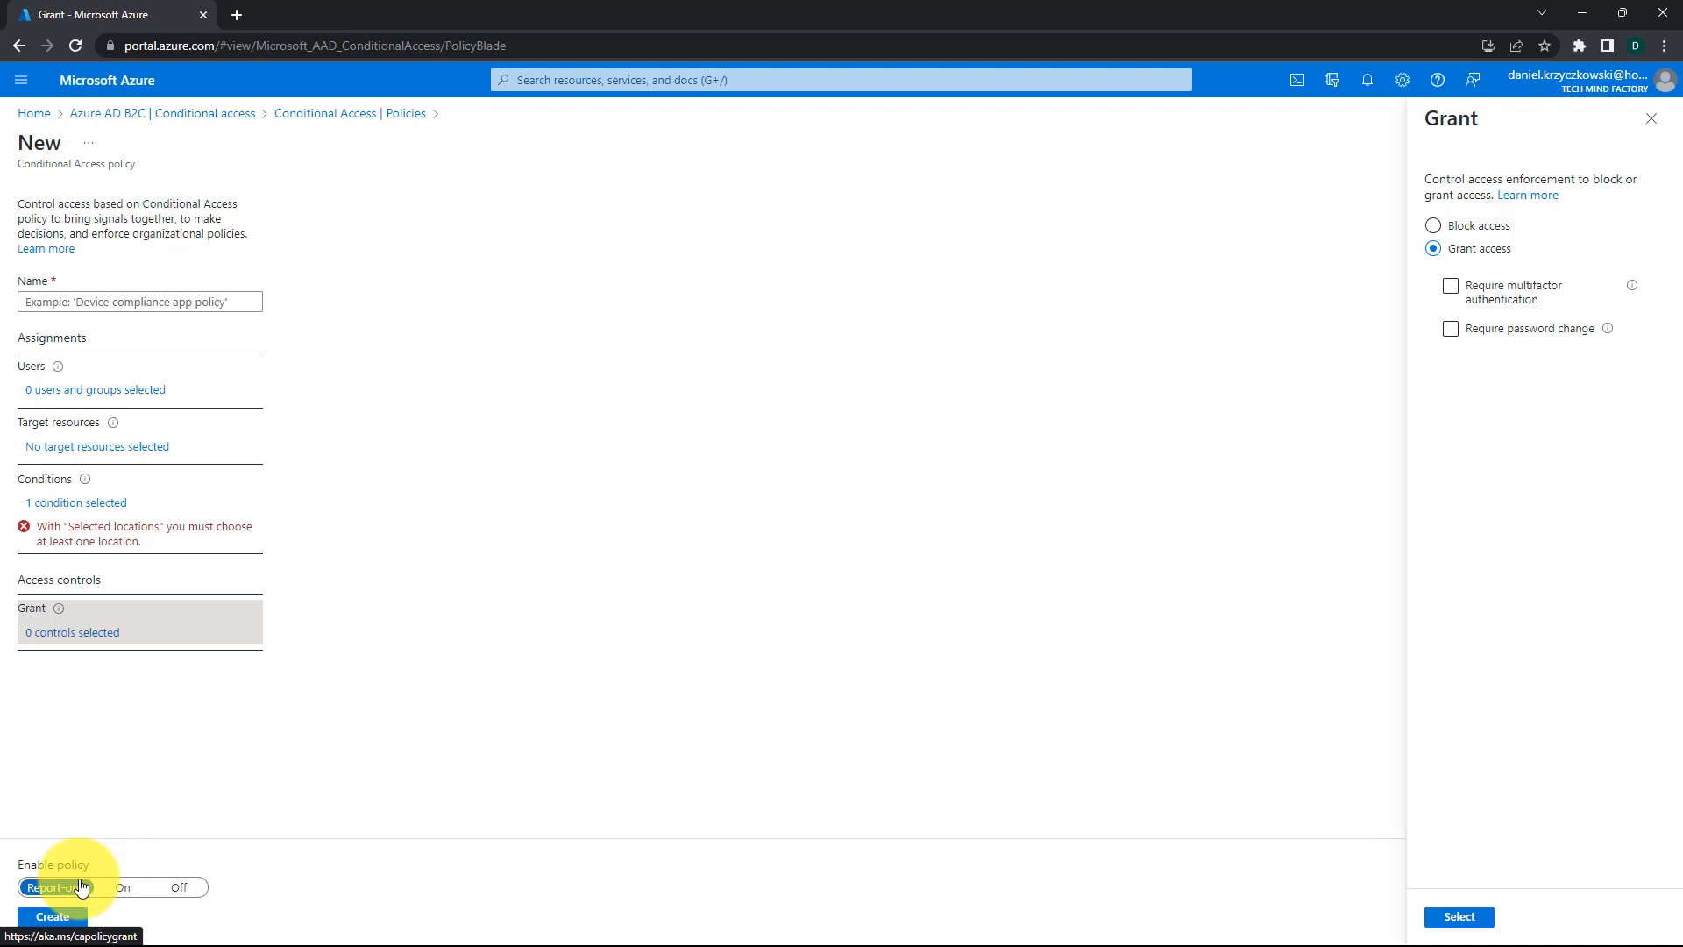
pyautogui.click(244, 122)
# Discard the unsaved new policy and open CAP001 from the Conditional Access list
pyautogui.click(939, 145)
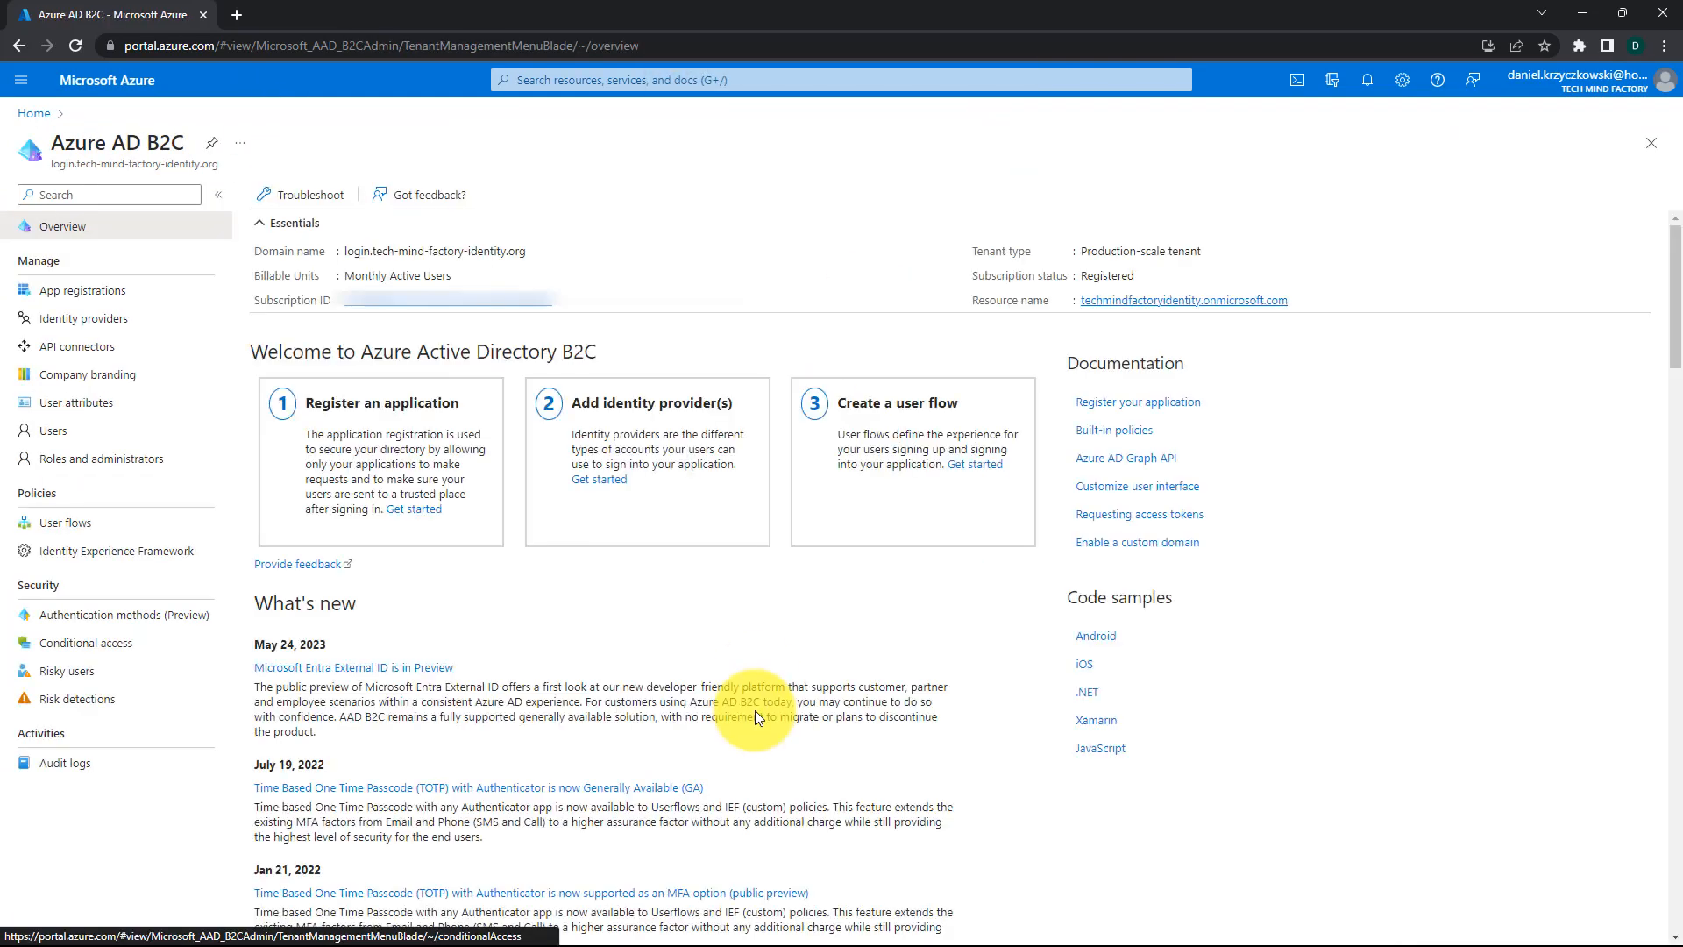
pyautogui.click(94, 648)
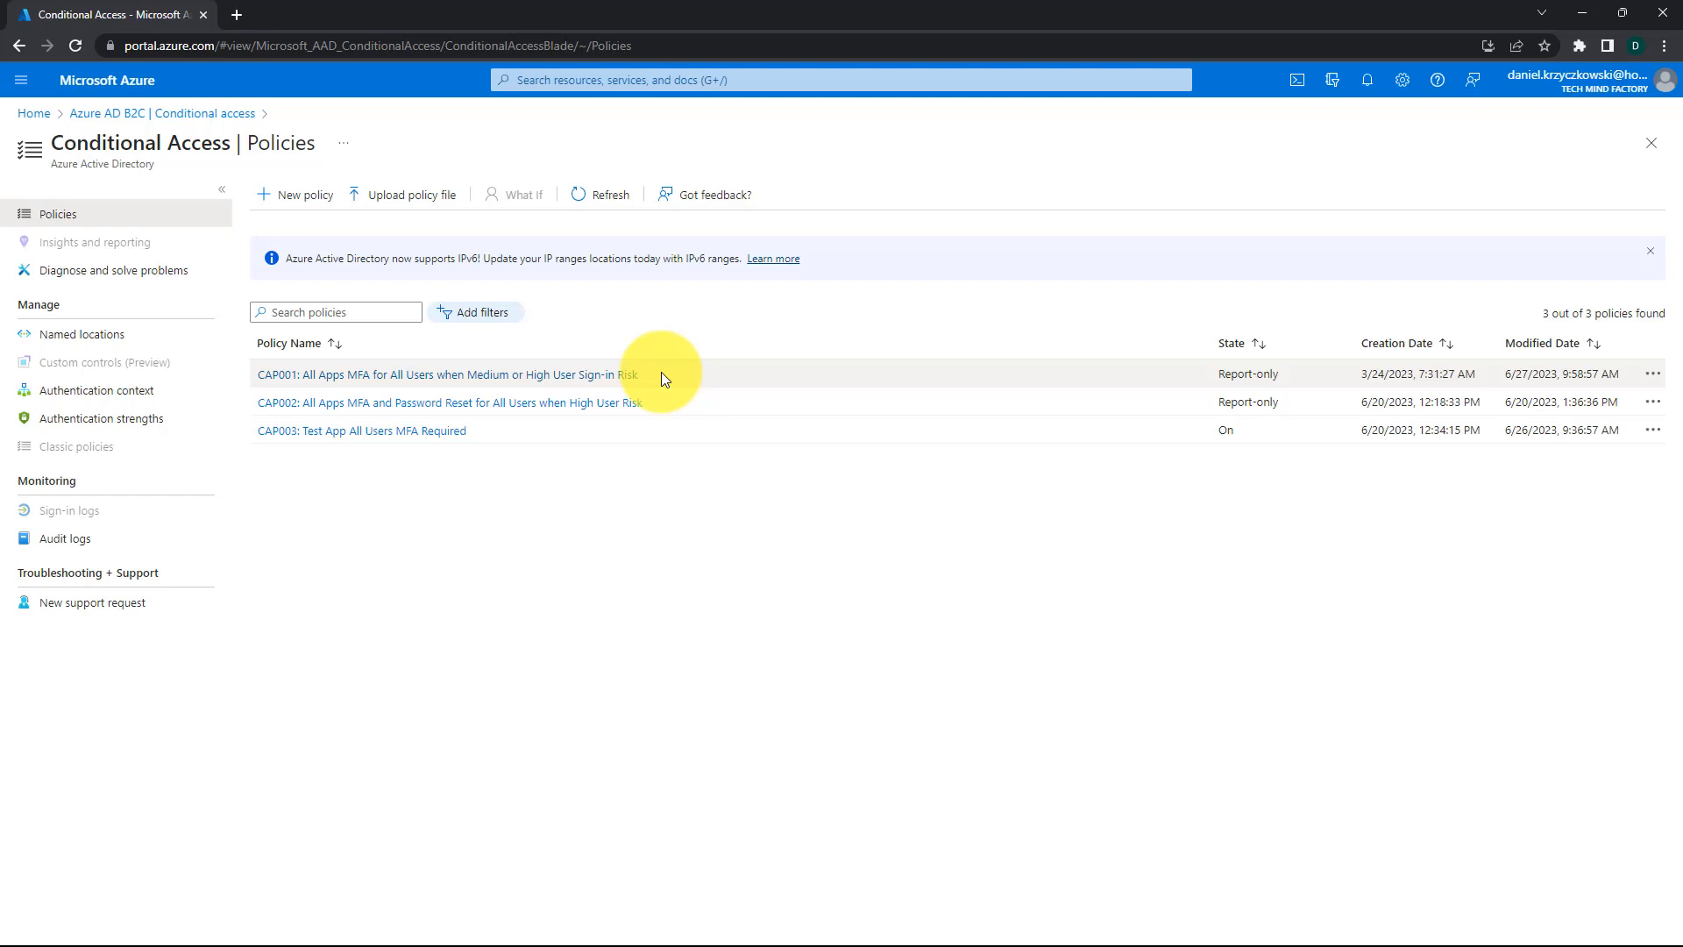
pyautogui.click(620, 379)
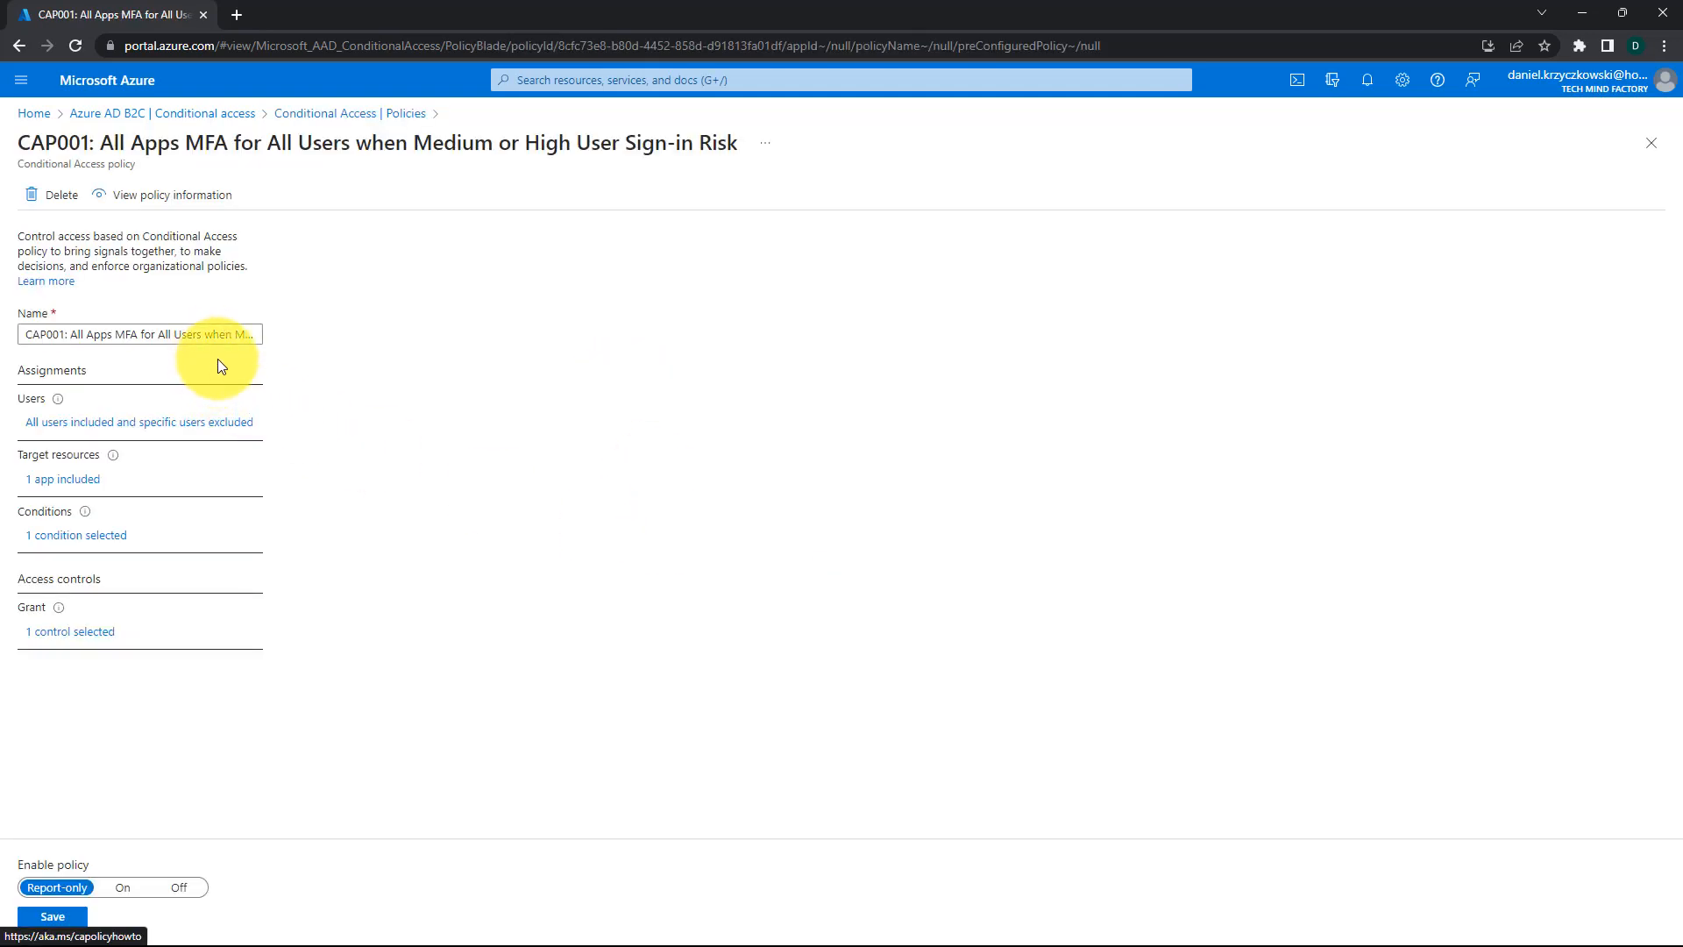
# Review CAP001's users, apps, sign-in risk condition and MFA grant, then leave it unsaved
pyautogui.click(205, 424)
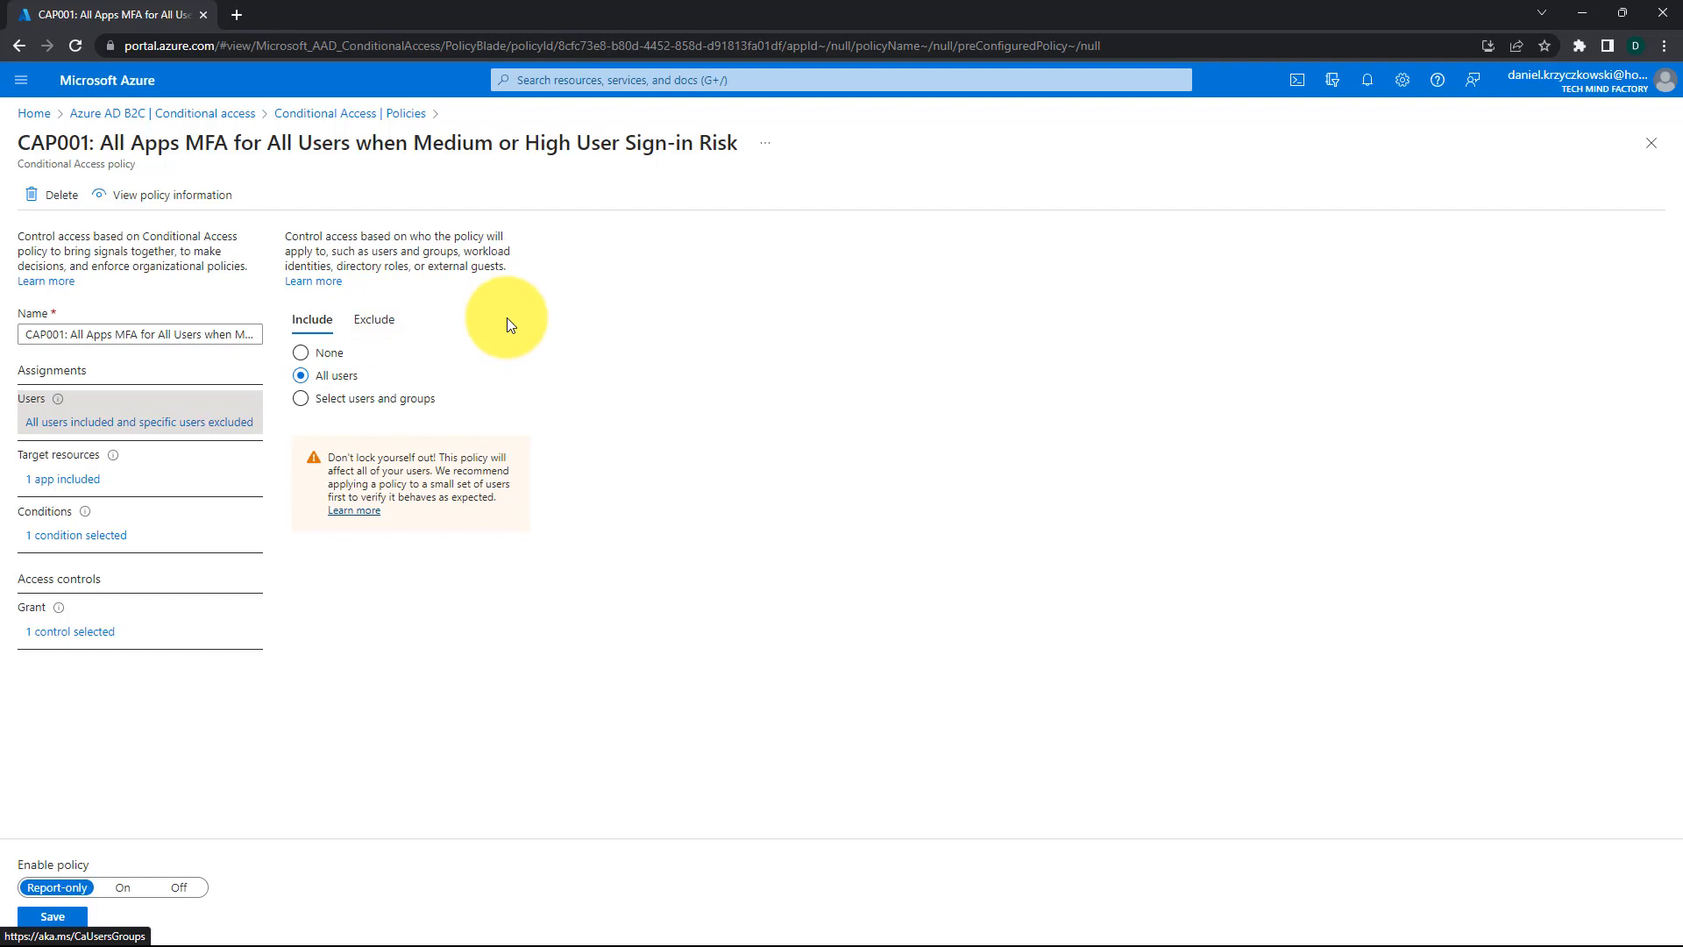
pyautogui.click(82, 488)
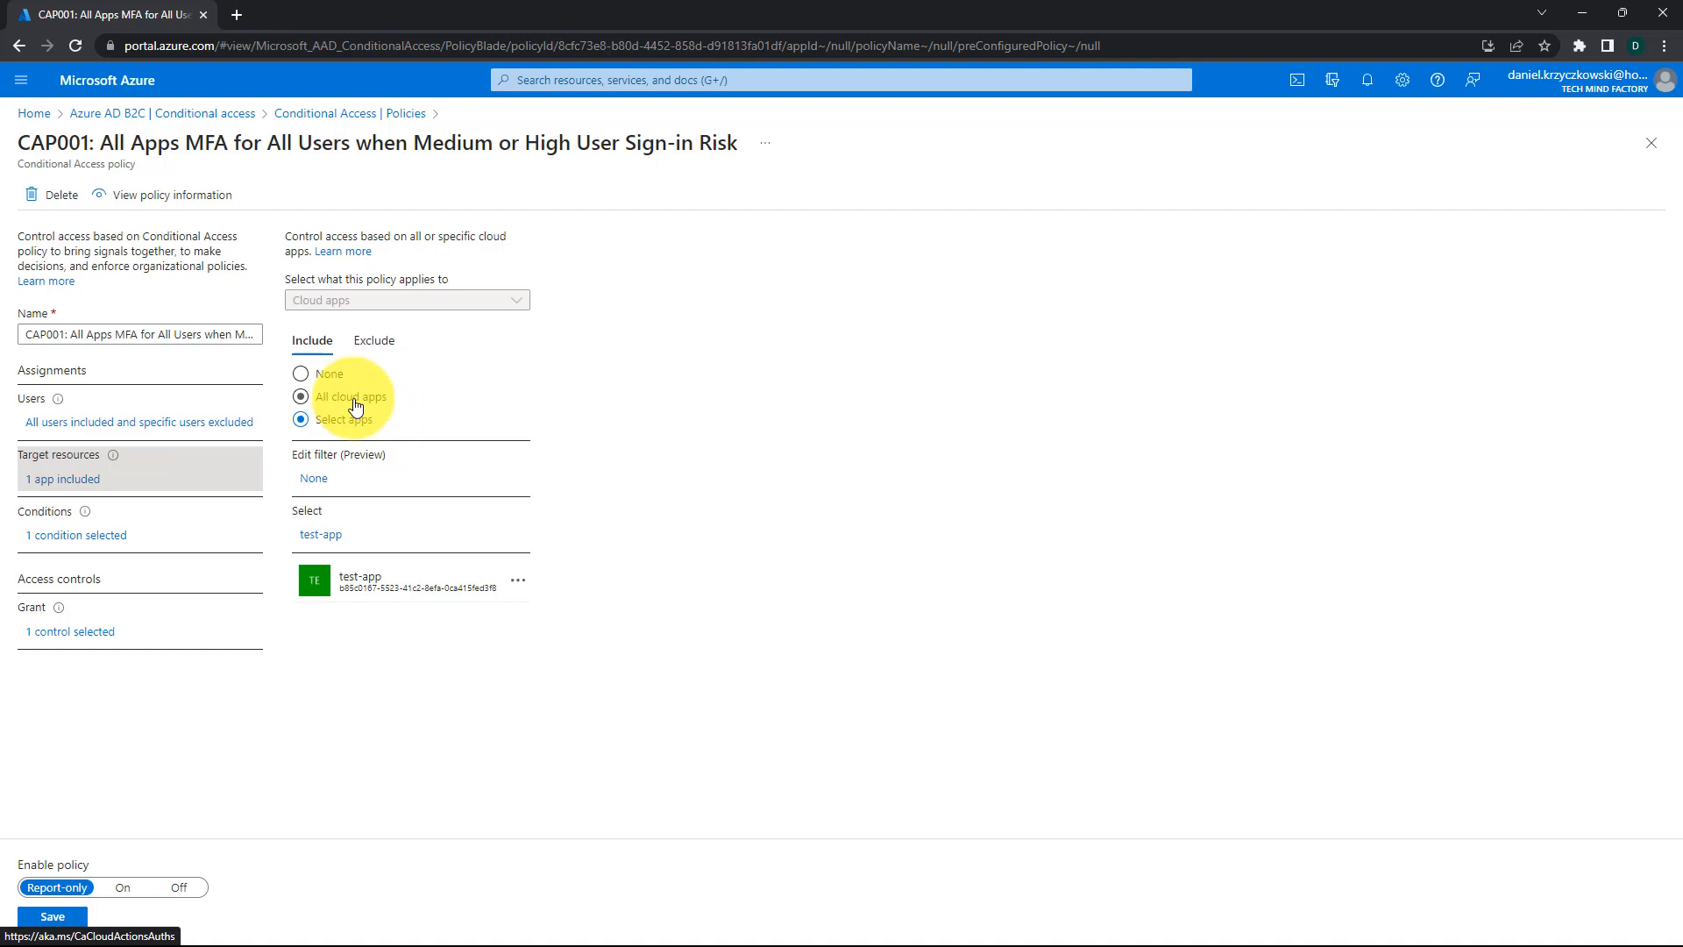
pyautogui.click(69, 543)
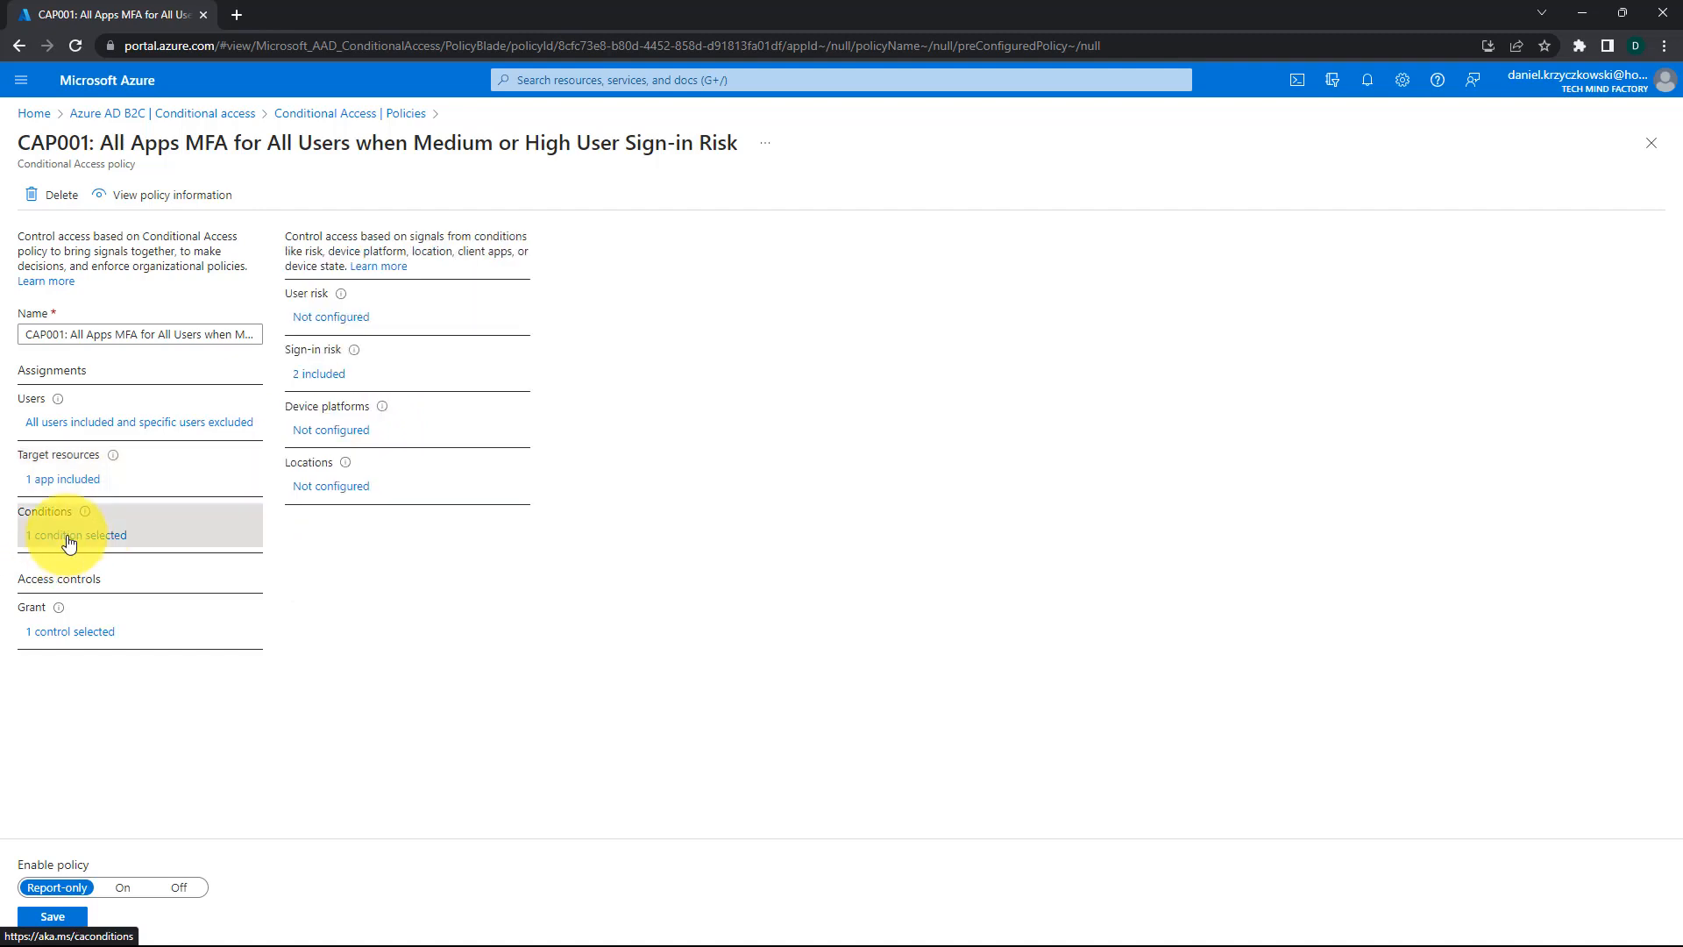
pyautogui.click(312, 375)
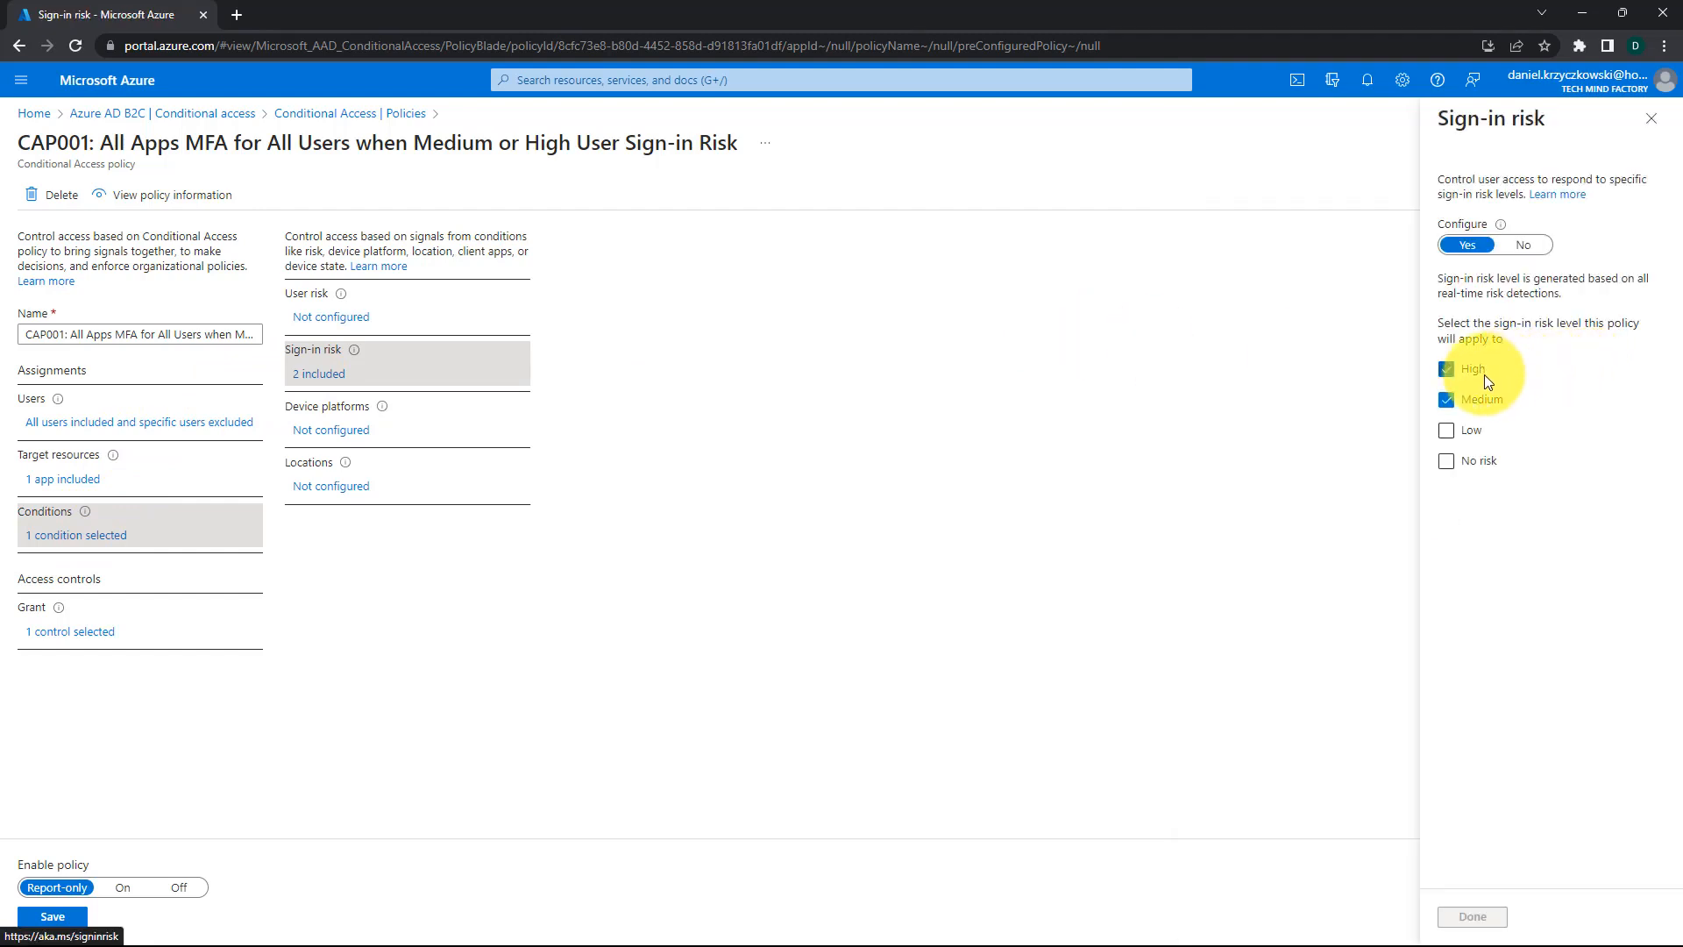
pyautogui.click(89, 642)
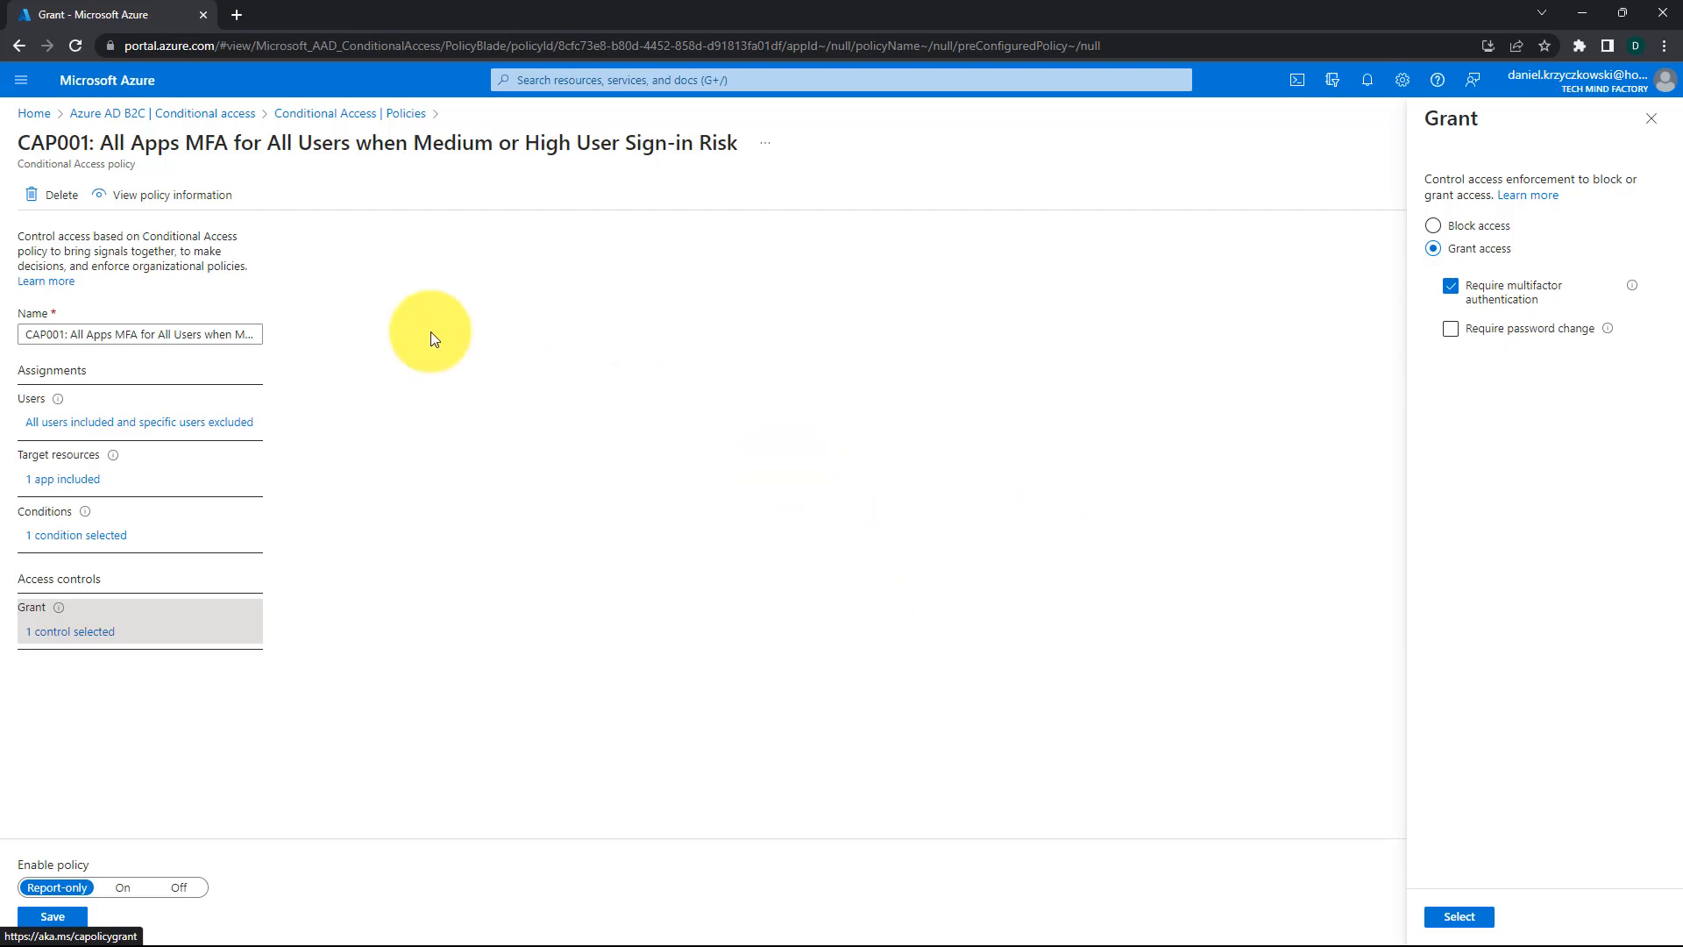
pyautogui.click(215, 113)
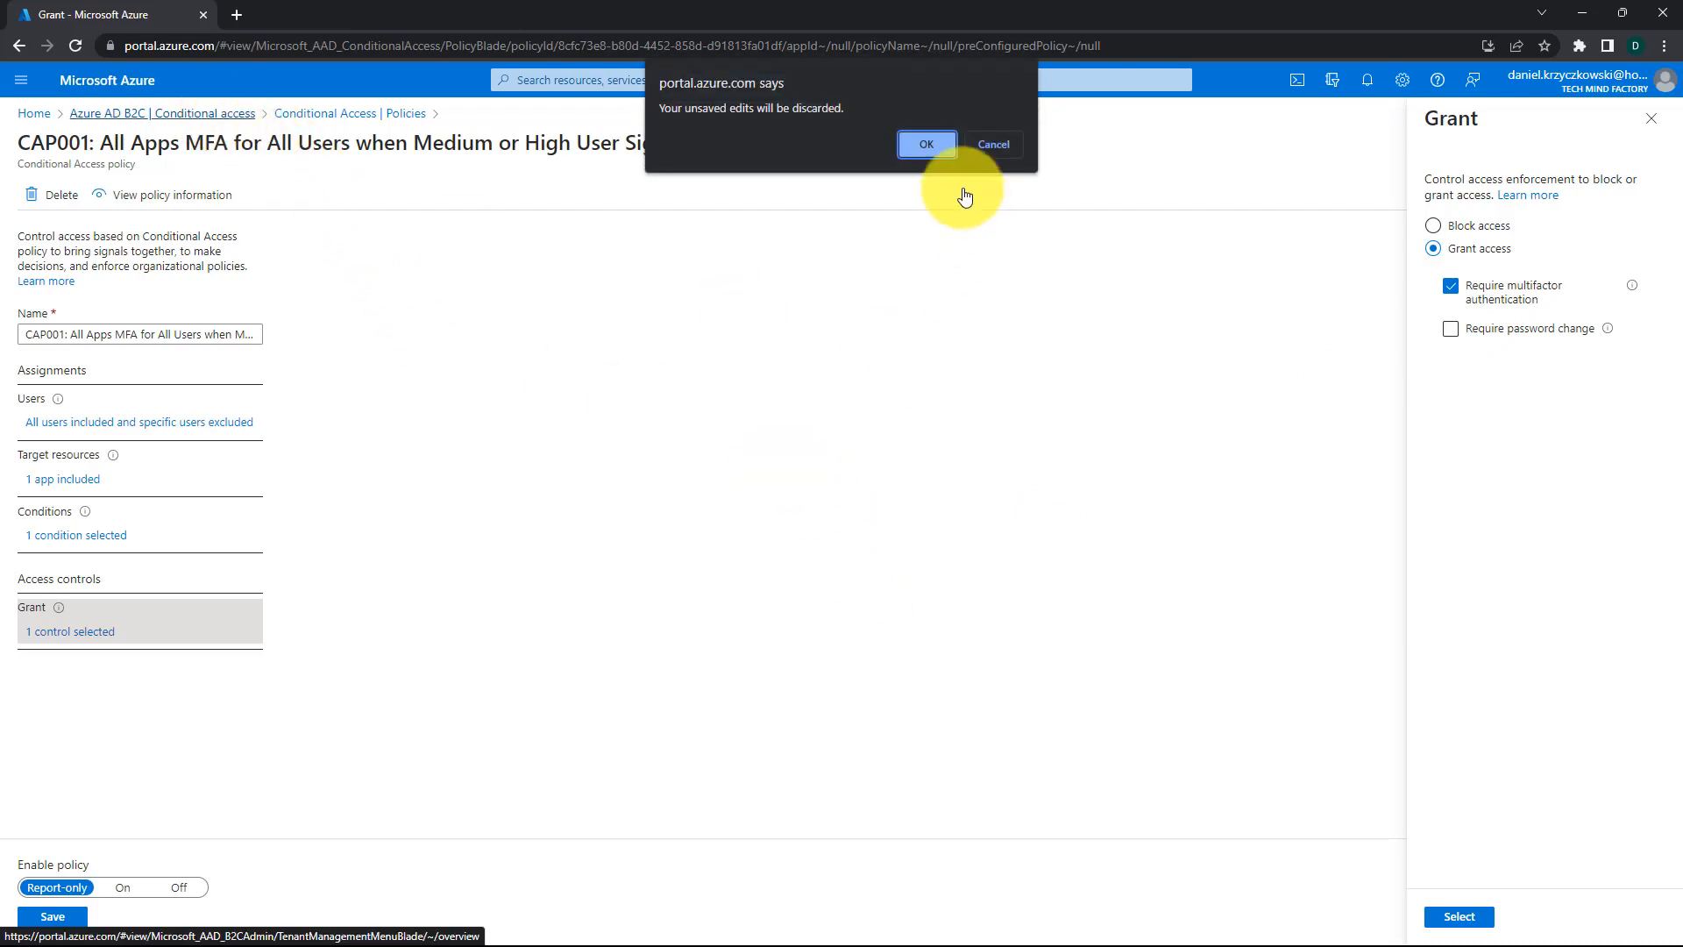
pyautogui.click(928, 148)
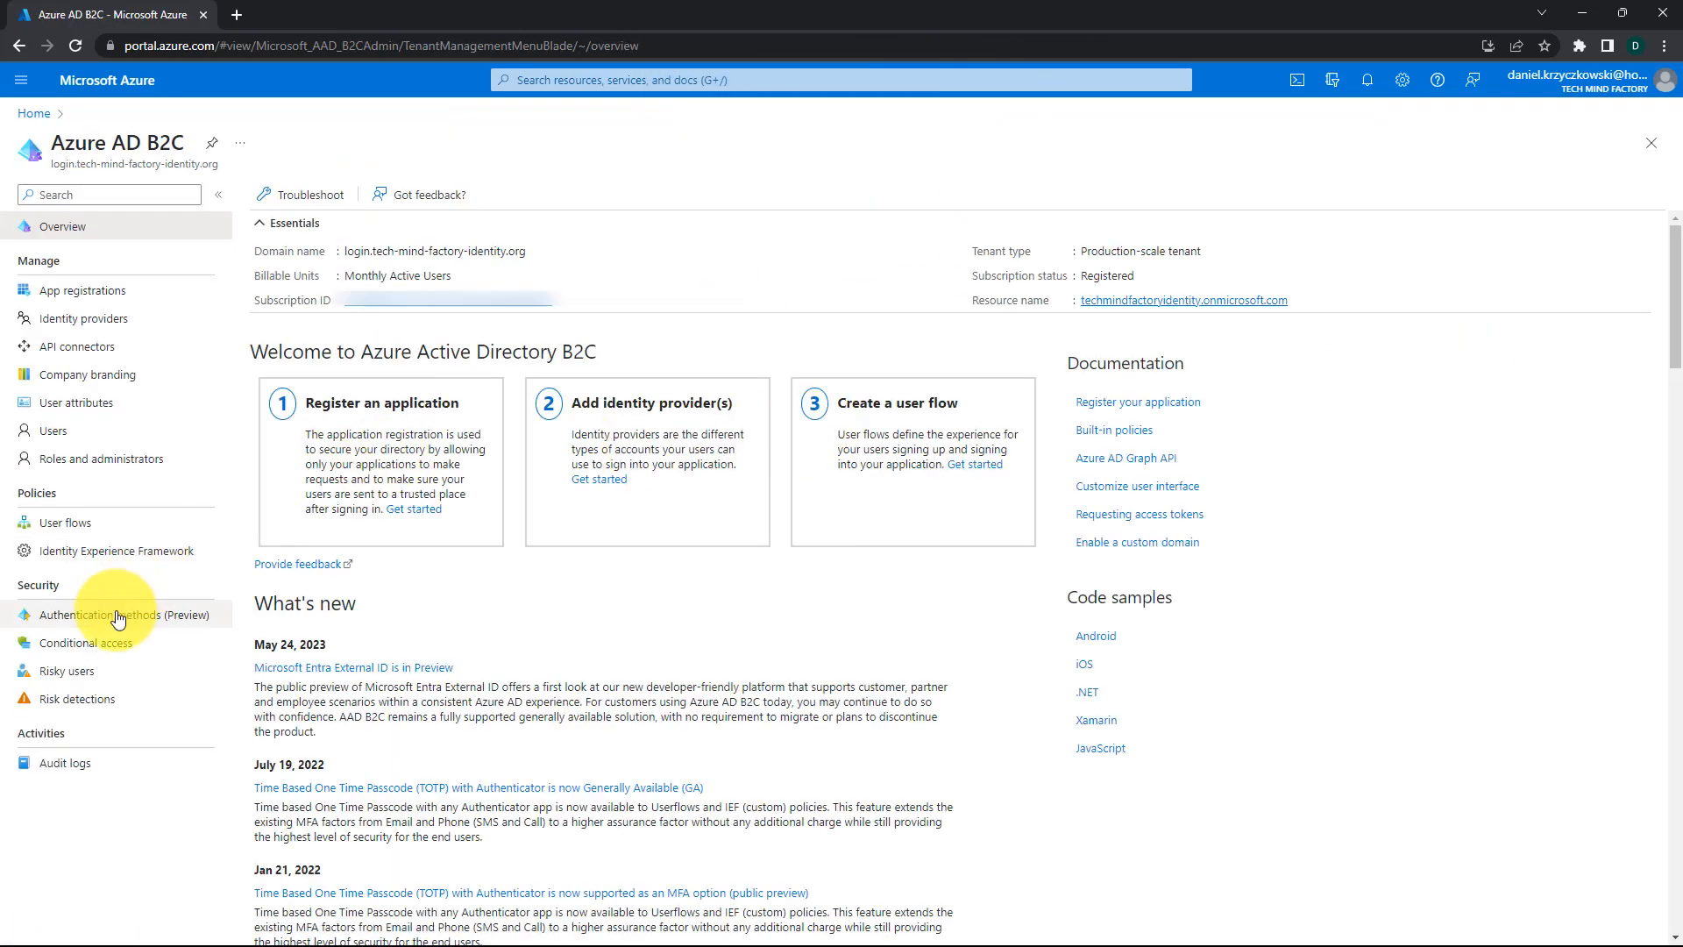
# Open CAP002 and review its high user-risk condition and MFA plus password-change grant, then leave unsaved
pyautogui.click(111, 646)
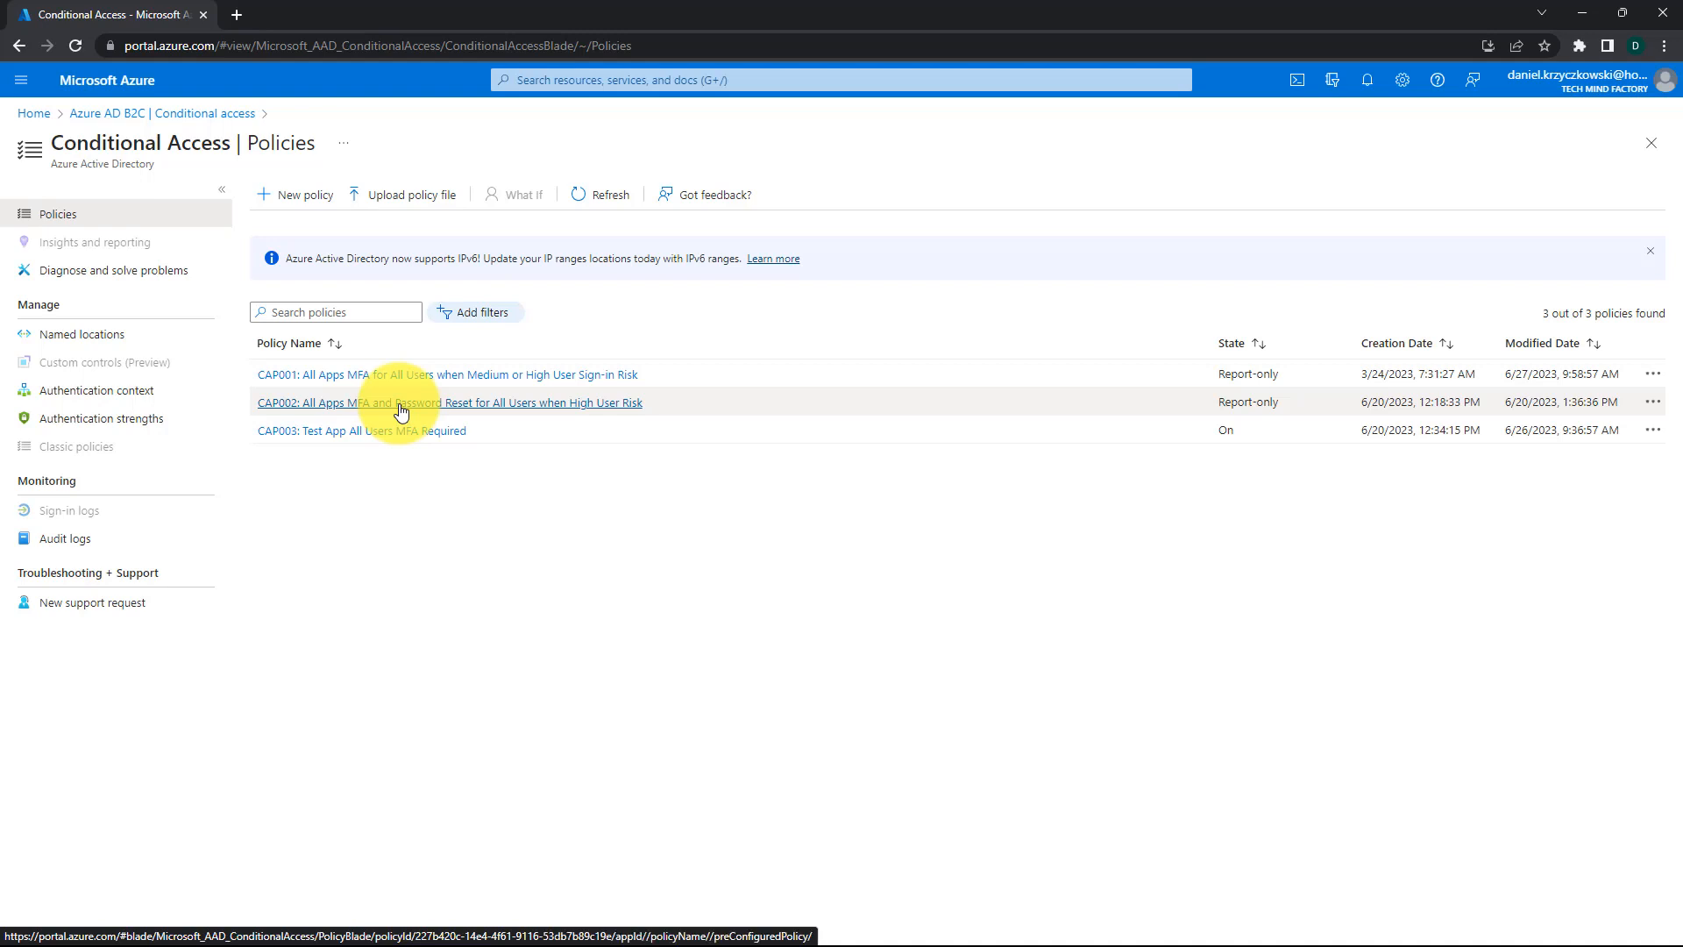
pyautogui.click(627, 415)
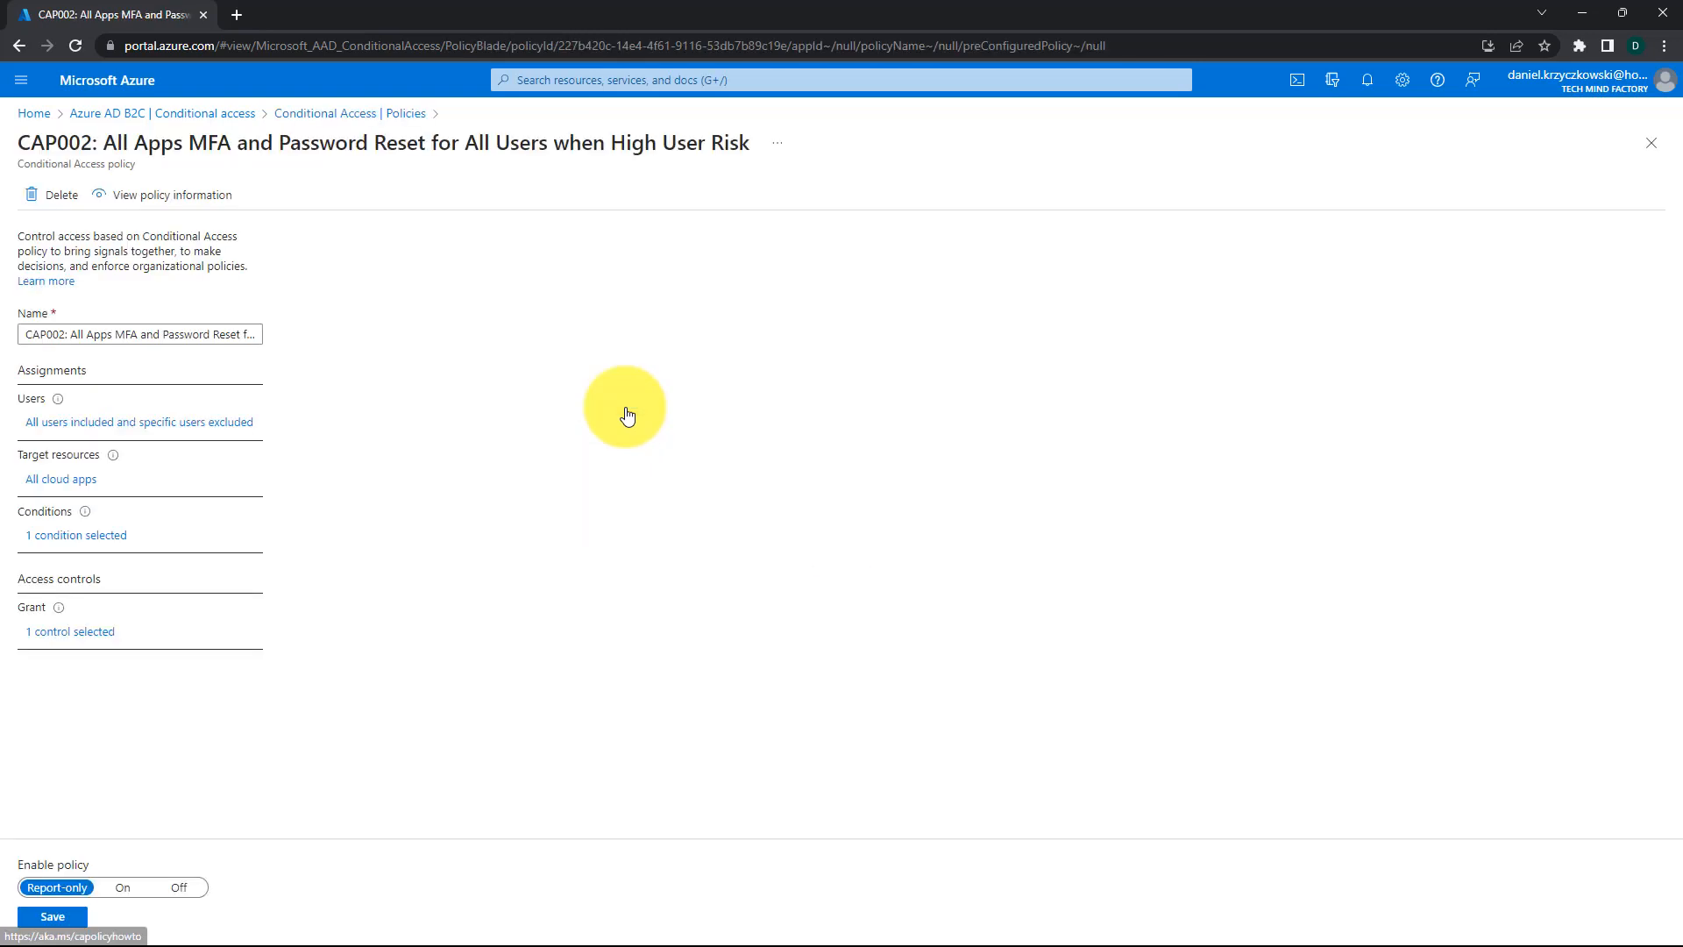
pyautogui.click(113, 544)
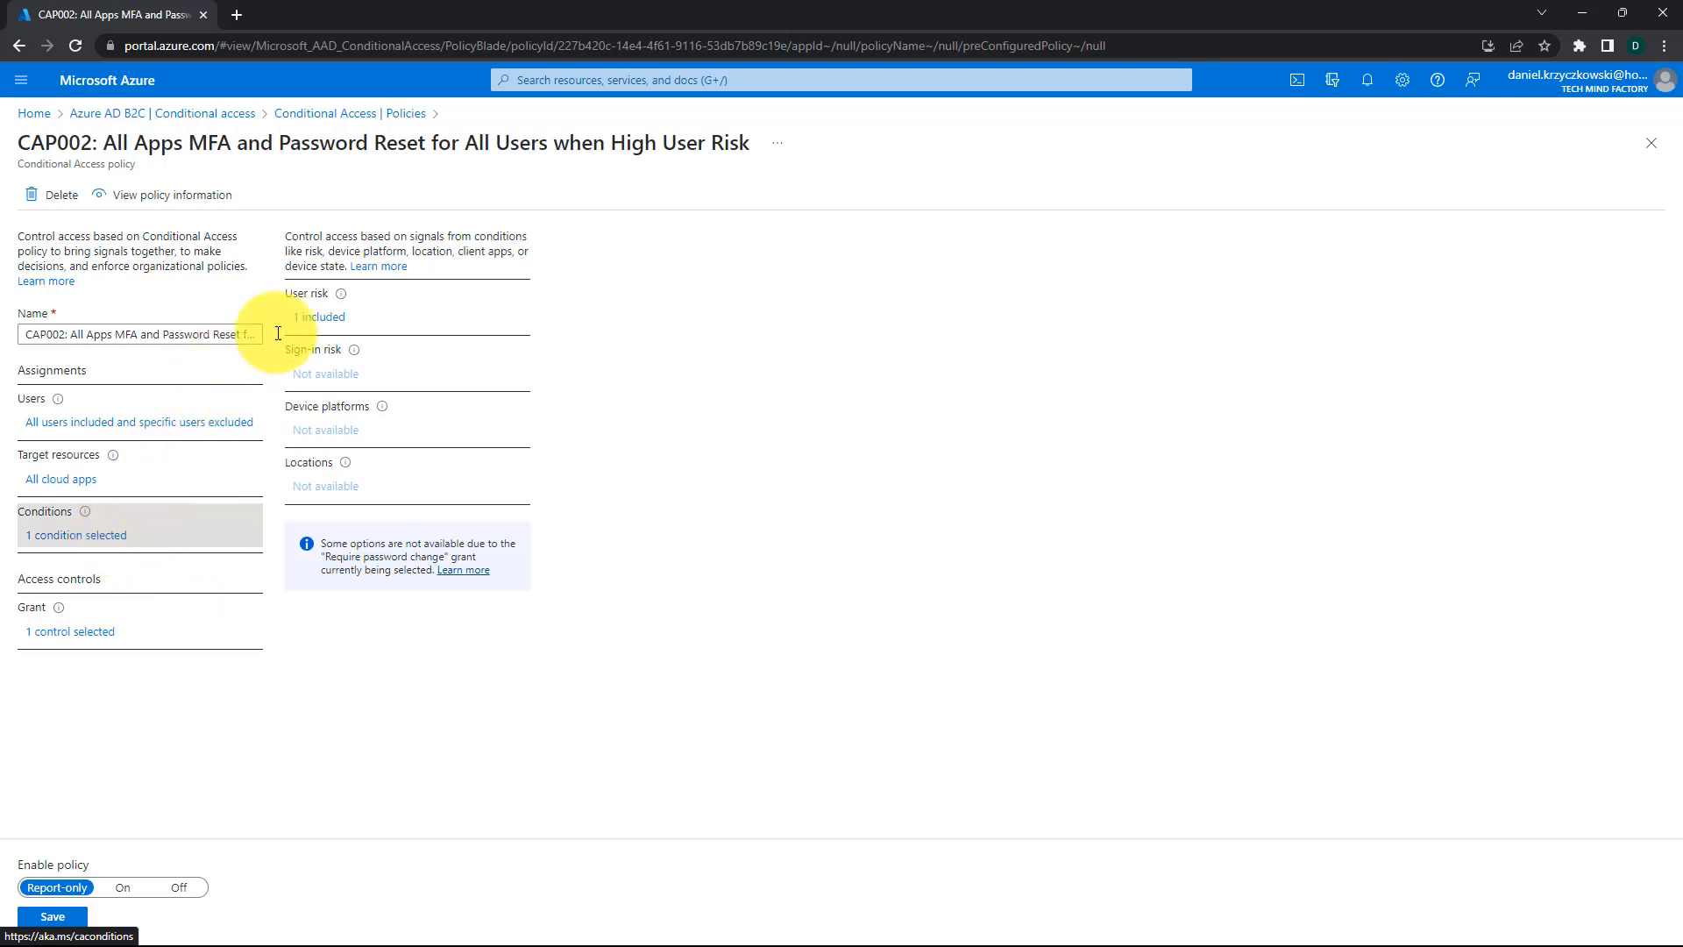
pyautogui.click(319, 316)
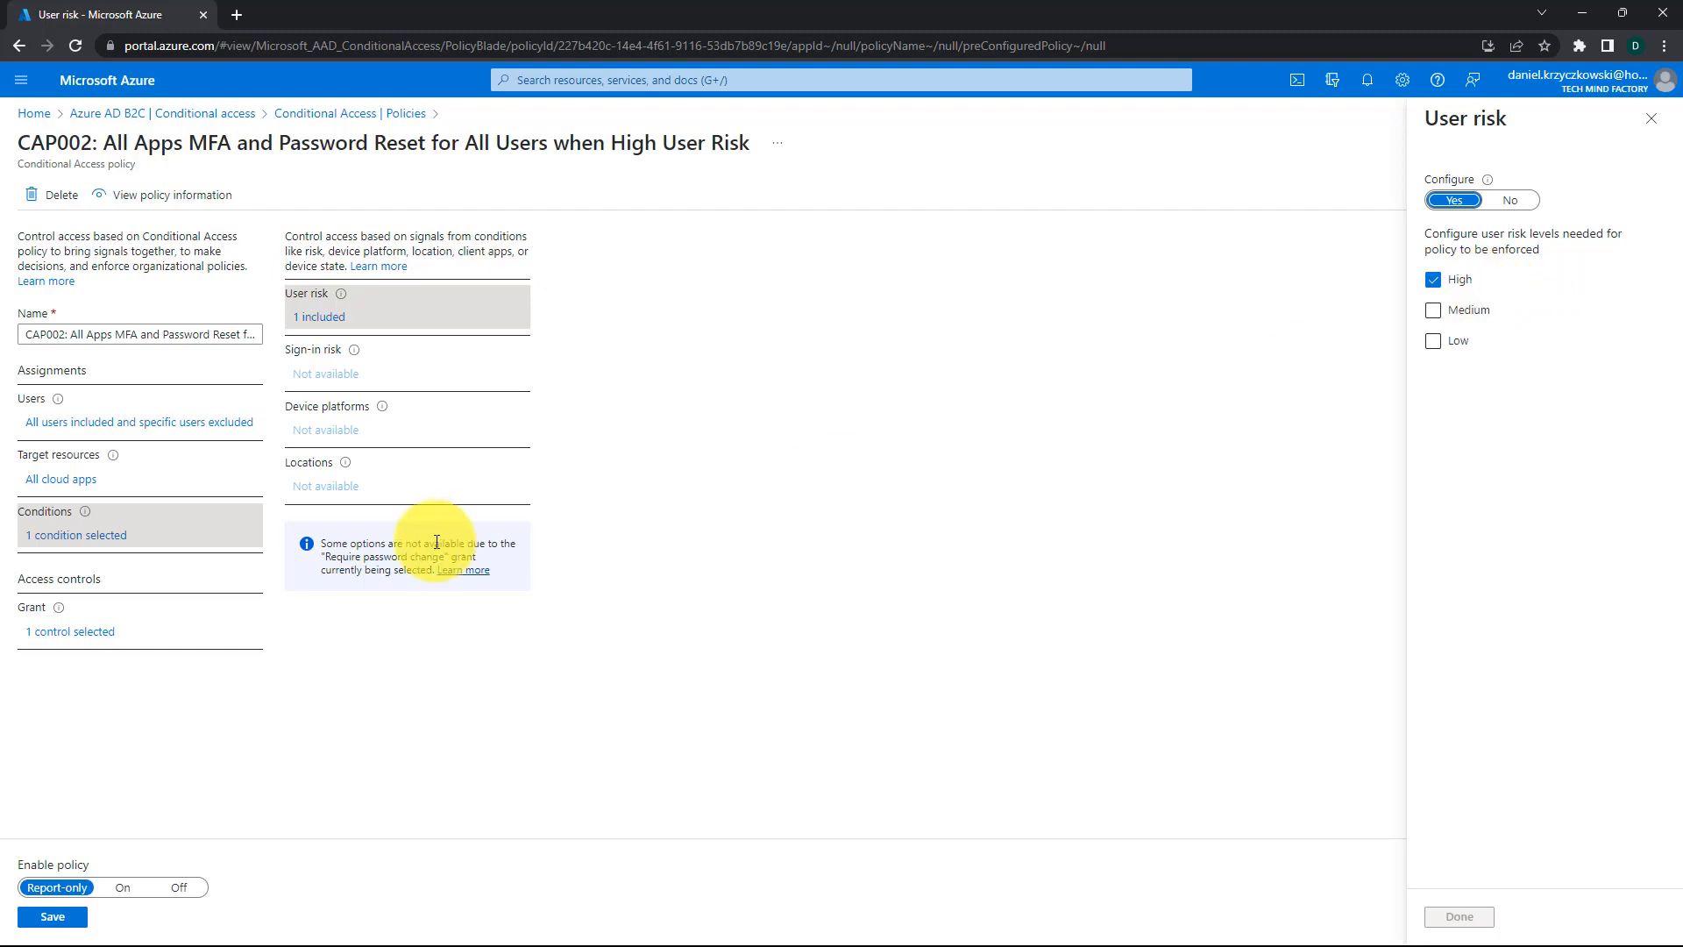
pyautogui.click(78, 633)
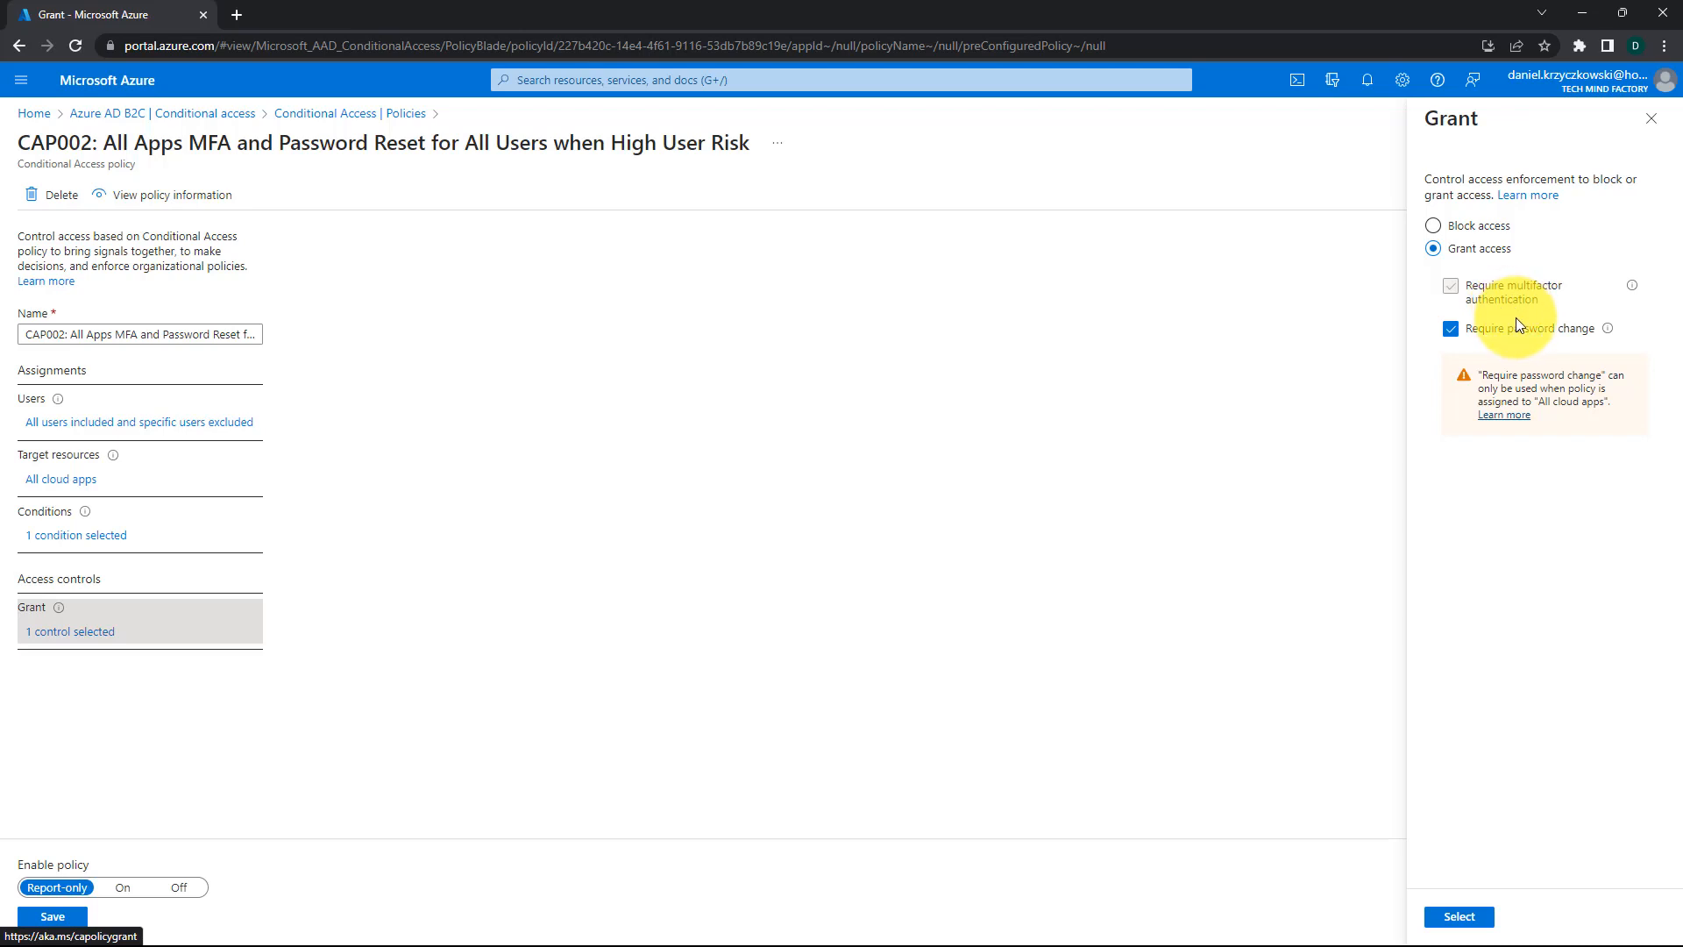
pyautogui.click(244, 113)
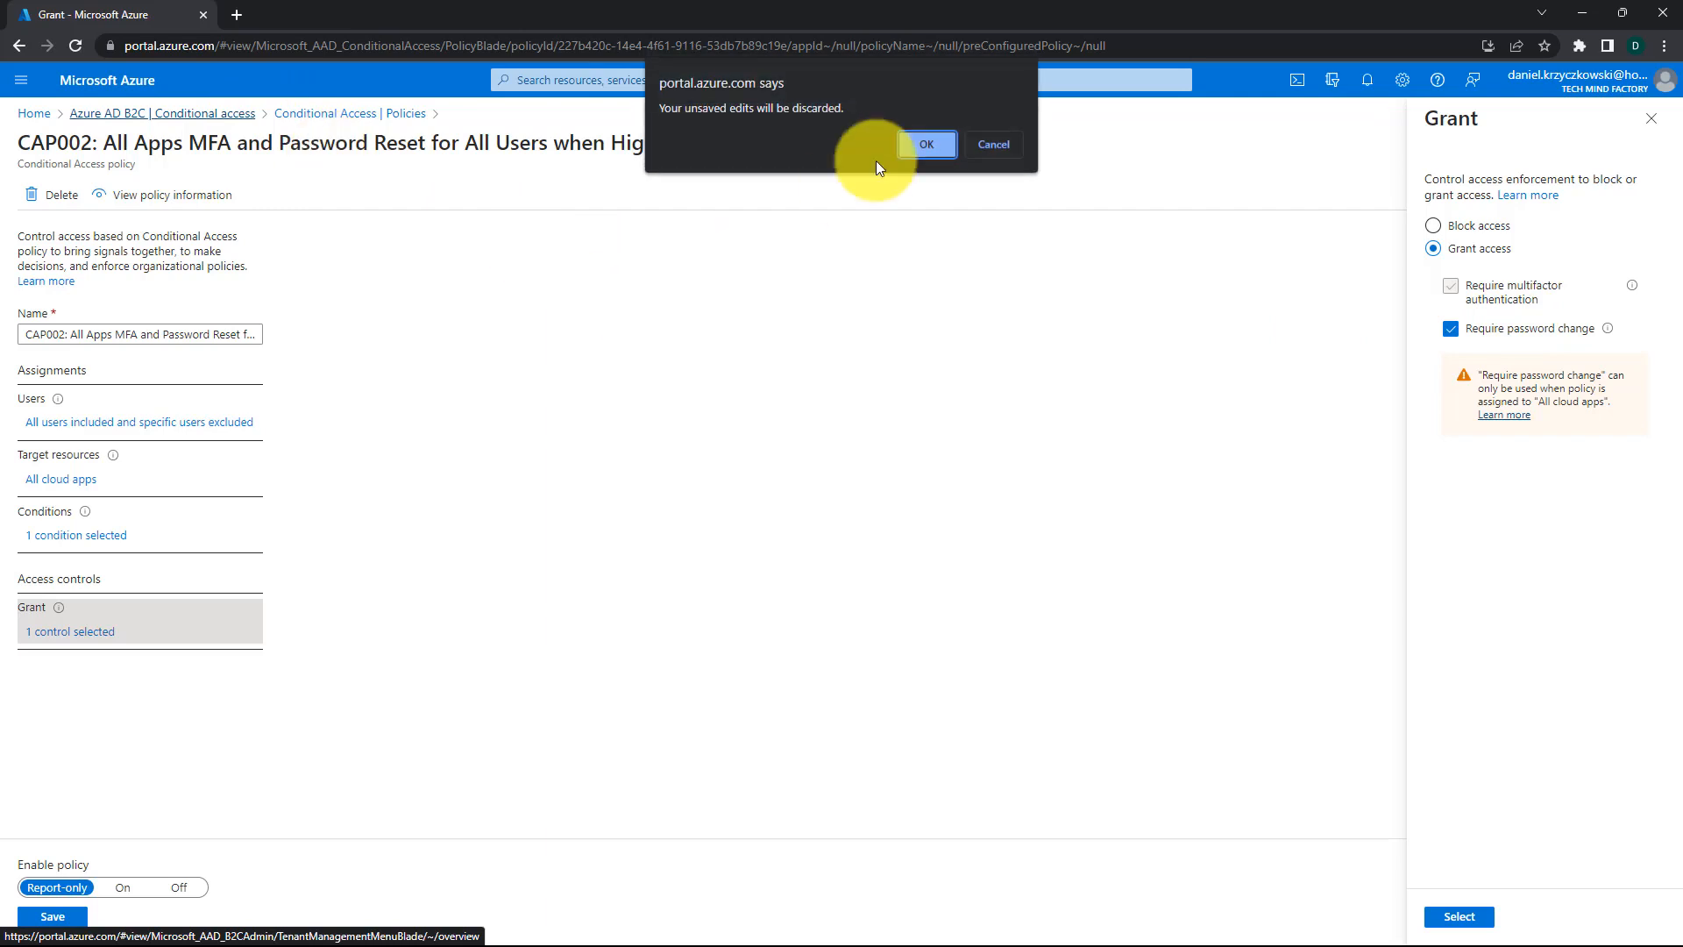
pyautogui.press('Return')
# Return to the Conditional Access policies list after discarding the CAP002 edits
pyautogui.click(110, 643)
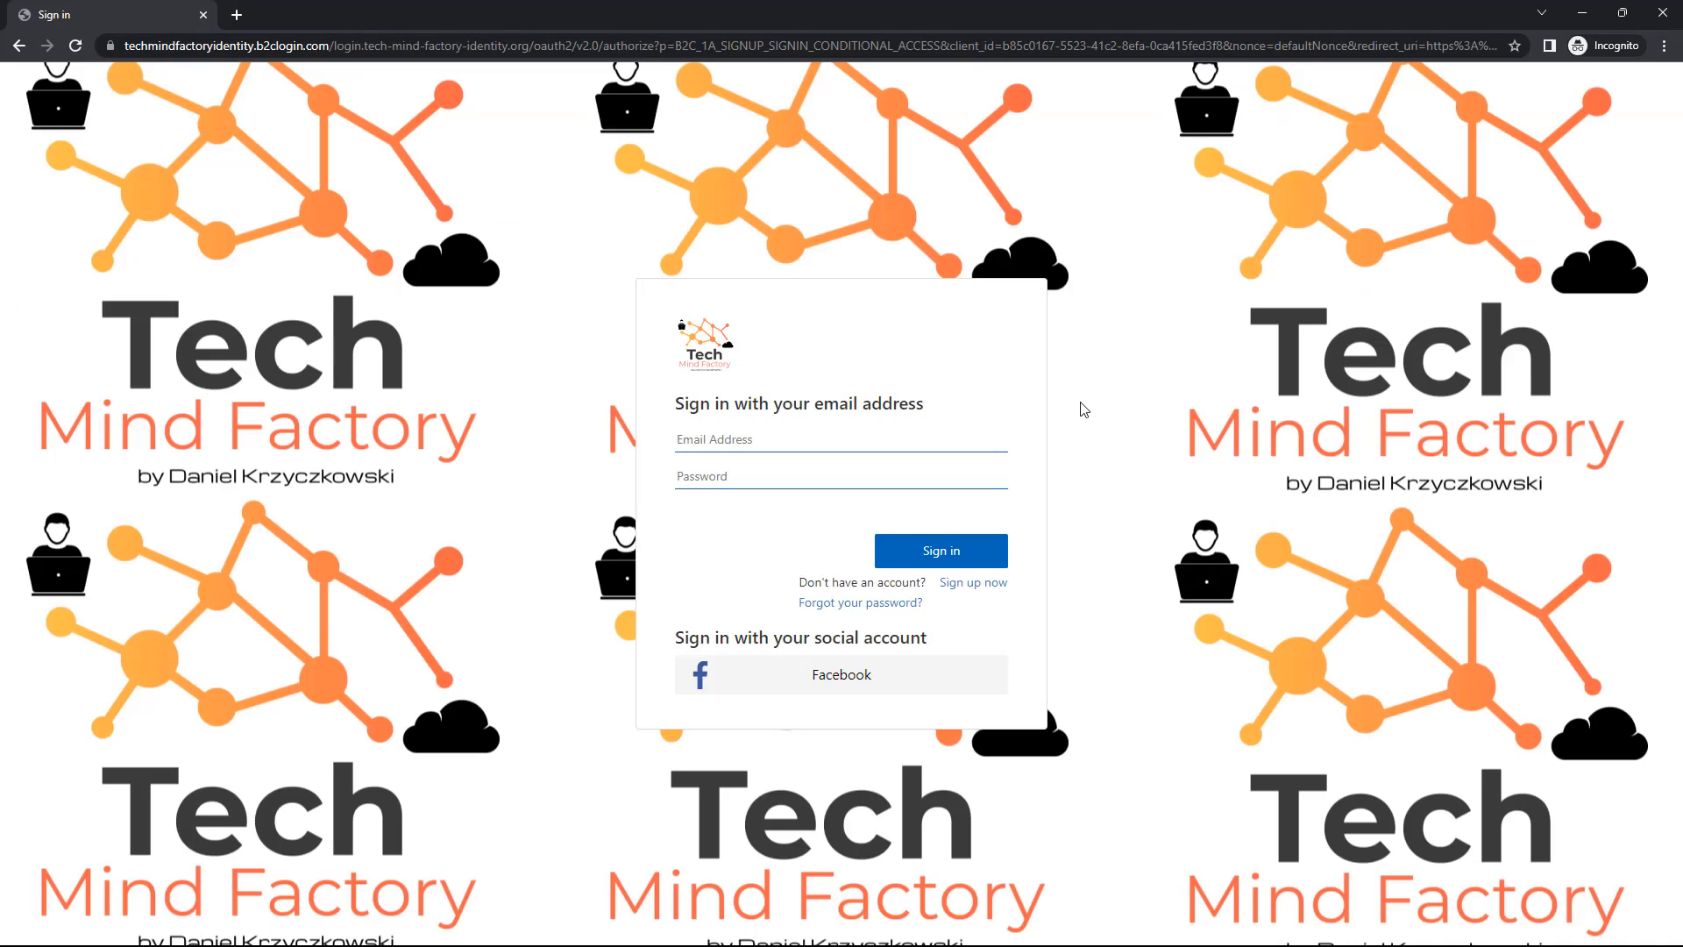
# Sign in with the saved account's email address and its password
pyautogui.click(916, 440)
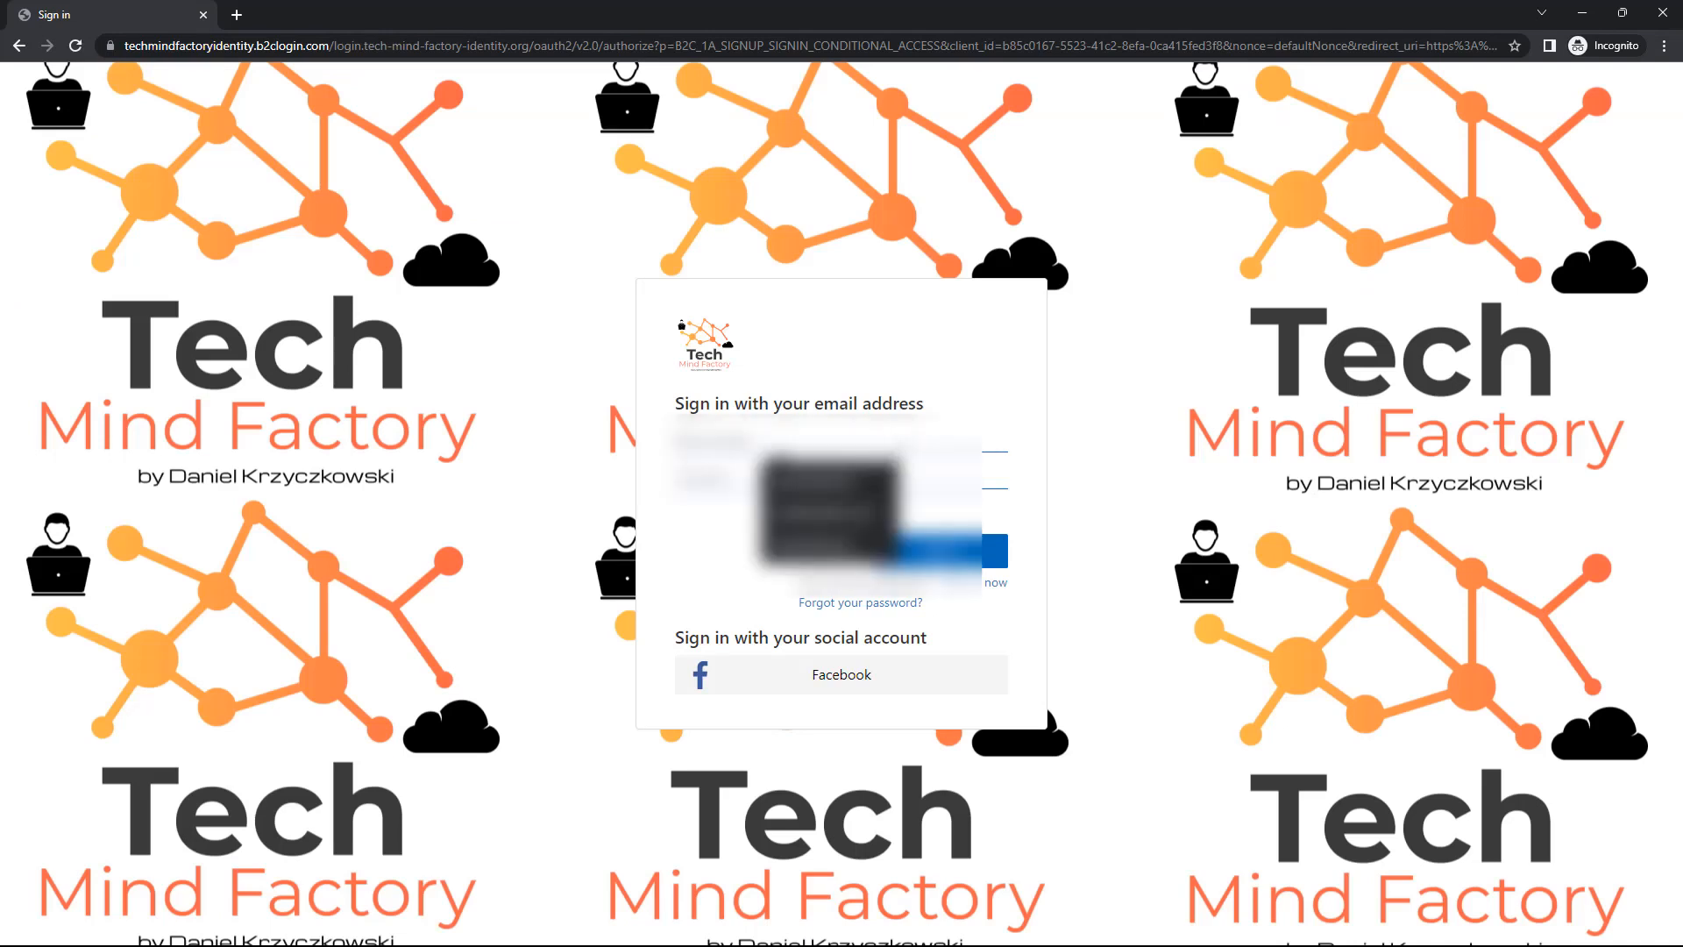
pyautogui.click(777, 476)
pyautogui.click(775, 468)
pyautogui.write('••••••••')
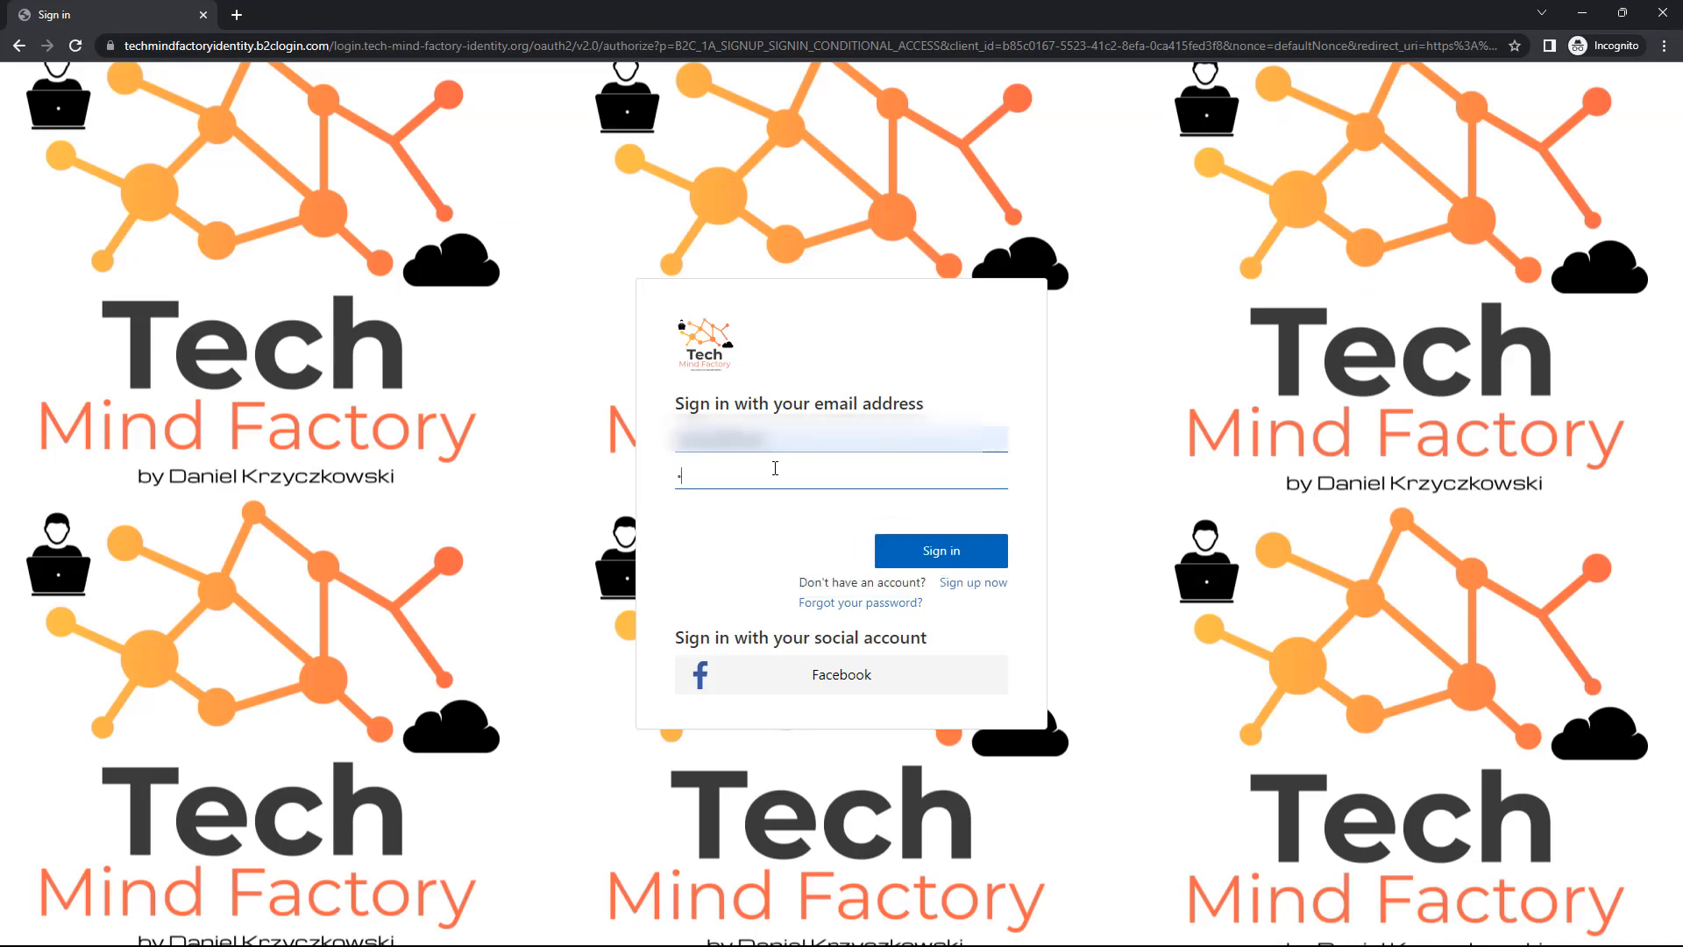
pyautogui.write('•')
pyautogui.click(907, 550)
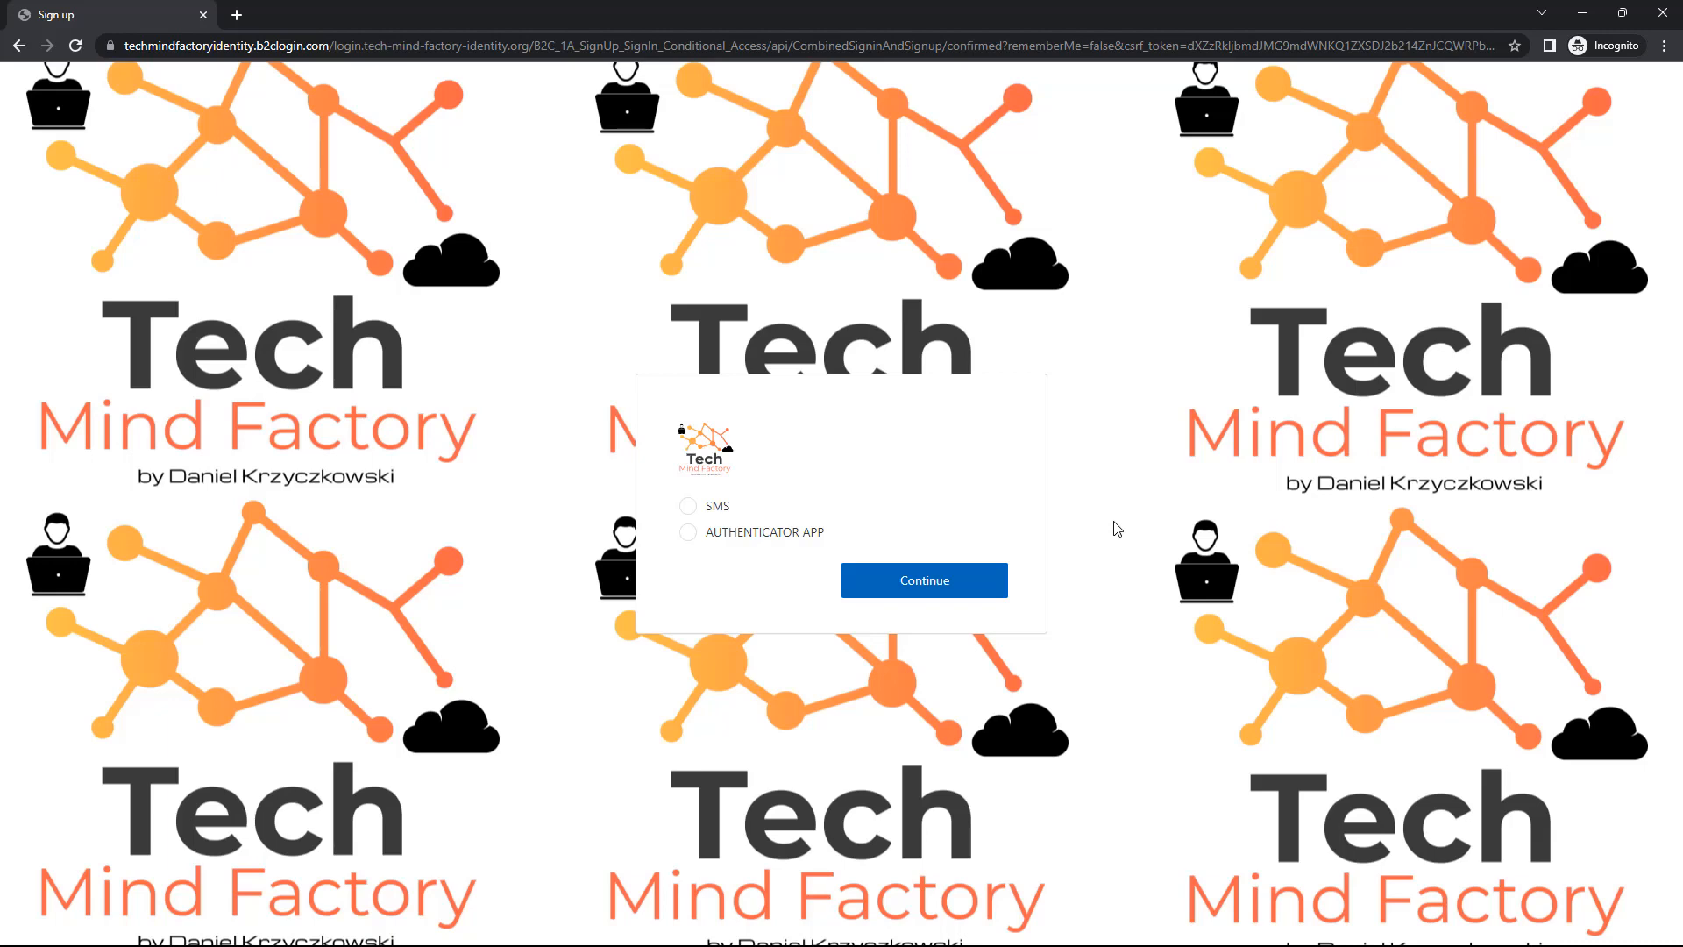
# Choose SMS verification and submit the received code, correcting one mistyped digit
pyautogui.click(697, 506)
pyautogui.click(956, 582)
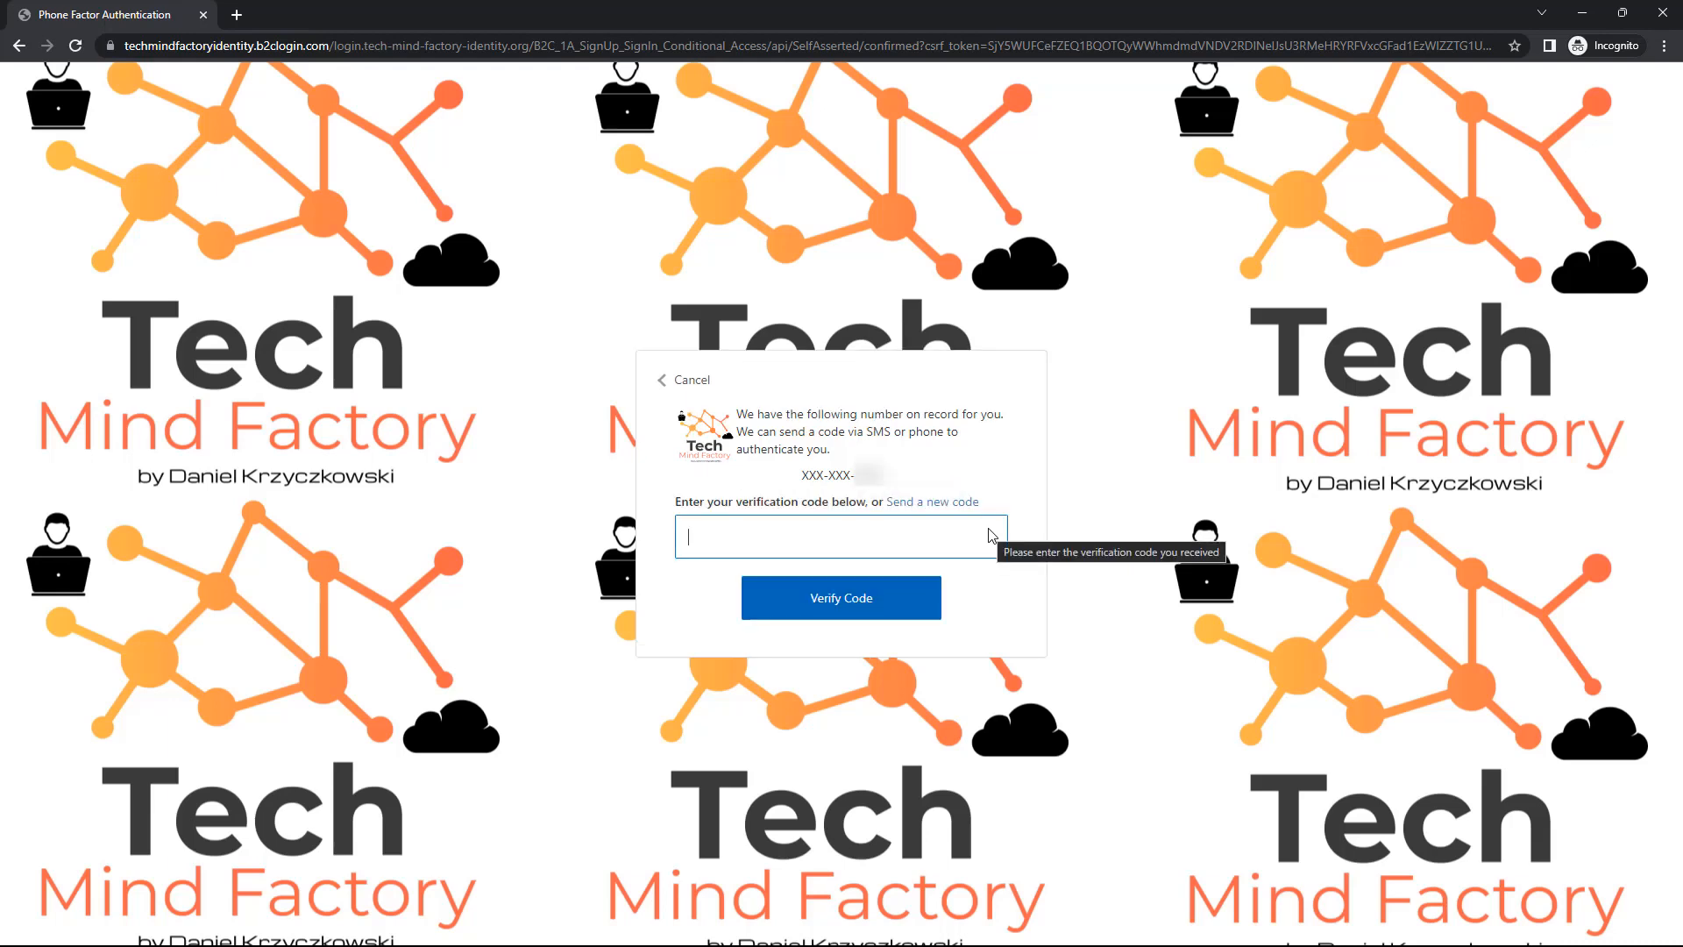
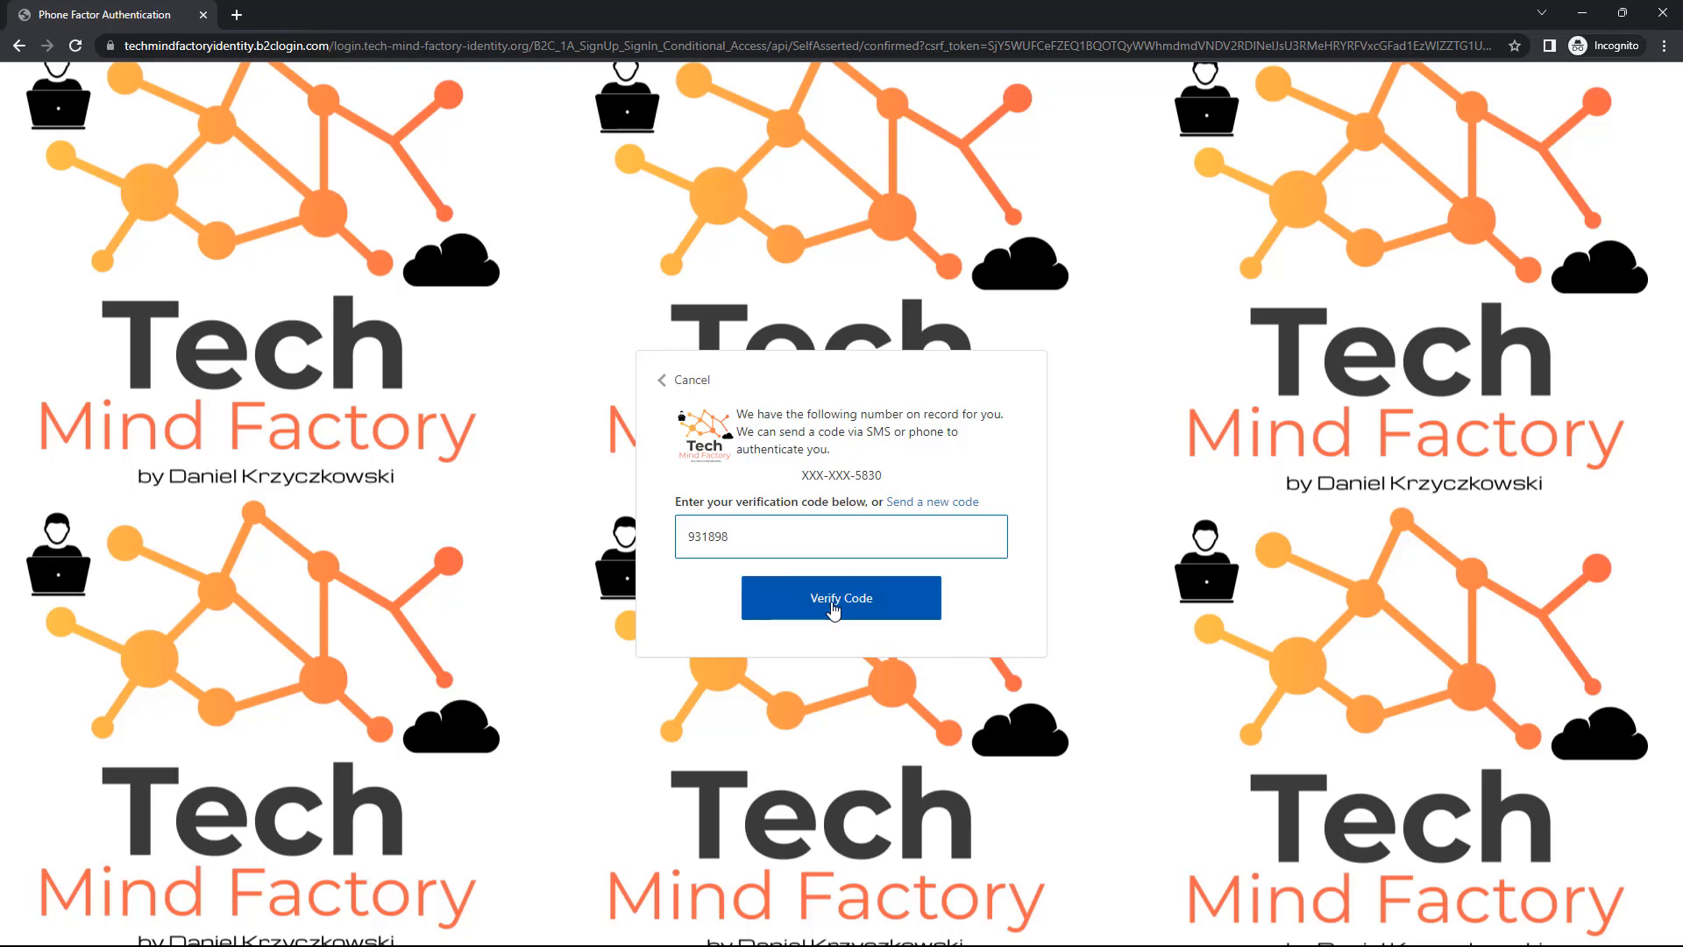
pyautogui.click(833, 604)
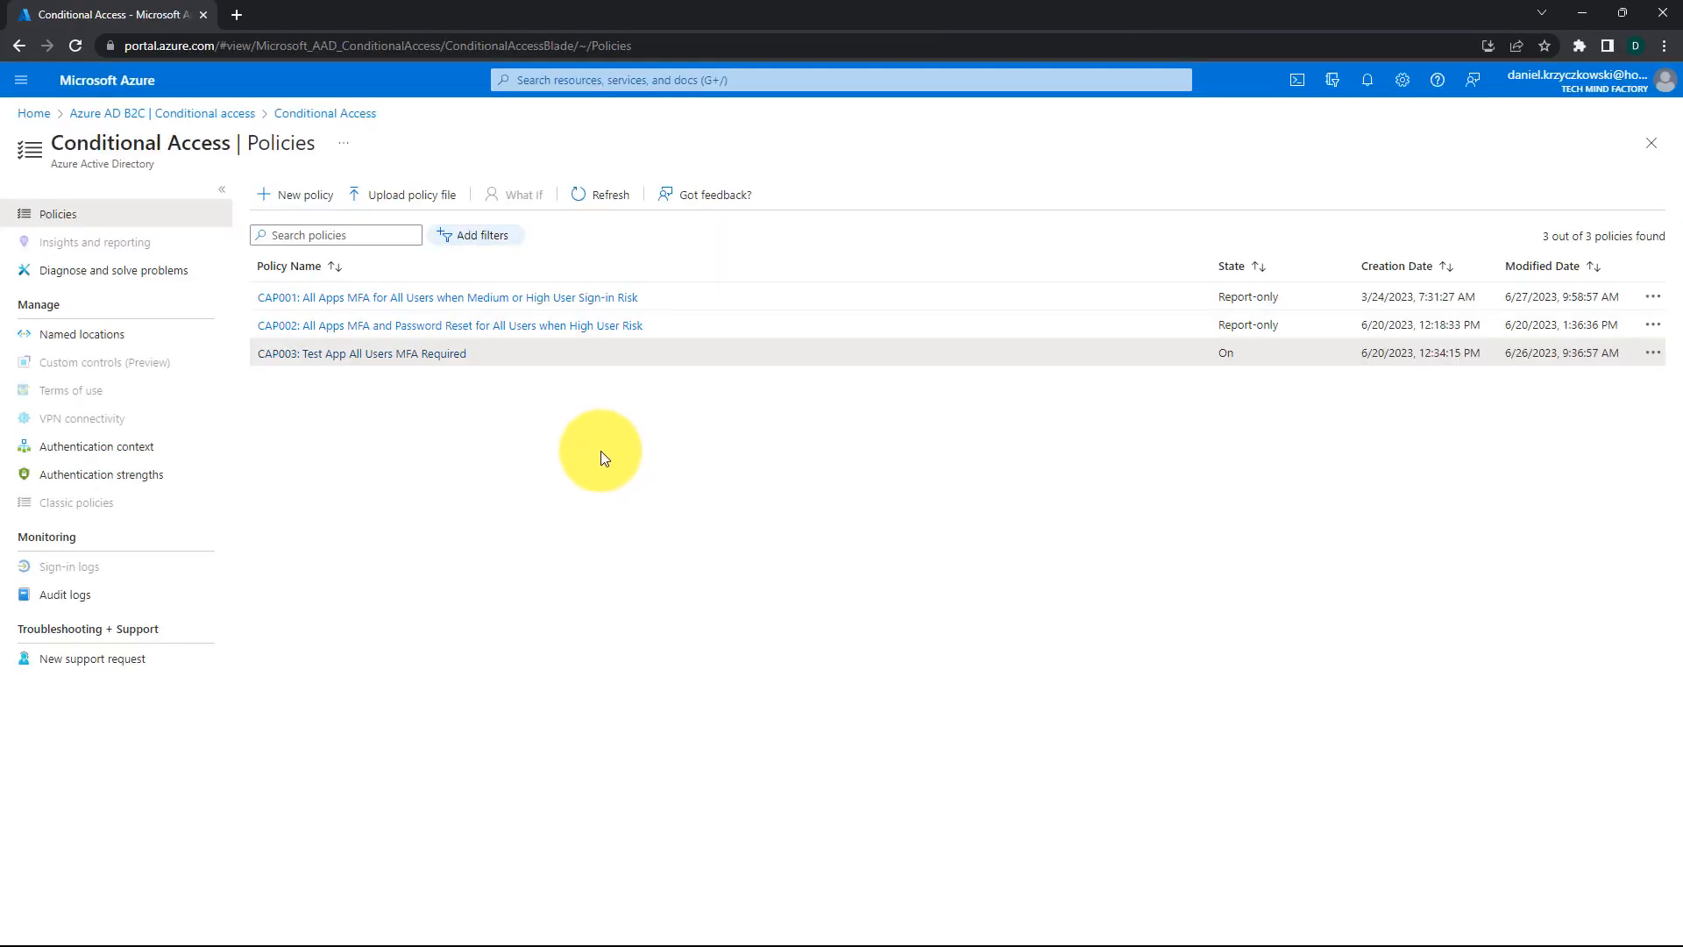
# Open CAP003: Test App All Users MFA Required from the Conditional Access policies list
pyautogui.click(396, 358)
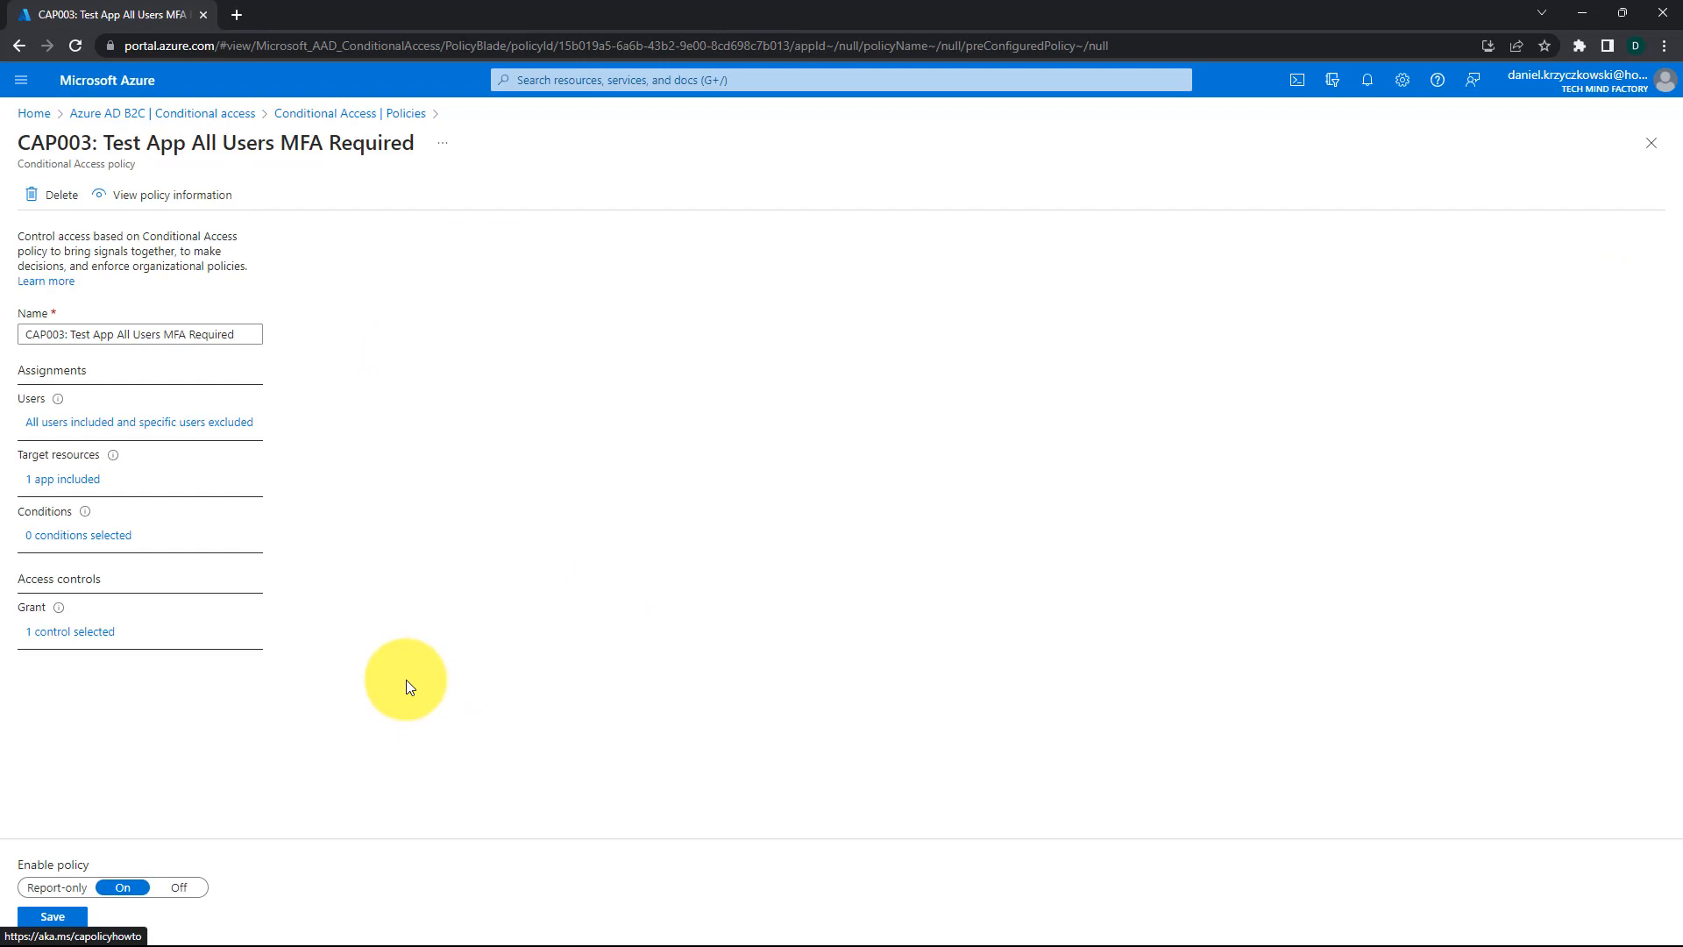
# Turn on CAP003's sign-in risk condition with High and Medium risk levels included
pyautogui.click(90, 536)
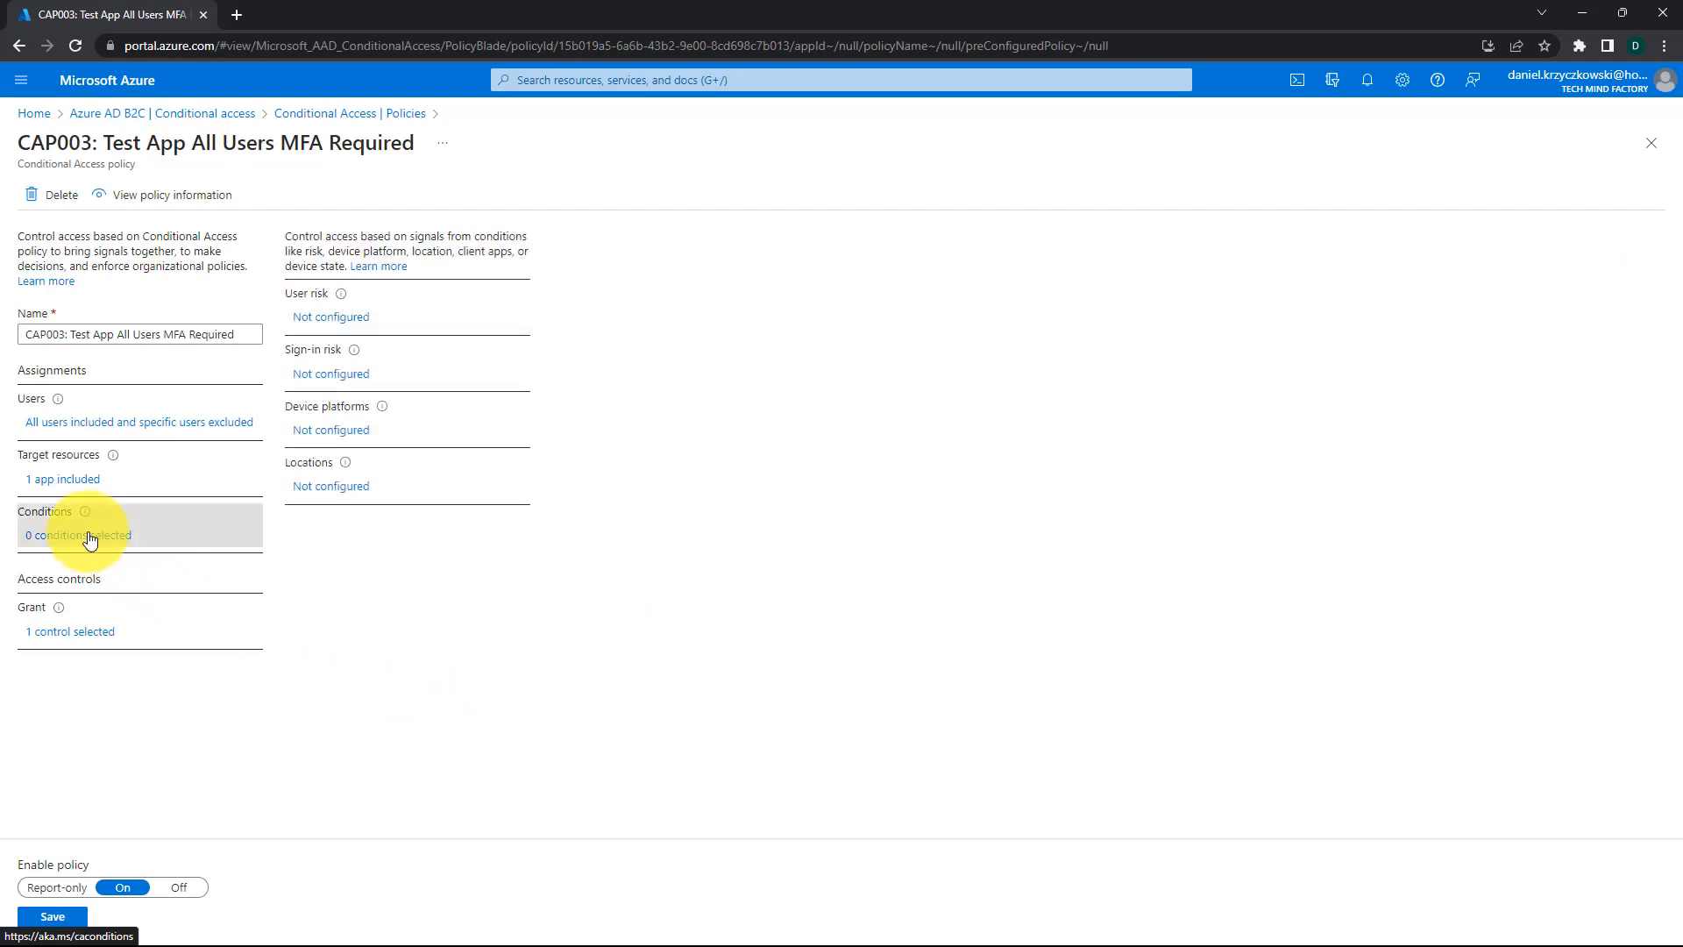
pyautogui.click(334, 383)
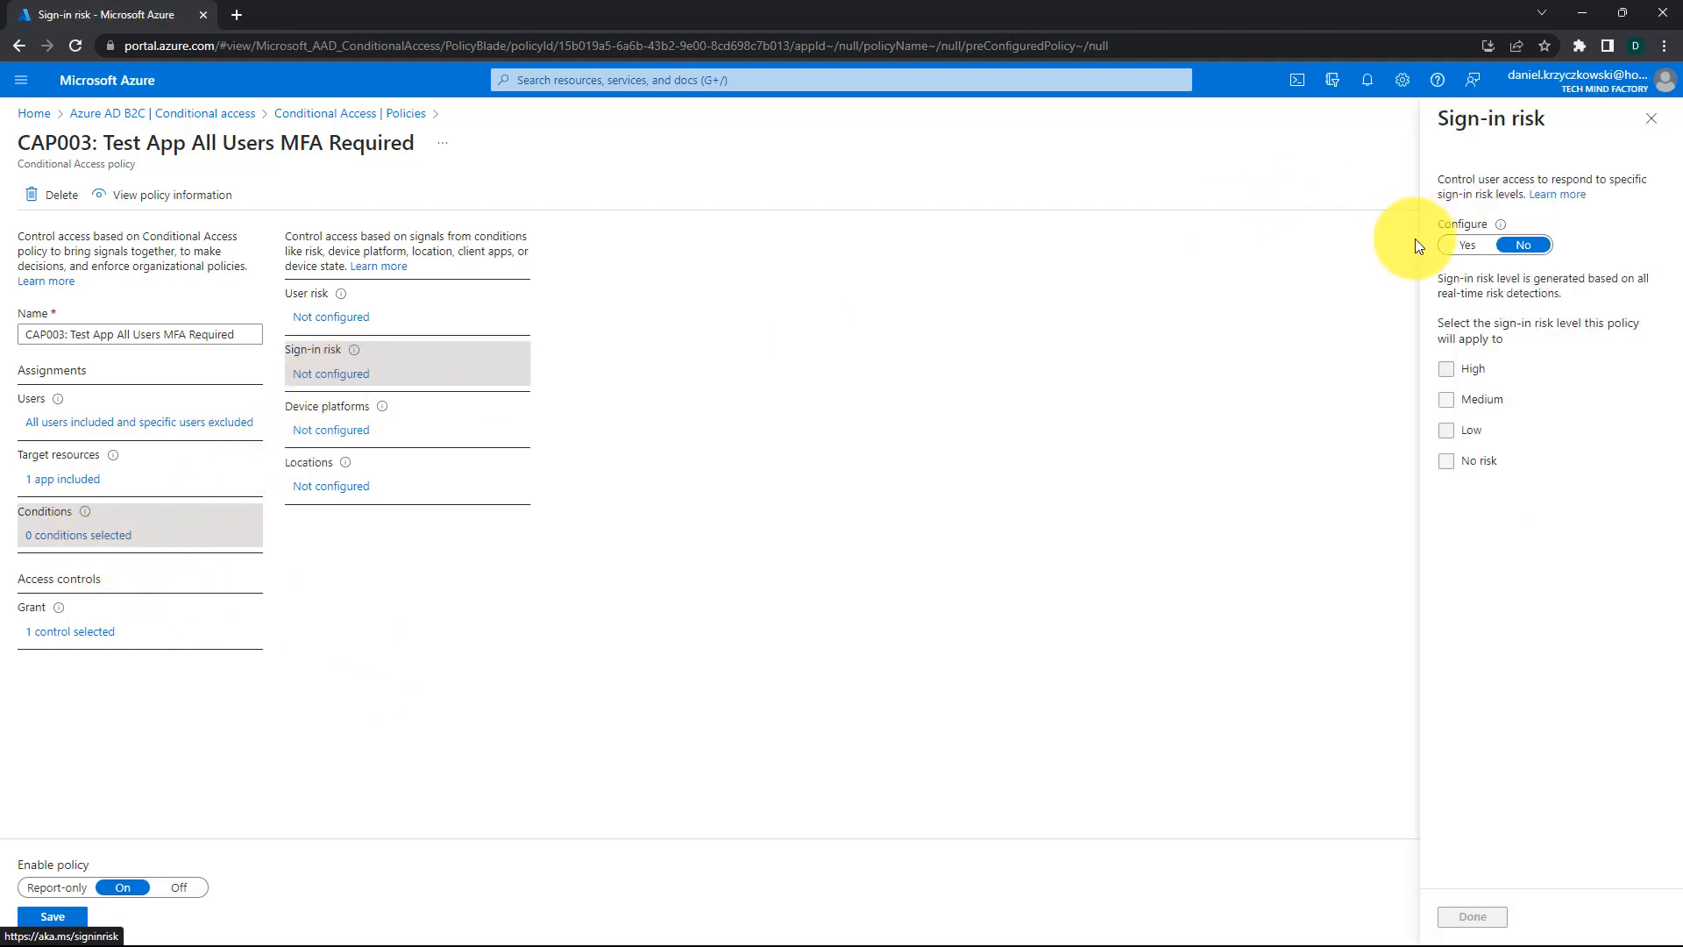
pyautogui.click(1459, 246)
pyautogui.click(1447, 400)
pyautogui.click(1446, 369)
pyautogui.click(1471, 916)
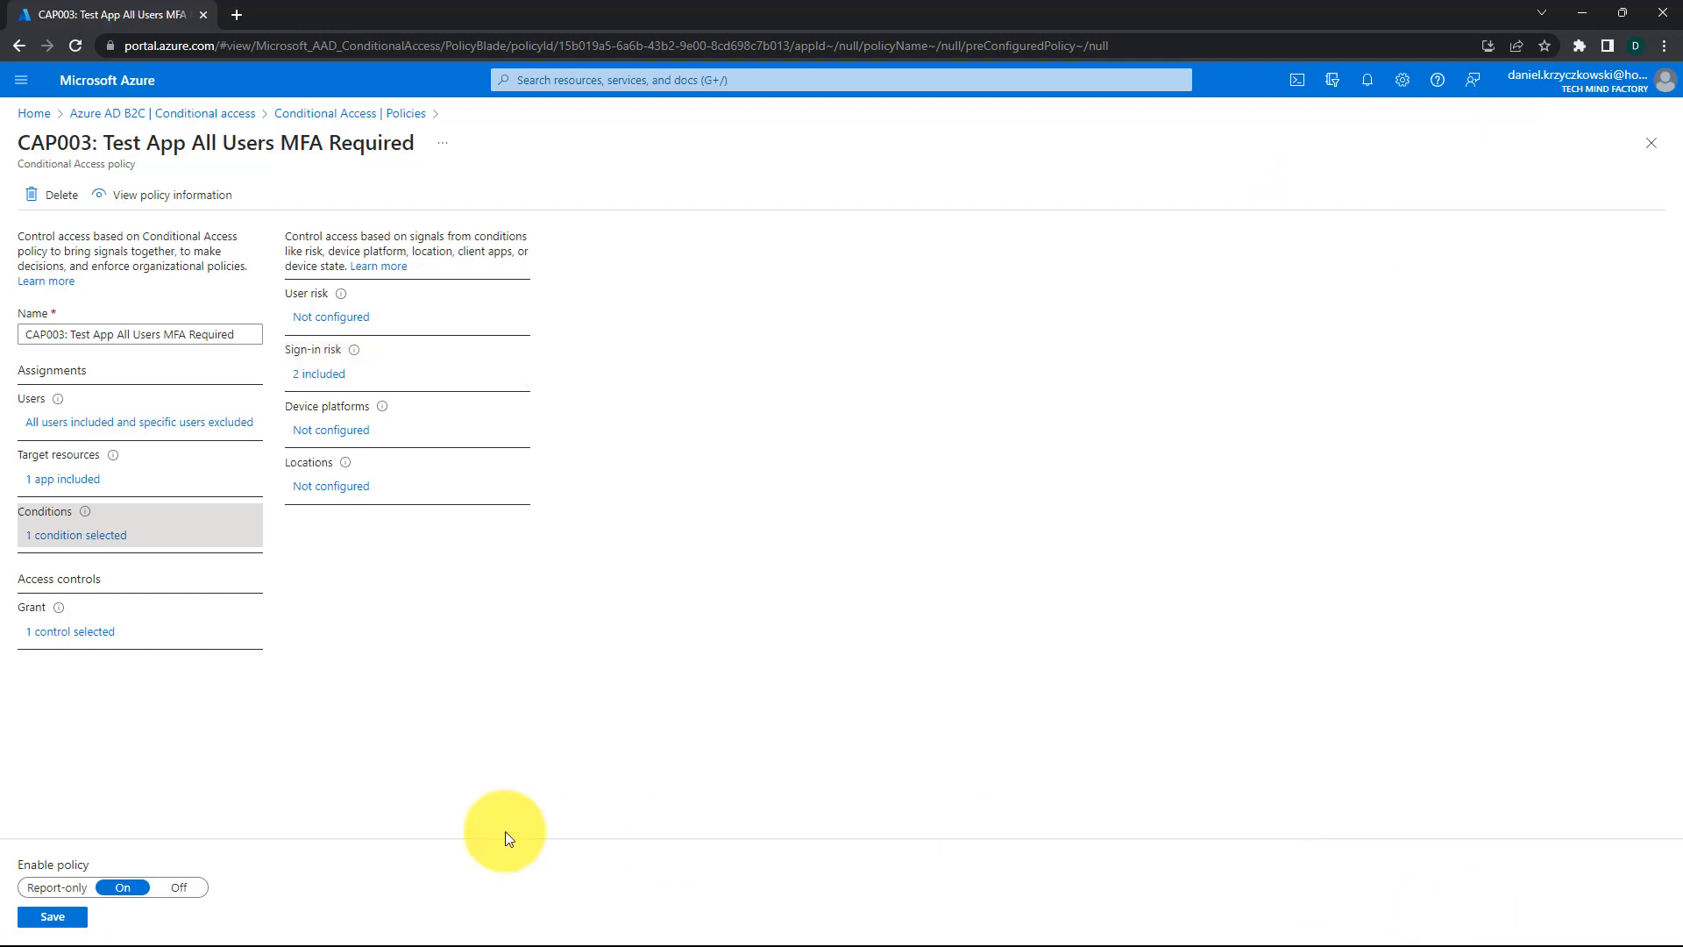
pyautogui.click(73, 631)
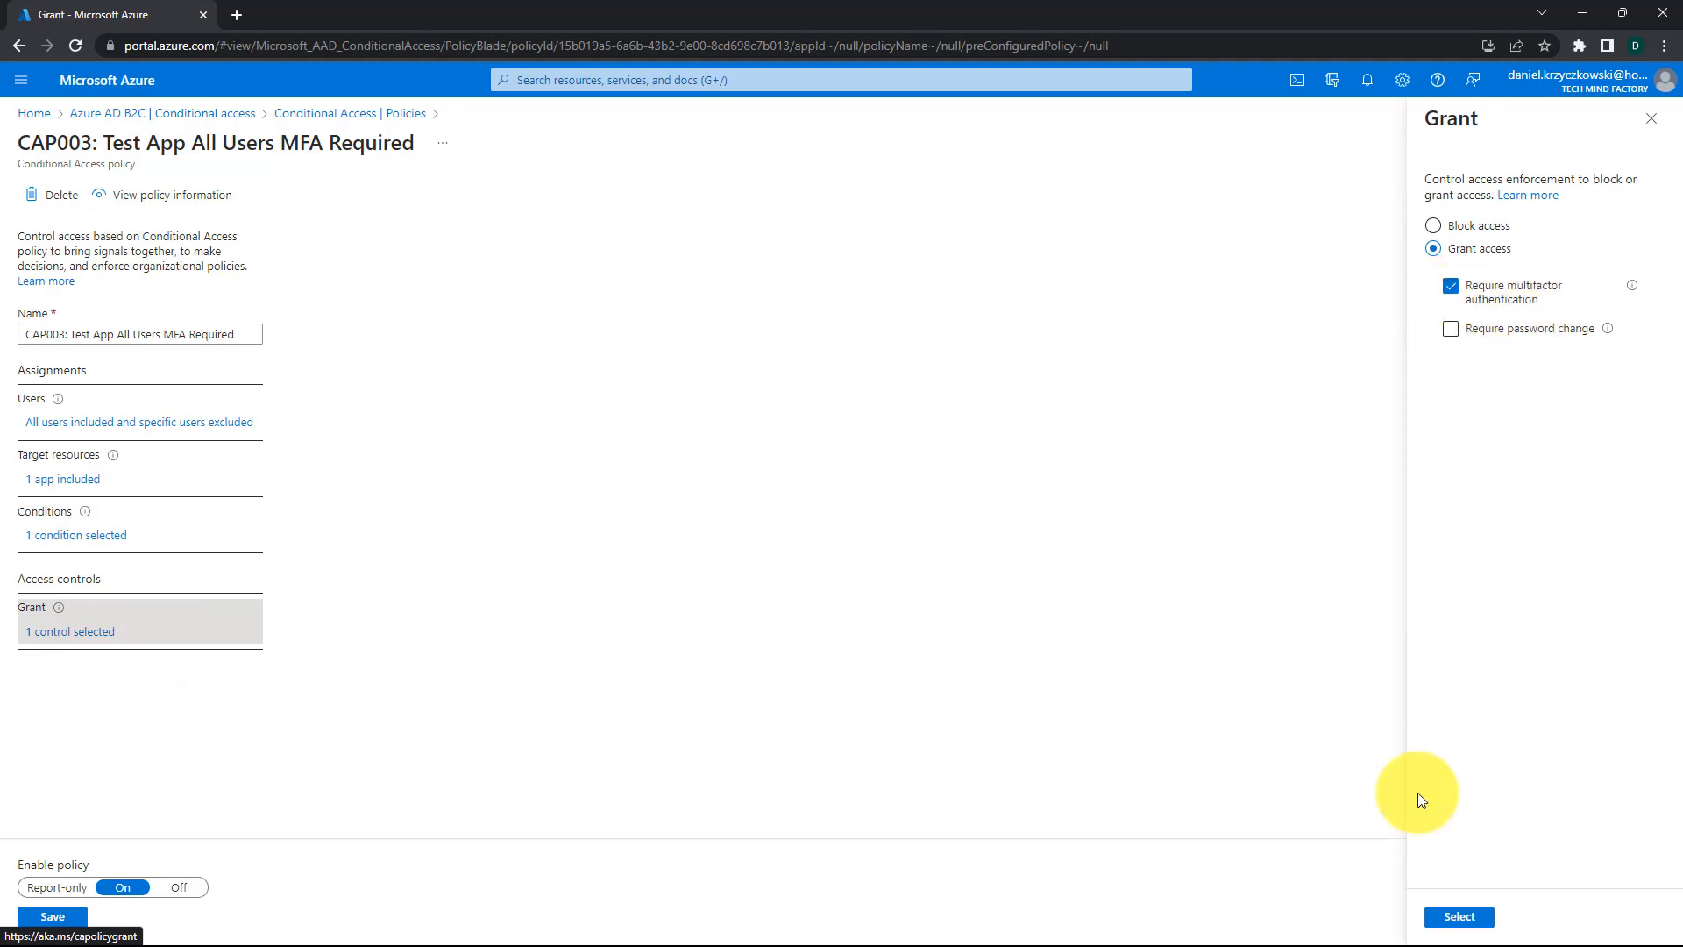
# Confirm the require-multifactor-authentication grant and save CAP003 with the policy On
pyautogui.click(1459, 916)
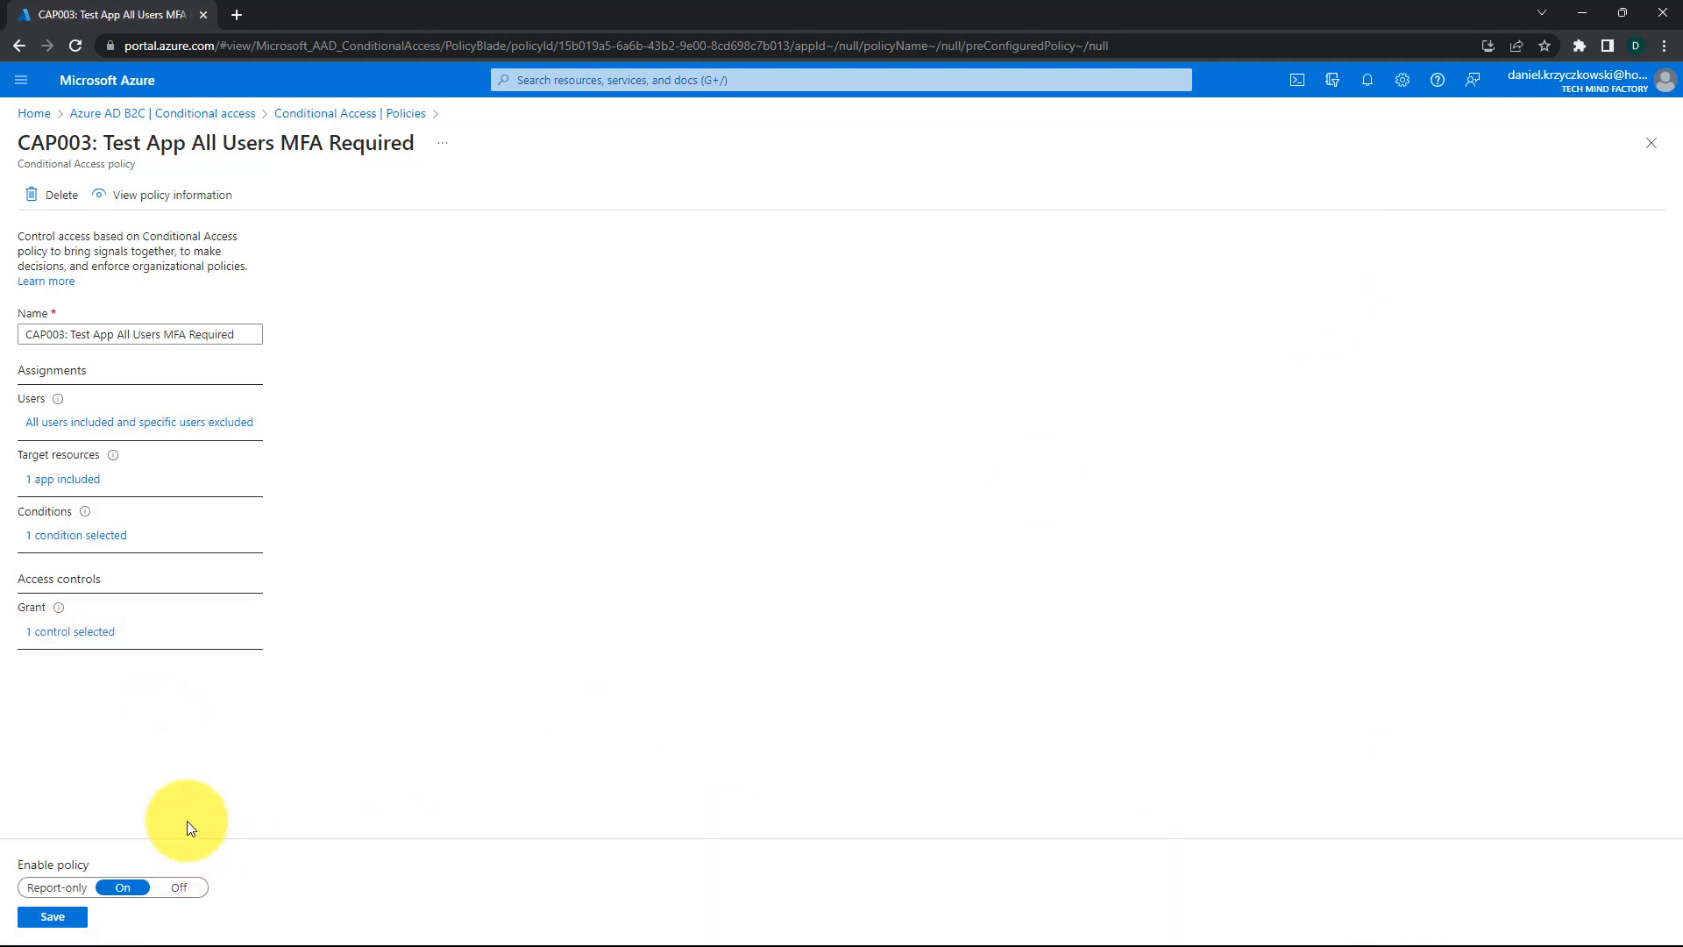
pyautogui.click(54, 918)
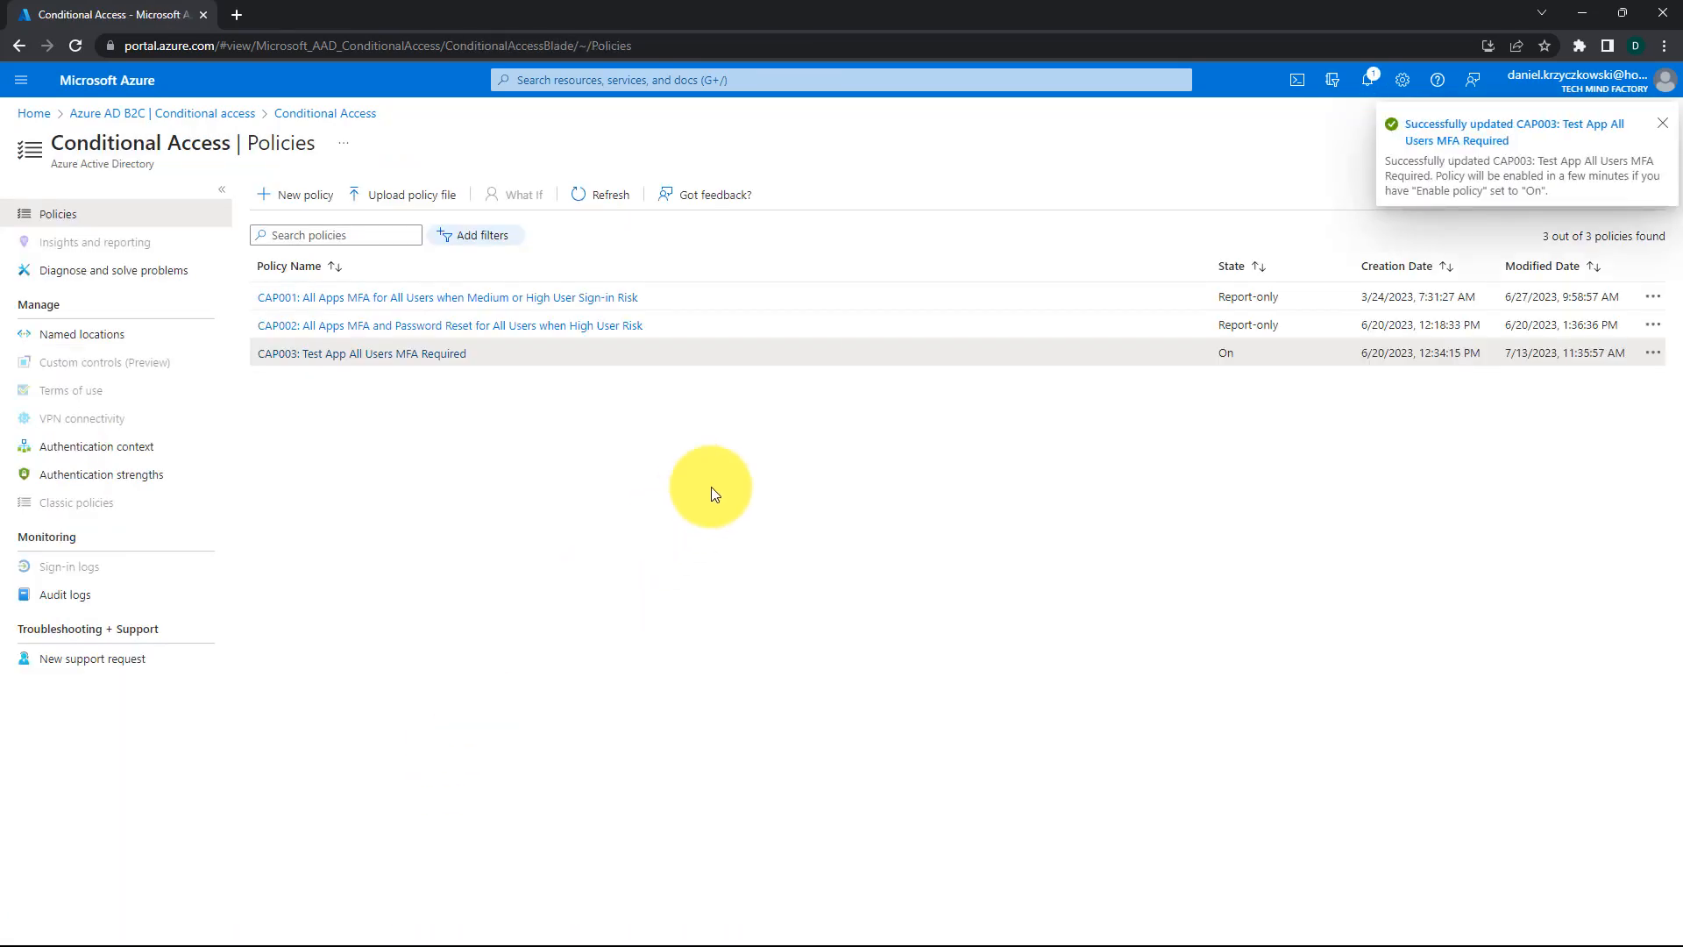
# Dismiss the CAP003 update notification and return to the B2C sign-in page in Edge InPrivate
pyautogui.click(1662, 123)
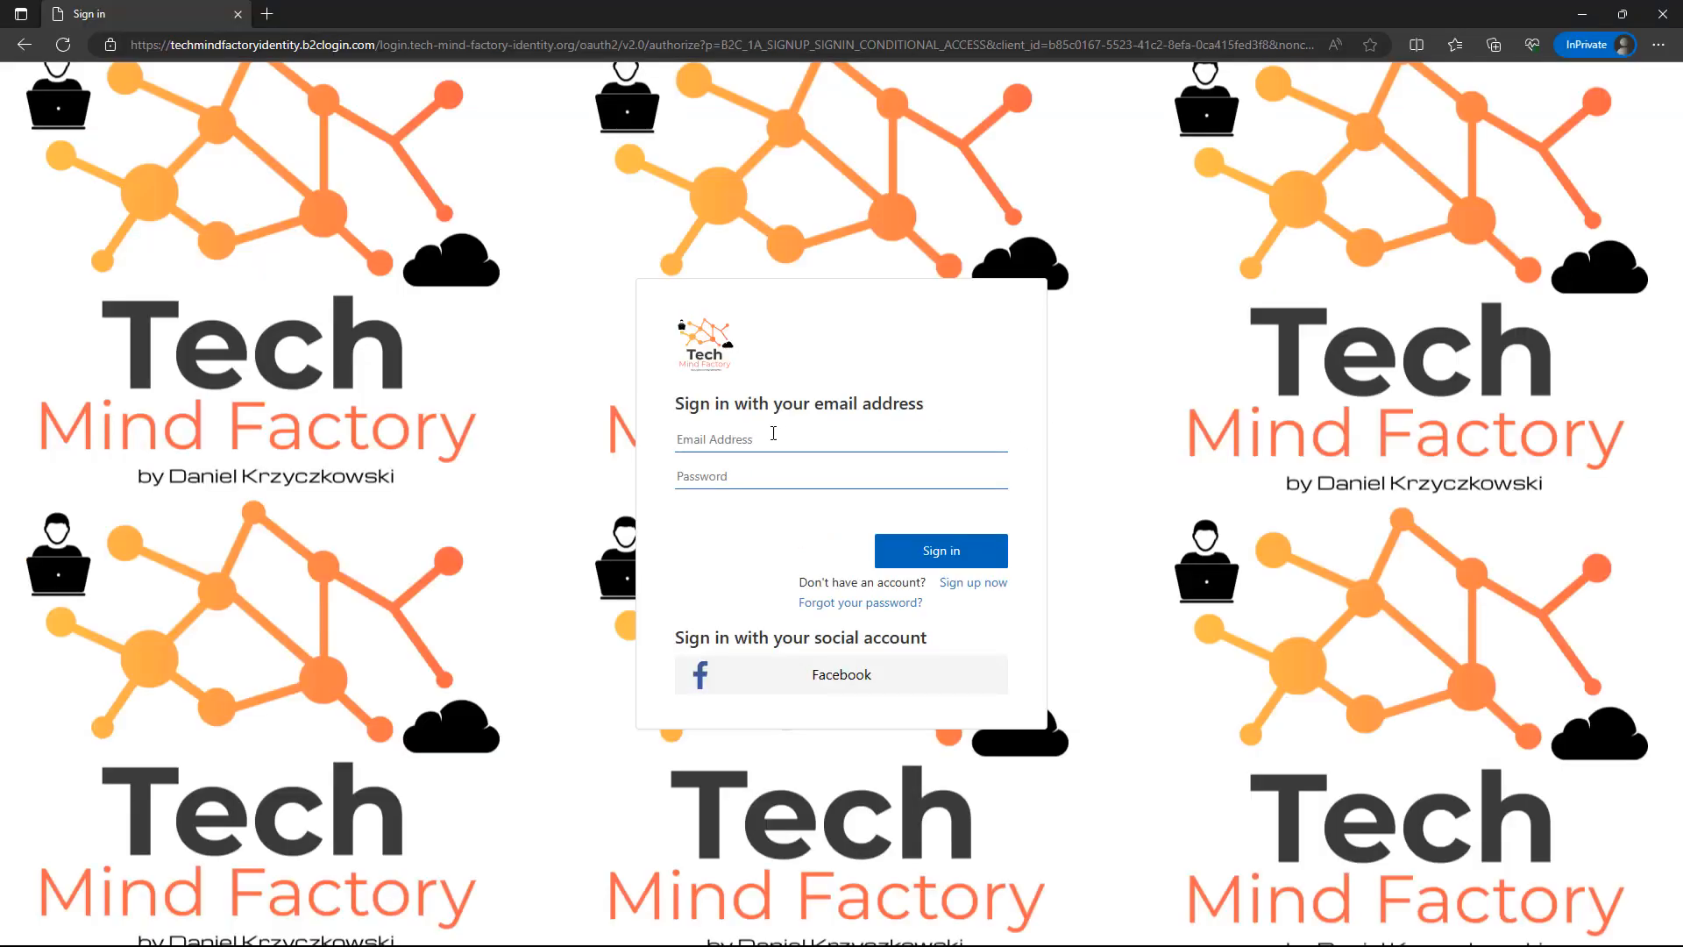
pyautogui.click(770, 432)
# Sign in on the B2C page with the test account's email and password
pyautogui.write('...')
pyautogui.press('Tab')
pyautogui.press('Tab')
pyautogui.write('•••••••')
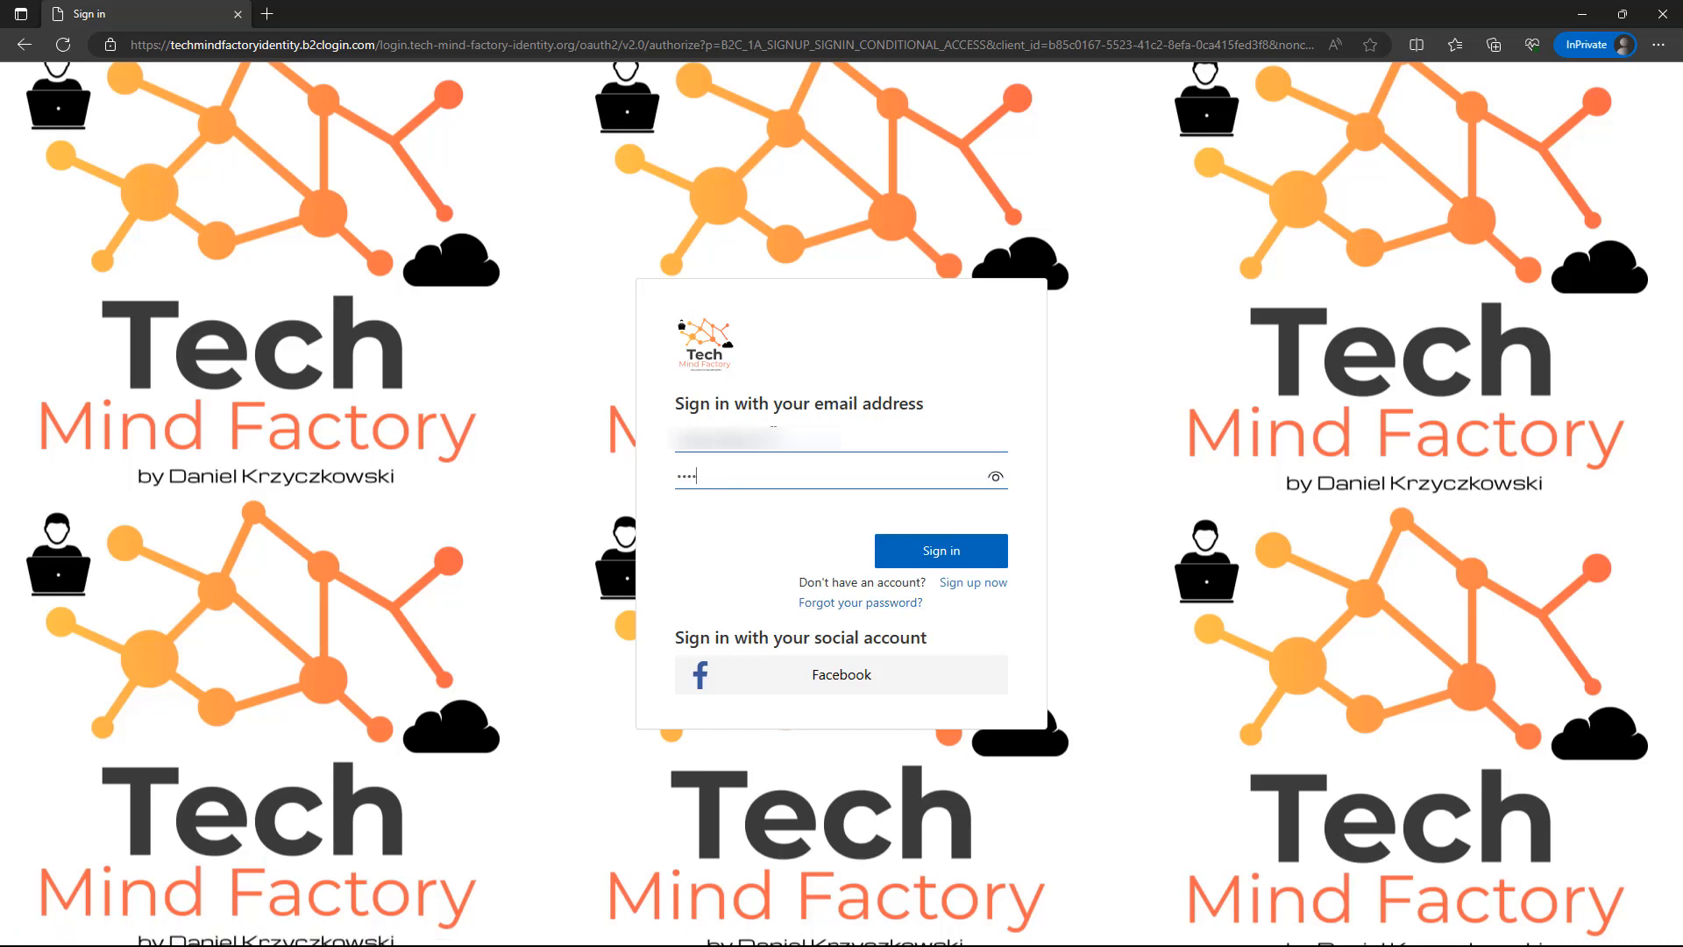
pyautogui.write('••')
pyautogui.click(940, 551)
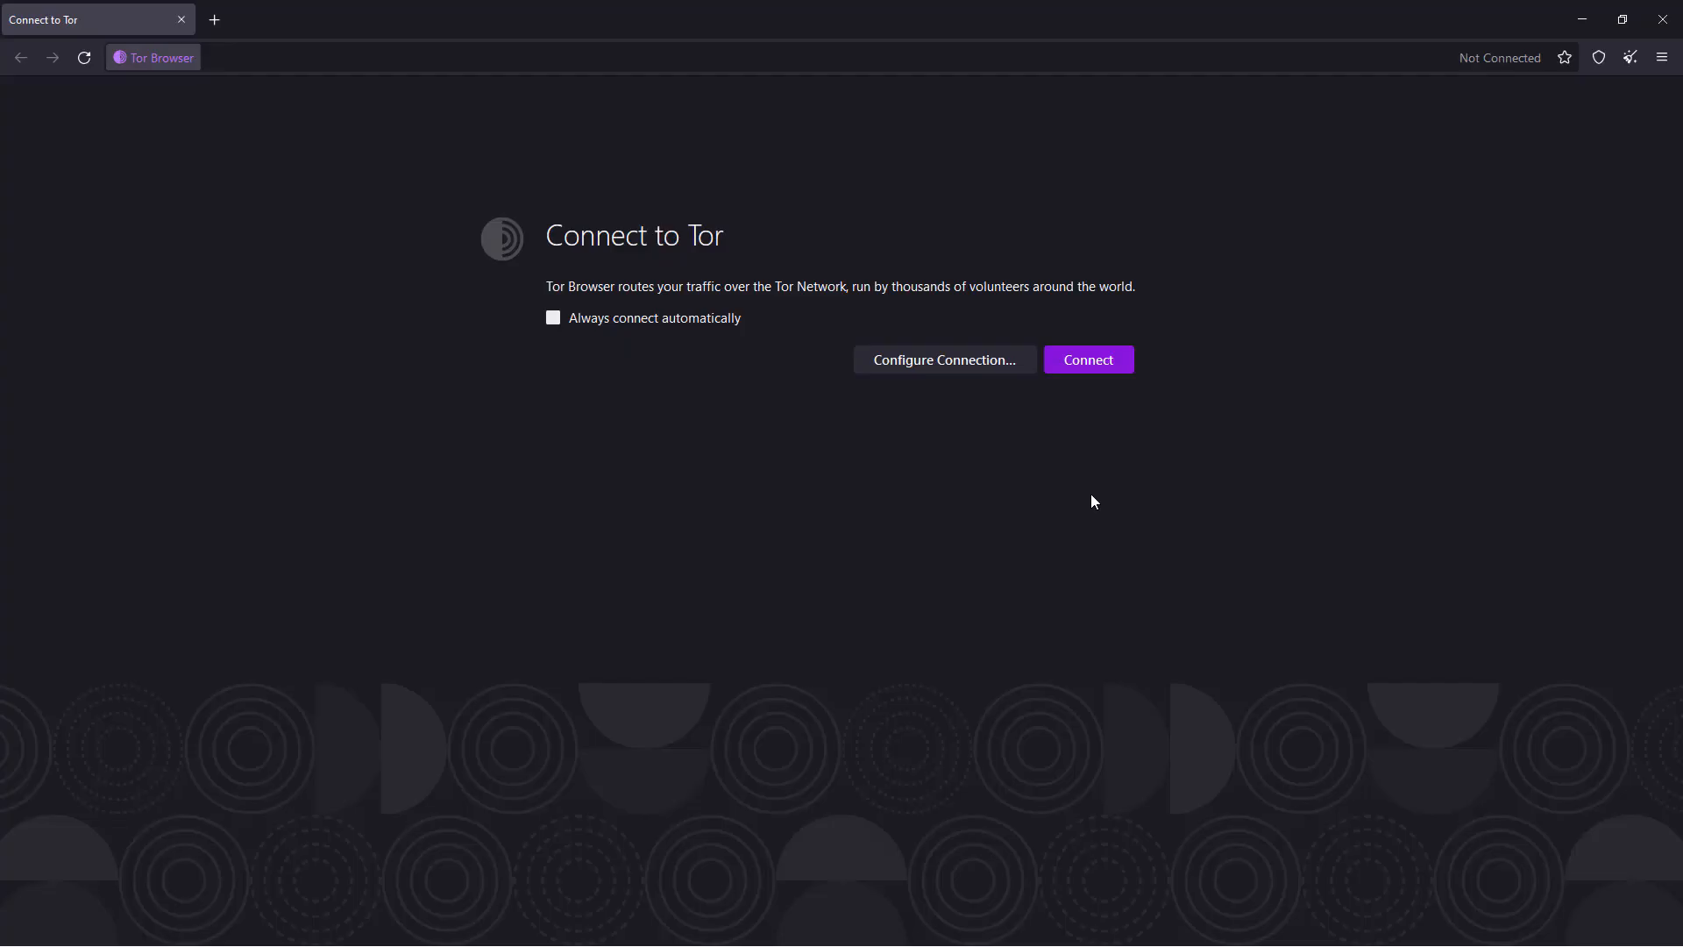
# Connect Tor Browser to the Tor network and load the pasted b2clogin authorize URL
pyautogui.click(1101, 367)
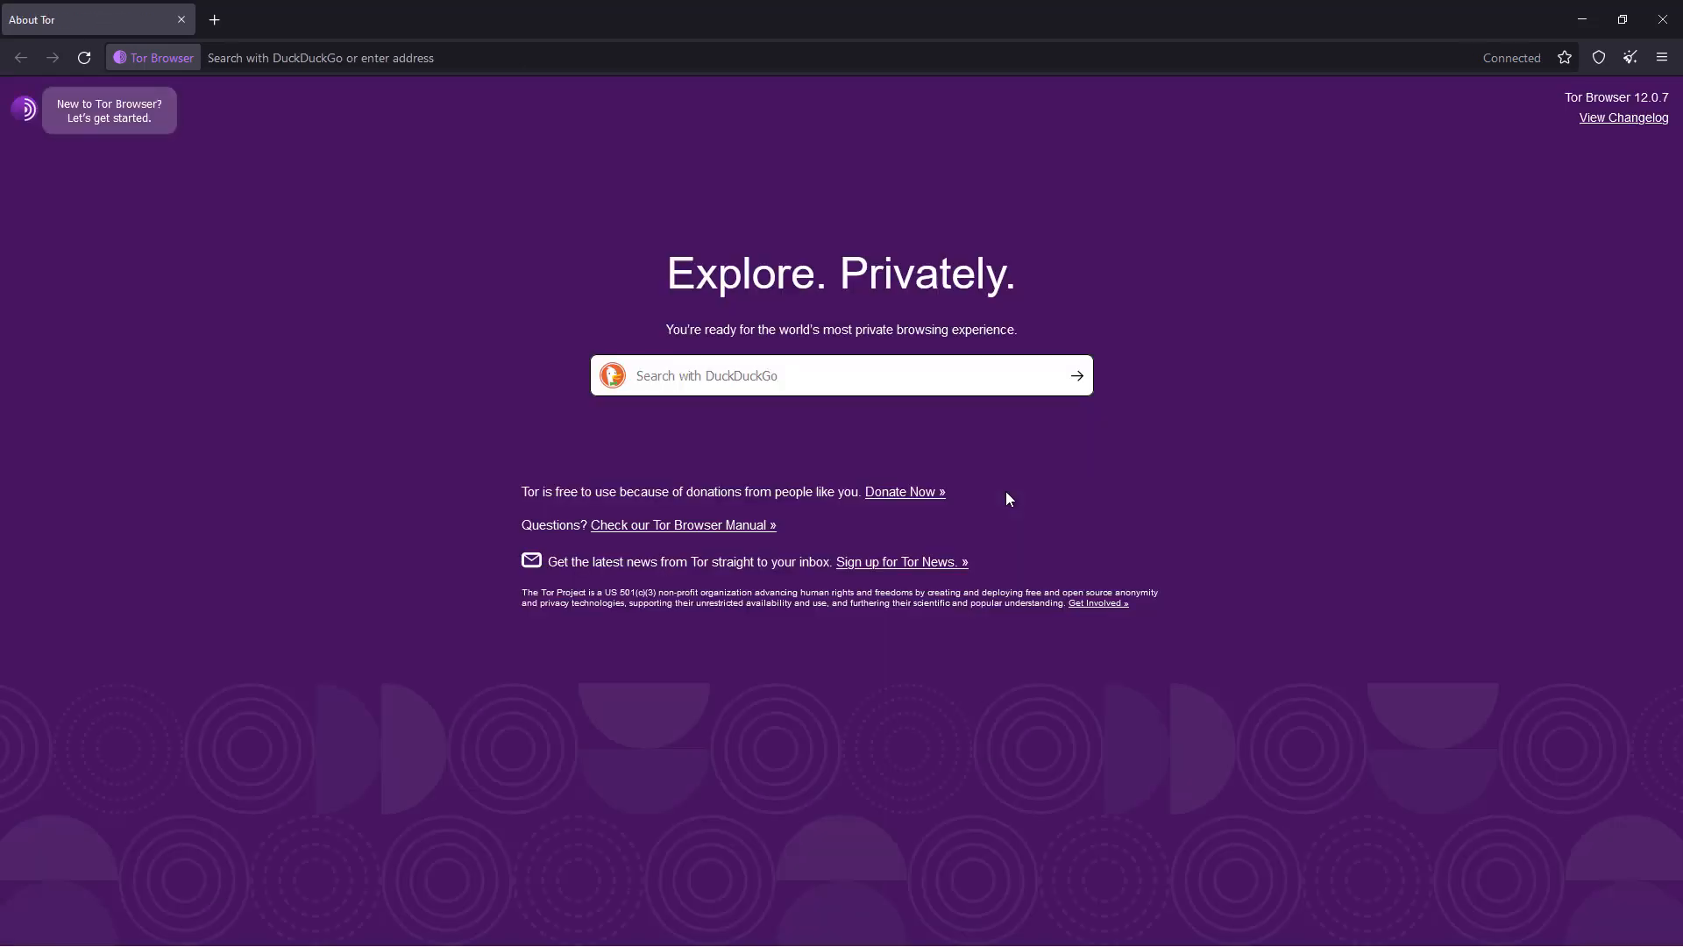
pyautogui.click(546, 59)
pyautogui.hotkey('ctrl', 'v')
pyautogui.press('Return')
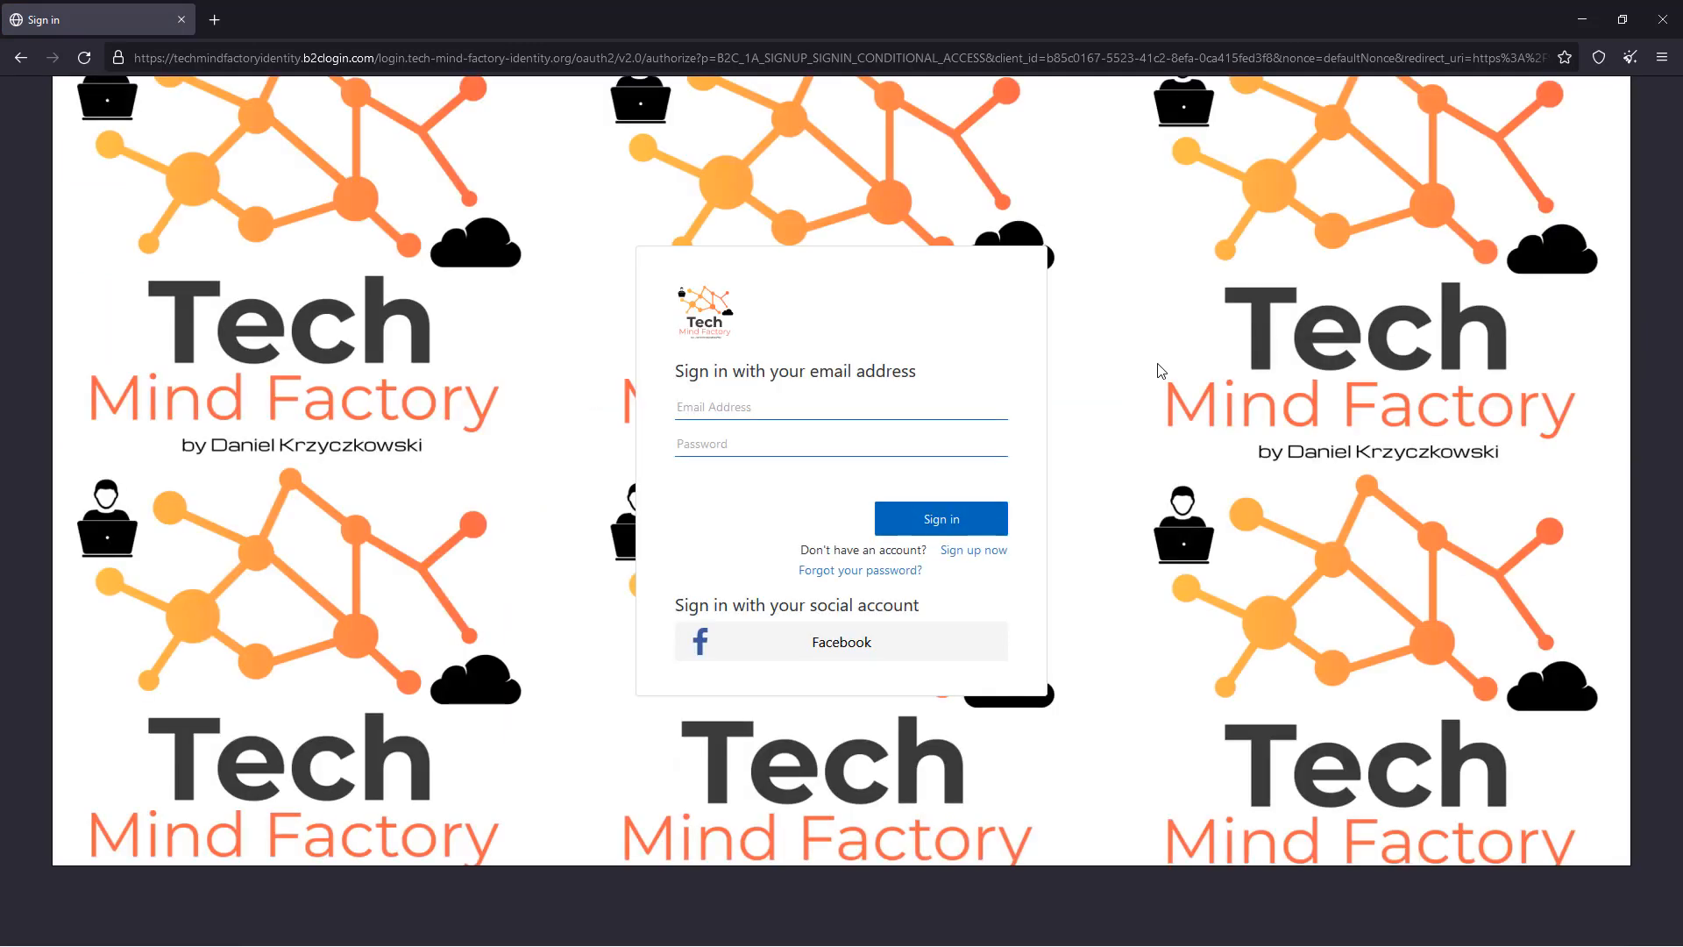
# Sign in over Tor with the test account's email address and password
pyautogui.click(740, 407)
pyautogui.write('......')
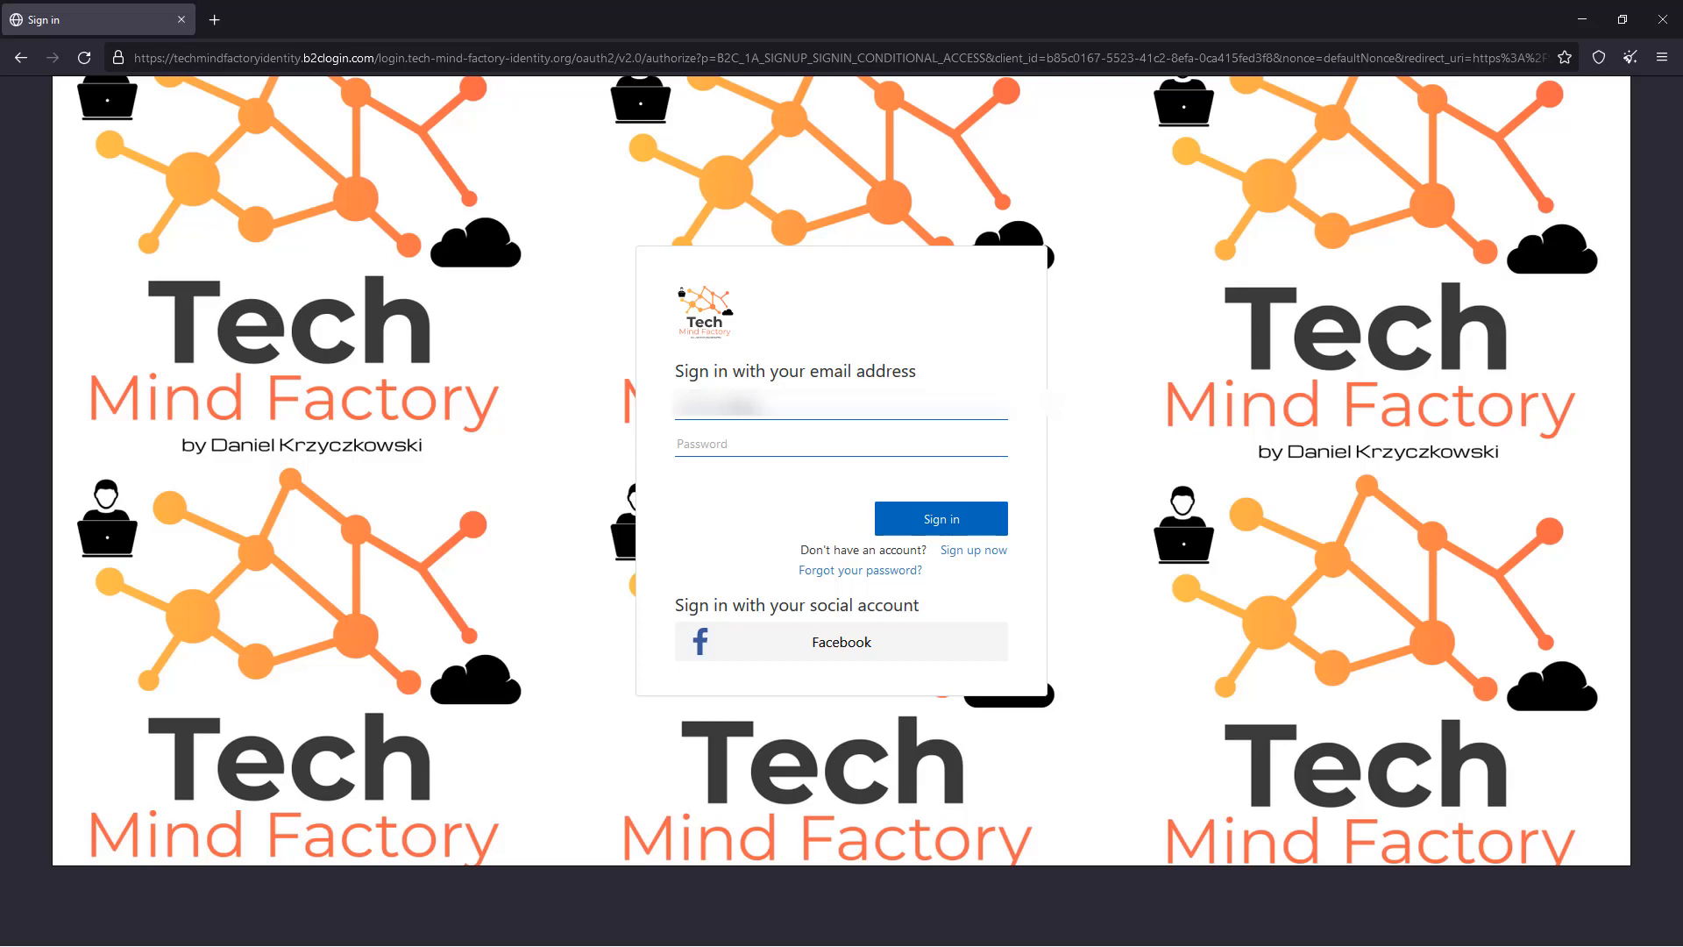
pyautogui.click(731, 440)
pyautogui.write('•••••••••')
pyautogui.click(995, 524)
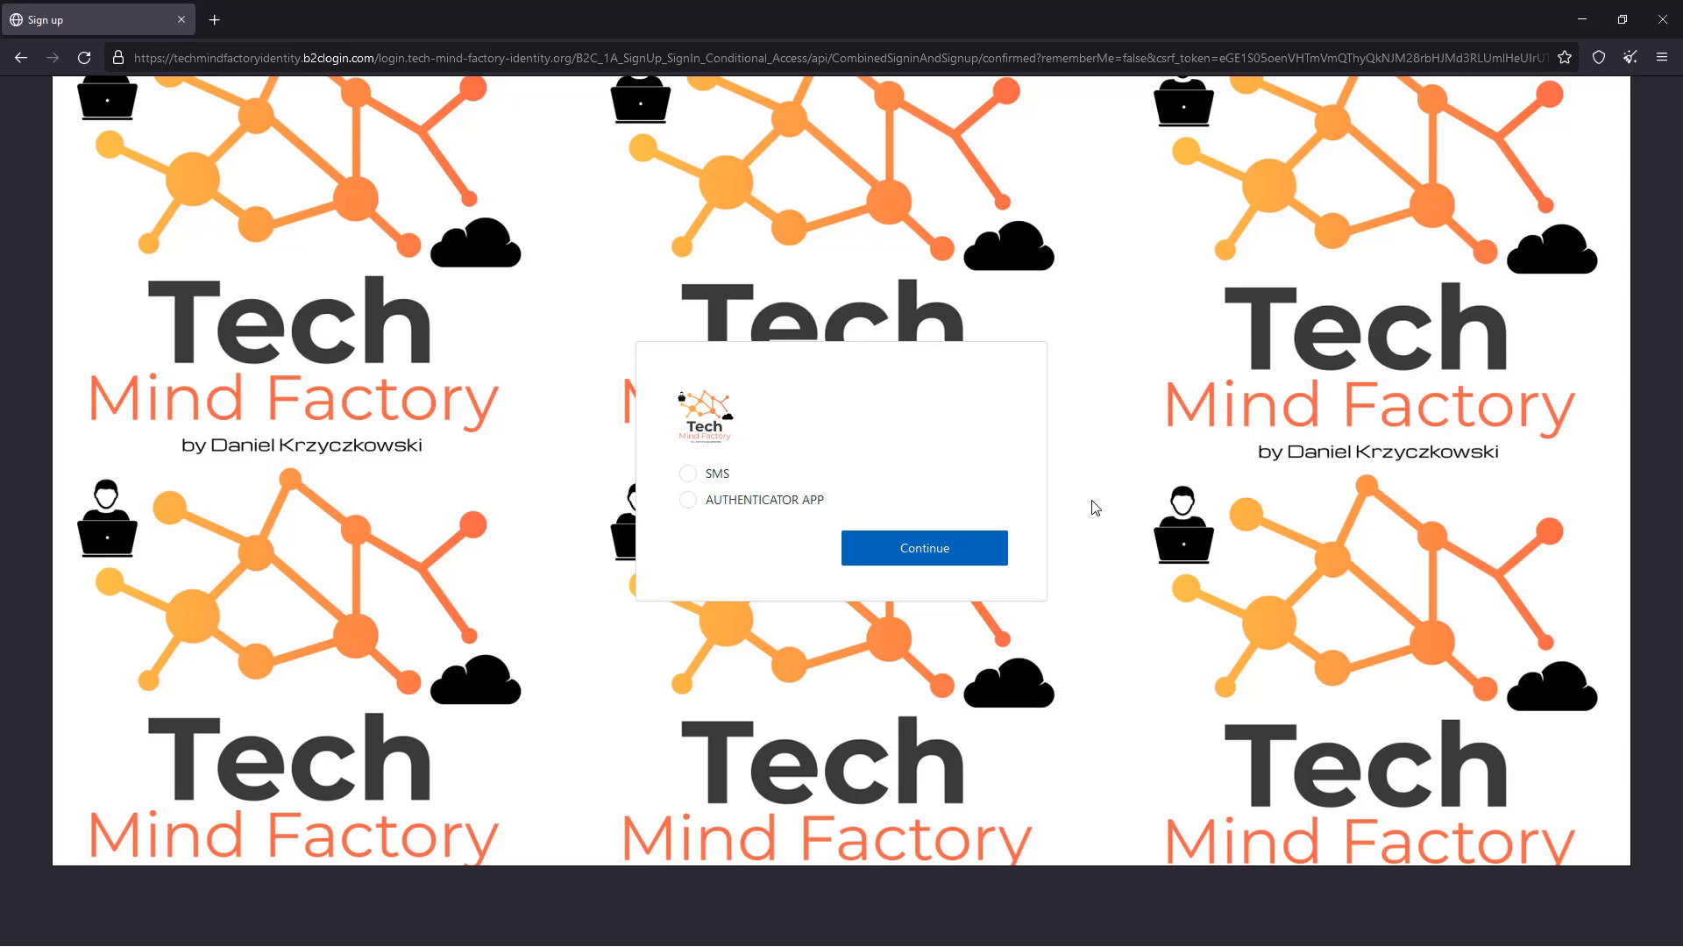
# Pick Authenticator app verification and submit the six-digit authenticator code
pyautogui.click(806, 505)
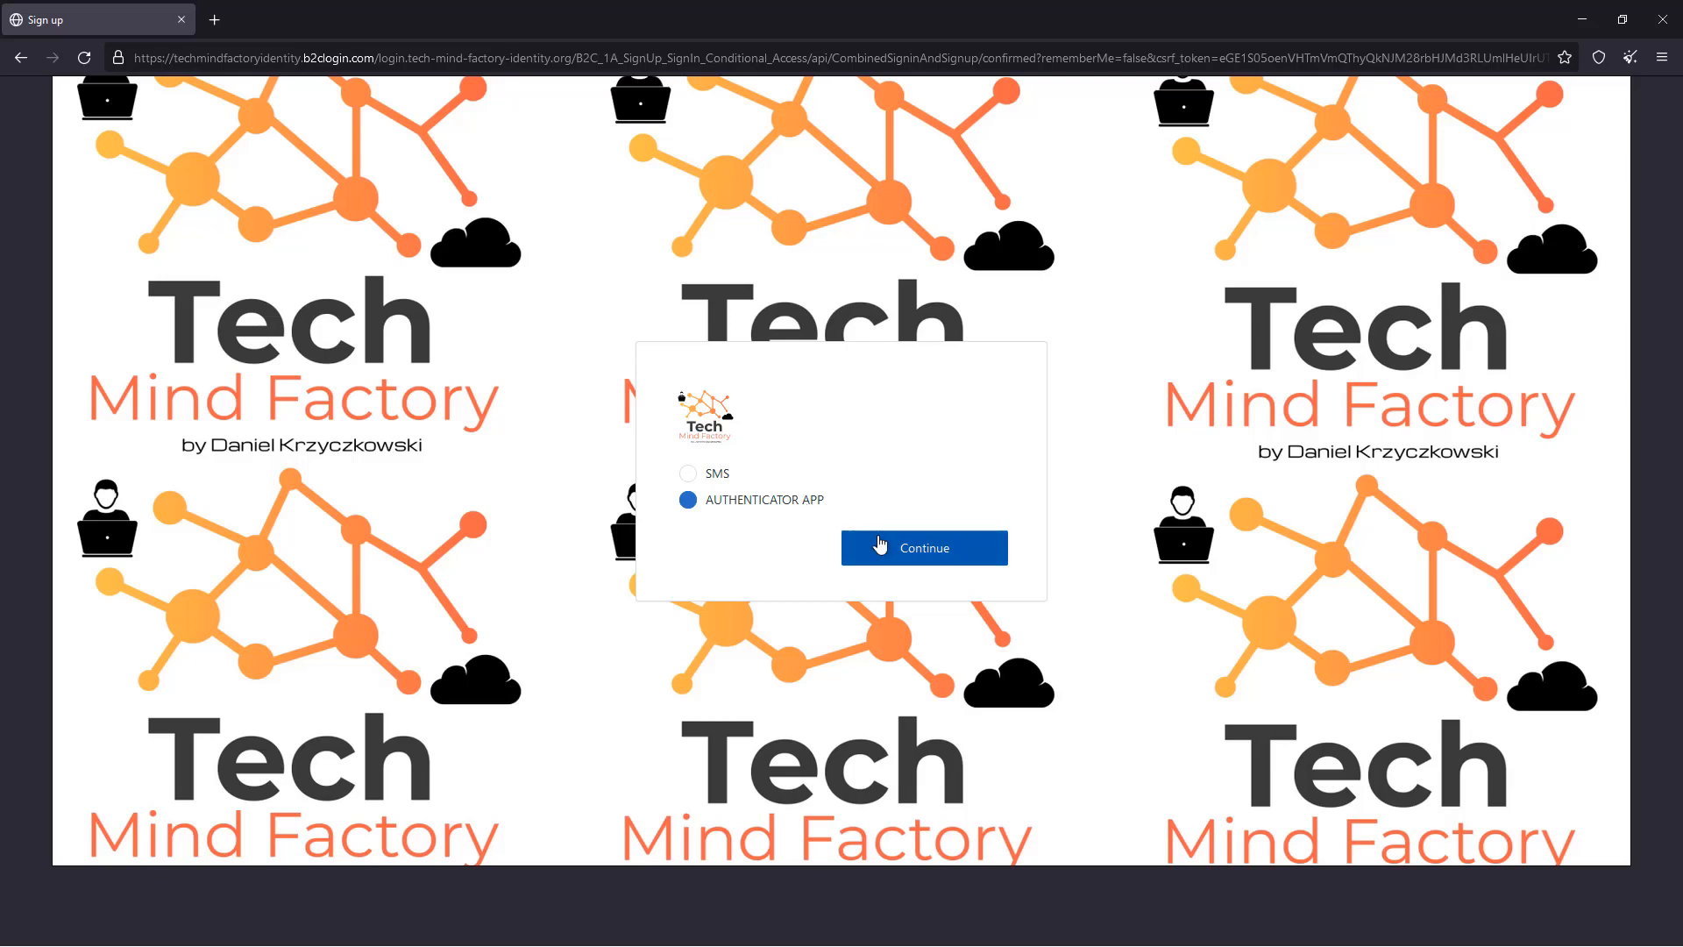
pyautogui.click(890, 552)
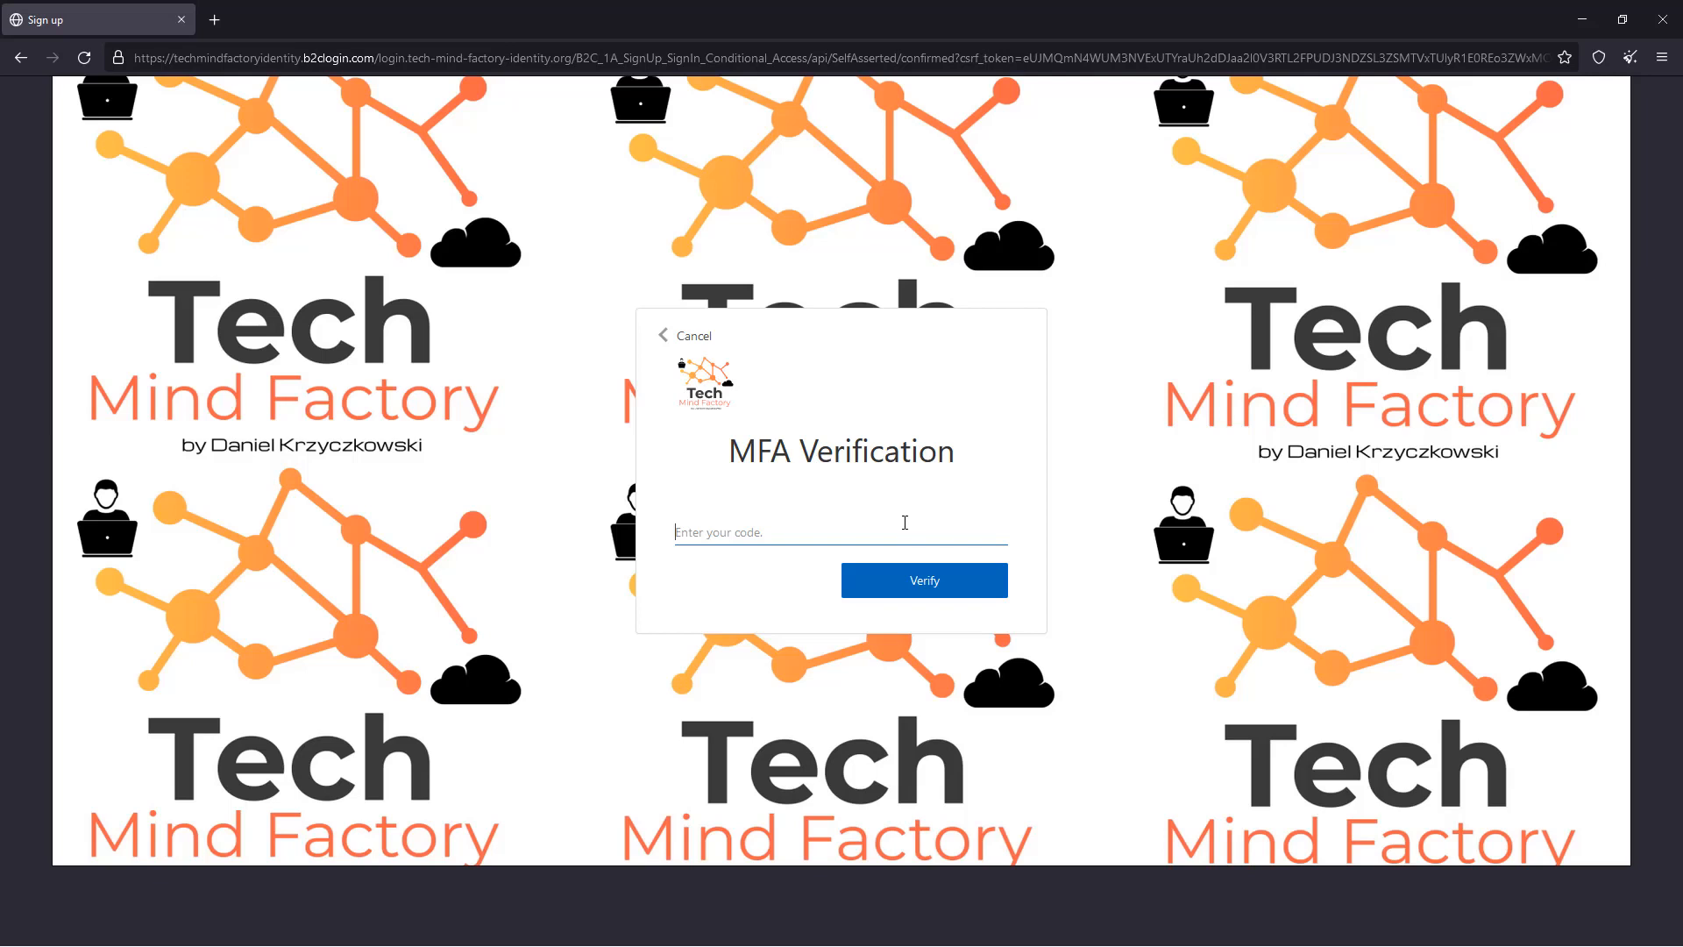
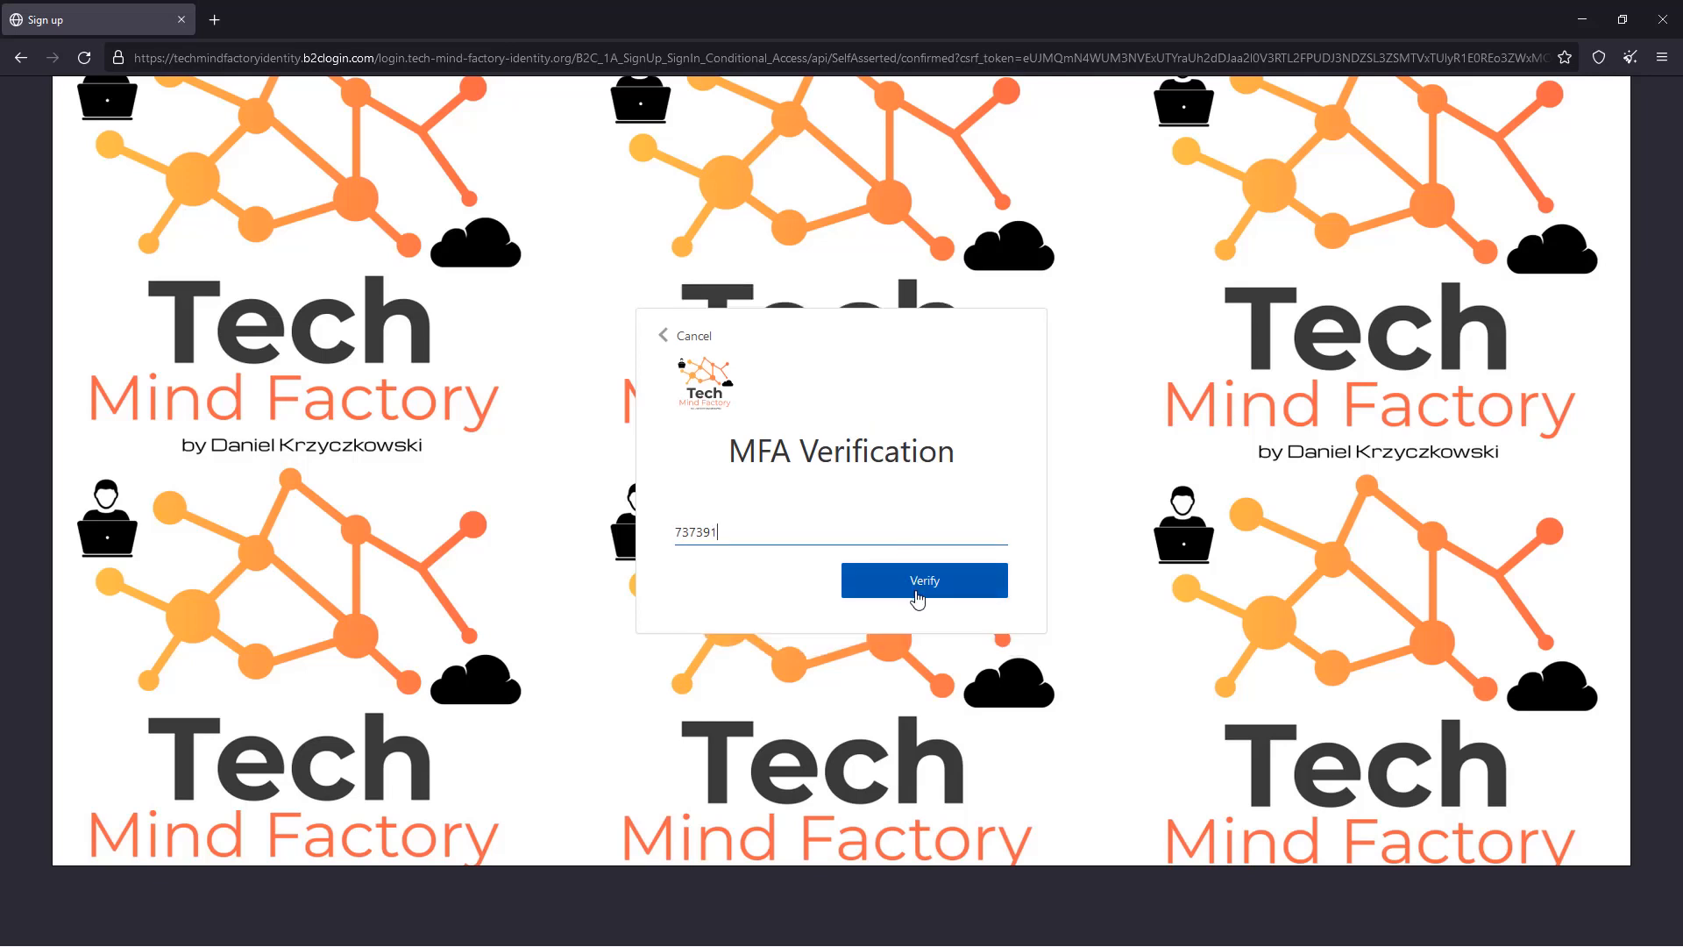
pyautogui.click(917, 596)
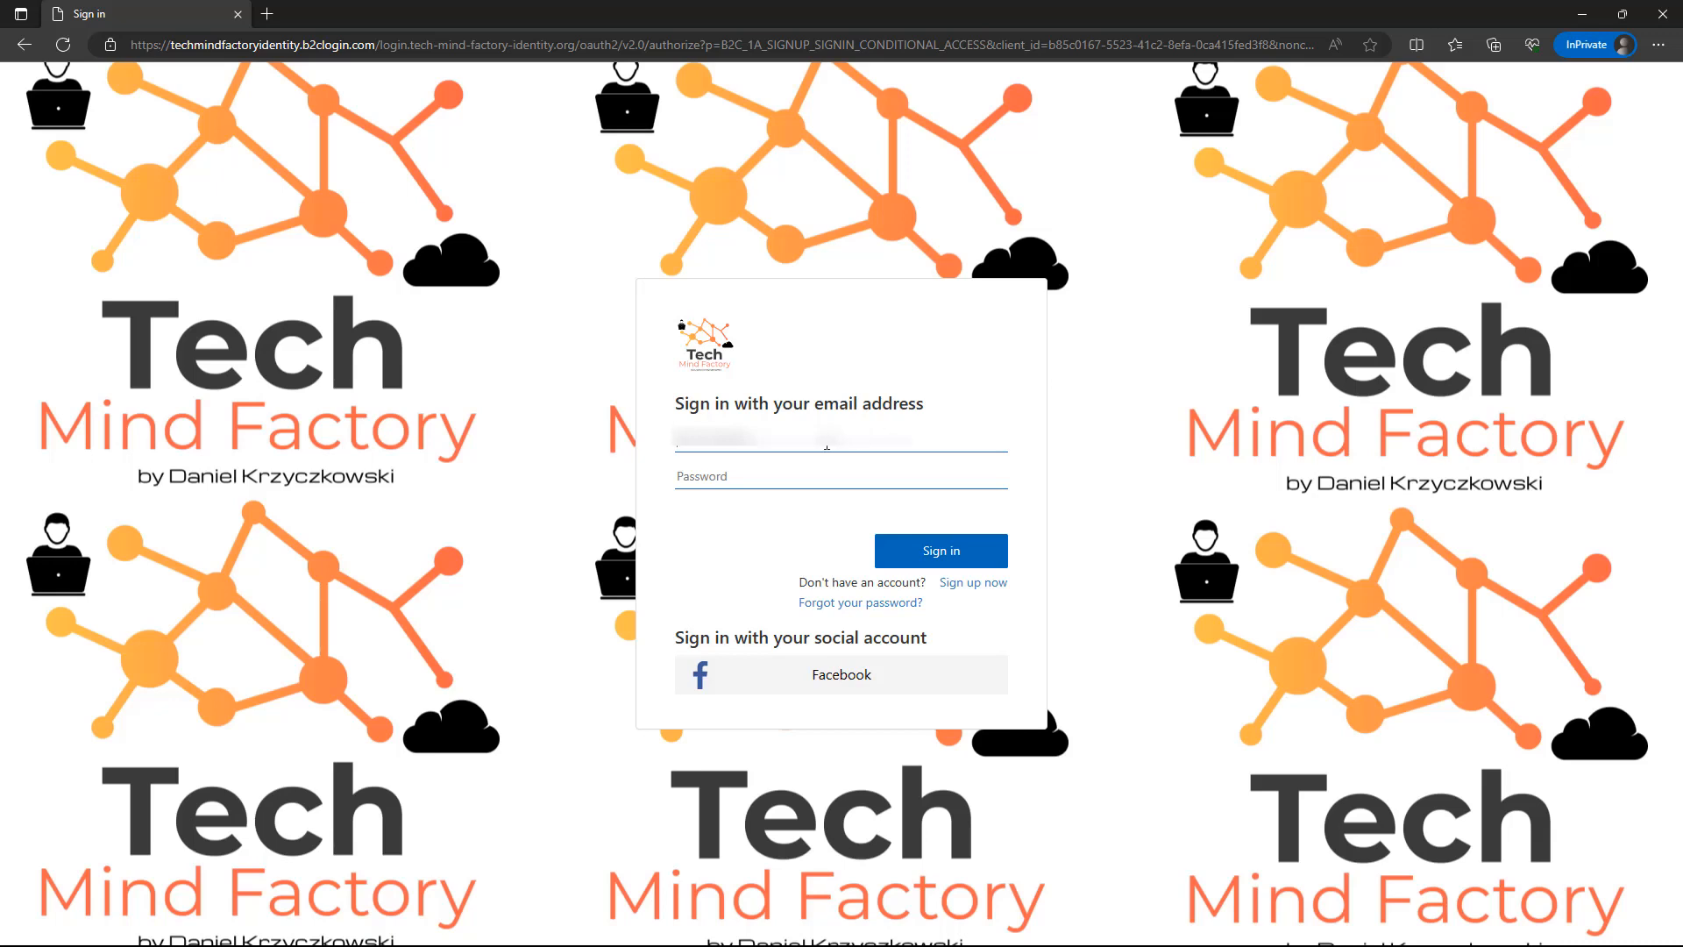
# Enter the account password in Edge InPrivate and submit the sign-in form
pyautogui.click(774, 486)
pyautogui.write('•••••••••')
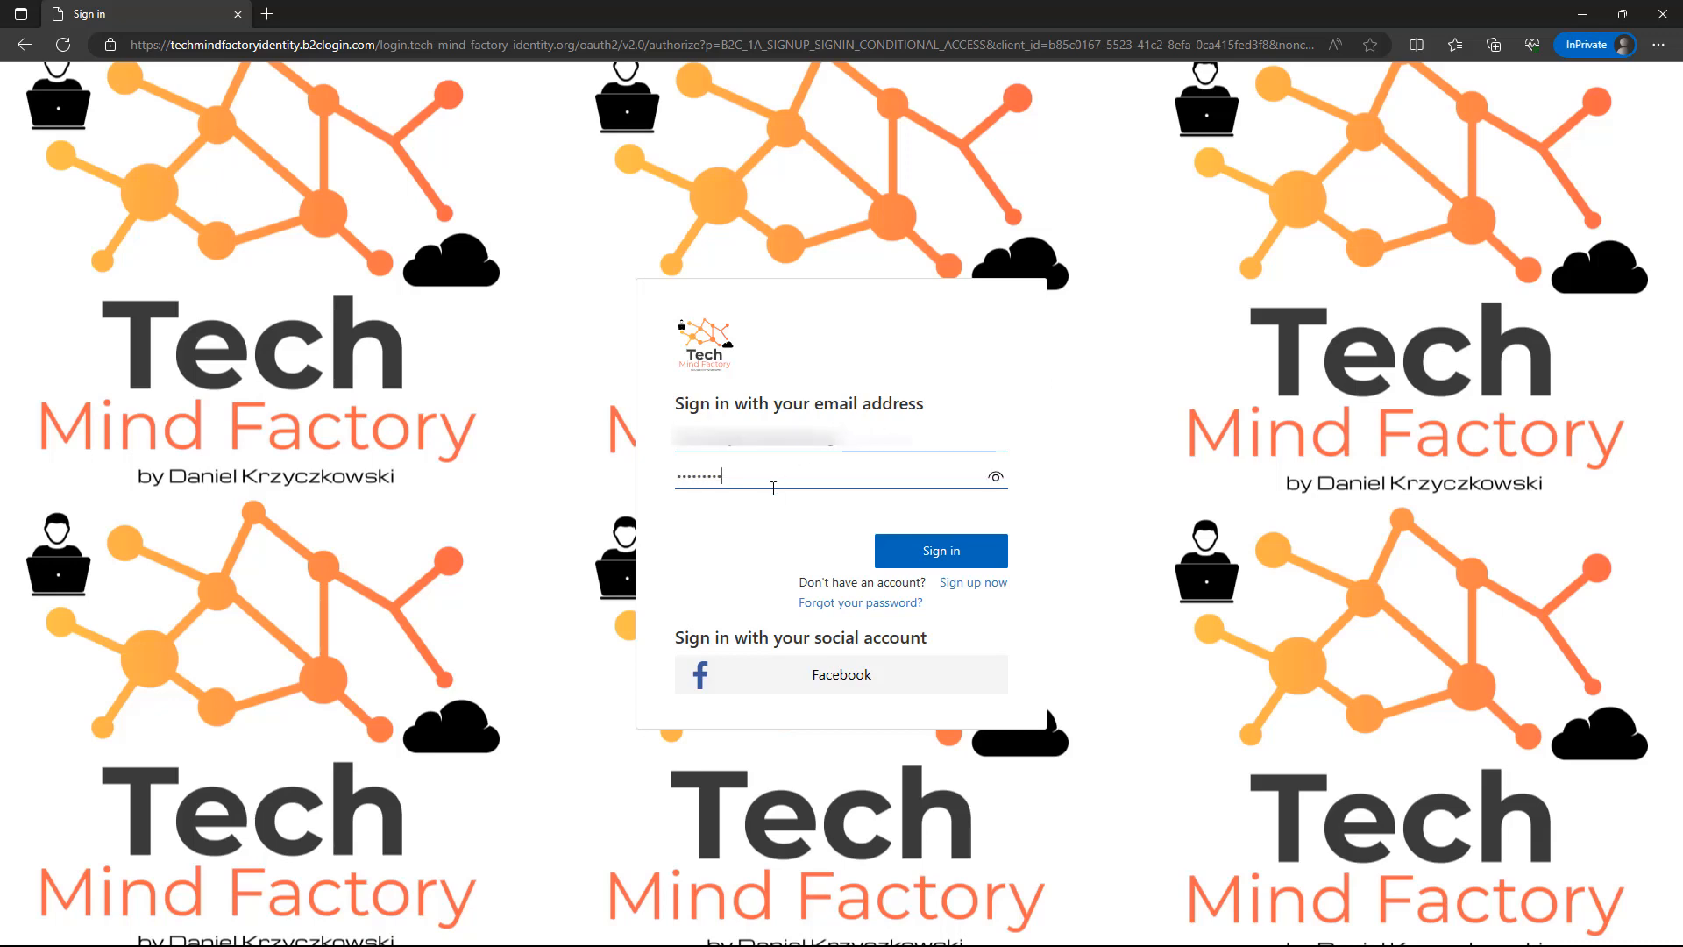
pyautogui.press('Return')
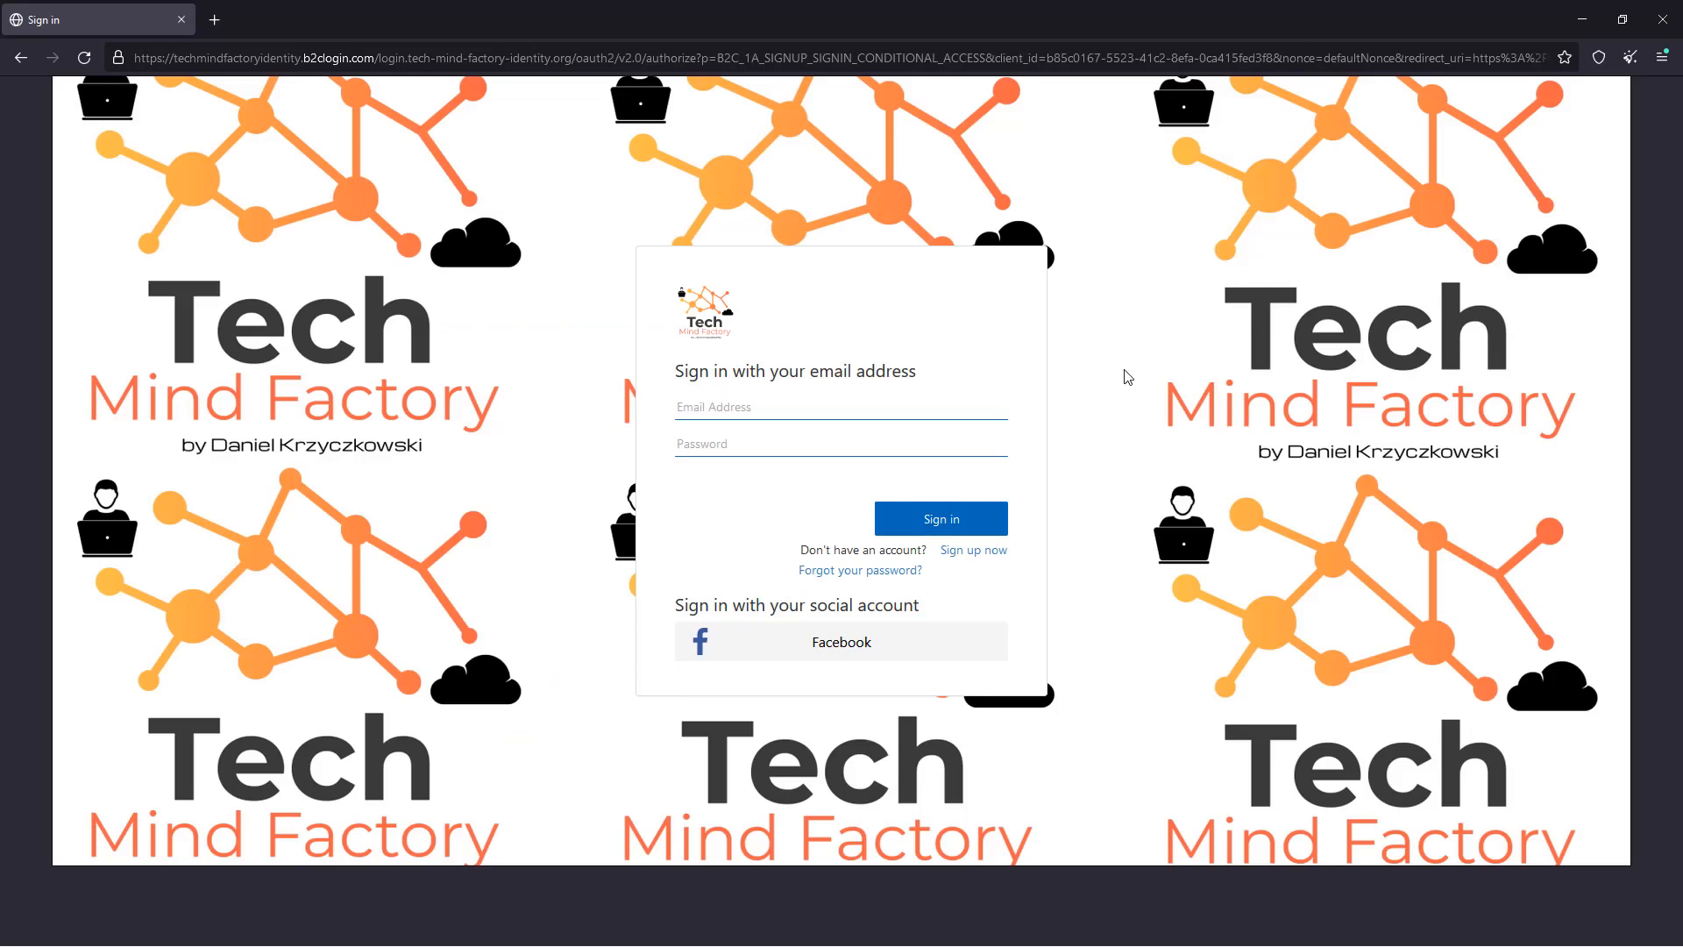
# Sign in on the Tech Mind Factory page by pasting the account e-mail and entering the password
pyautogui.click(891, 414)
pyautogui.hotkey('ctrl', 'v')
pyautogui.click(810, 455)
pyautogui.write('••••••••')
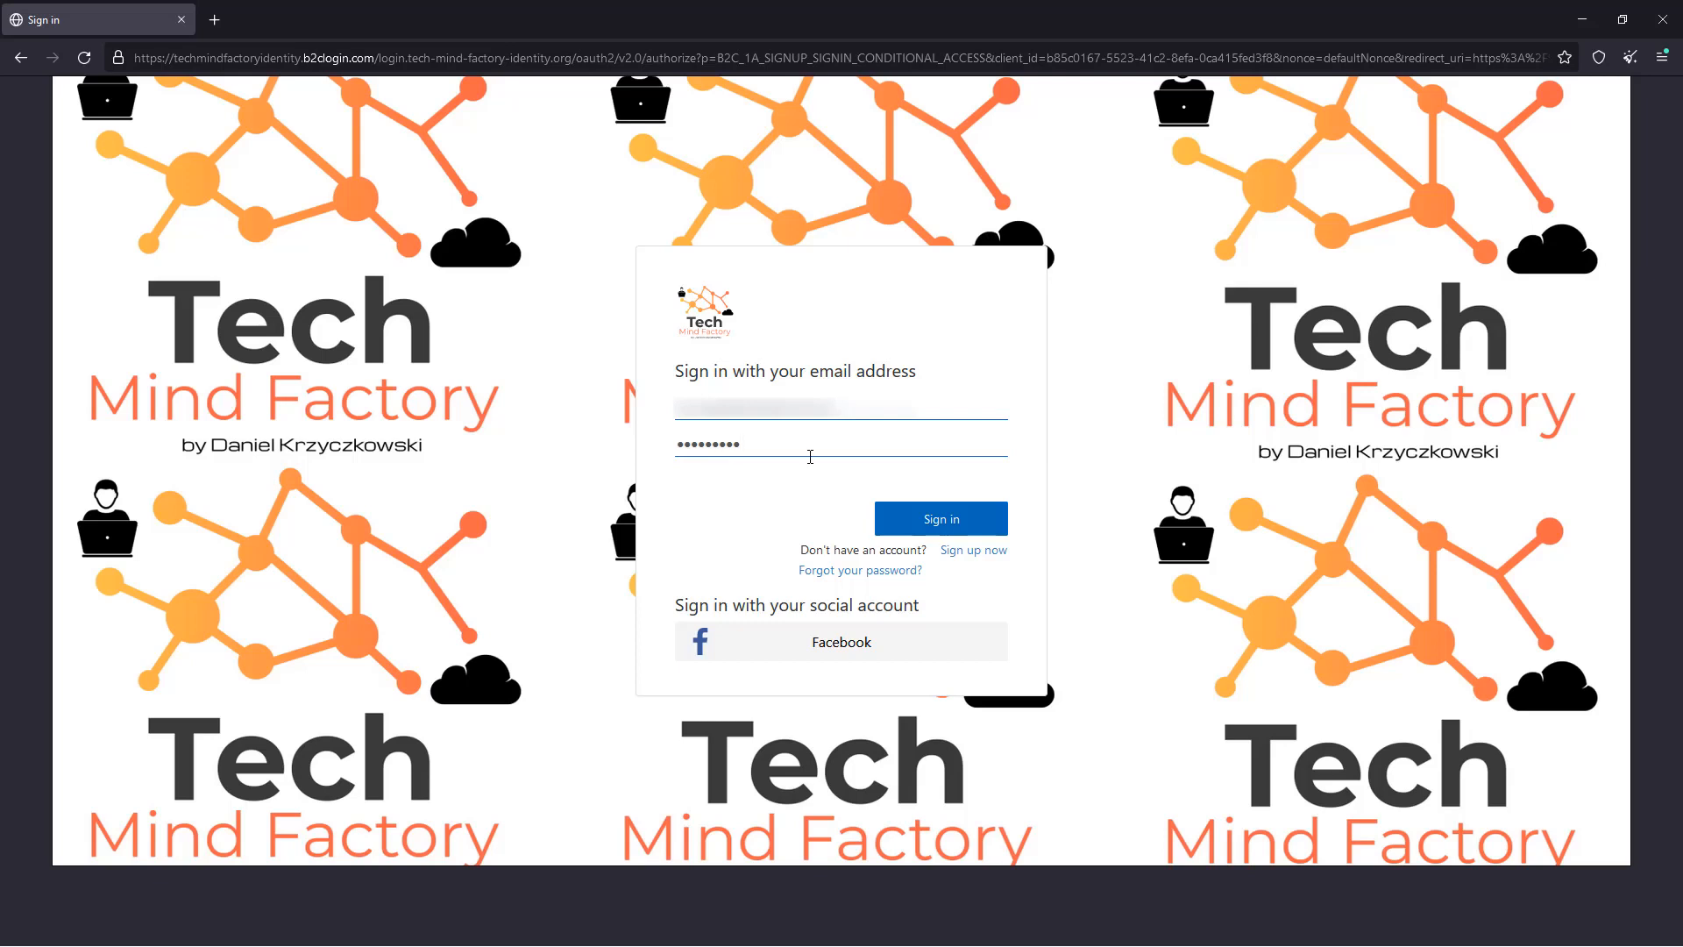
pyautogui.press('Return')
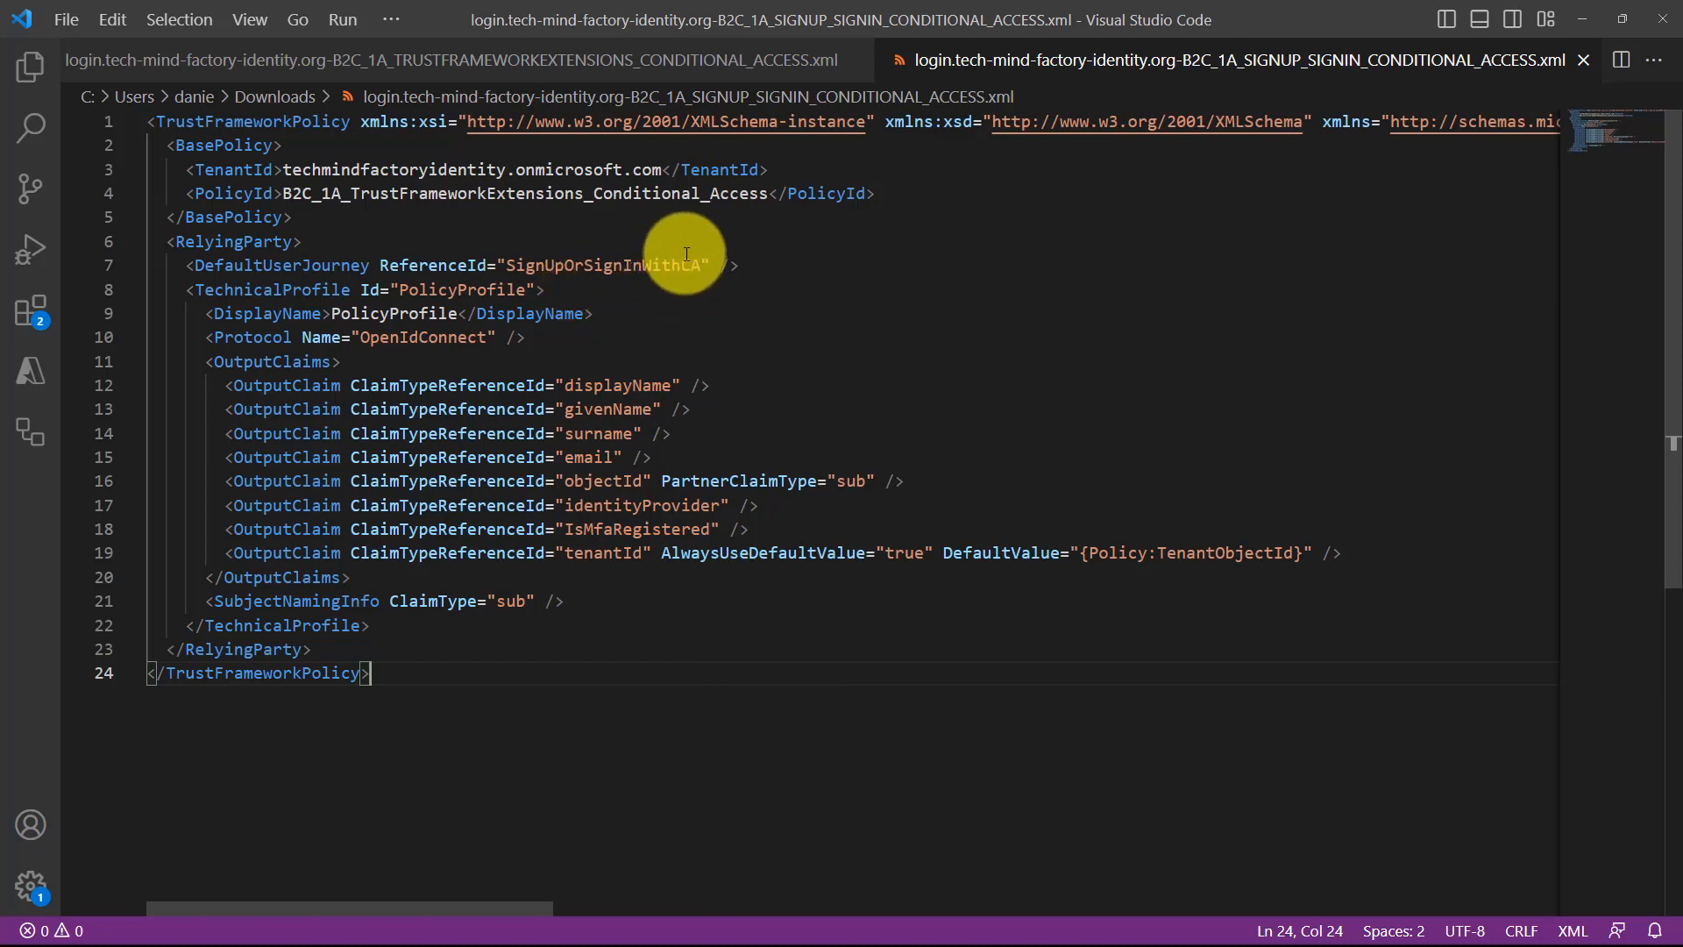
# Follow the line 7 SignUpOrSignInWithCA reference to the UserJourneys section of TRUSTFRAMEWORKEXTENSIONS_CONDITIONAL_ACCESS.xml
pyautogui.click(638, 270)
pyautogui.click(699, 58)
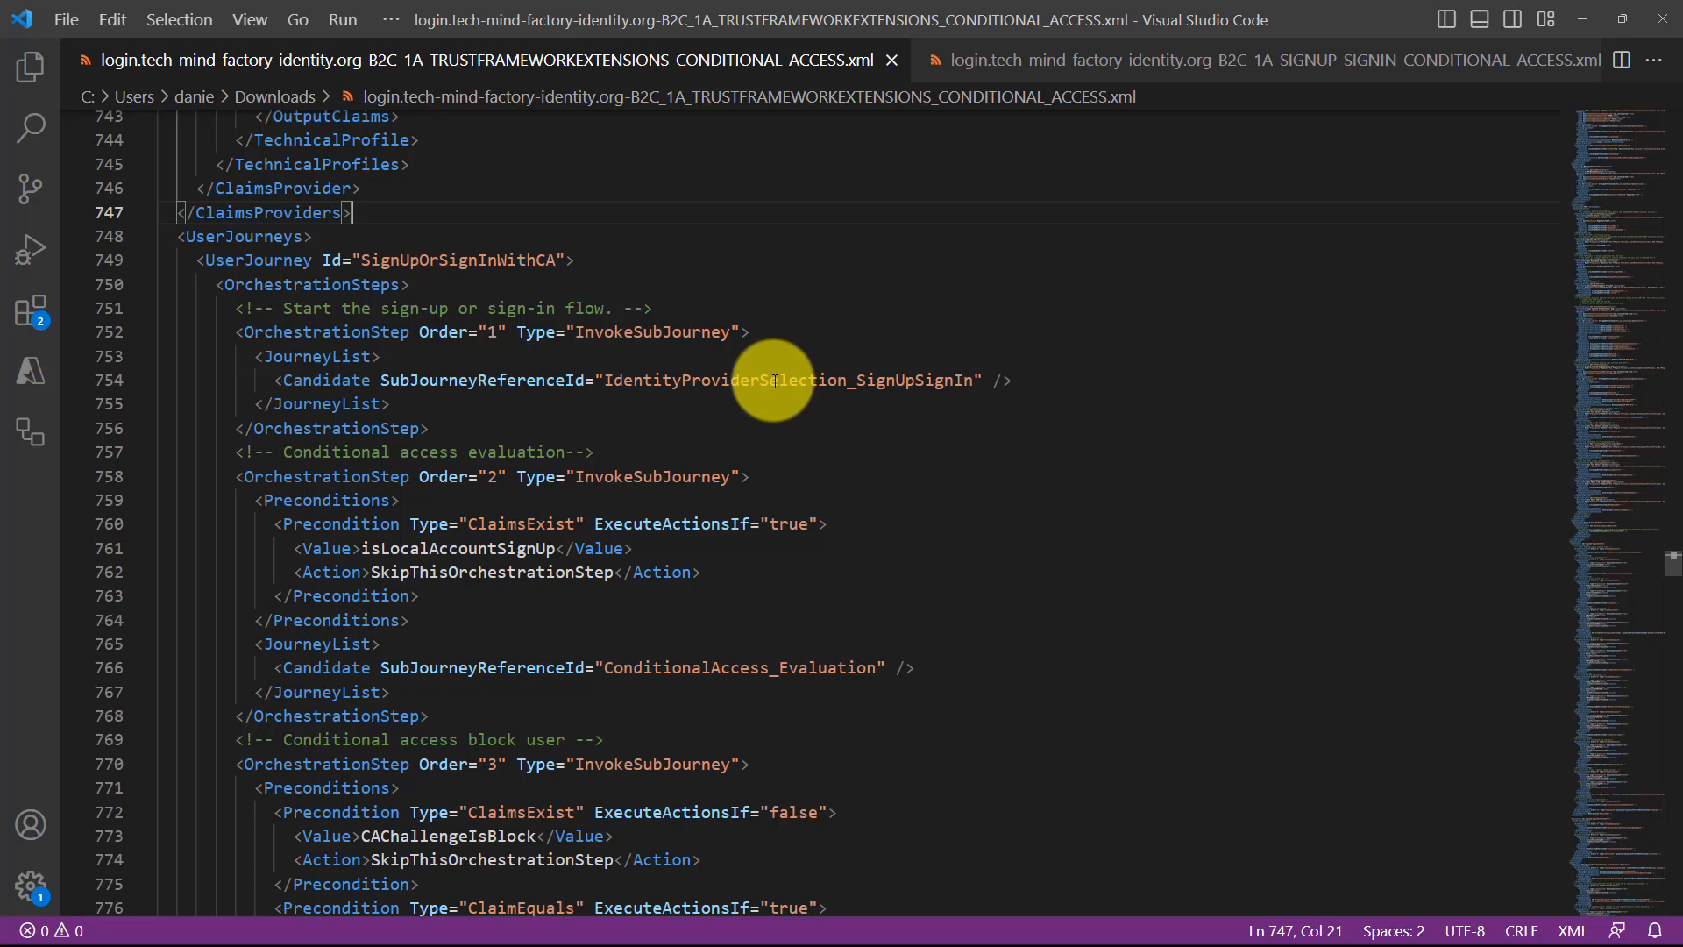
# Search for ConditionalAccess_Evaluation and jump to its SubJourney definition on line 1013
pyautogui.scroll(-2, 774, 380)
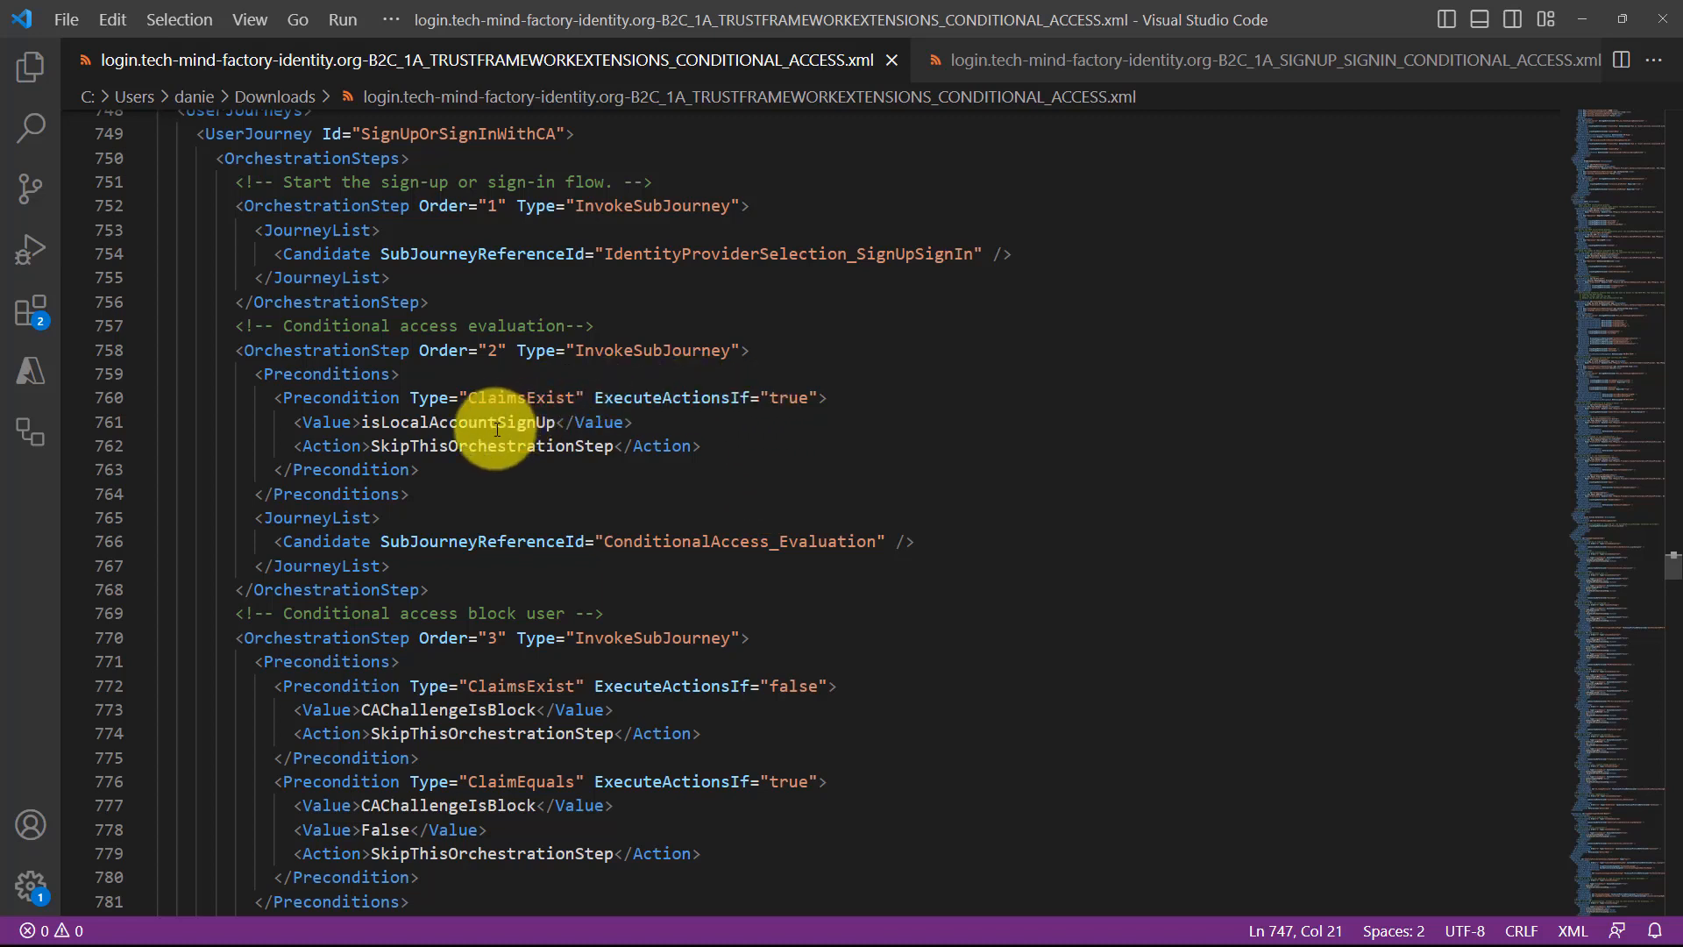
pyautogui.doubleClick(726, 541)
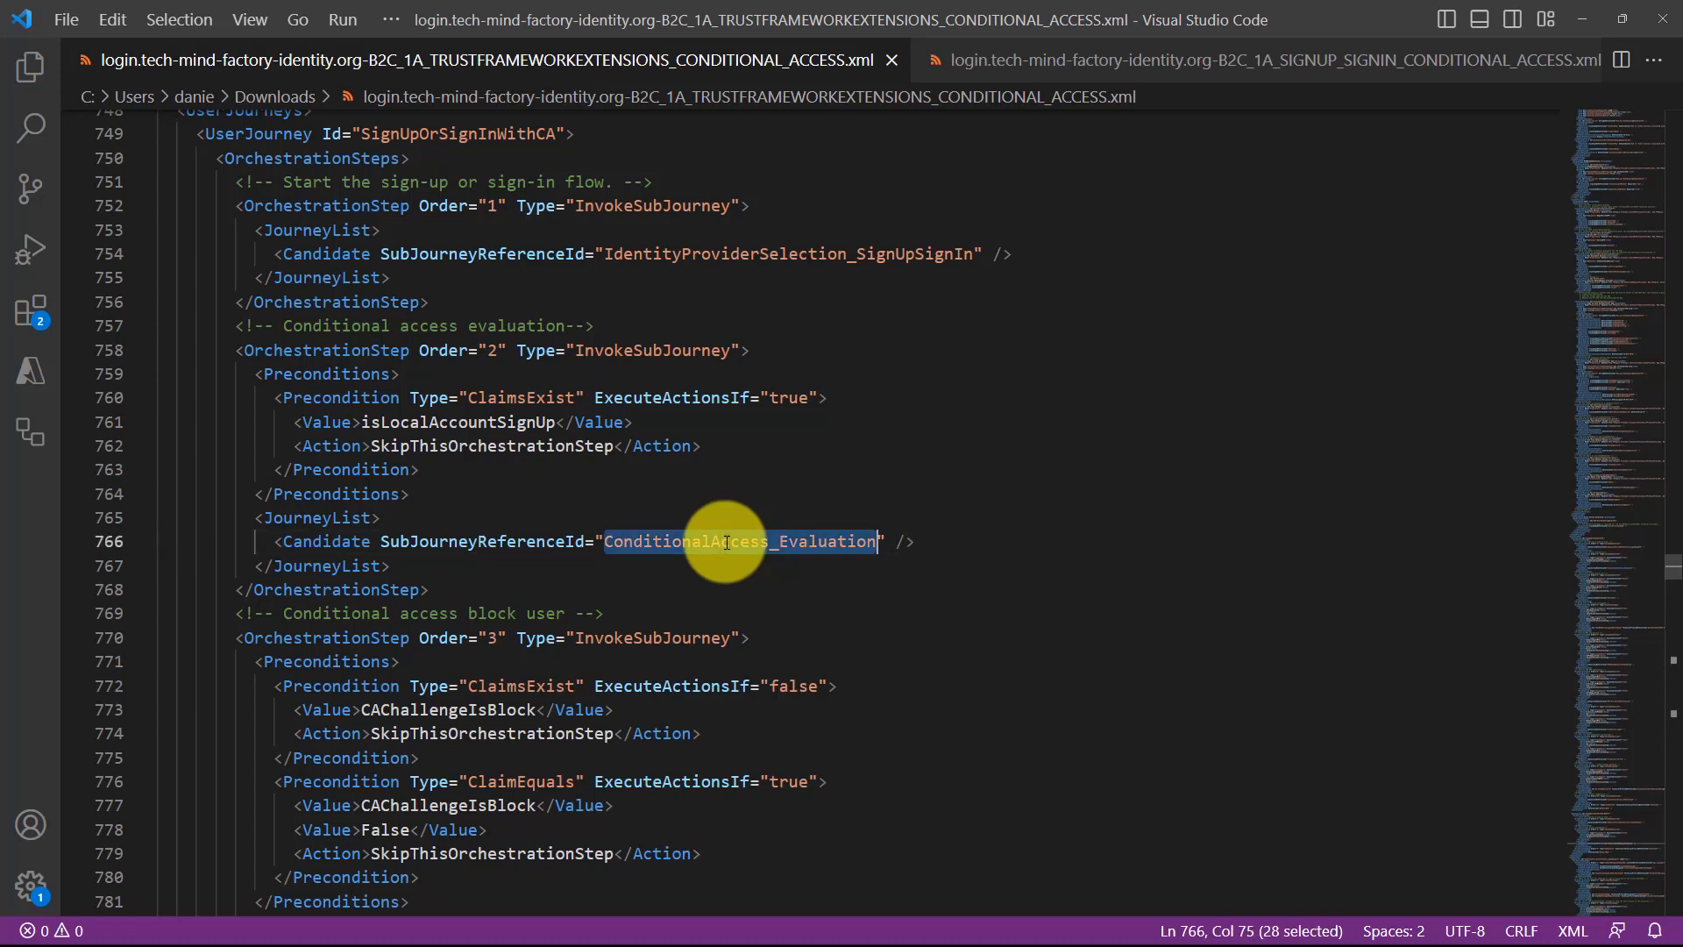
pyautogui.hotkey('ctrl', 'f')
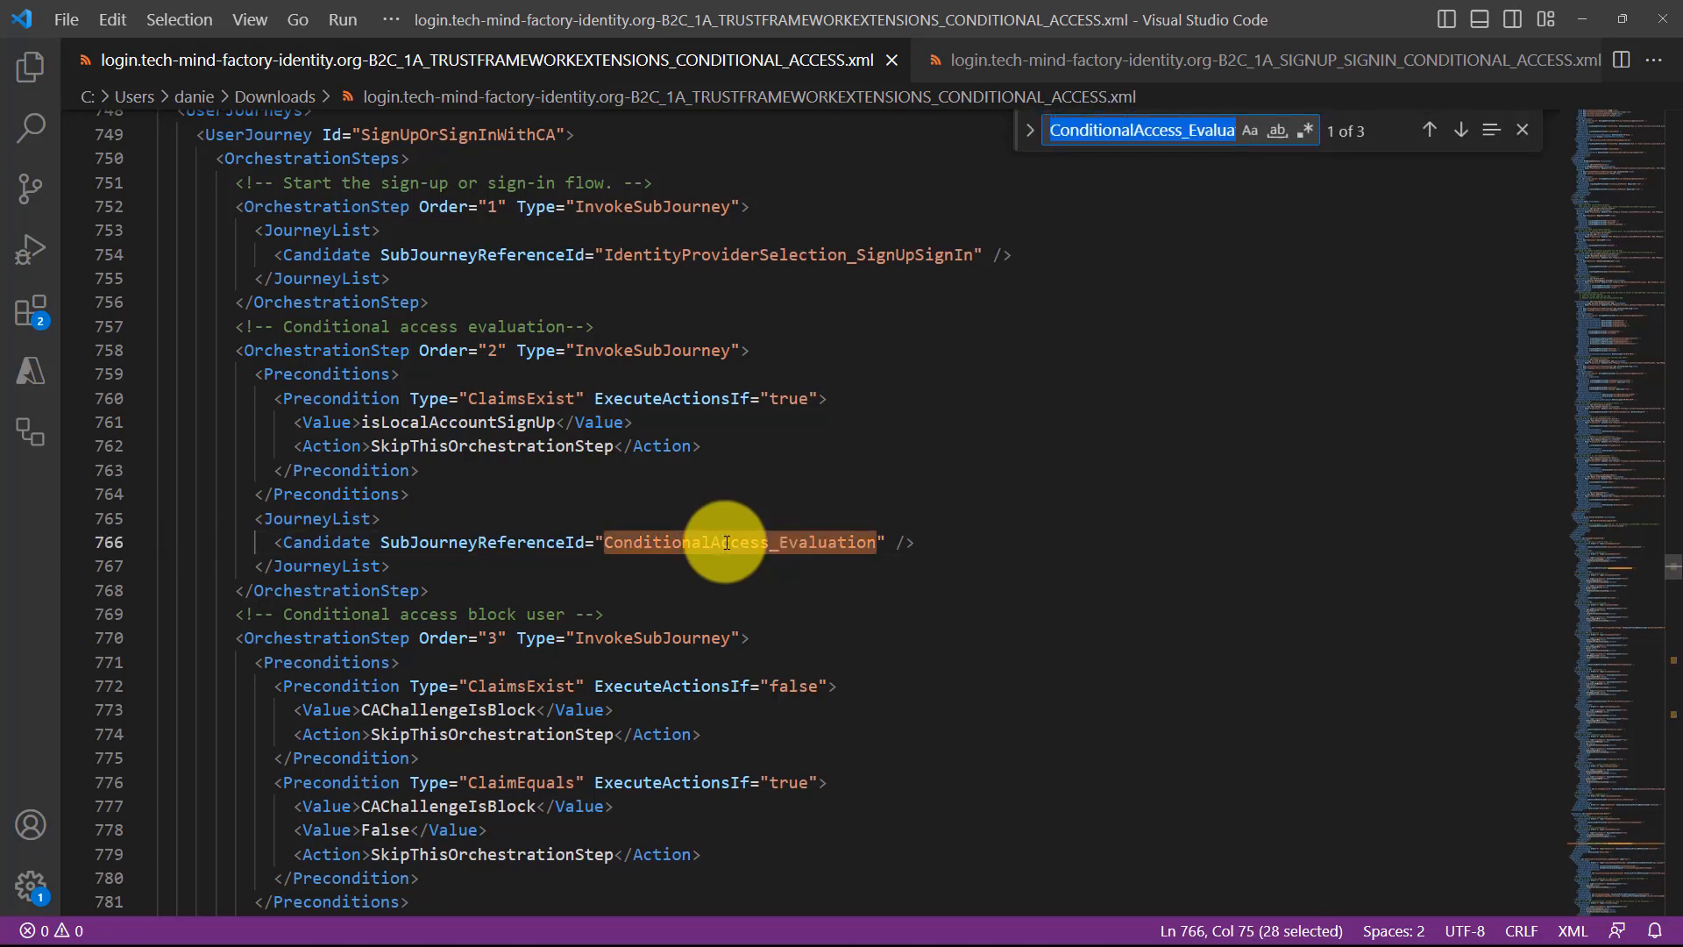
pyautogui.press('Return')
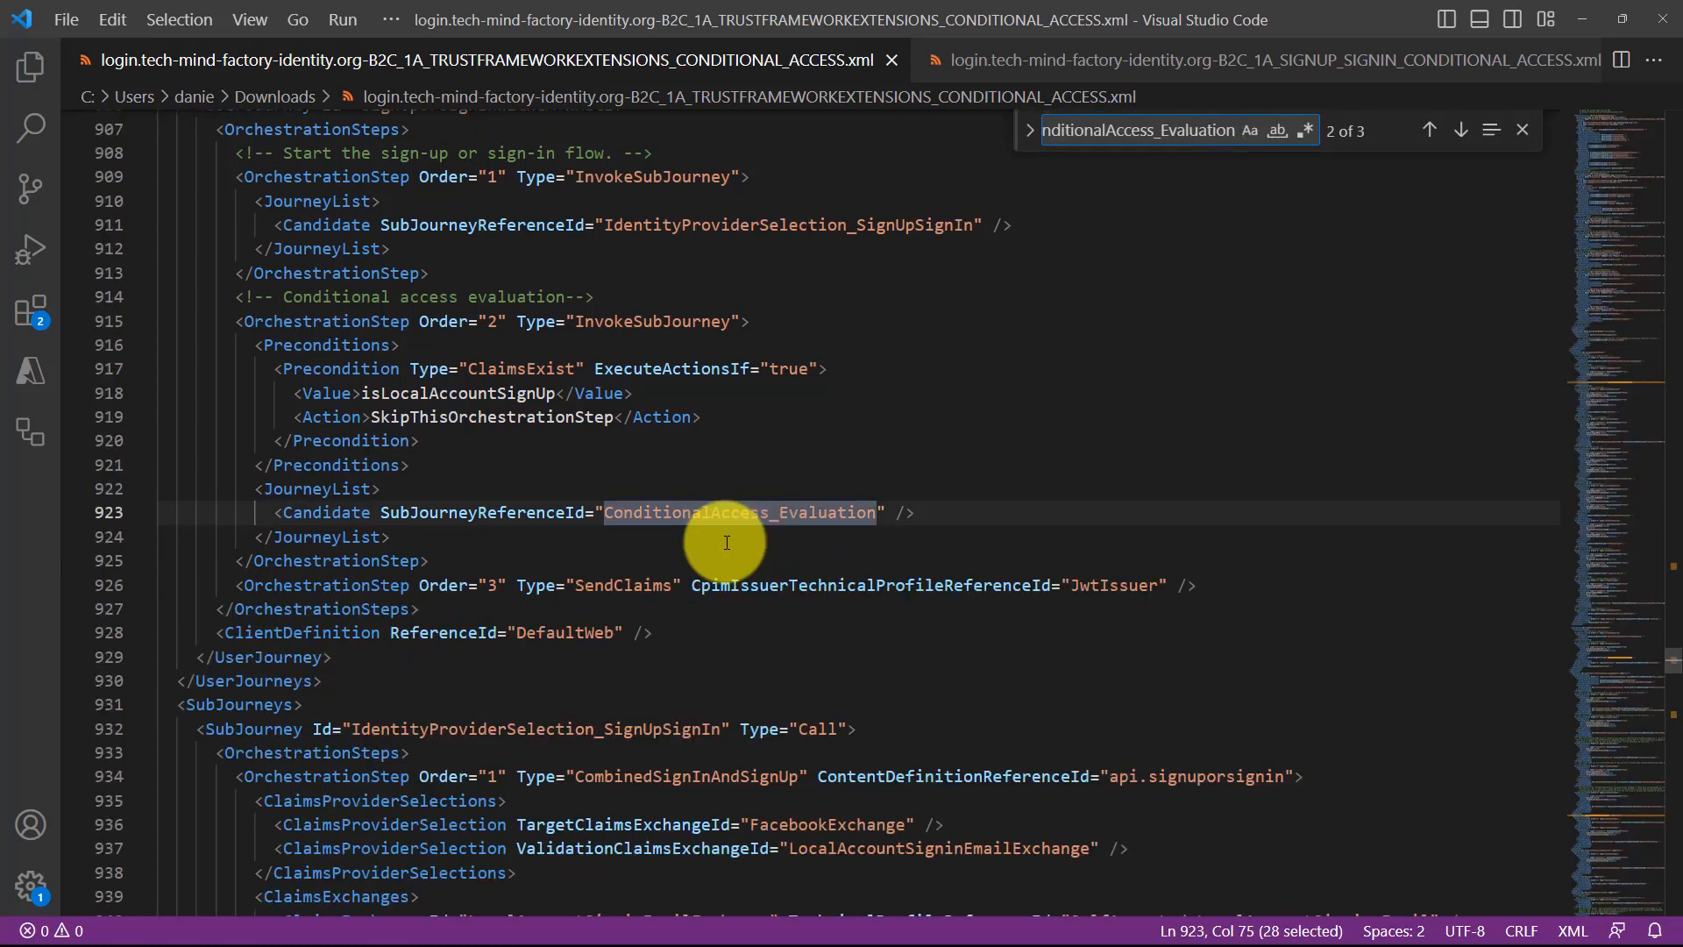
pyautogui.press('Return')
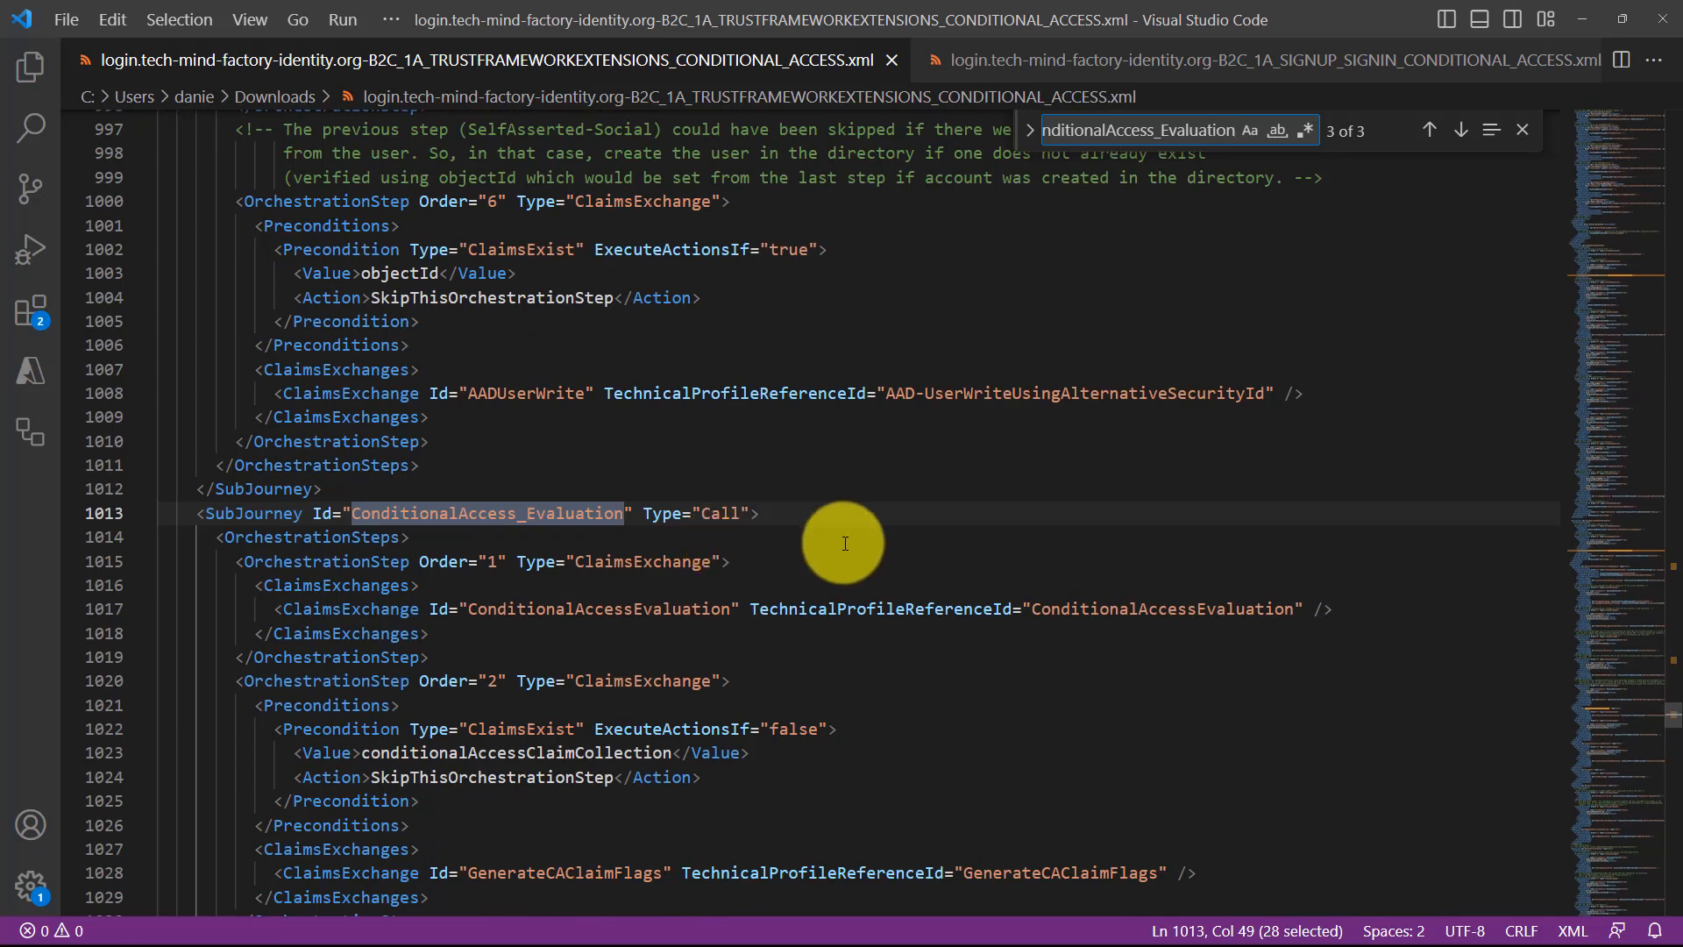
pyautogui.scroll(-2, 834, 549)
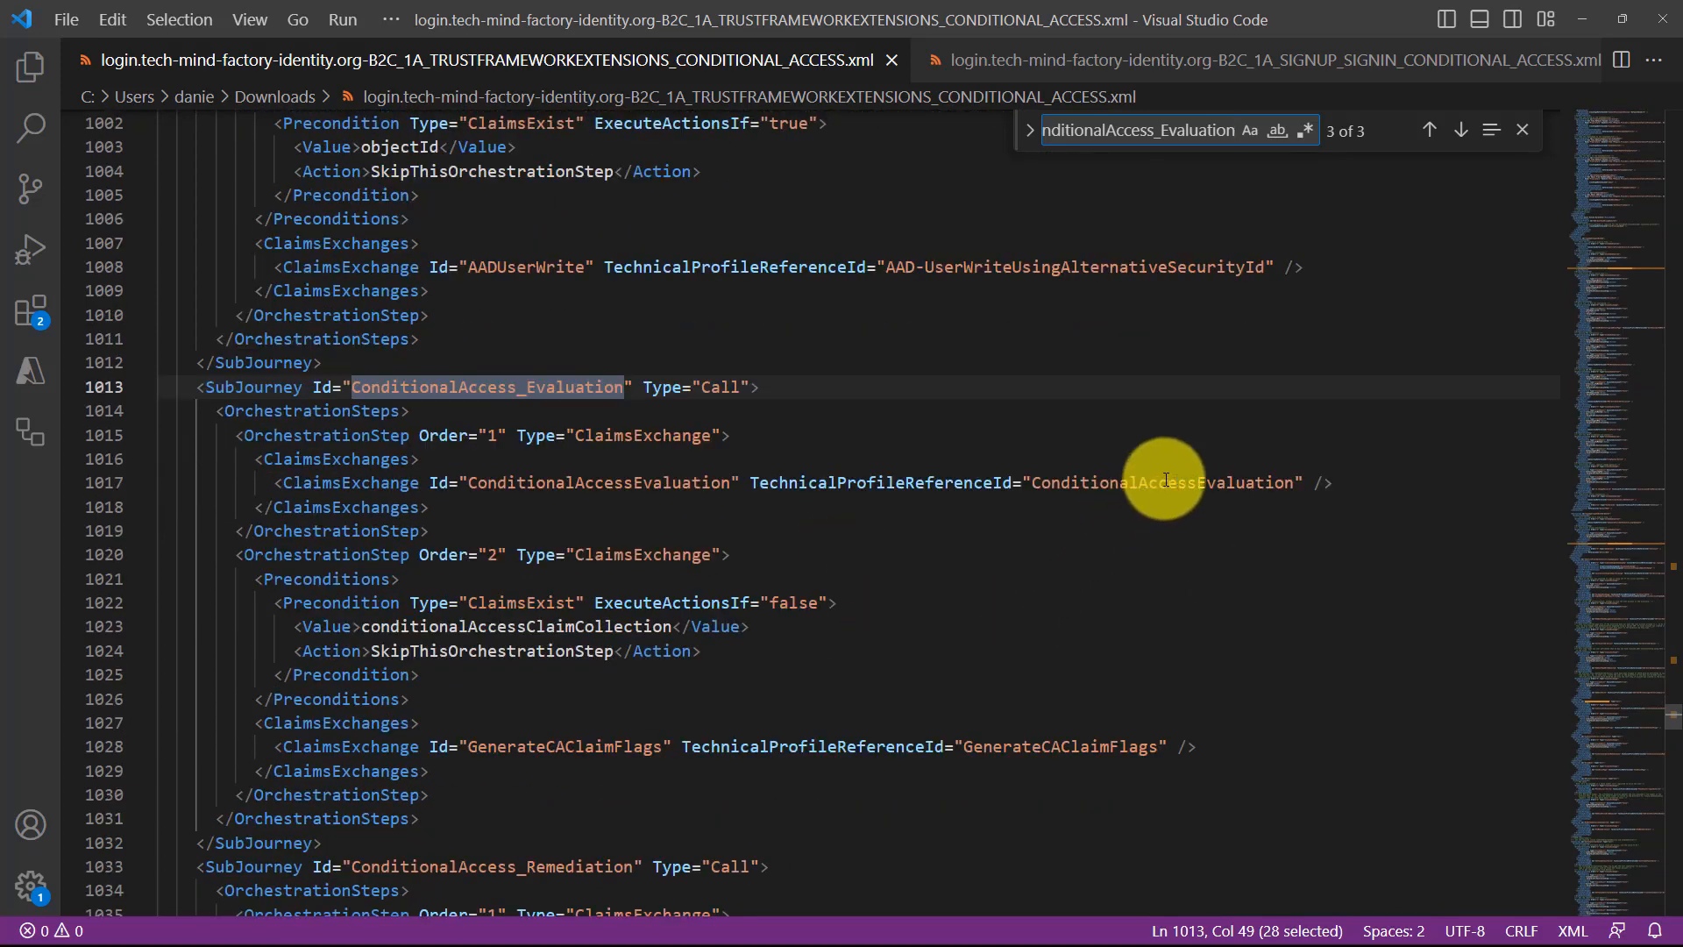
pyautogui.click(1524, 135)
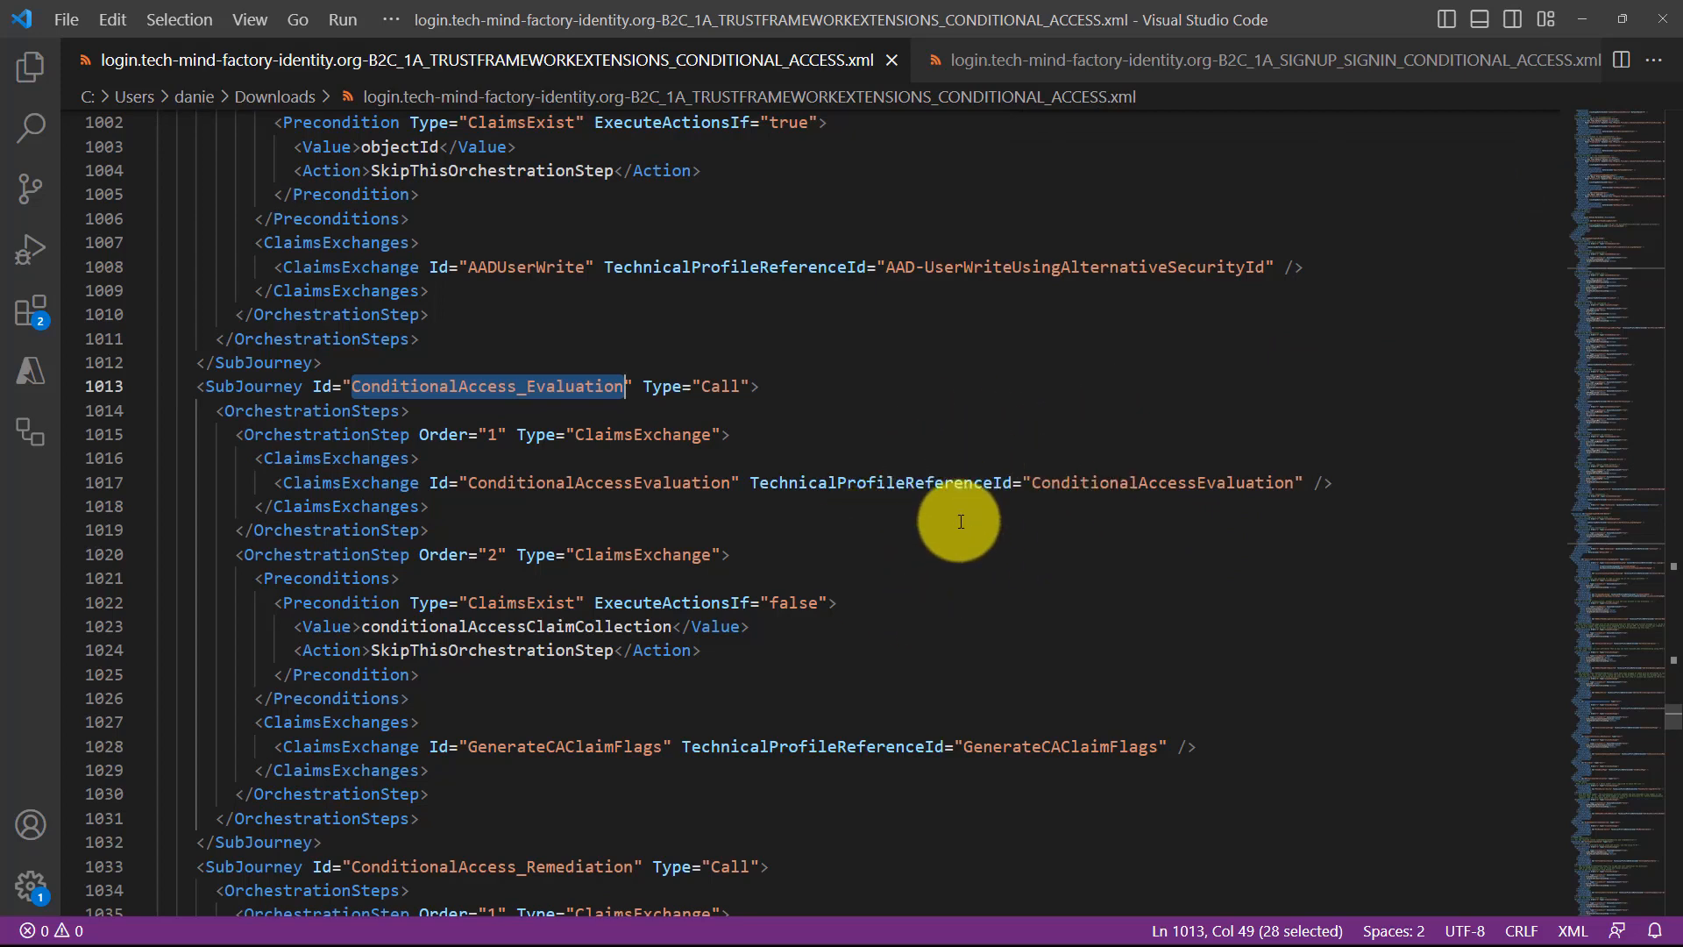
pyautogui.scroll(-3, 960, 521)
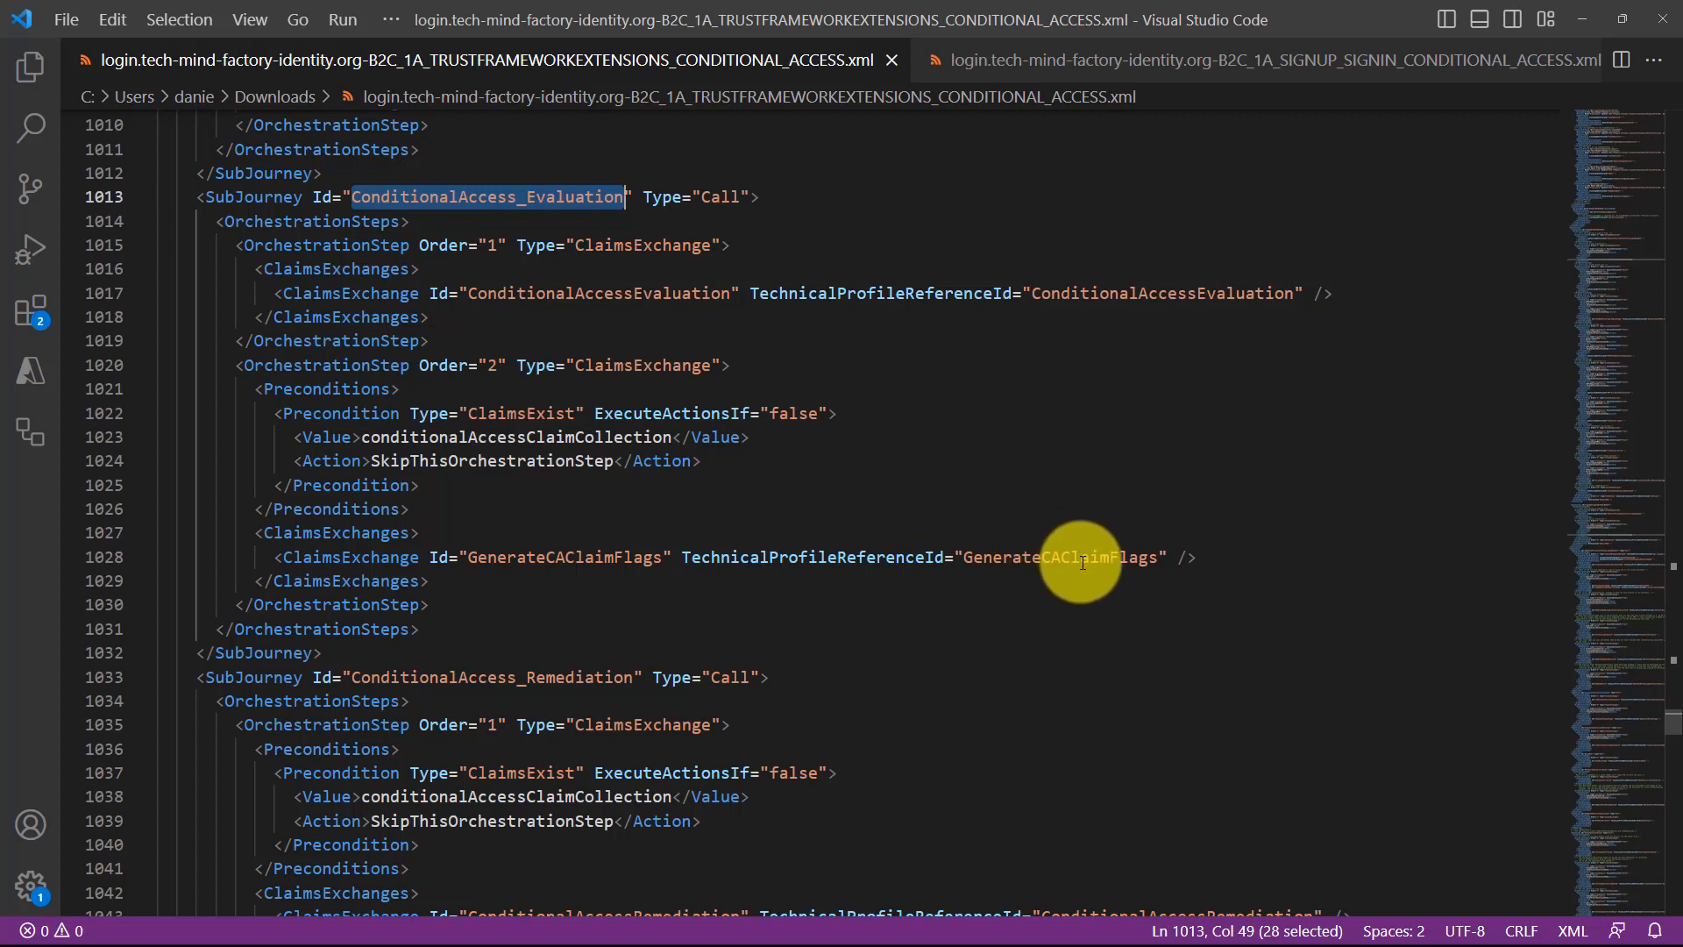
# Search for GenerateCAClaimFlags and jump to its technical profile on line 465
pyautogui.doubleClick(1079, 558)
pyautogui.hotkey('ctrl', 'f')
pyautogui.press('Return')
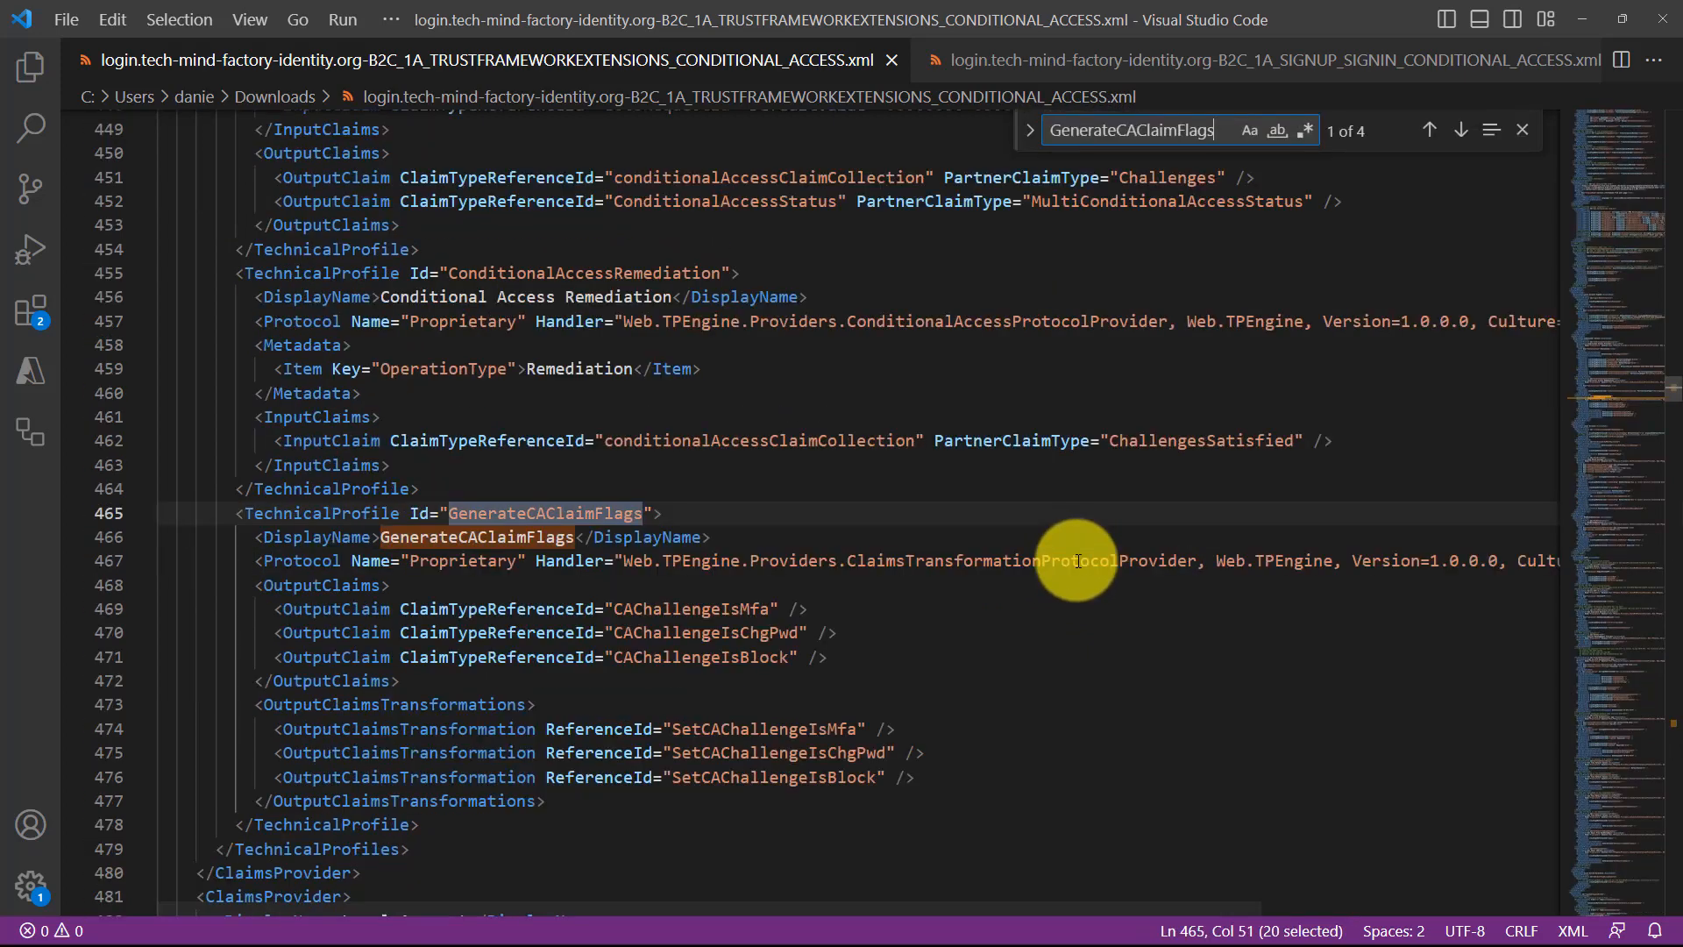
pyautogui.click(1520, 133)
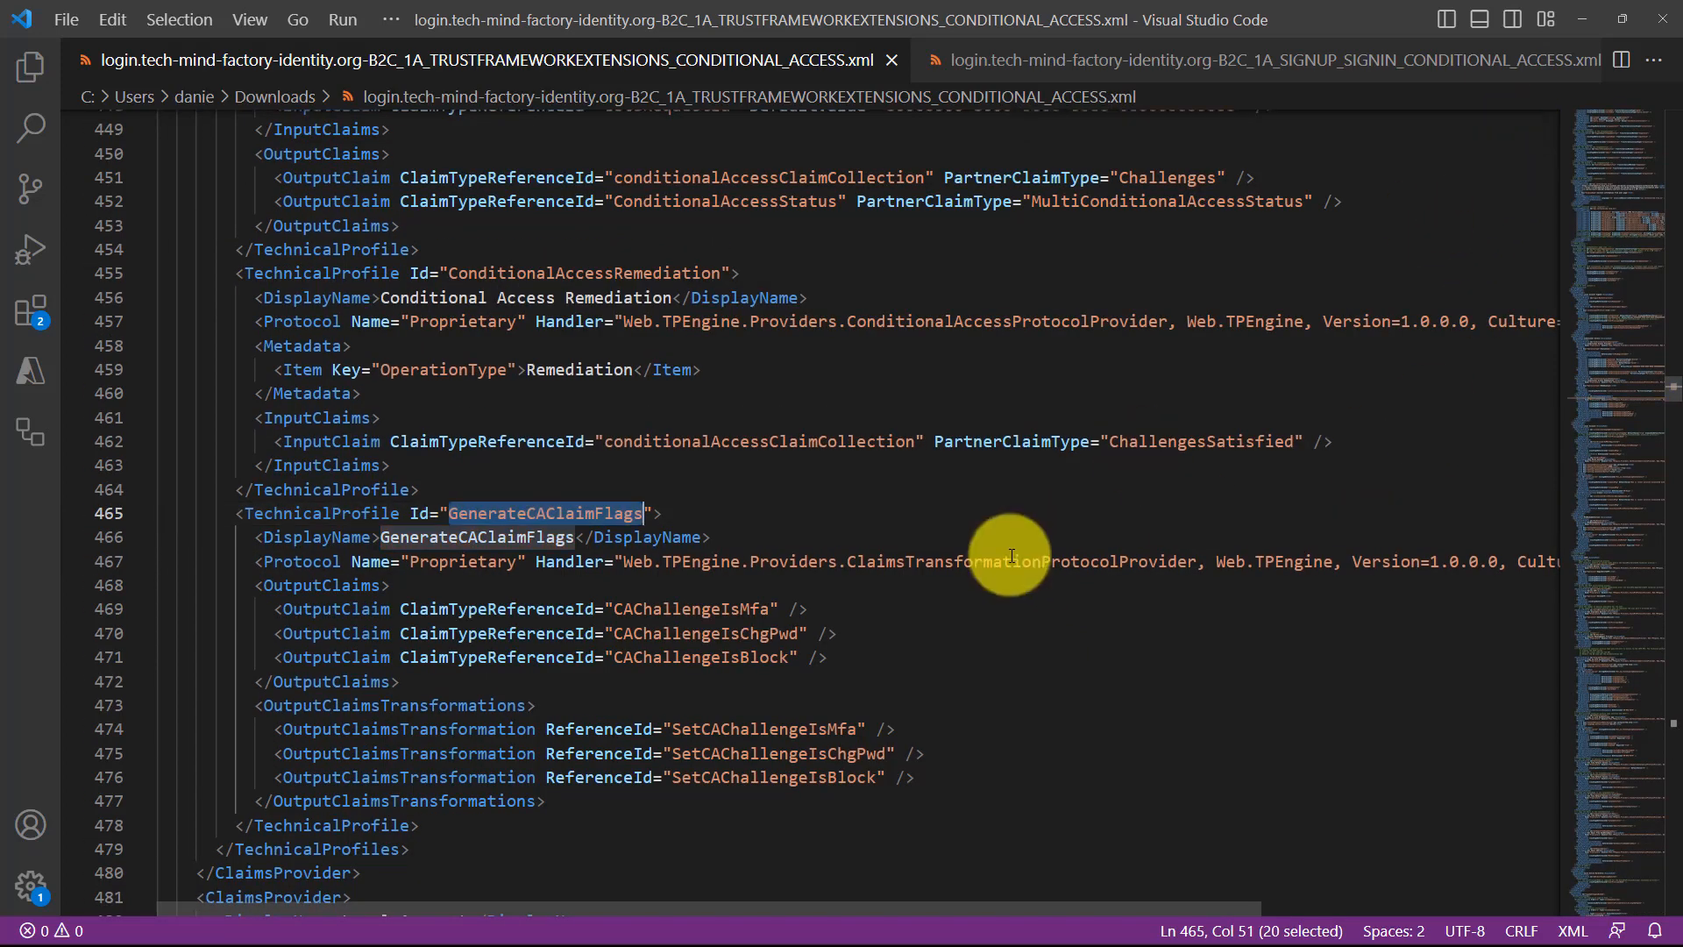
pyautogui.scroll(-2, 1009, 561)
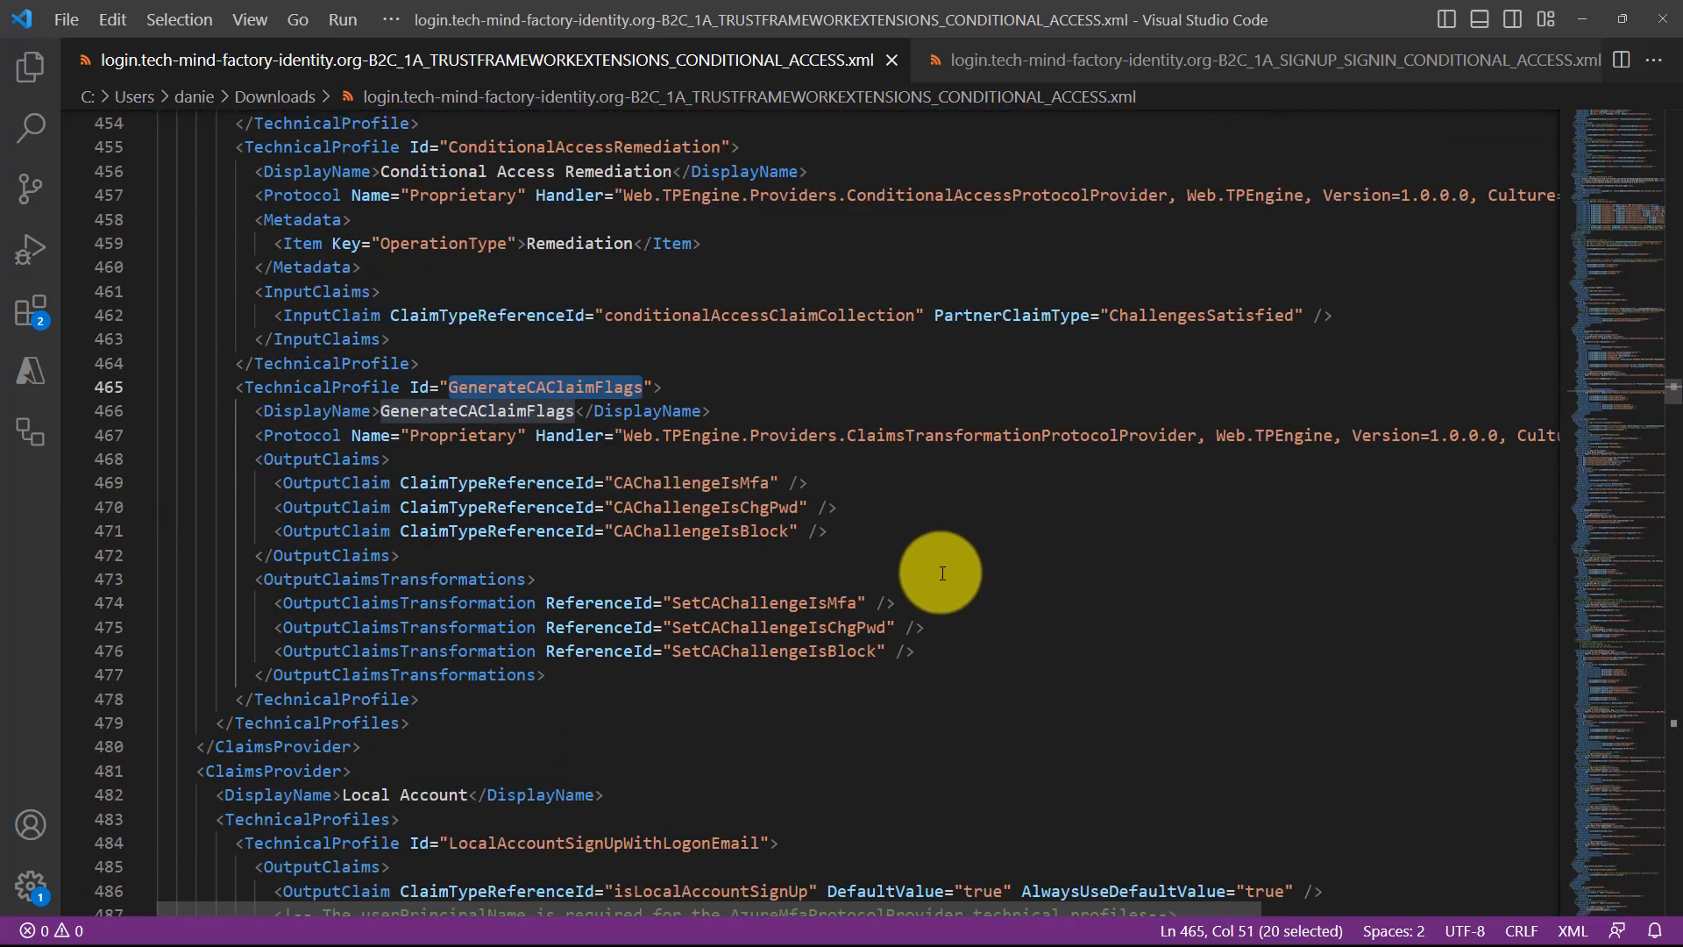
# Highlight the CAChallengeIsMfa, CAChallengeIsChgPwd and CAChallengeIsBlock output claims and the profile name
pyautogui.click(826, 485)
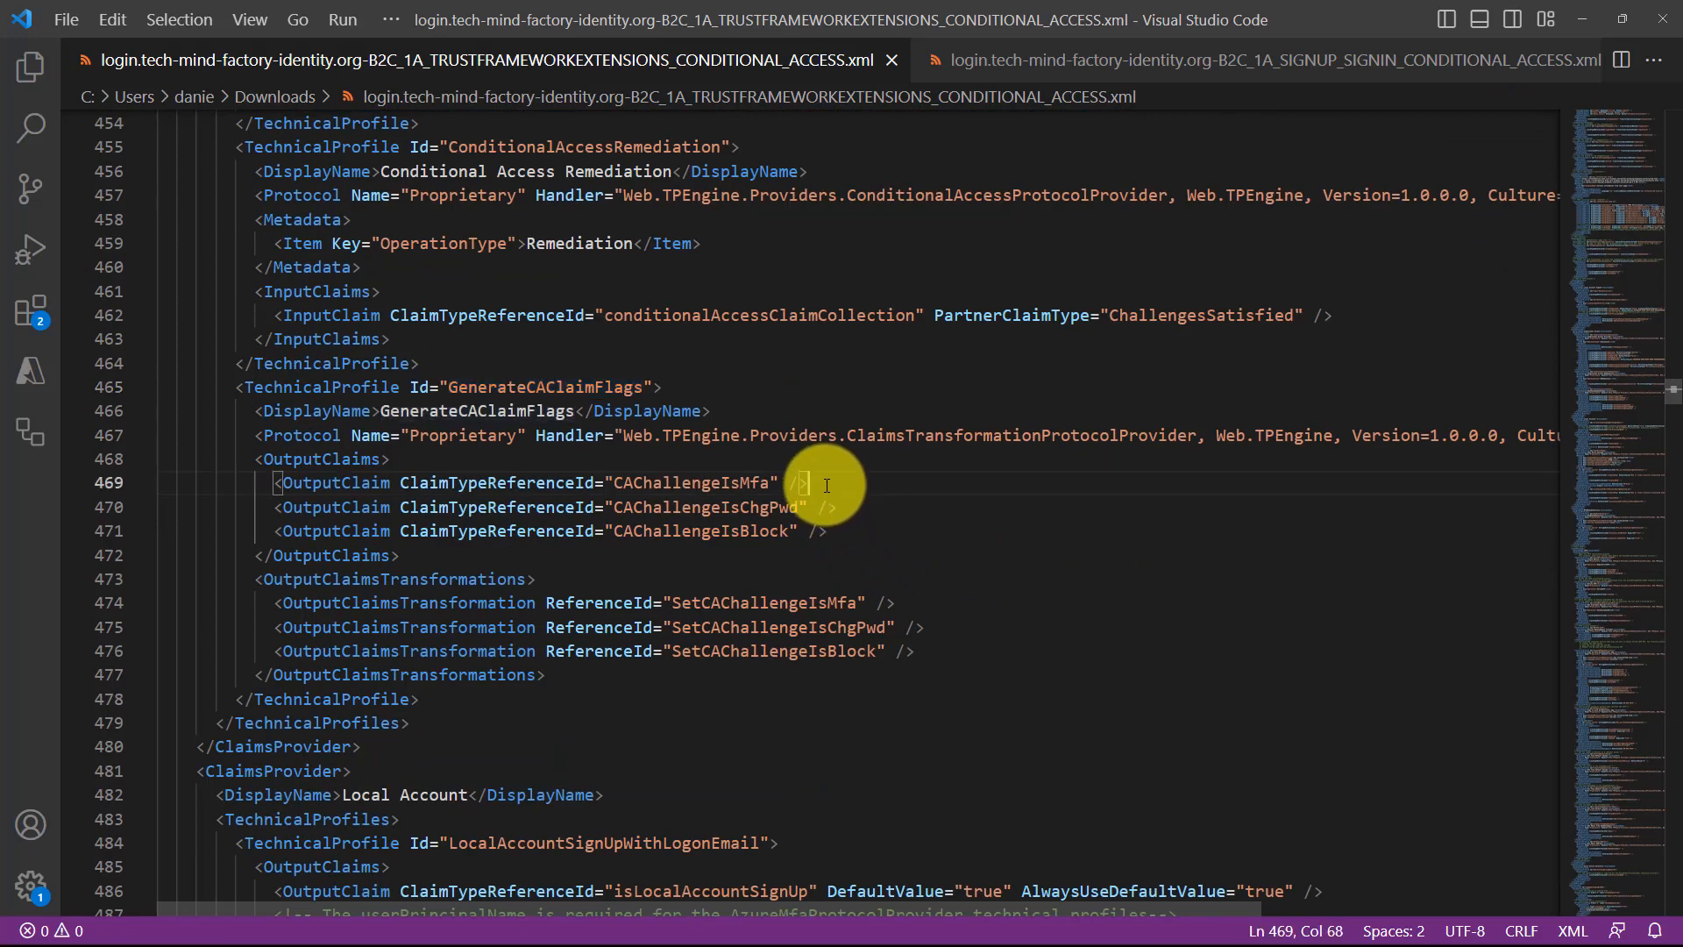
pyautogui.click(732, 485)
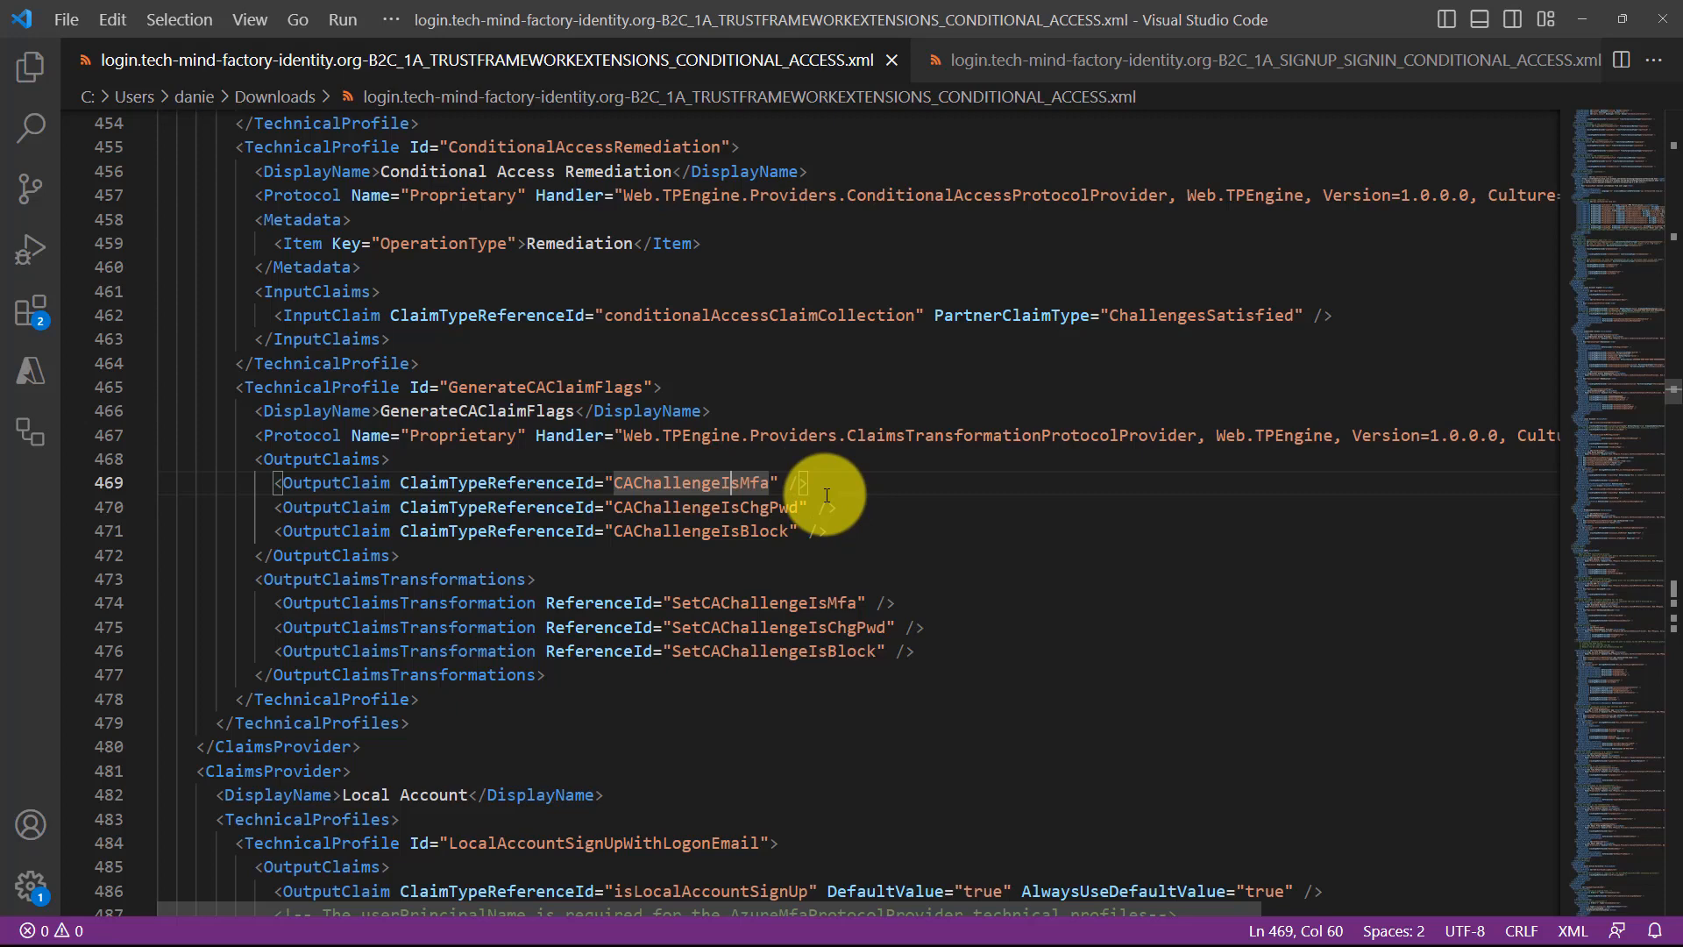
pyautogui.click(791, 508)
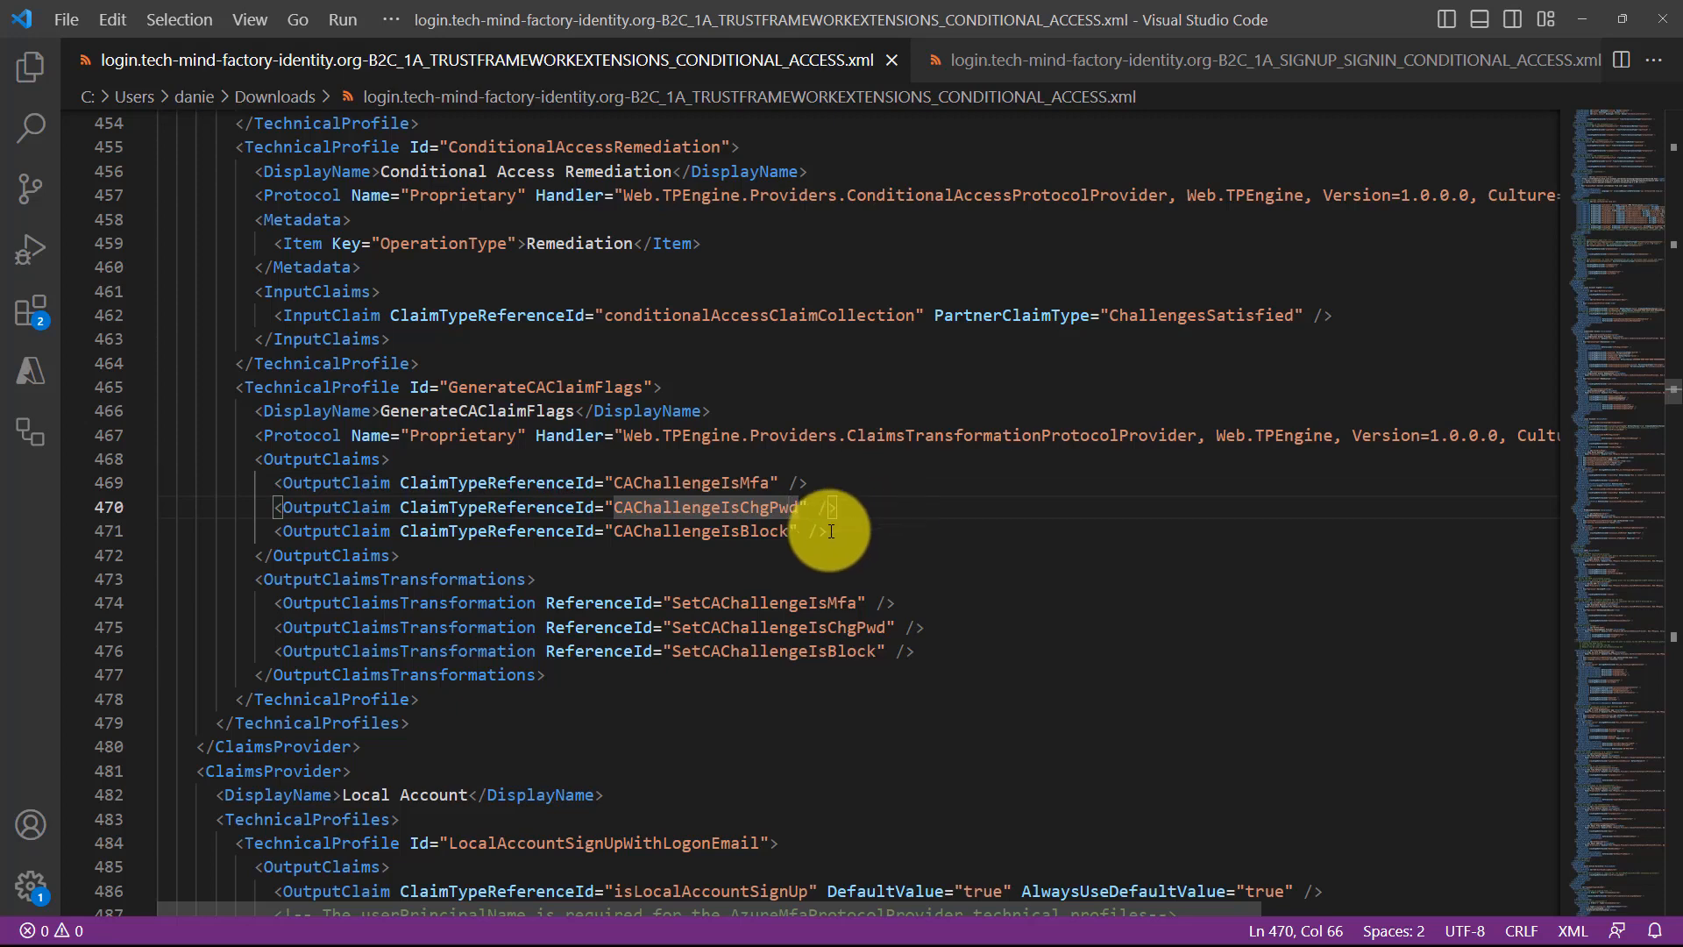
pyautogui.click(771, 531)
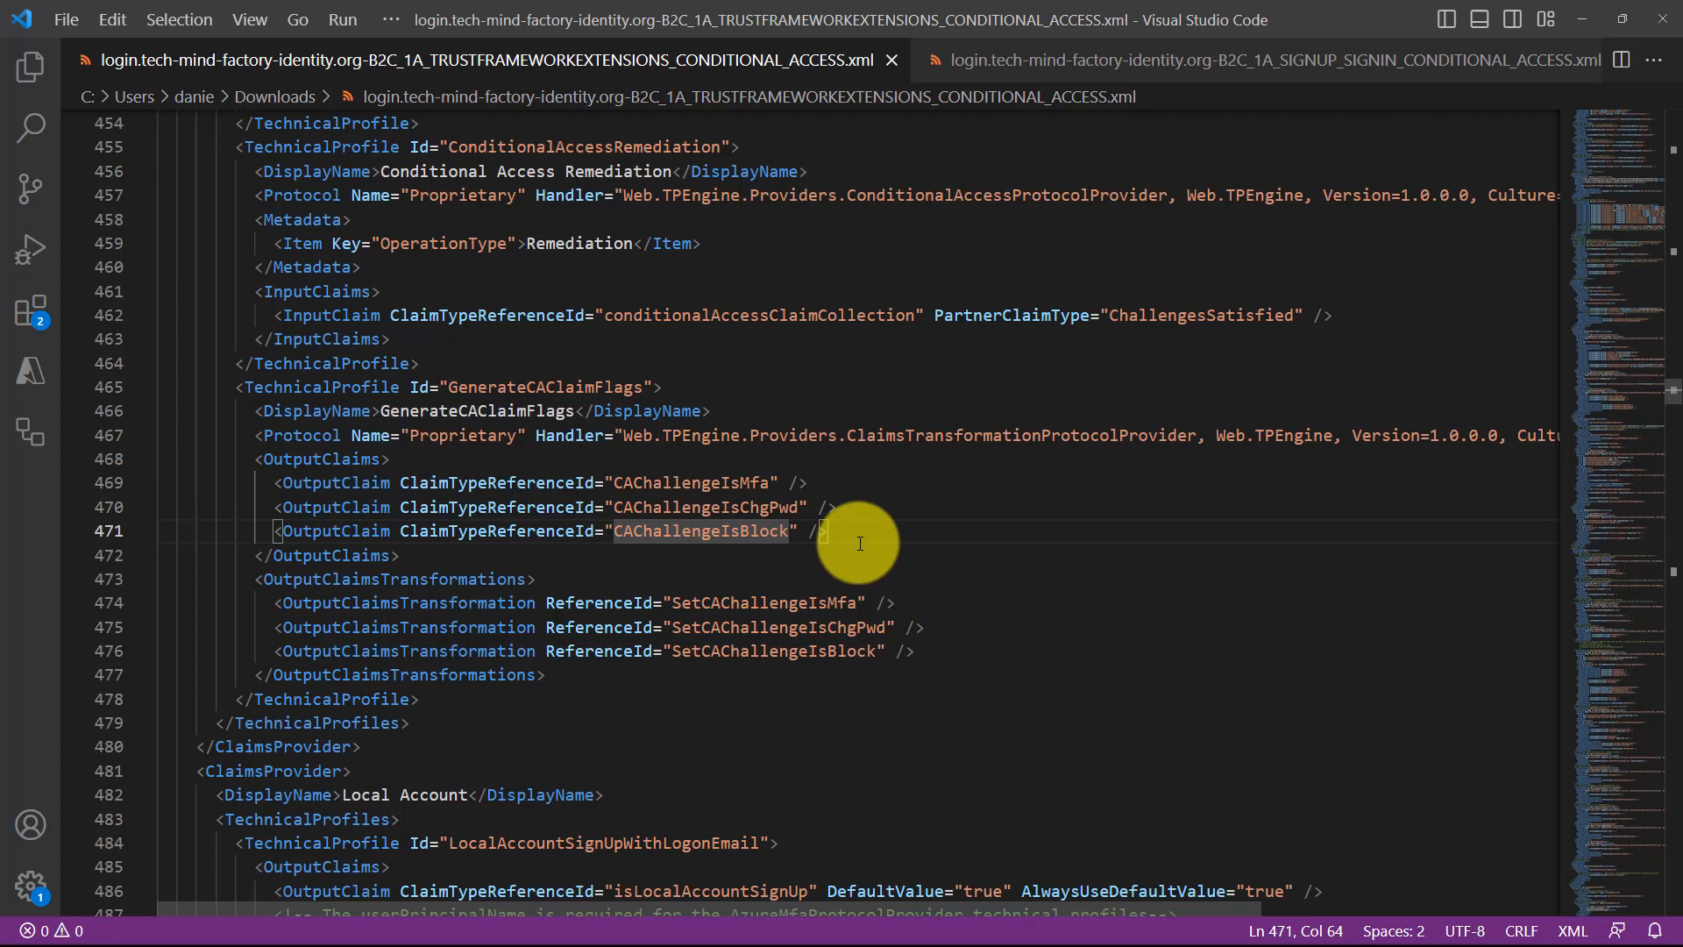
pyautogui.doubleClick(608, 386)
# Return to the GenerateCAClaimFlags call and review the ConditionalAccess_Remediation sub-journey with its ShowBlockPage reference
pyautogui.hotkey('ctrl', 'f')
pyautogui.press('Return')
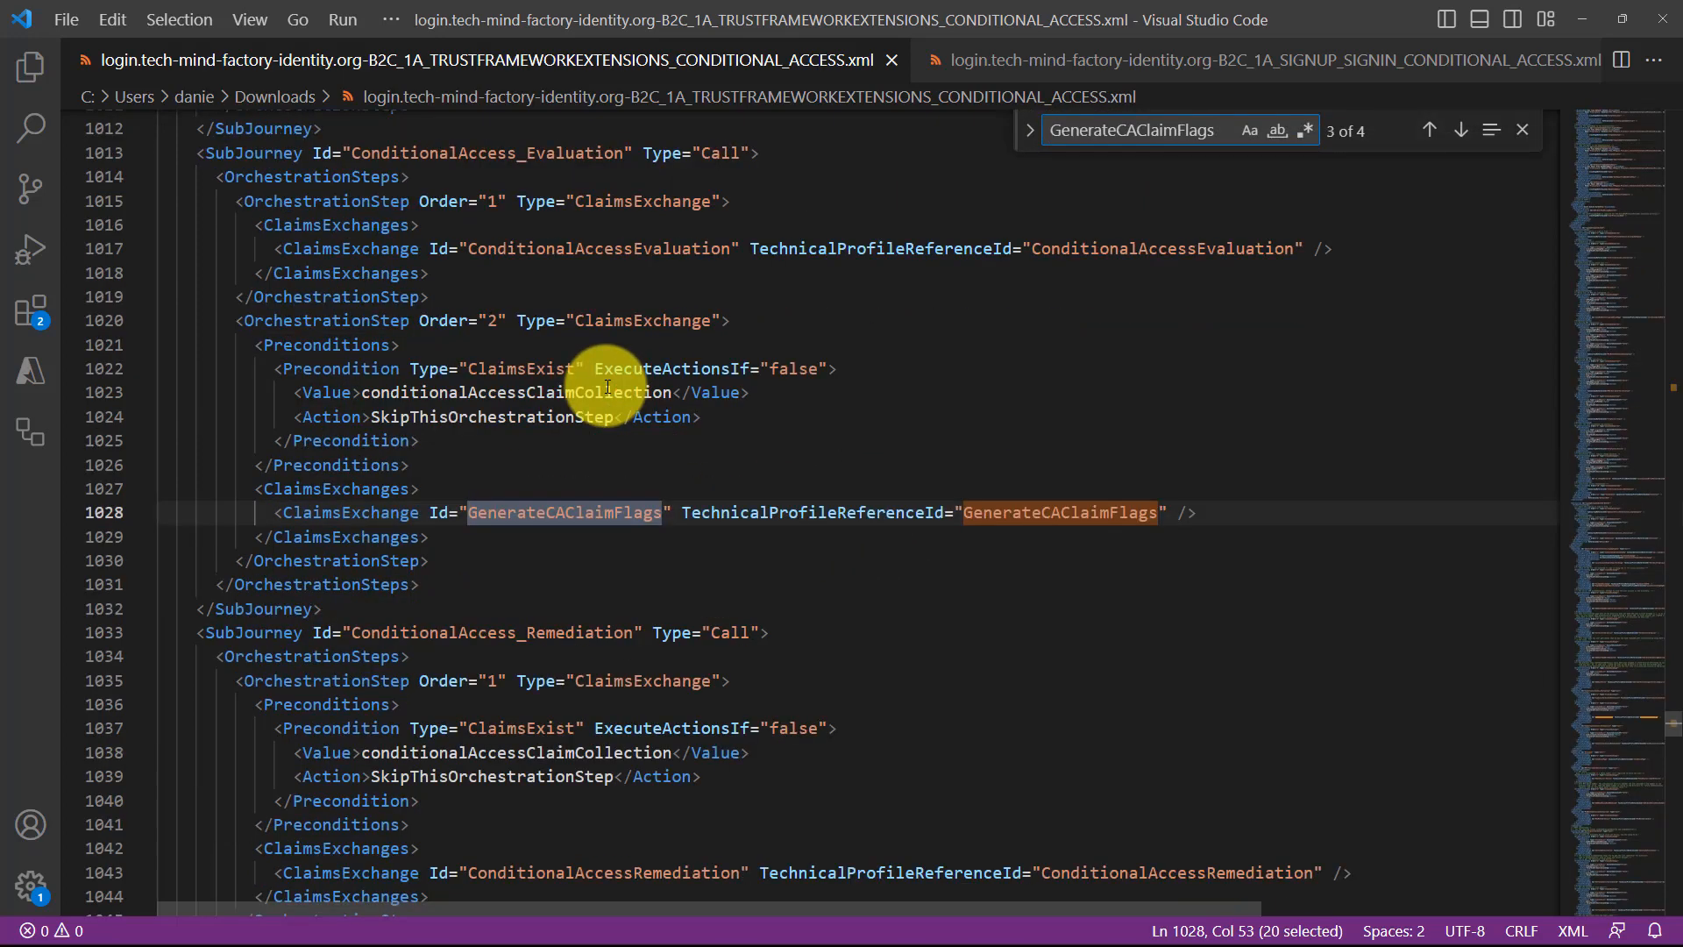
pyautogui.scroll(-3, 676, 537)
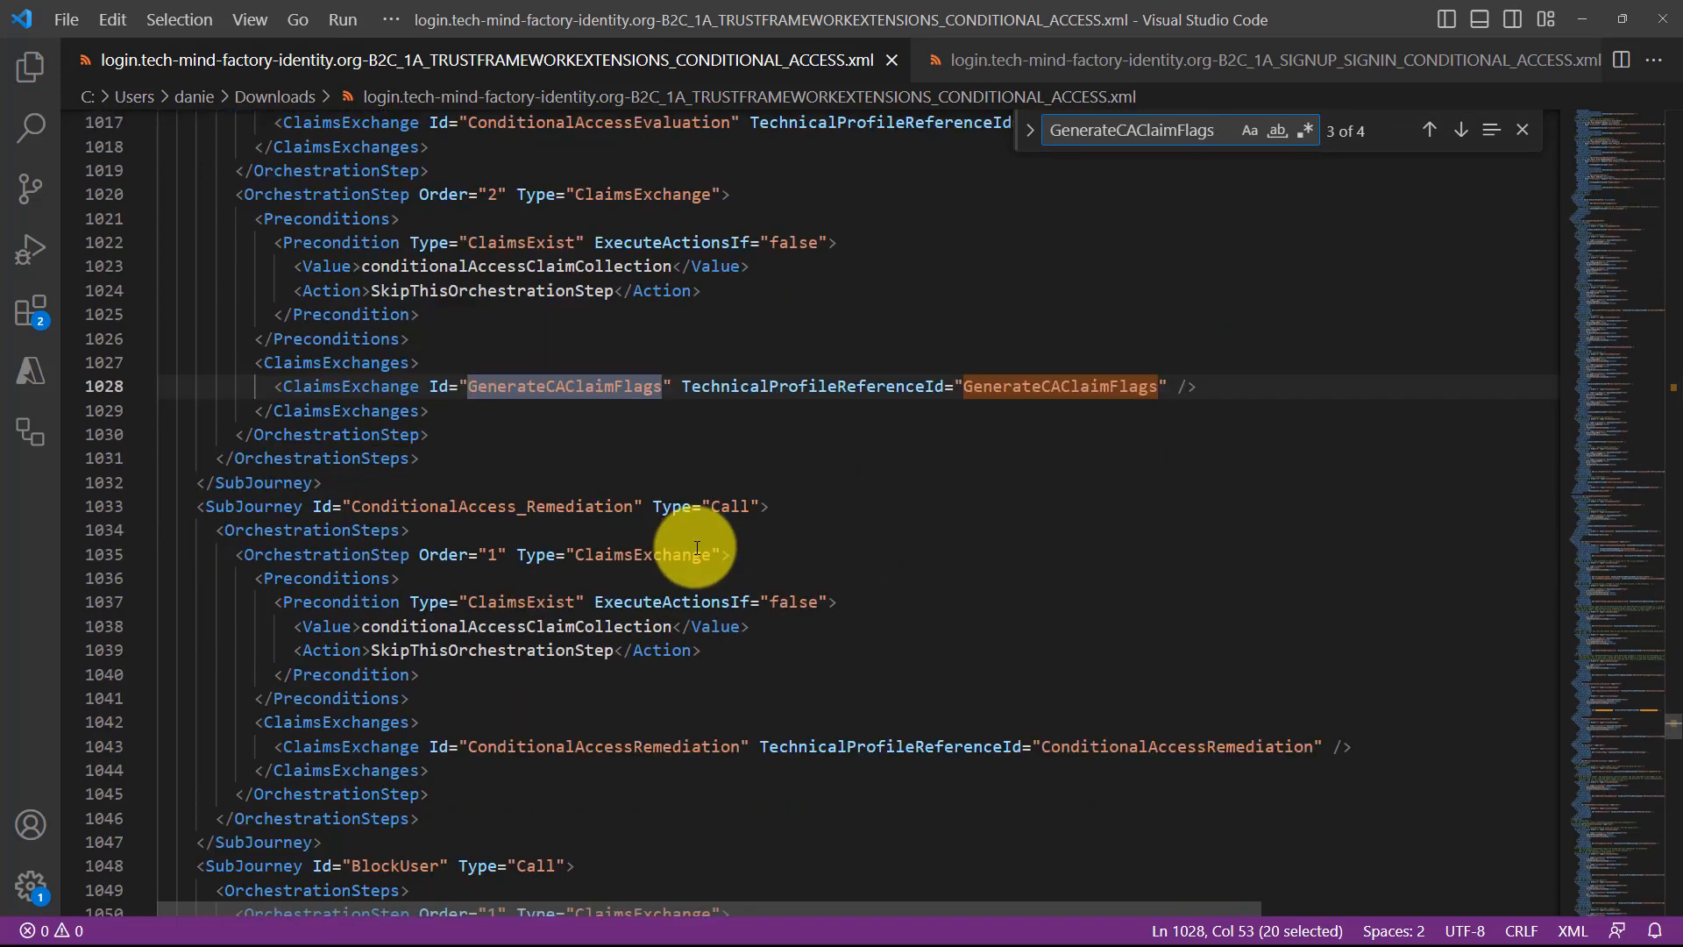
pyautogui.click(488, 443)
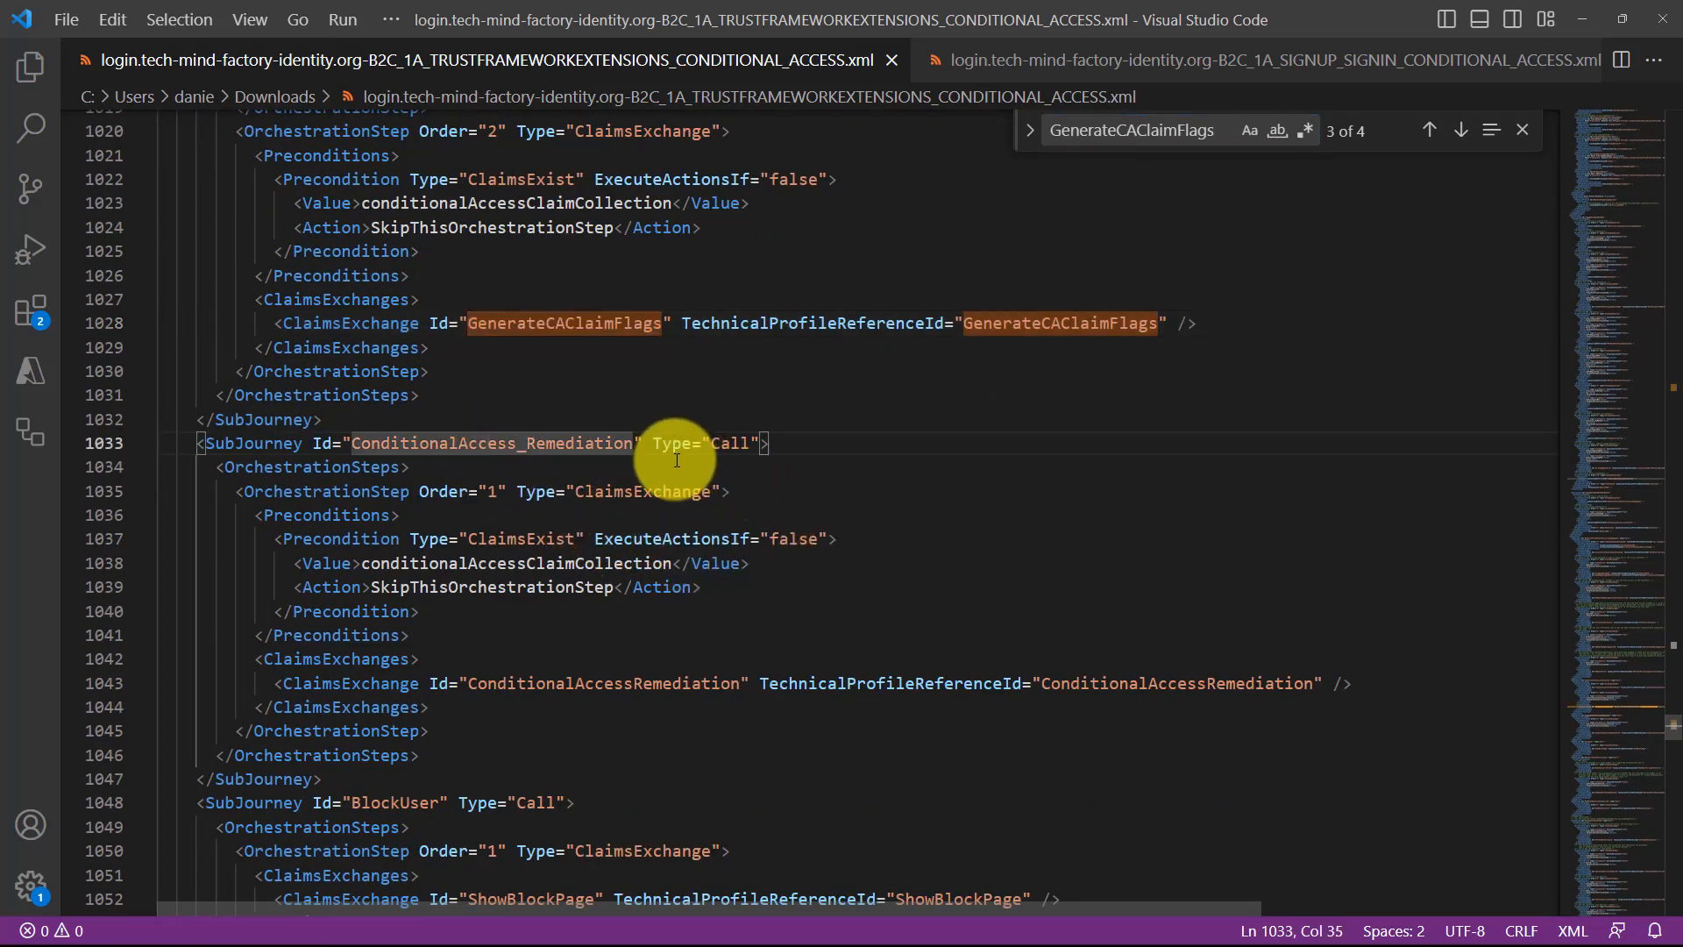
pyautogui.scroll(-1, 675, 466)
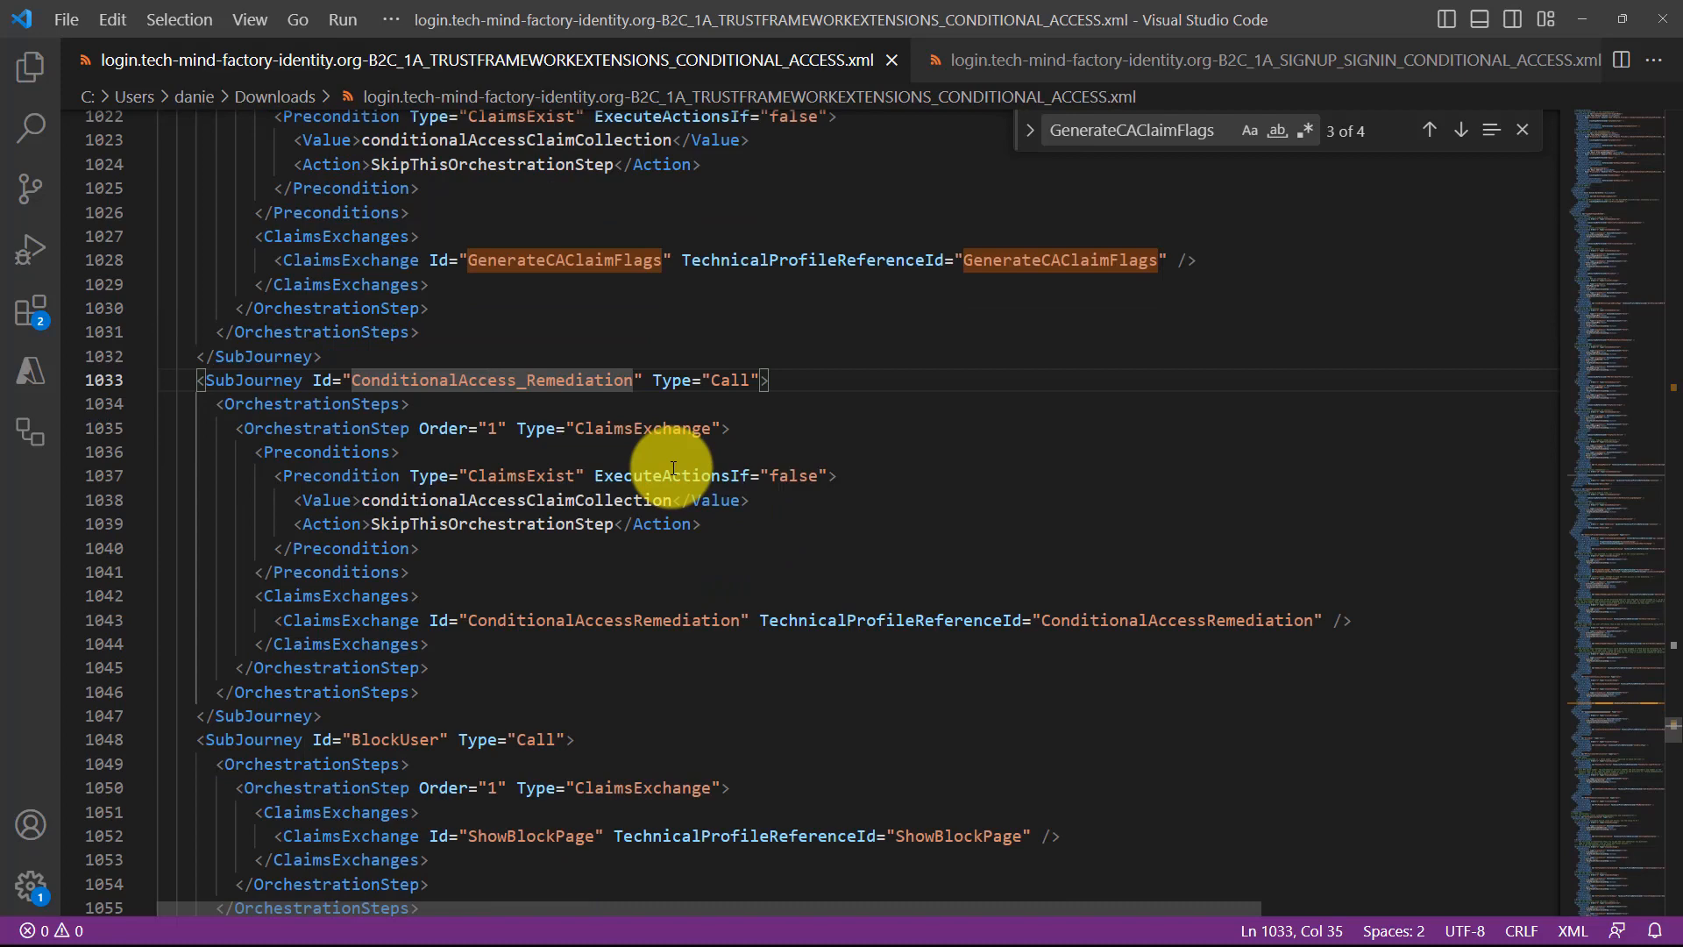
pyautogui.scroll(-1, 672, 467)
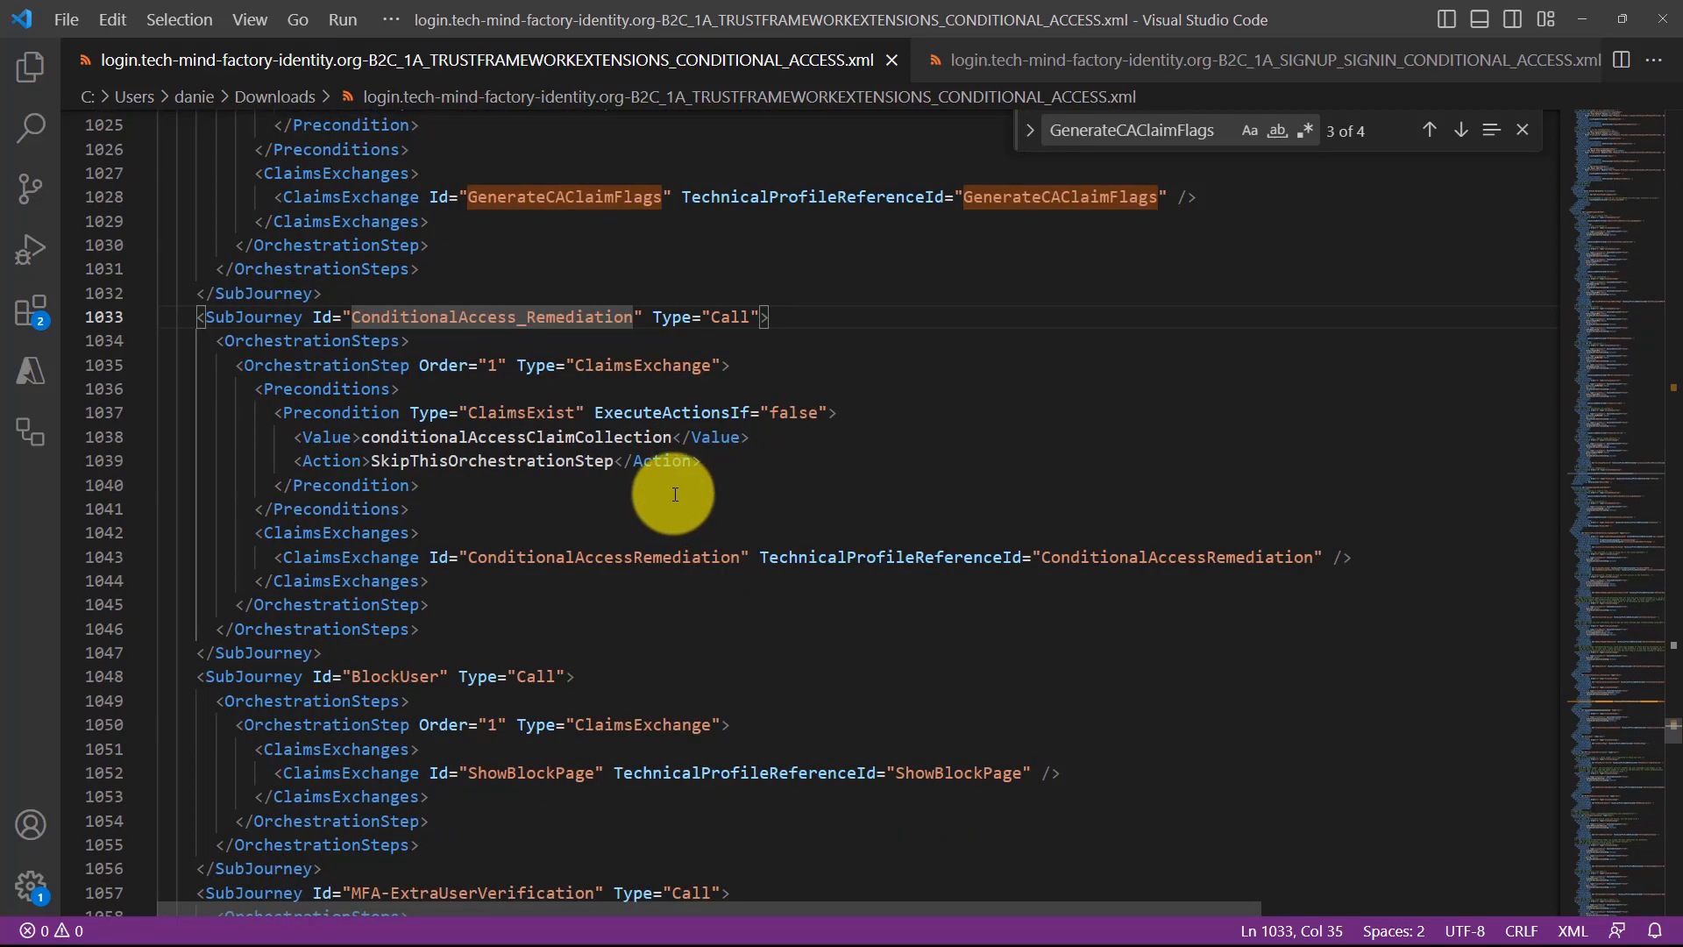
pyautogui.scroll(-2, 675, 494)
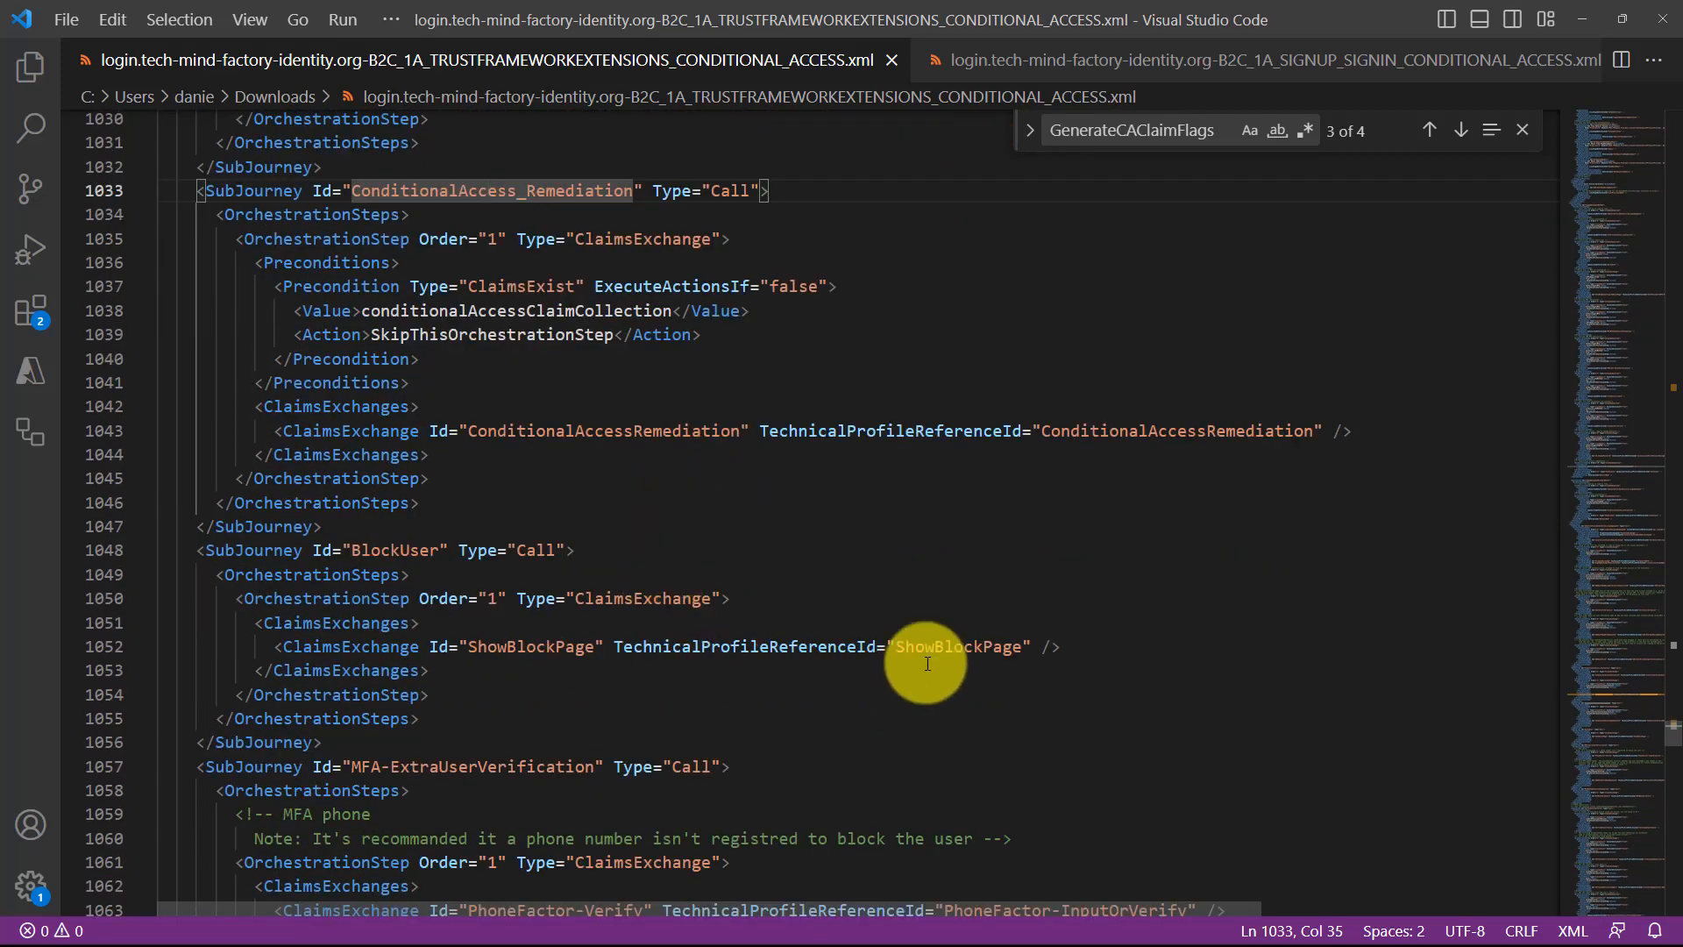
pyautogui.doubleClick(962, 649)
pyautogui.click(1522, 130)
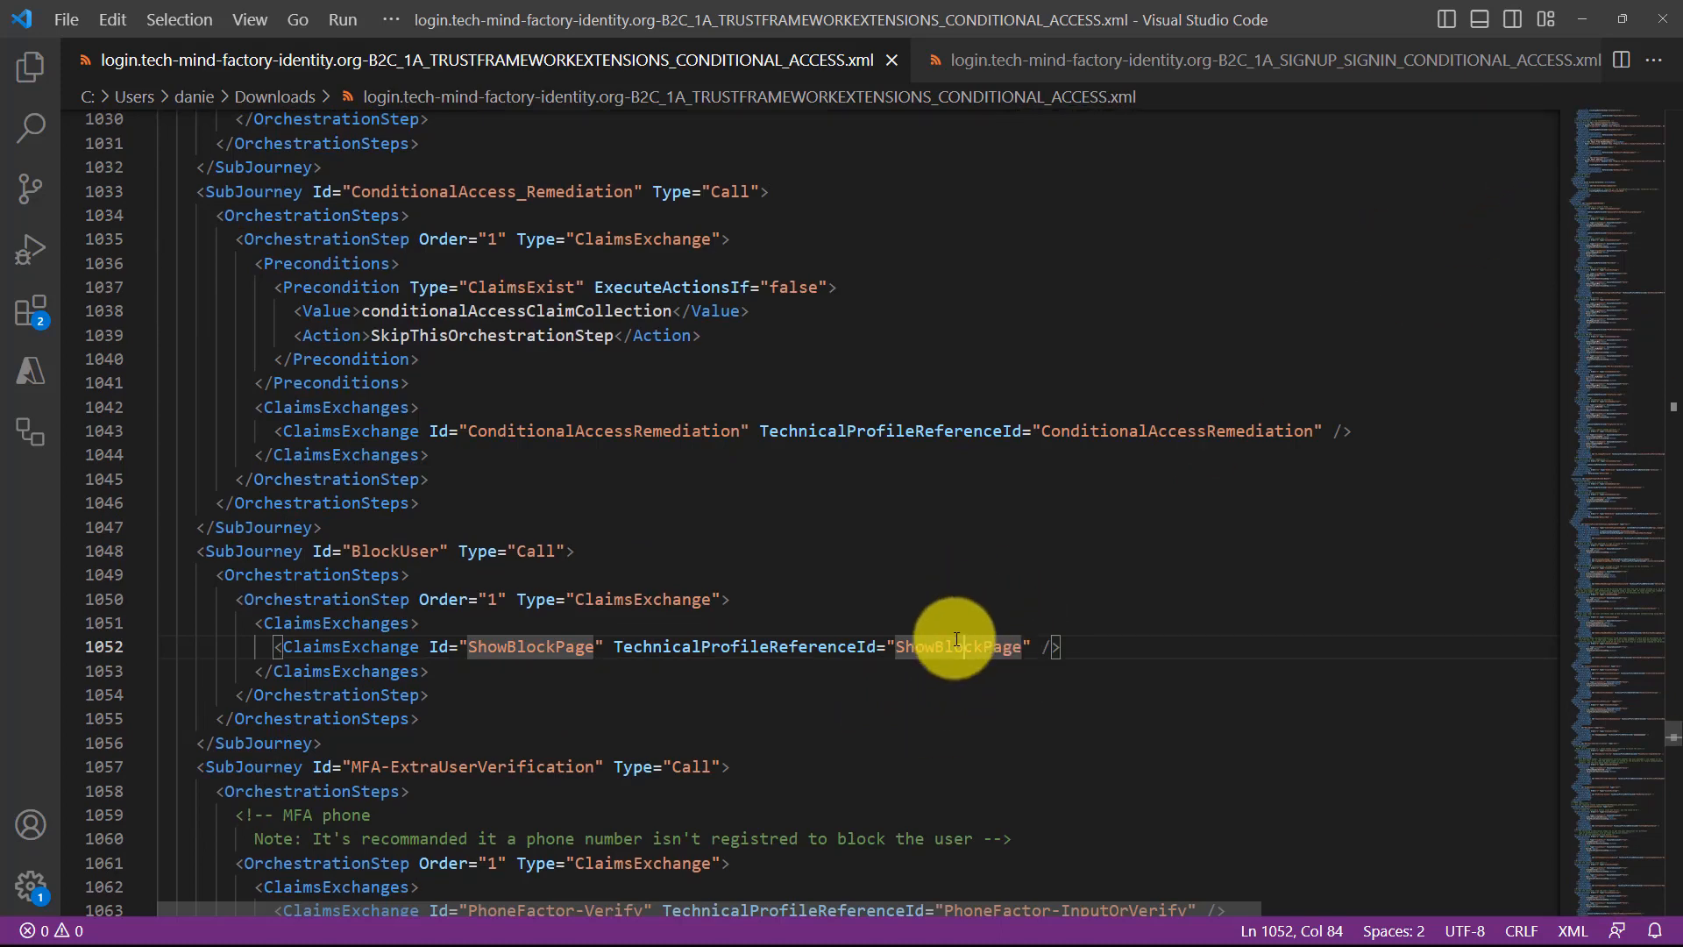
# Find both MFA-ExtraUserVerification matches: the journey step reference and its sub-journey definition
pyautogui.scroll(-4, 956, 639)
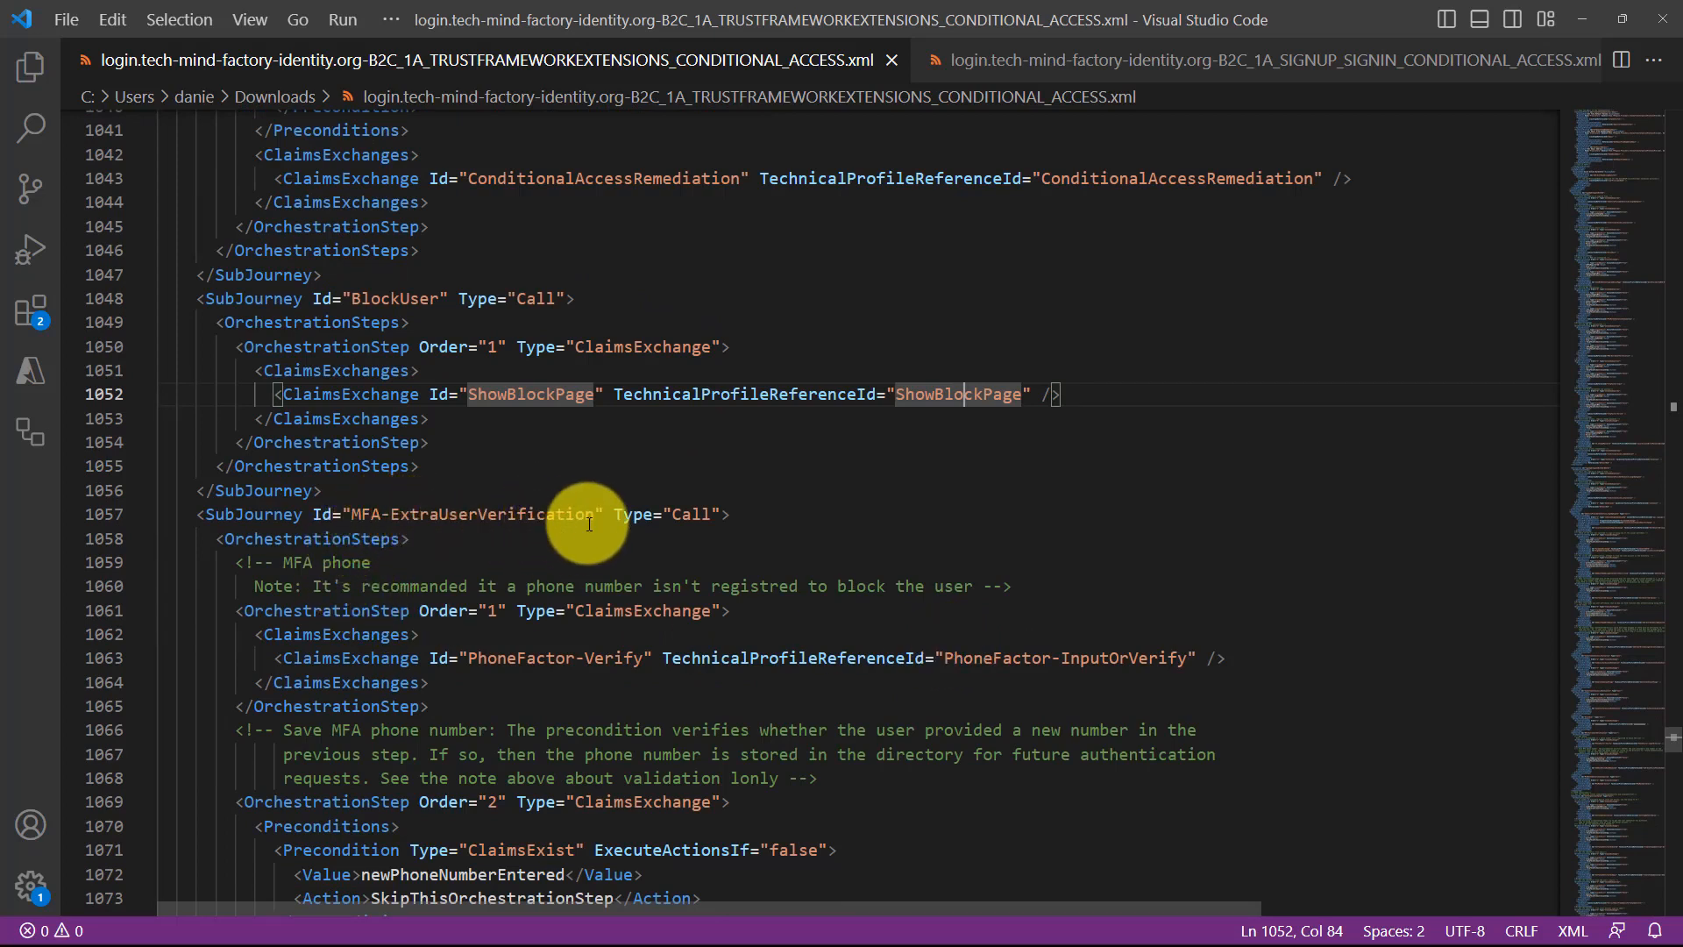
pyautogui.moveTo(593, 515); pyautogui.dragTo(353, 515)
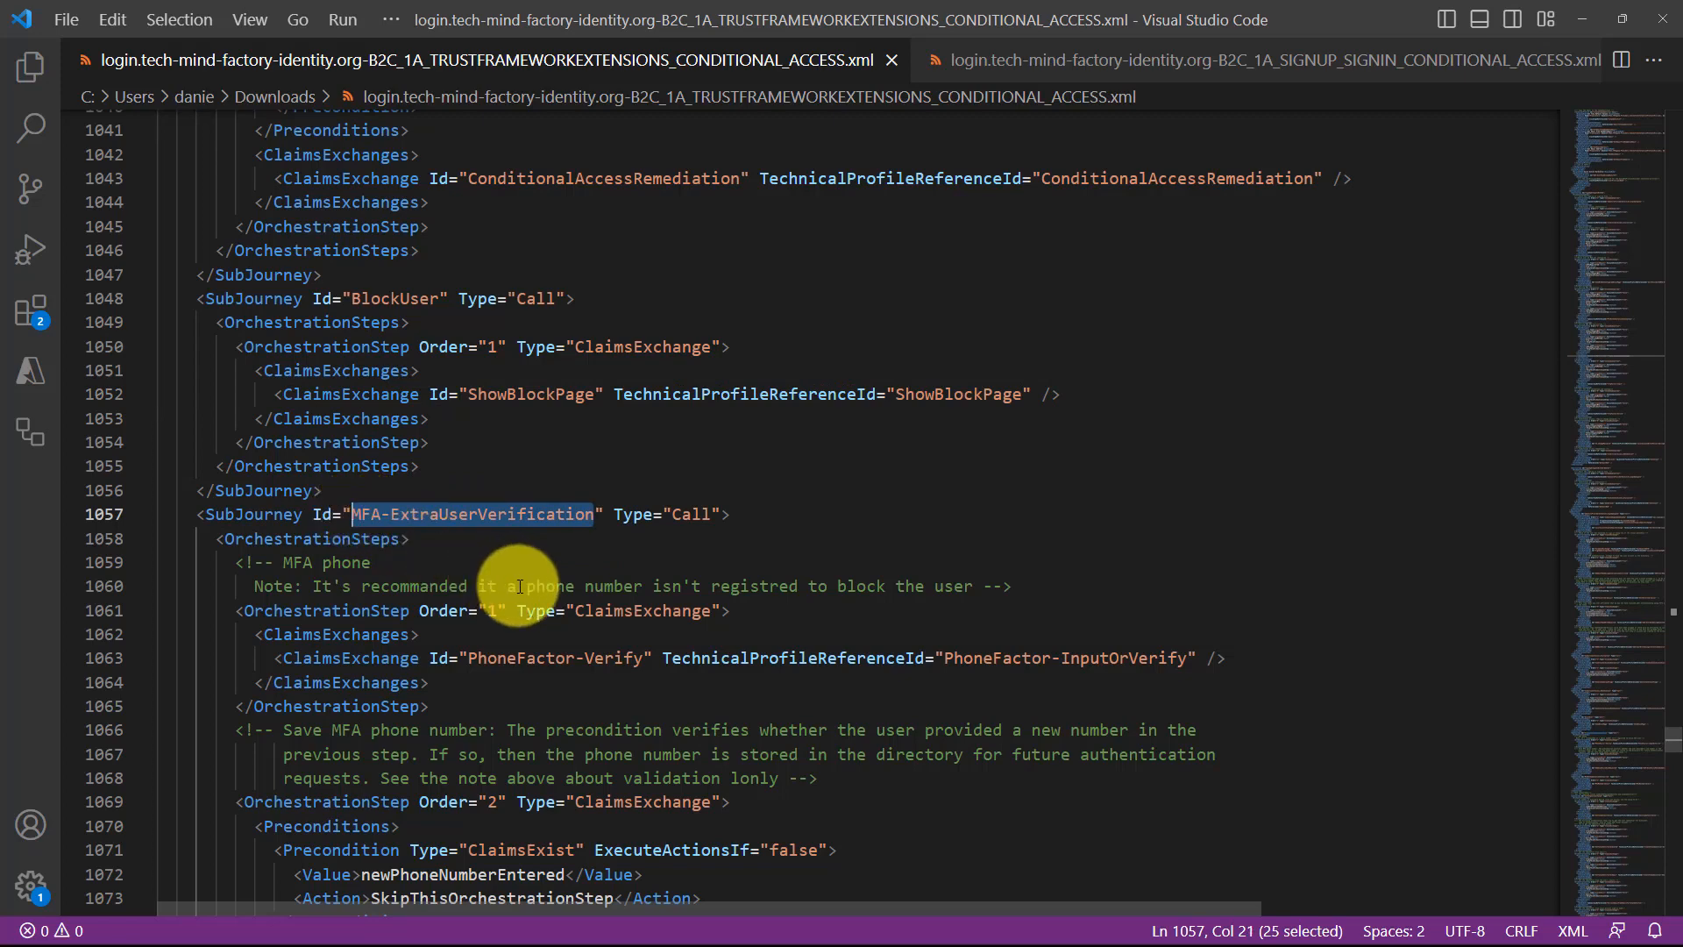
pyautogui.scroll(-1, 614, 570)
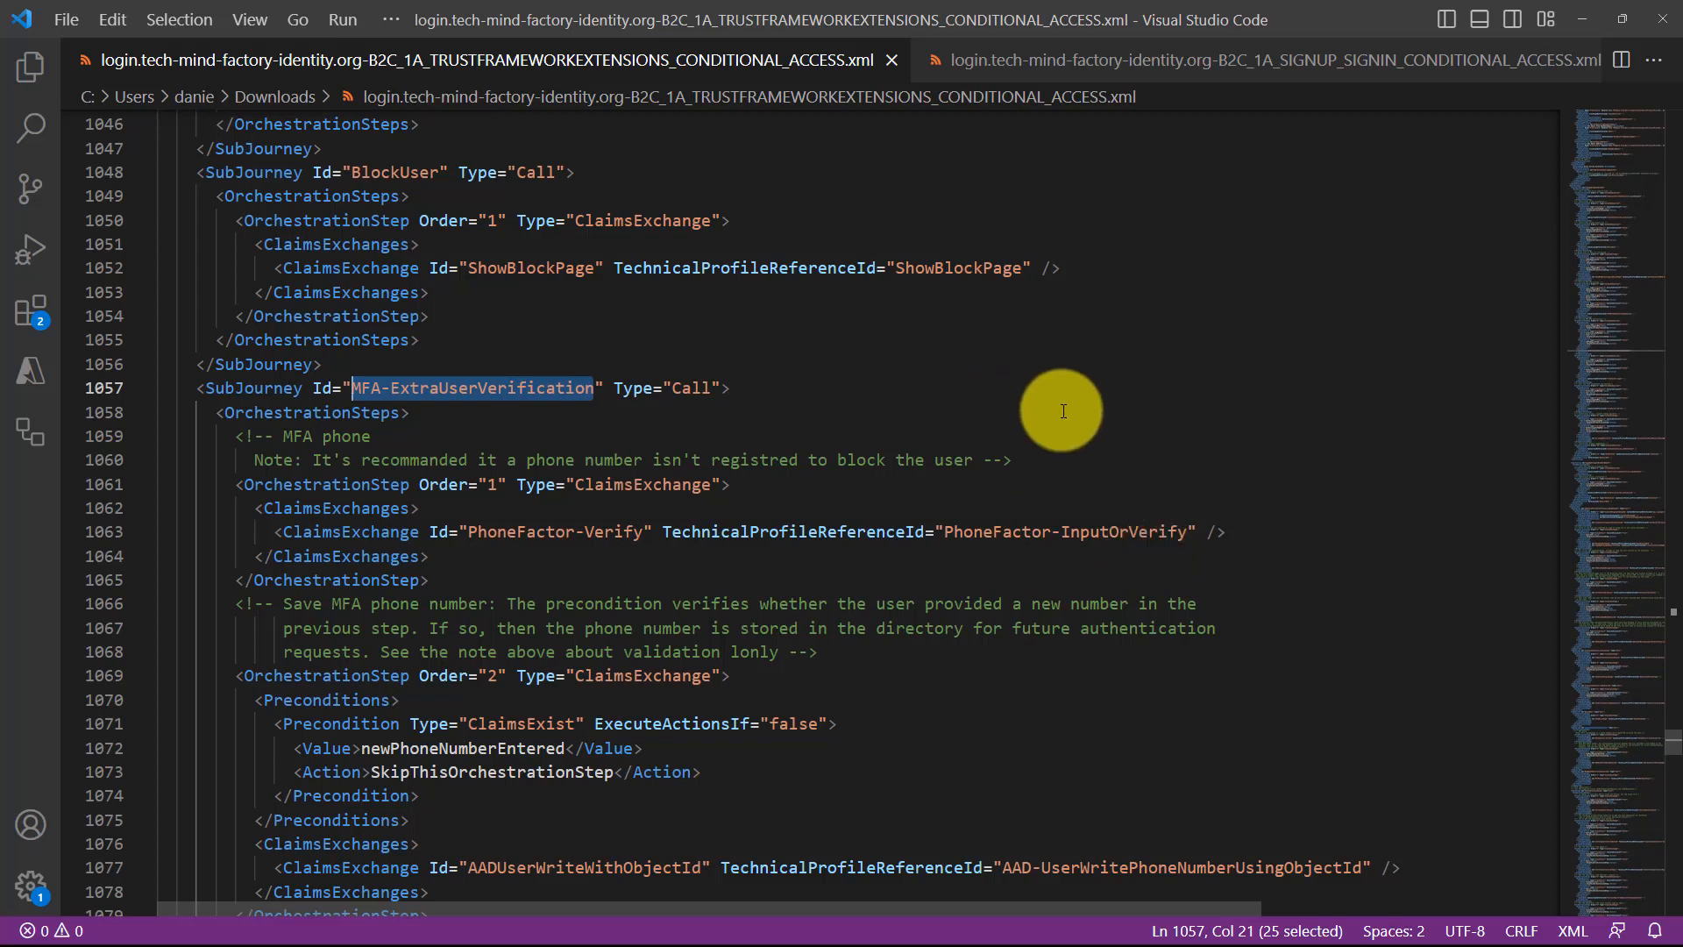
pyautogui.scroll(1, 1018, 438)
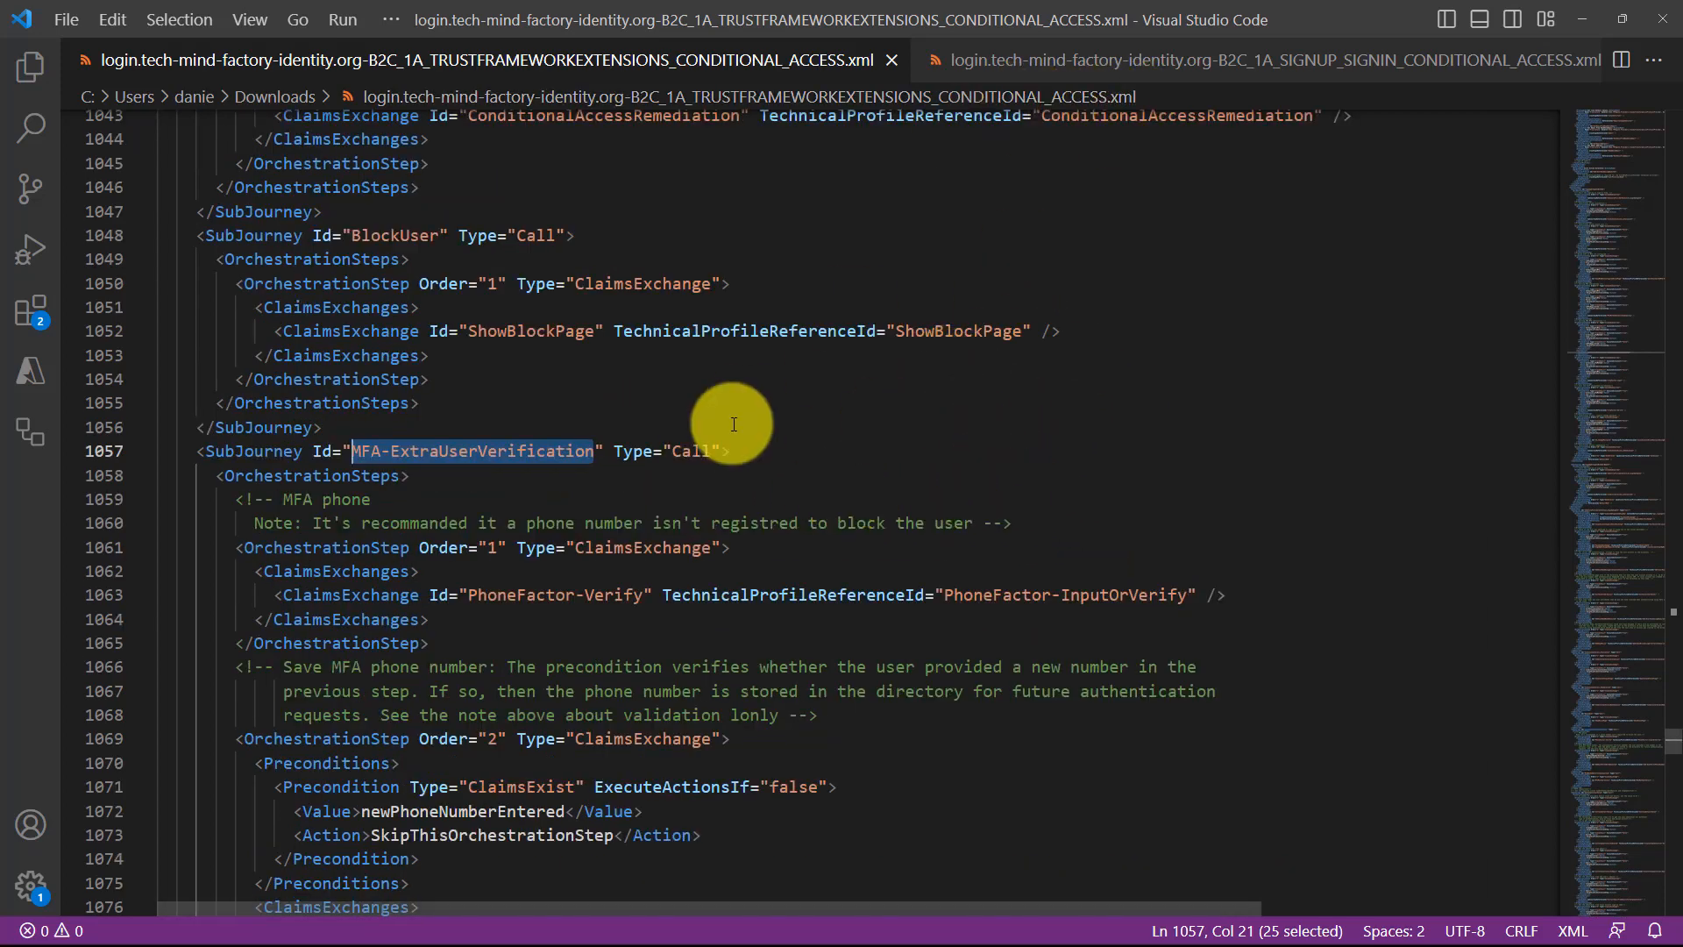
pyautogui.hotkey('ctrl', 'f')
pyautogui.press('Return')
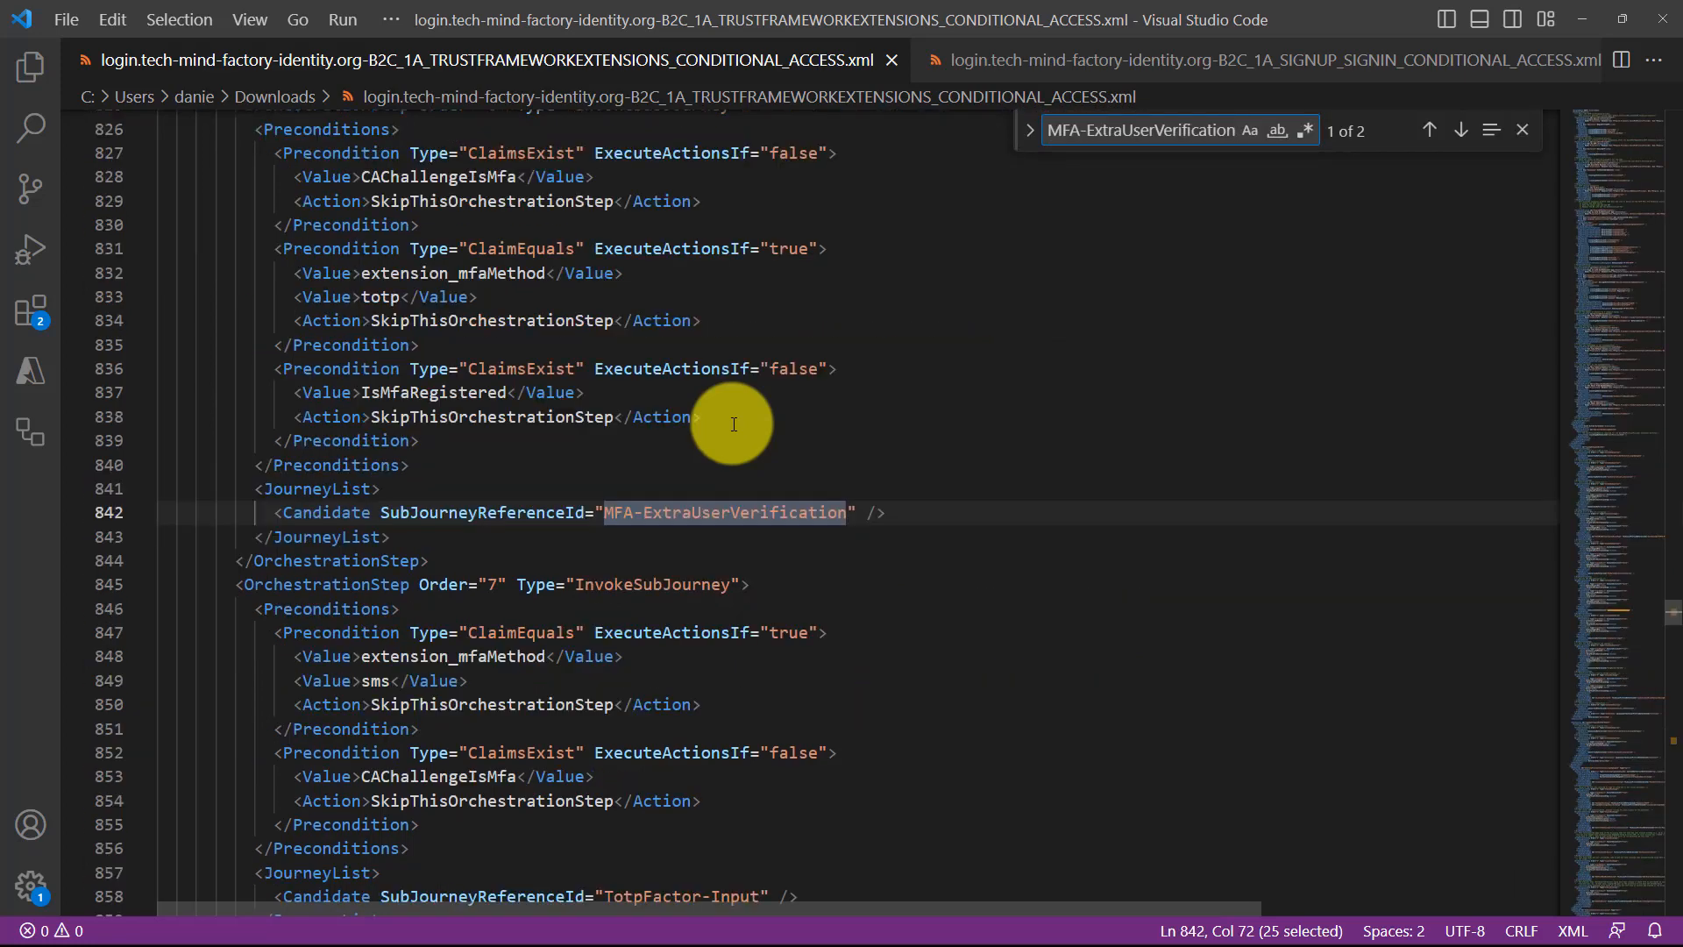
pyautogui.press('Return')
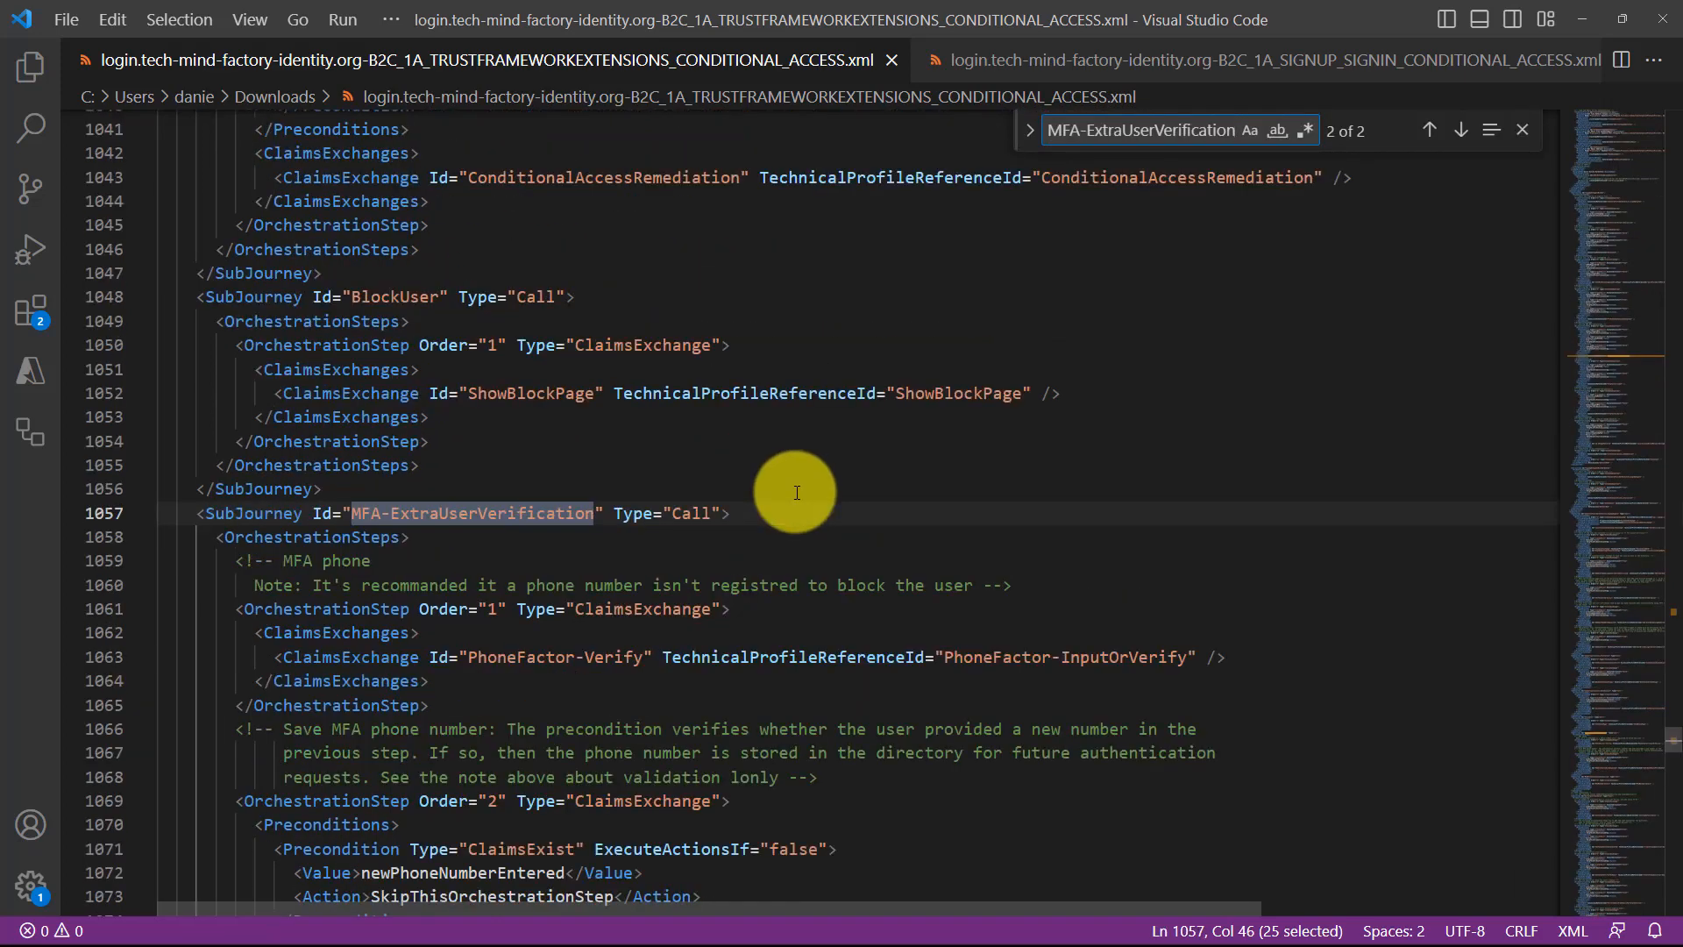
pyautogui.scroll(15, 797, 491)
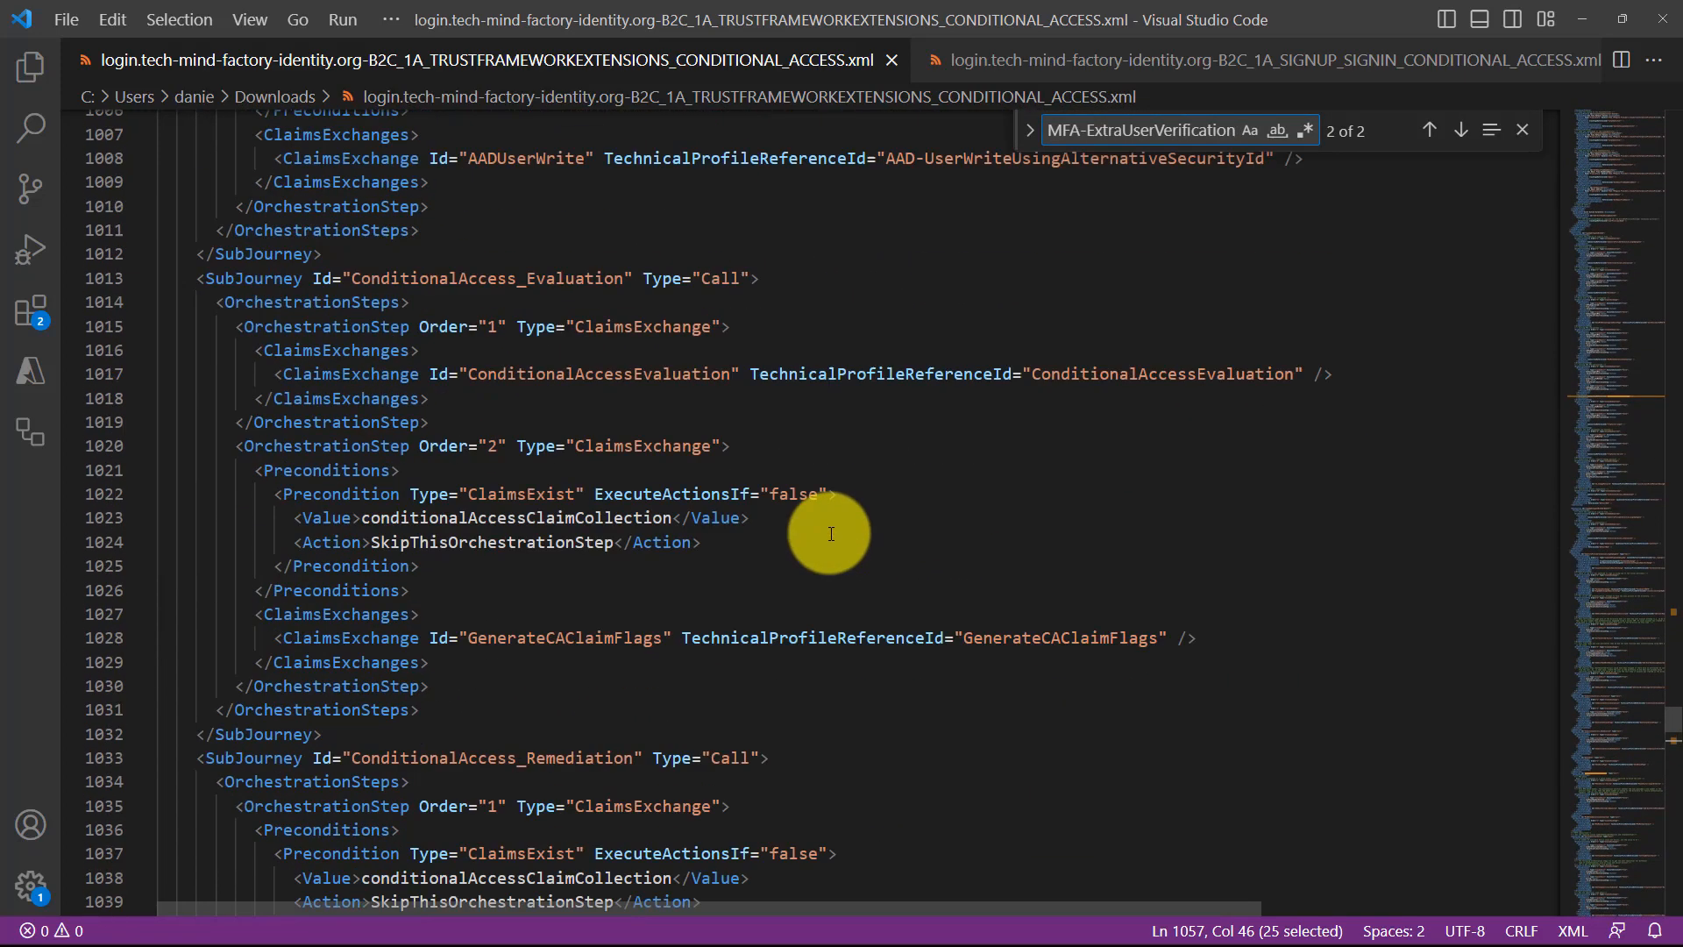
pyautogui.scroll(13, 864, 541)
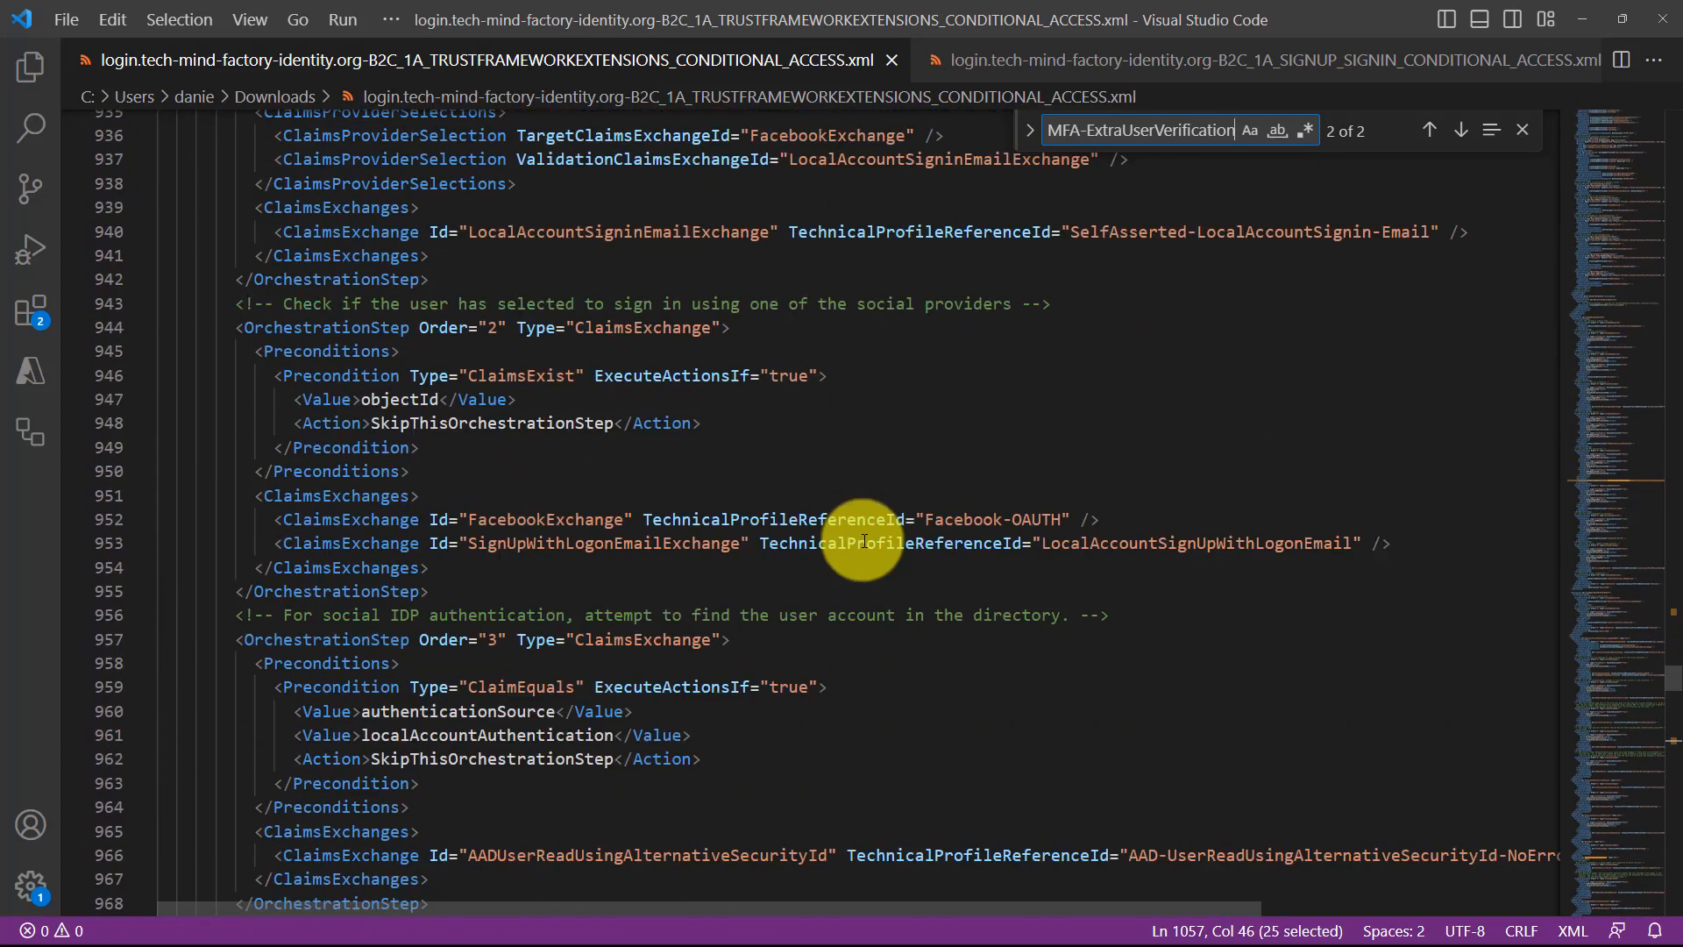
# Copy SignUpOrSignInWithCA from the SIGNUP_SIGNIN file and search for it in the extensions file
pyautogui.click(961, 63)
pyautogui.doubleClick(582, 267)
pyautogui.hotkey('ctrl', 'c')
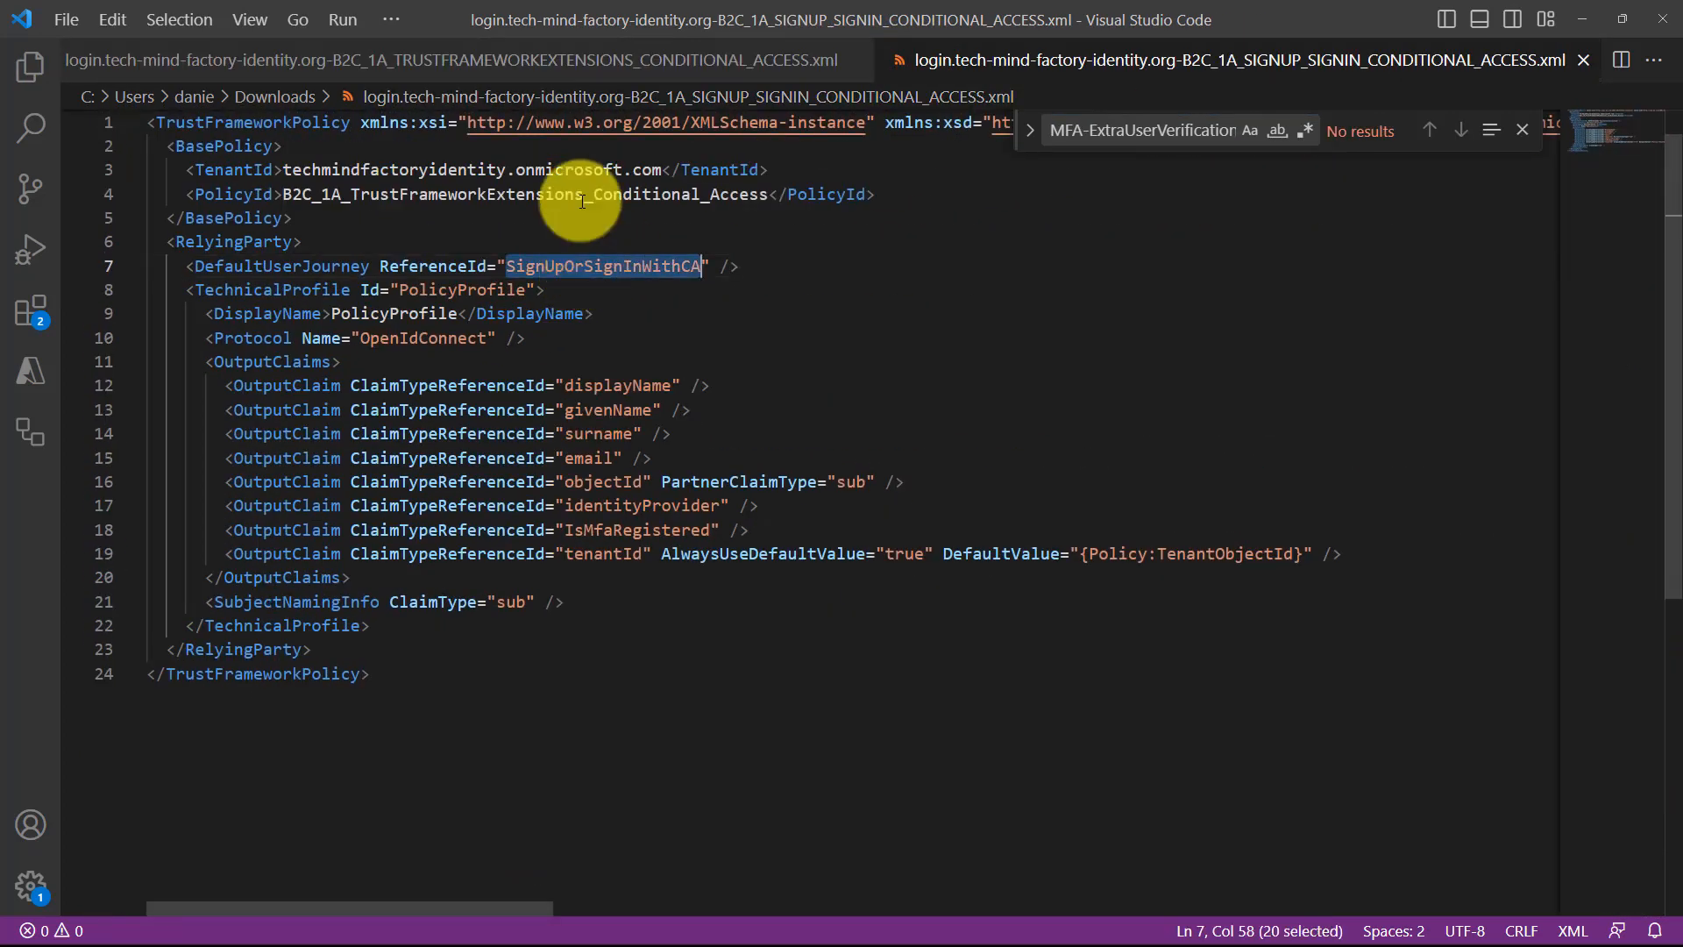
pyautogui.click(579, 72)
pyautogui.hotkey('ctrl', 'f')
pyautogui.hotkey('ctrl', 'v')
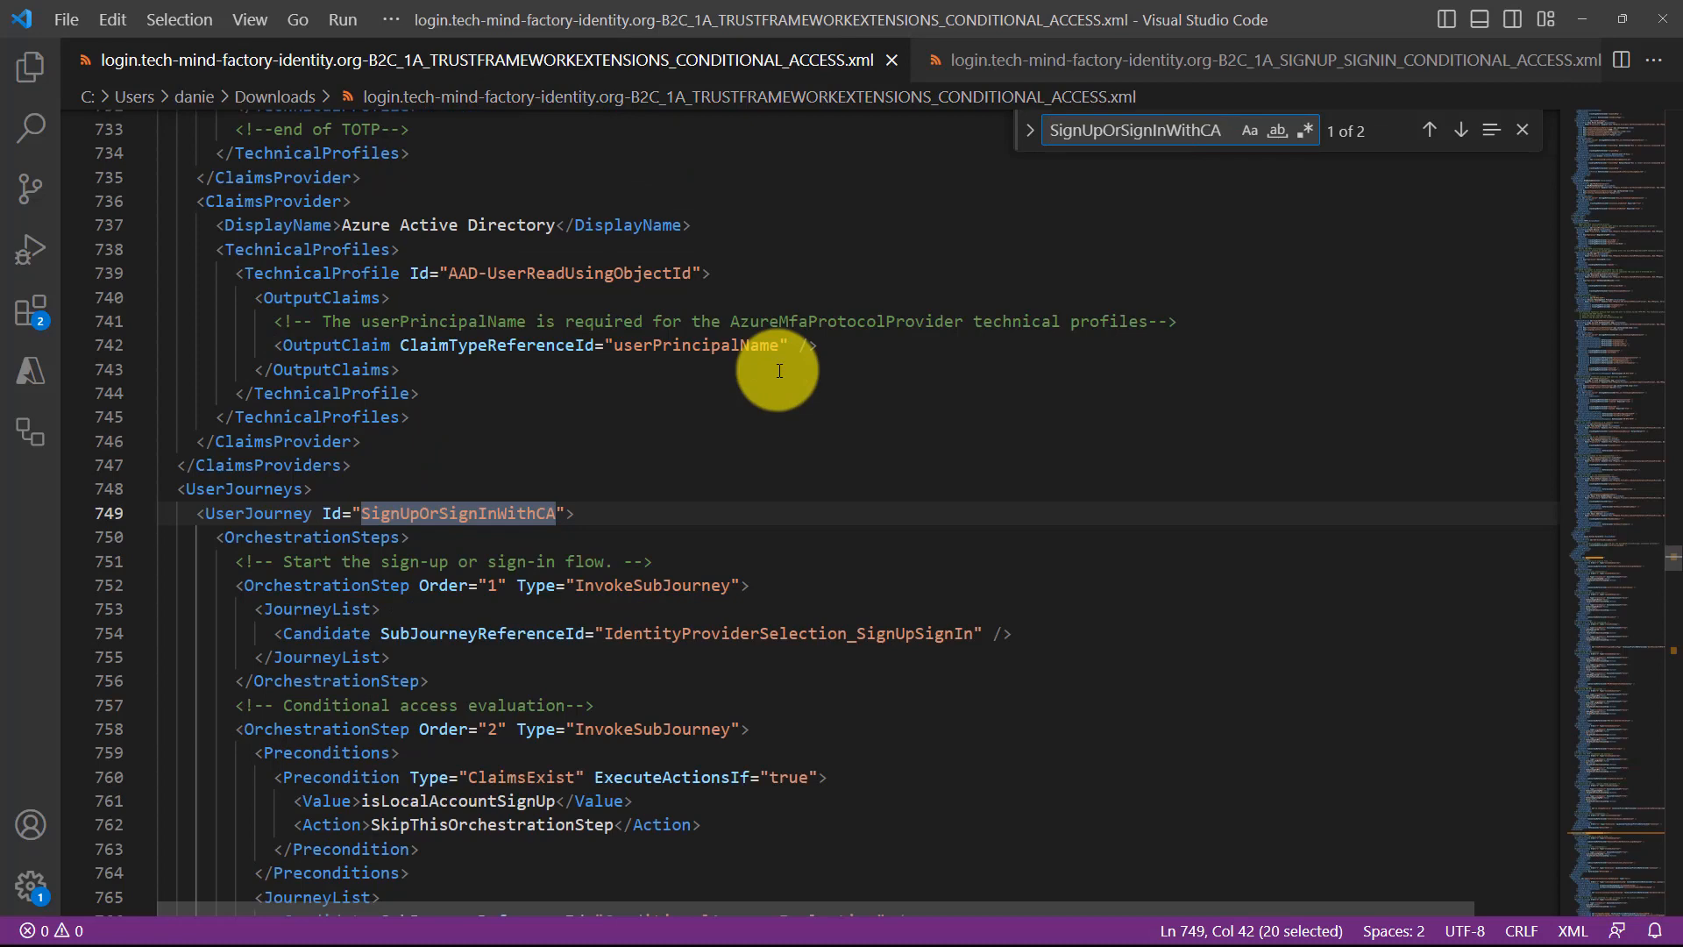
# Scroll through the journey's first steps to step 4 blocking via UserBlocked-NoMFA-Registered
pyautogui.scroll(-6, 800, 511)
pyautogui.scroll(-3, 877, 526)
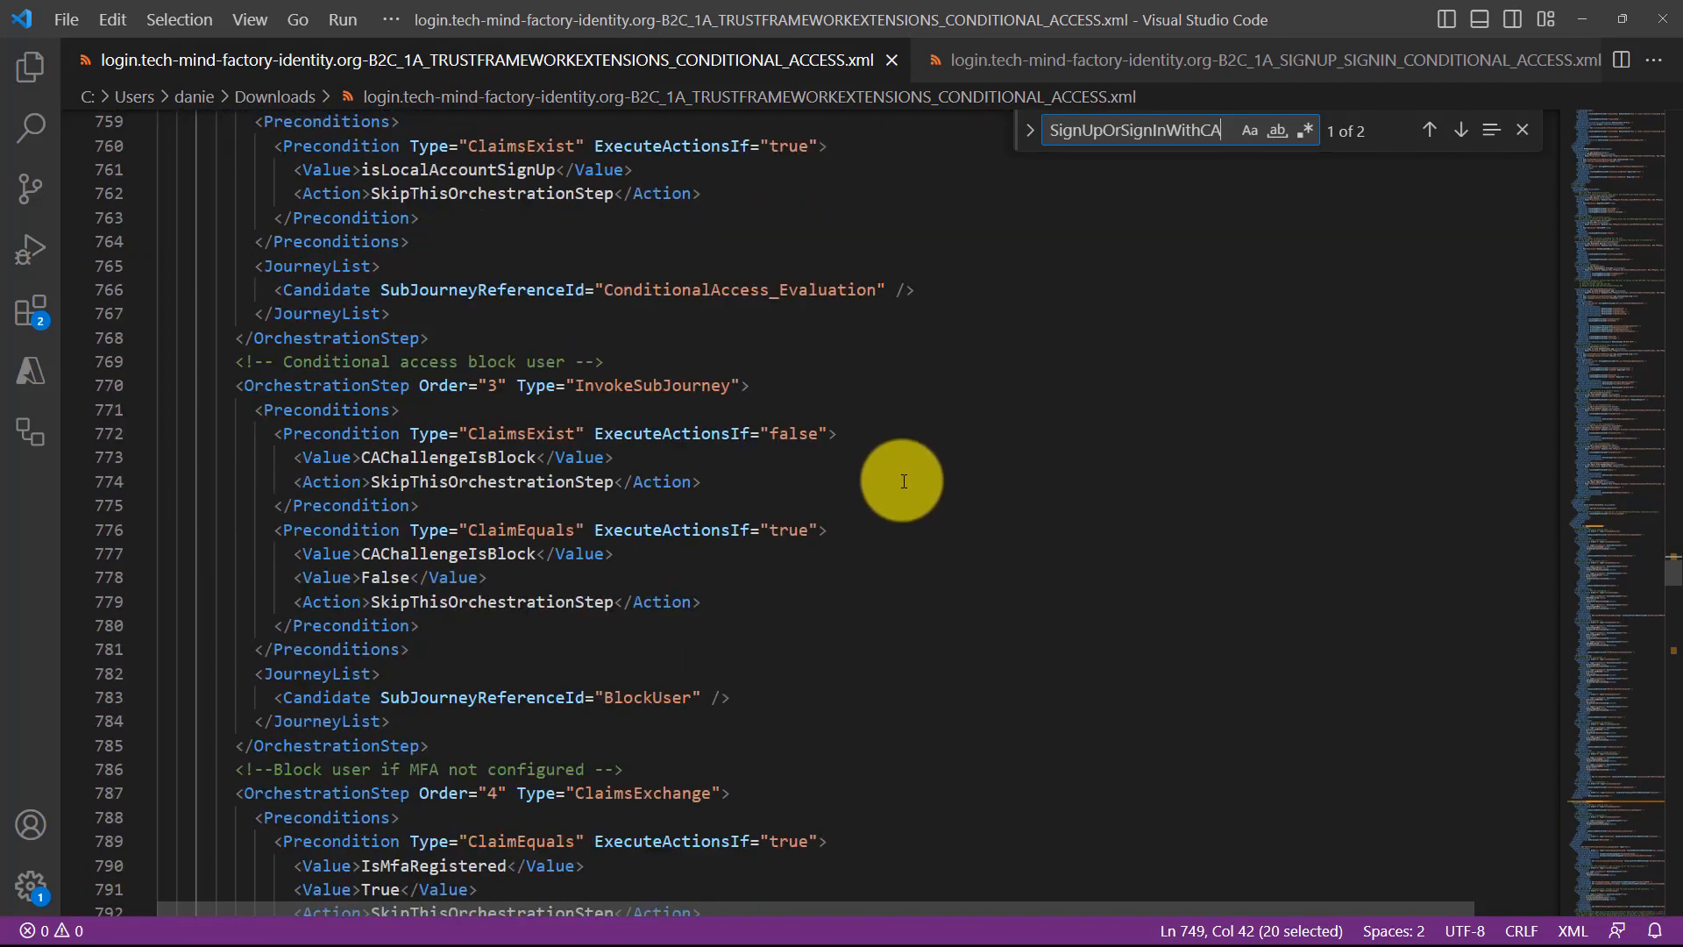
pyautogui.scroll(-2, 901, 490)
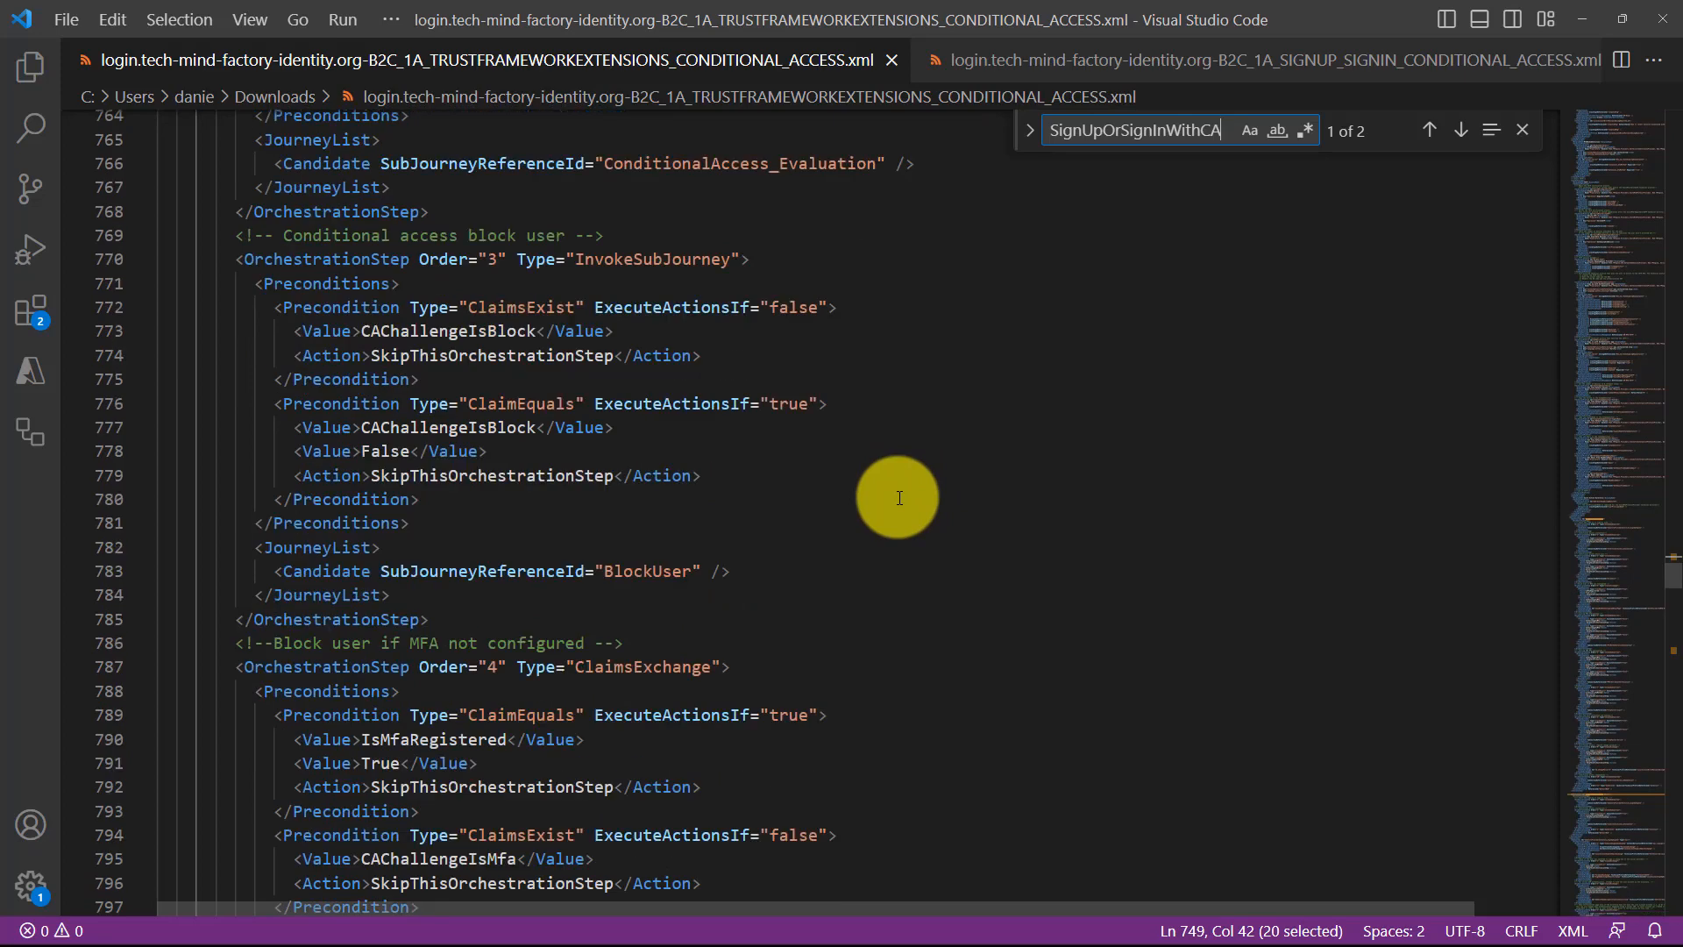
pyautogui.scroll(-3, 899, 498)
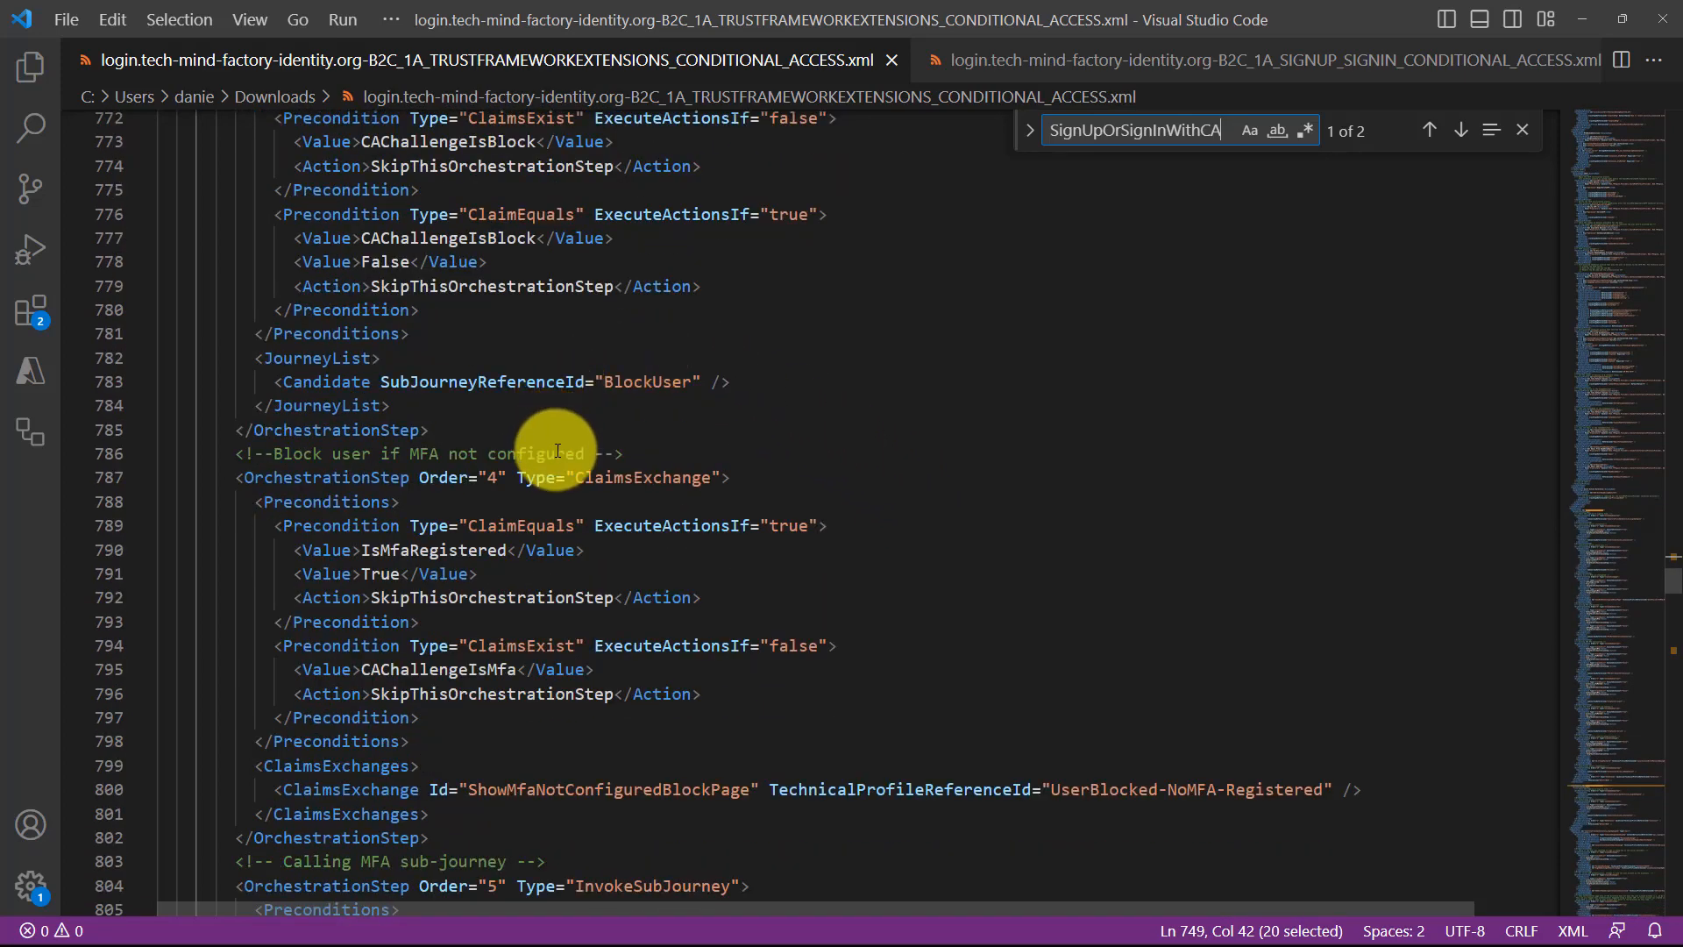
pyautogui.scroll(-3, 561, 464)
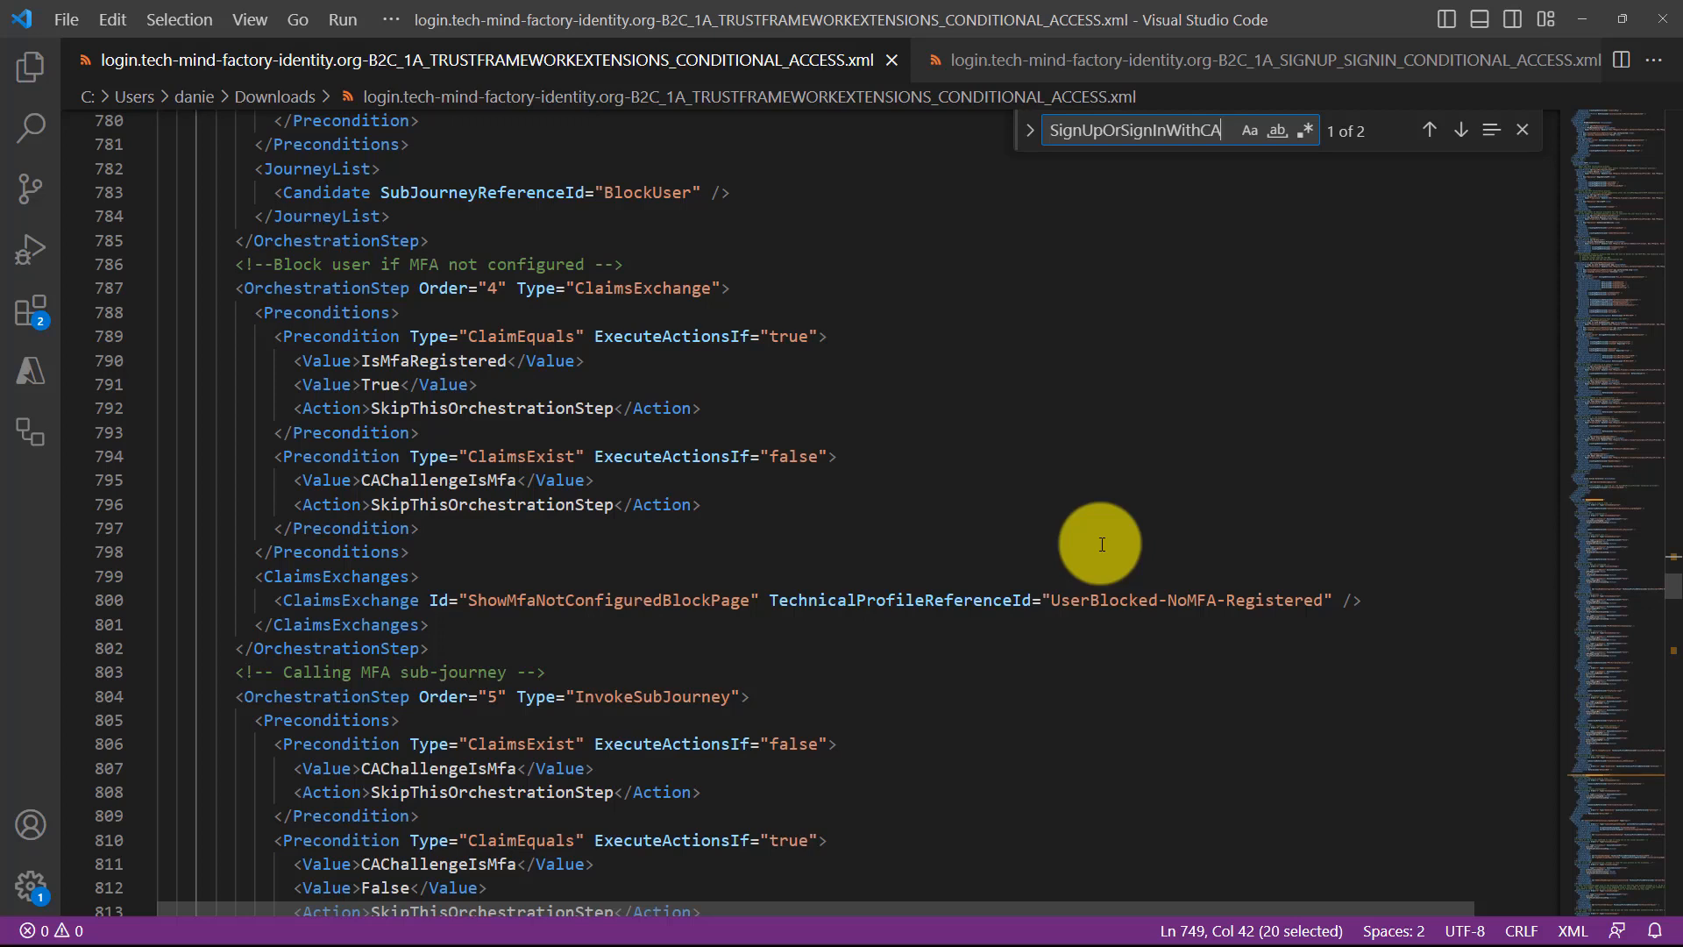
# Scroll through steps 5–8 to SendClaims step 11, then jump to the SignUpOrSignInWithCA-WhatIf journey
pyautogui.scroll(-4, 1102, 544)
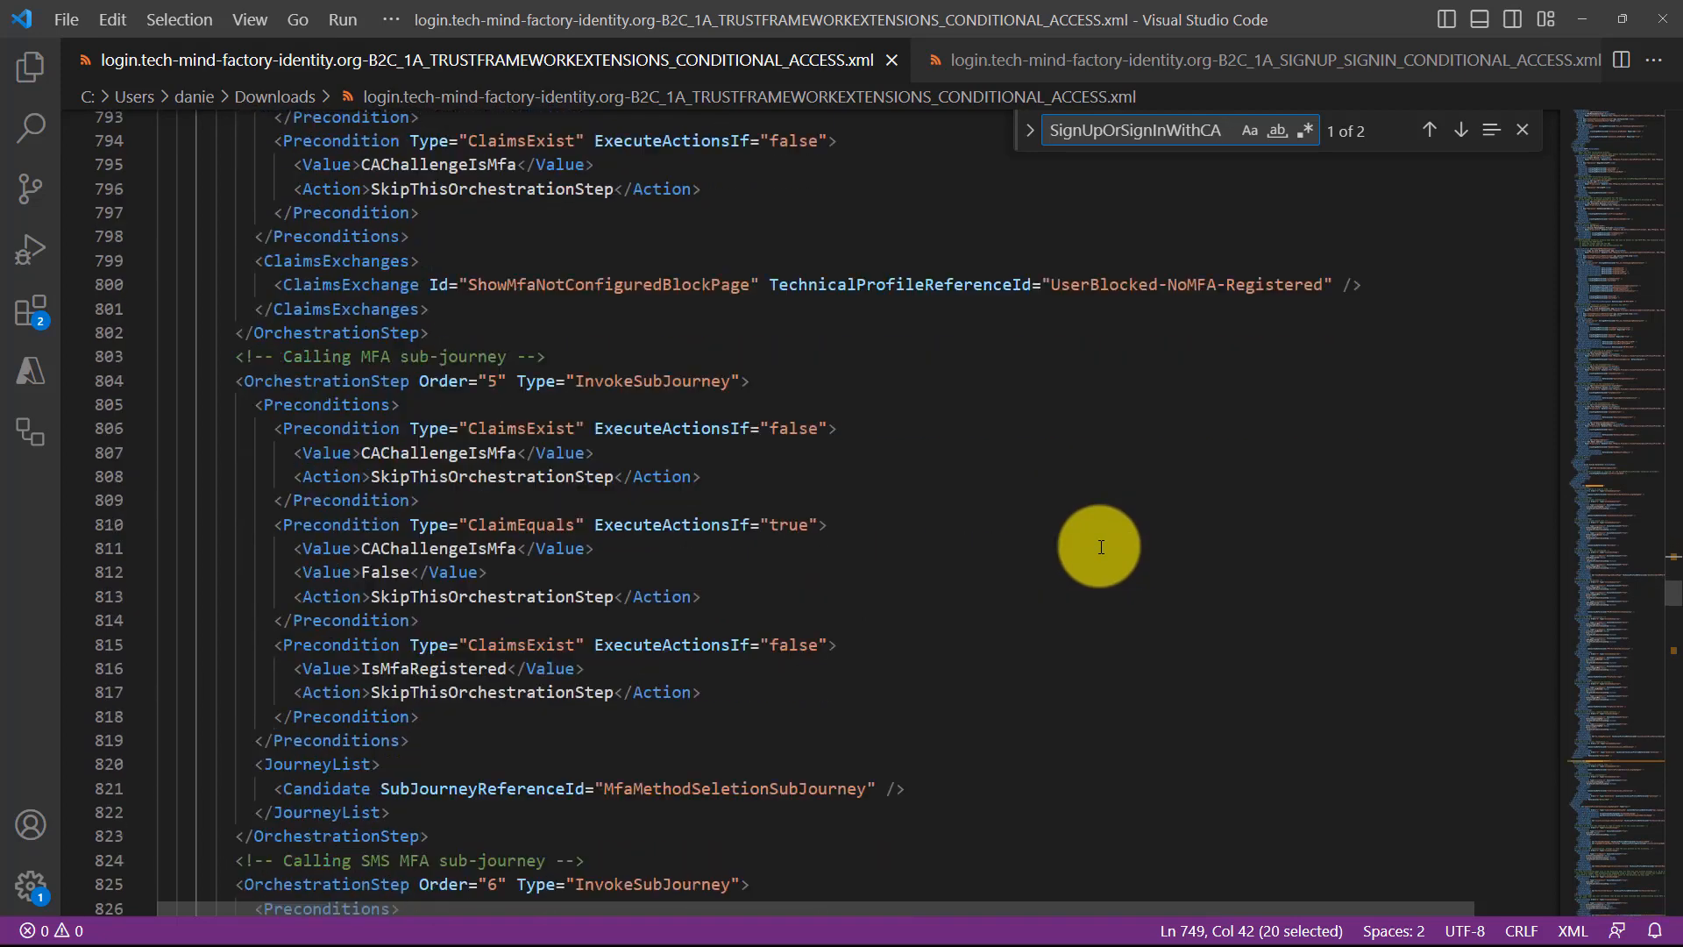
pyautogui.scroll(-3, 1102, 547)
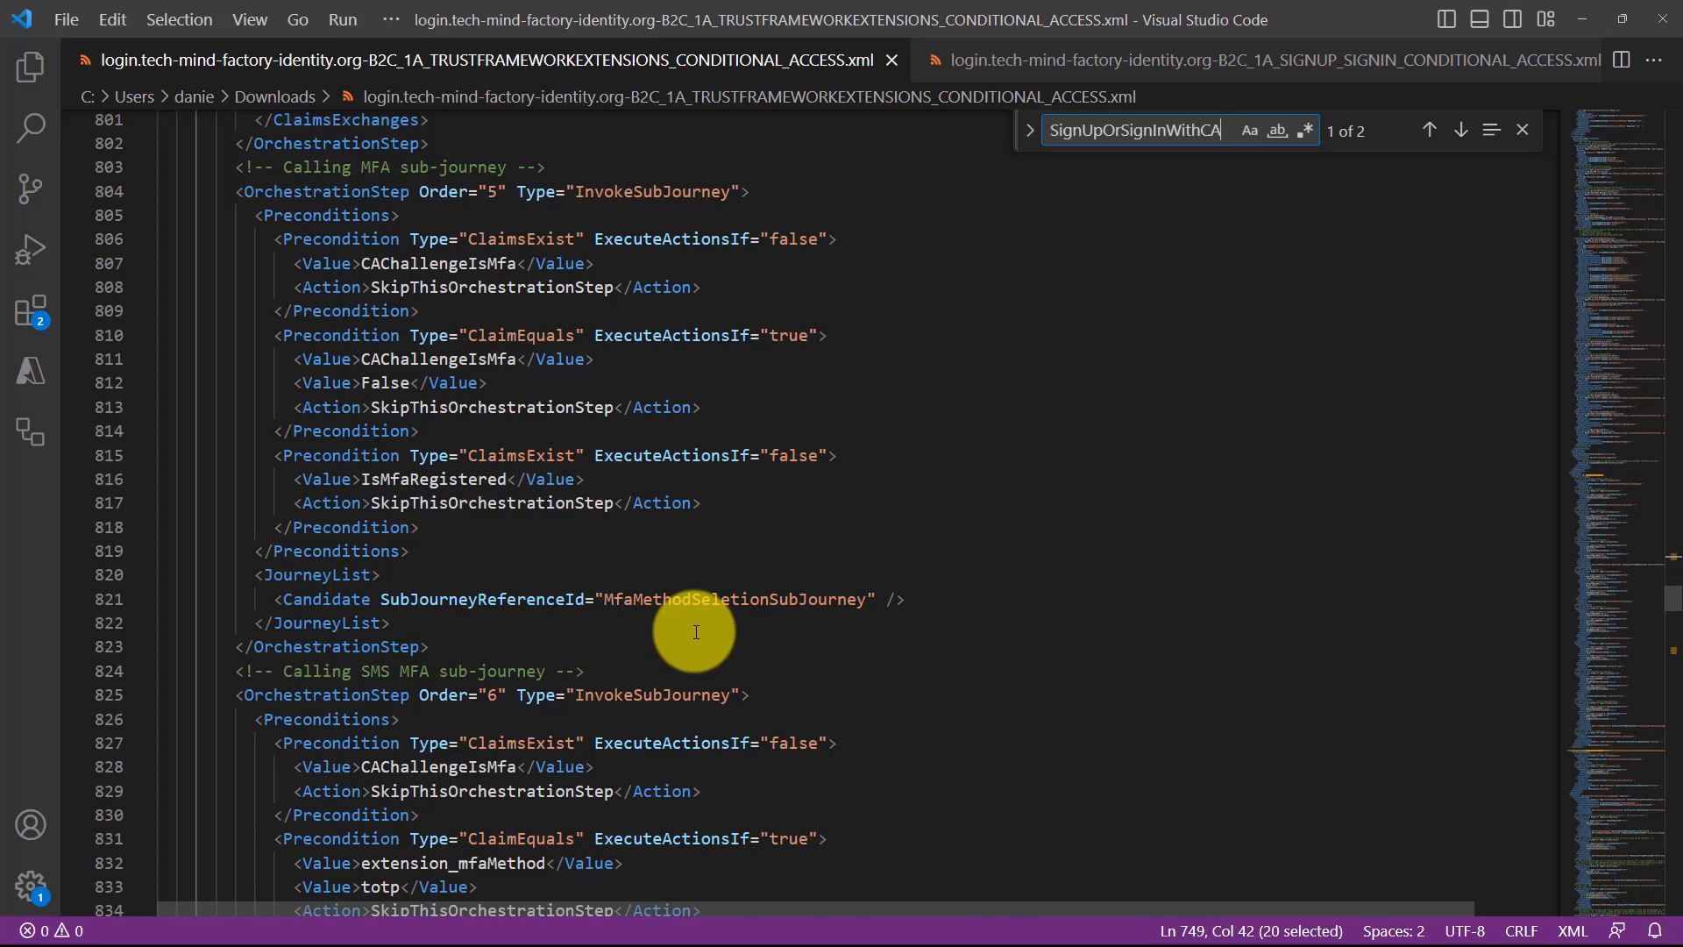
pyautogui.scroll(-2, 696, 631)
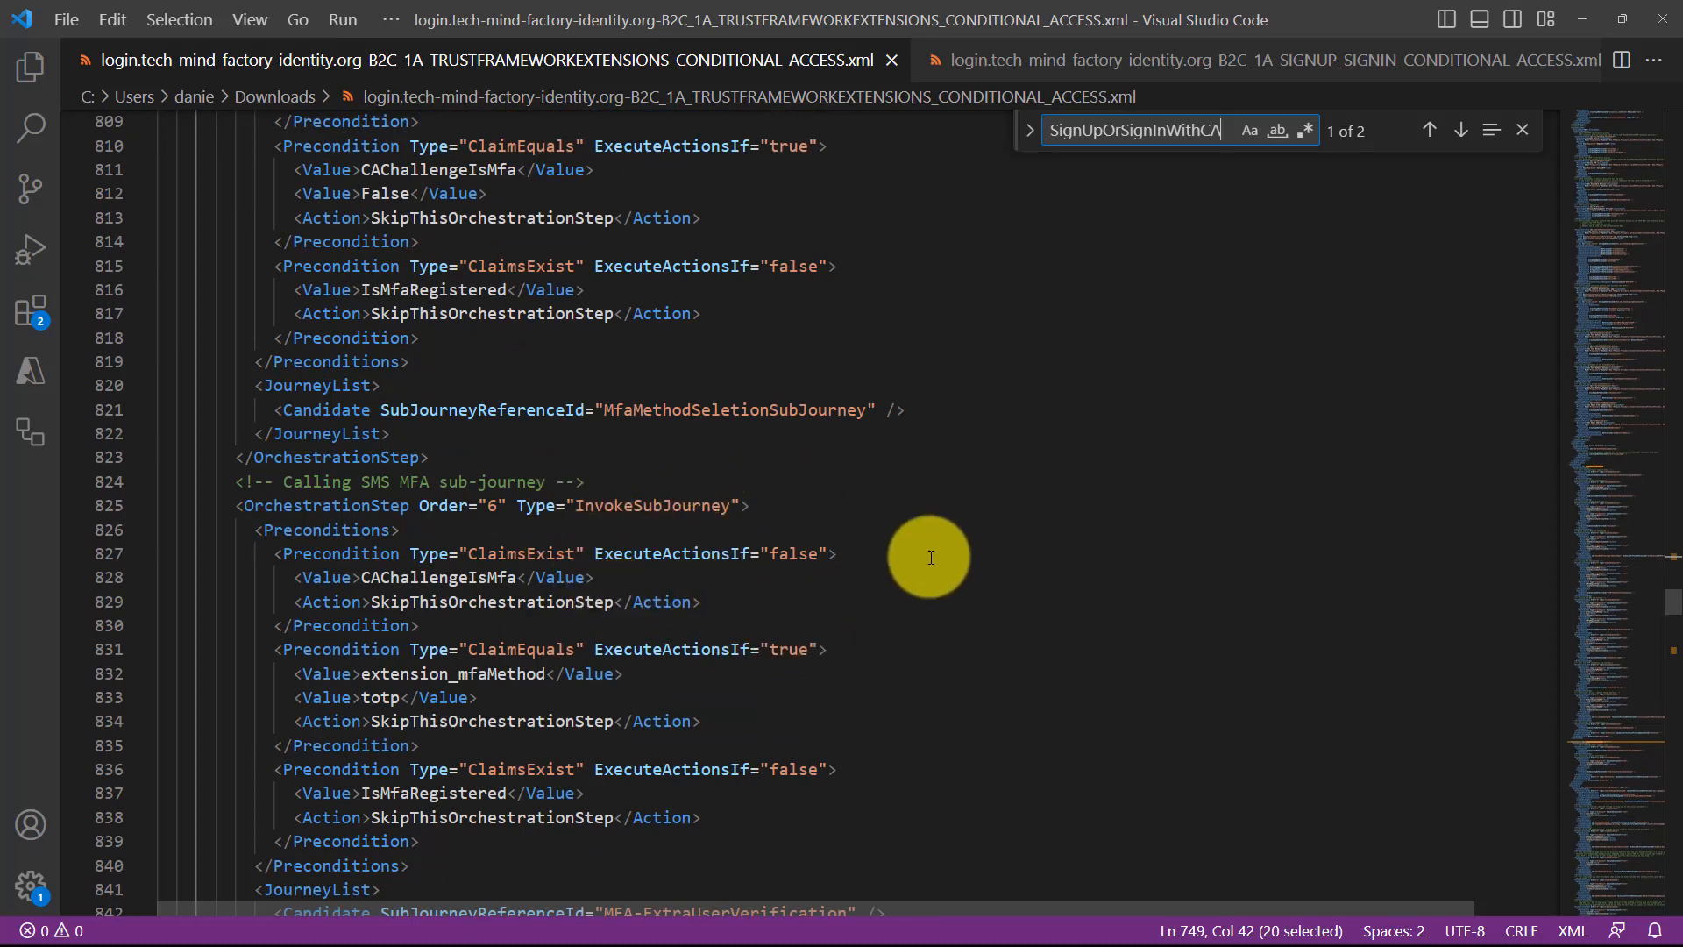
pyautogui.scroll(-4, 856, 582)
pyautogui.scroll(-1, 854, 585)
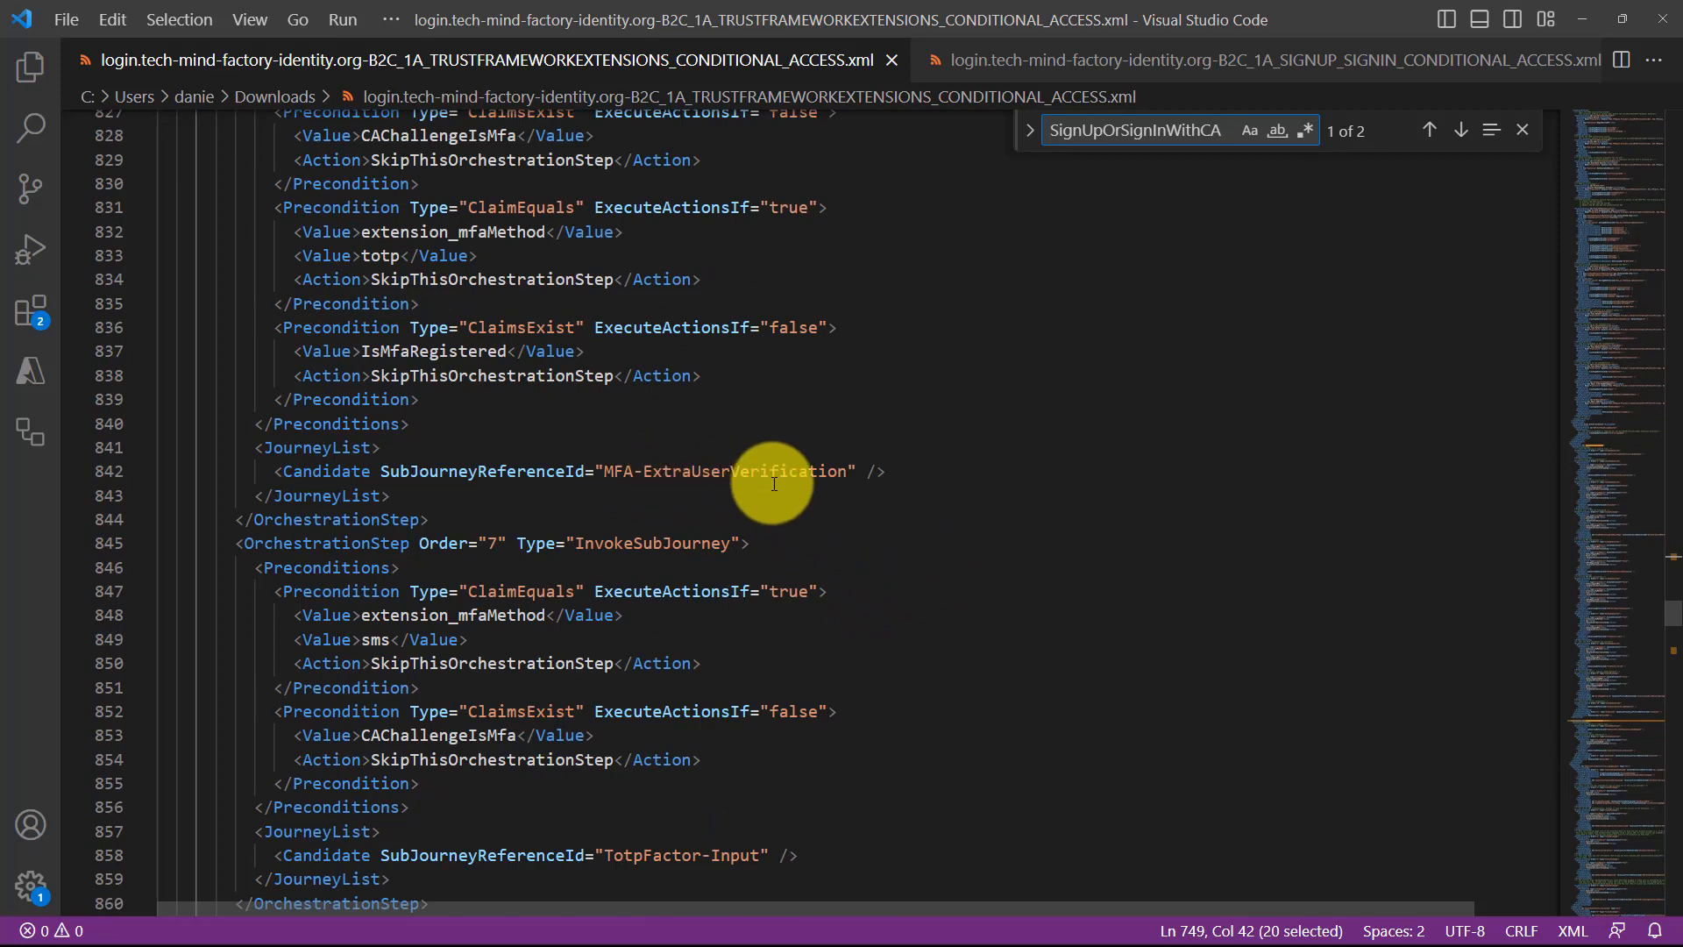
pyautogui.scroll(-2, 776, 480)
pyautogui.scroll(-2, 776, 479)
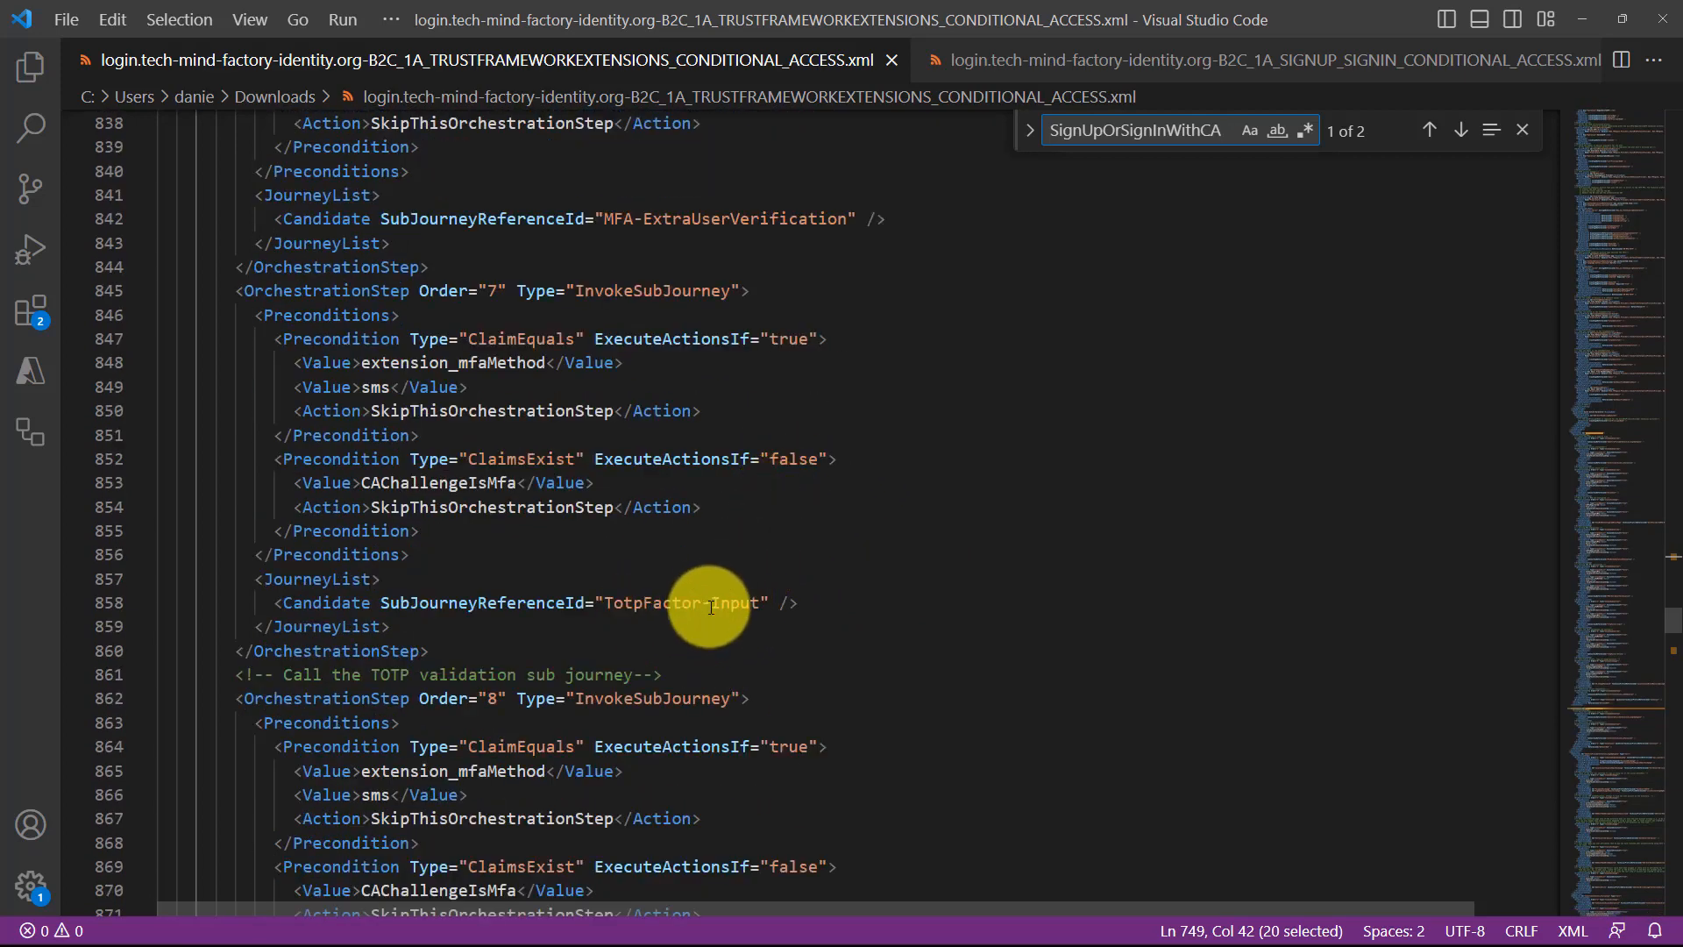
pyautogui.scroll(-2, 758, 605)
pyautogui.scroll(-1, 800, 492)
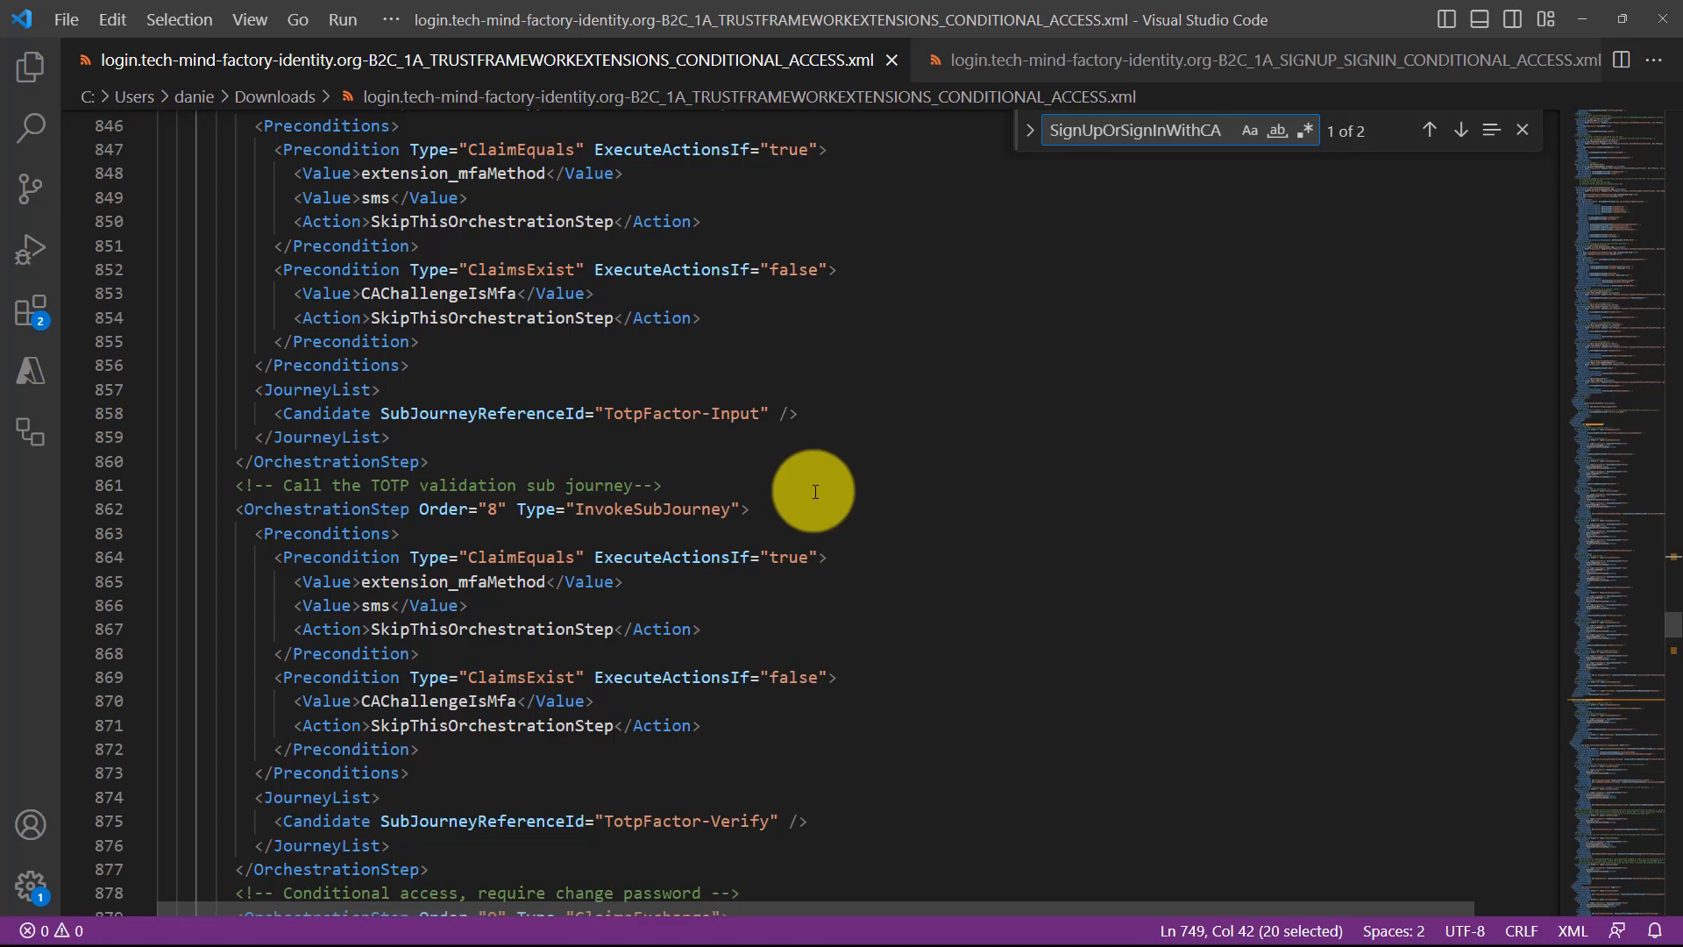
pyautogui.click(1460, 130)
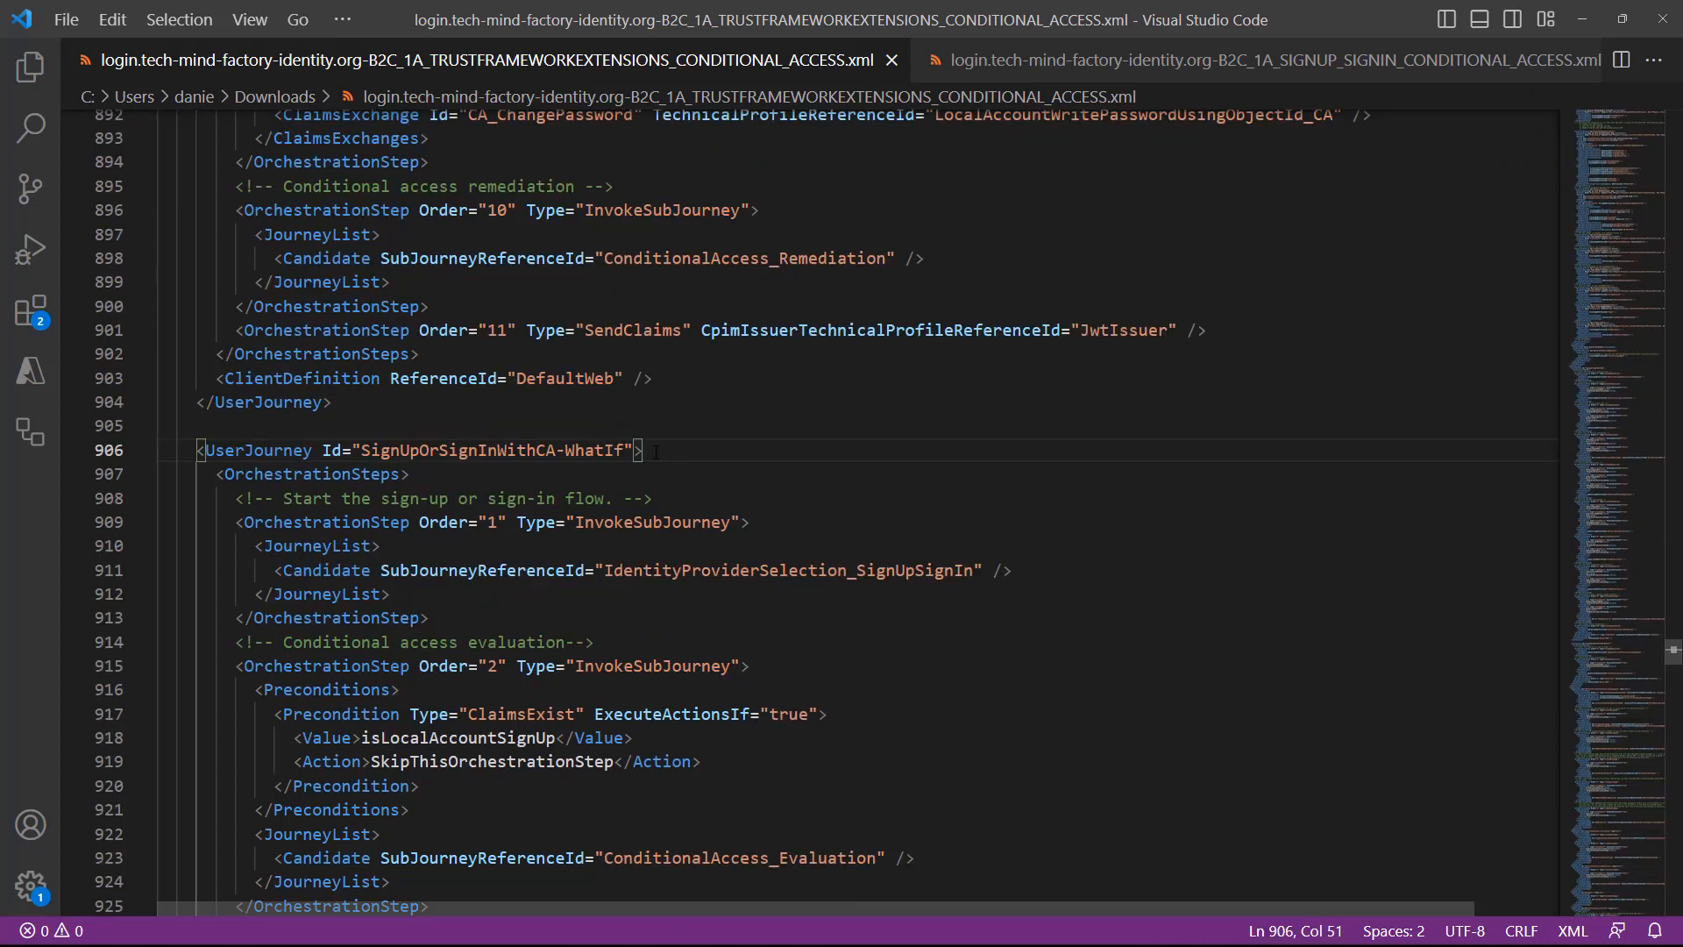